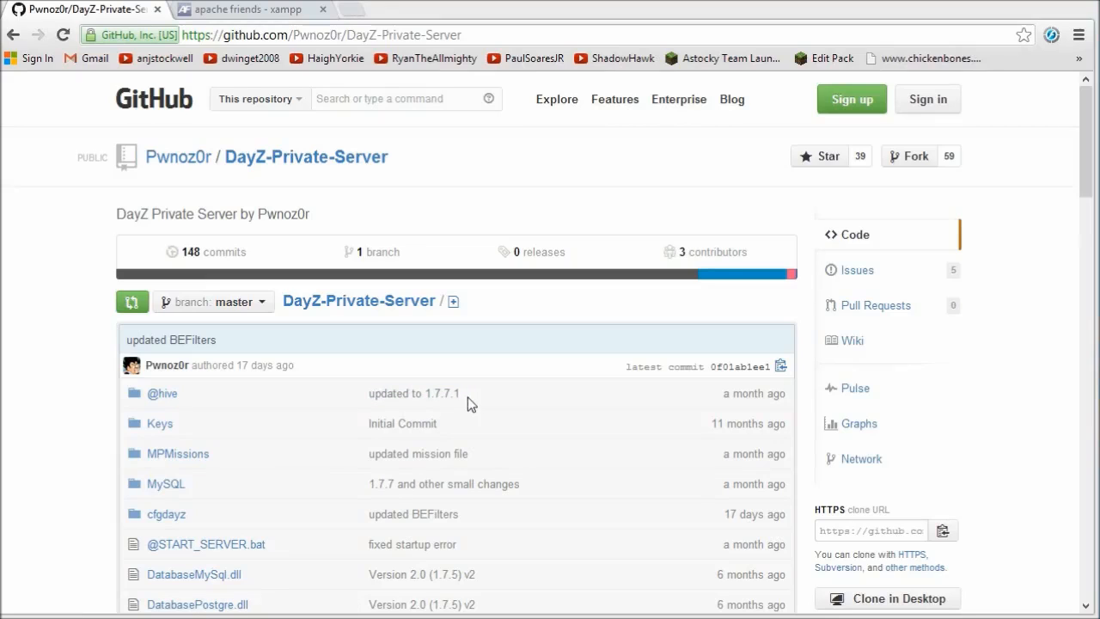
Look over the GitHub DayZ-Private-Server repository page and start its Download ZIP.
mouse_move(1081, 197)
left_mouse_down()
mouse_move(1083, 559)
mouse_move(1085, 194)
left_mouse_up()
left_click_drag(1097, 116, 1098, 116)
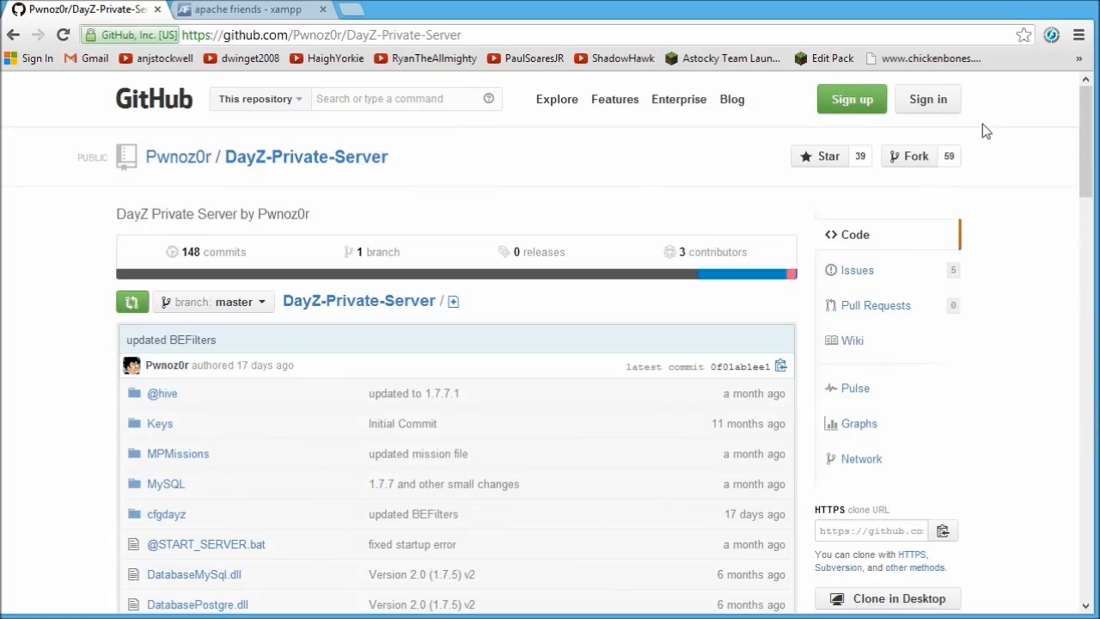
left_click_drag(1087, 155, 1087, 412)
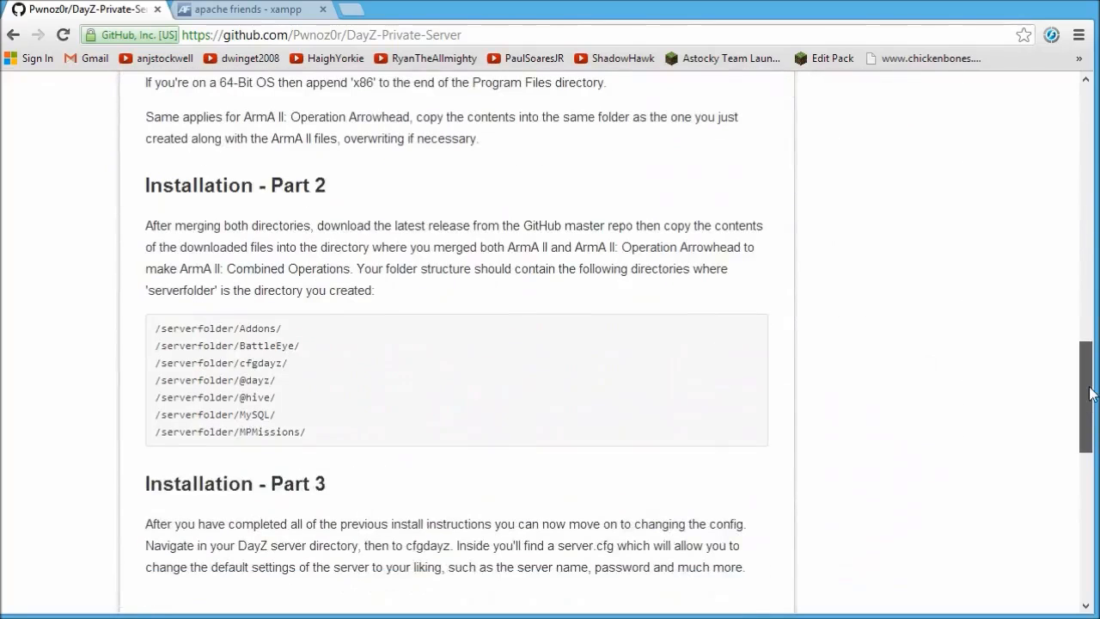
scroll(599, 347, "up", 2)
scroll(280, 271, "down", 1)
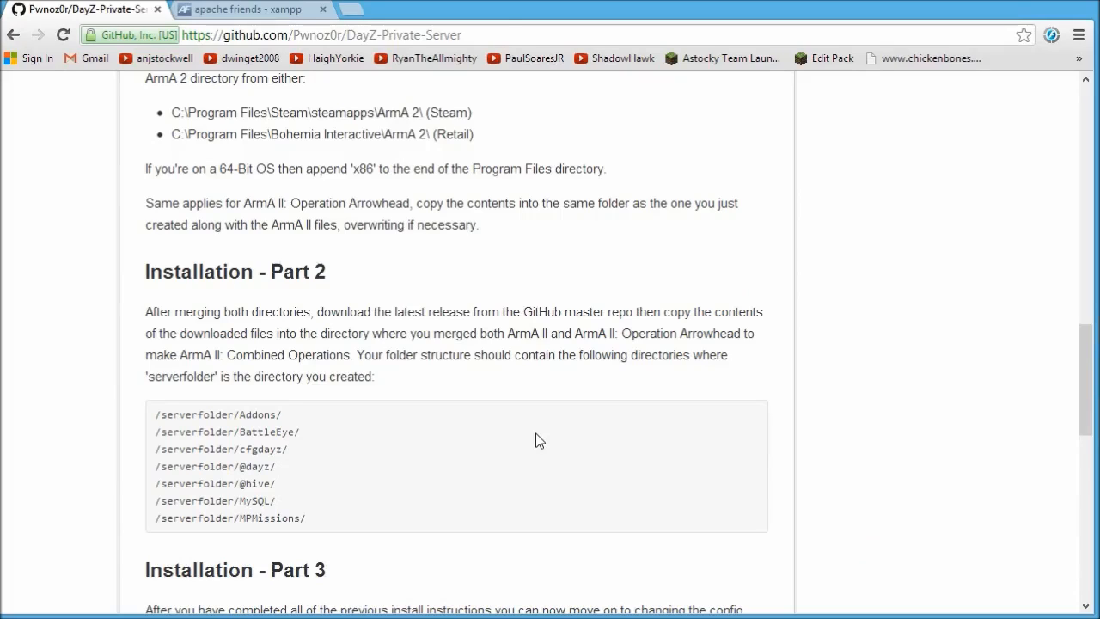
scroll(535, 433, "up", 15)
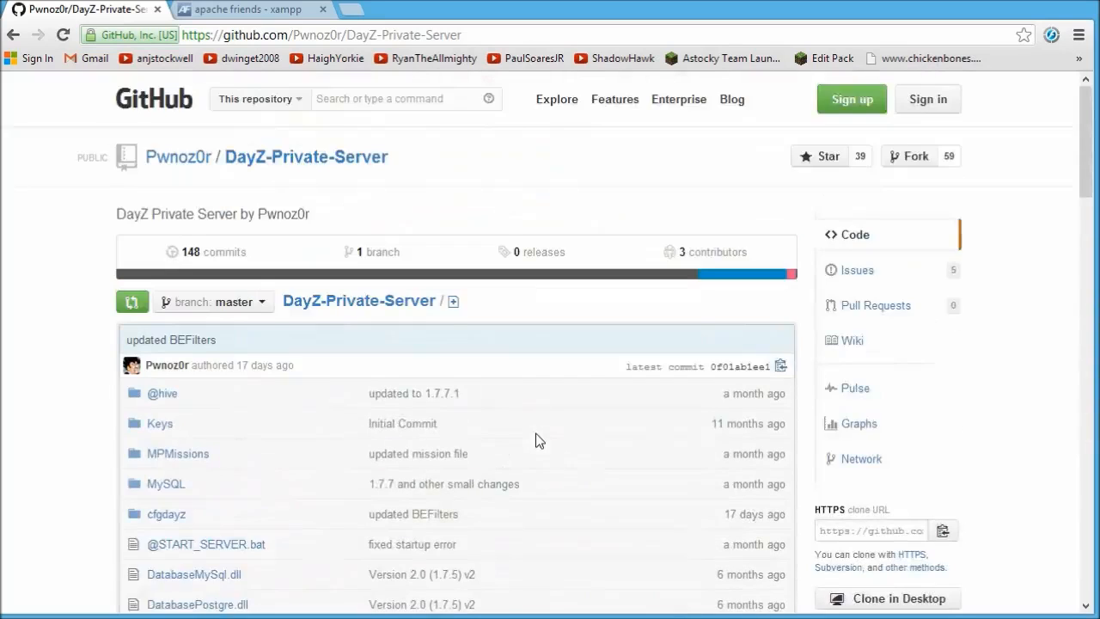
scroll(535, 434, "down", 2)
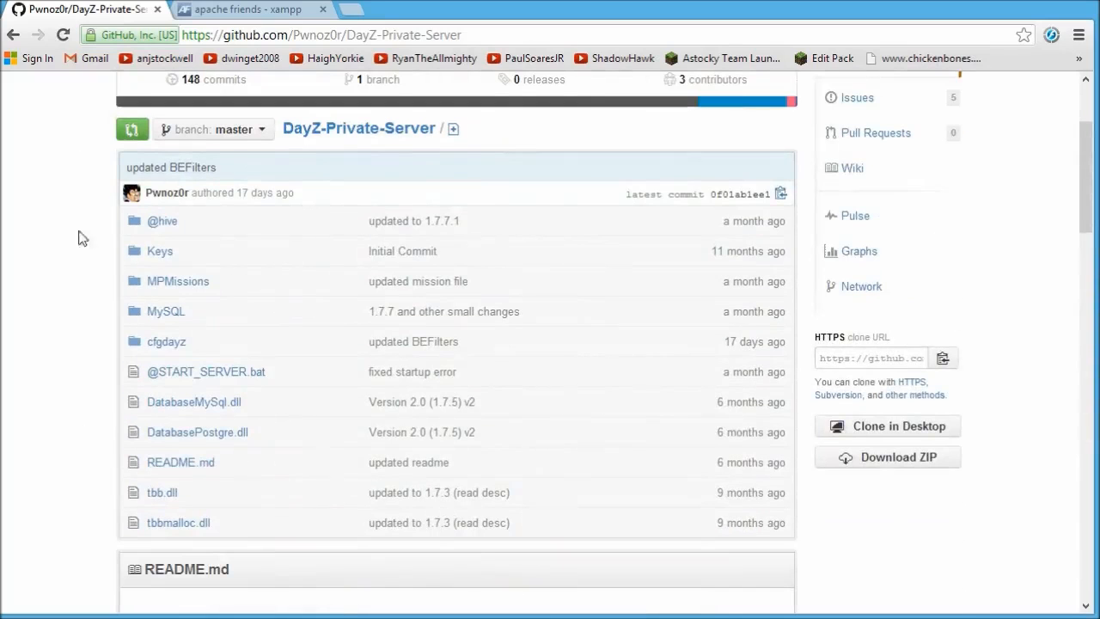
left_click(891, 465)
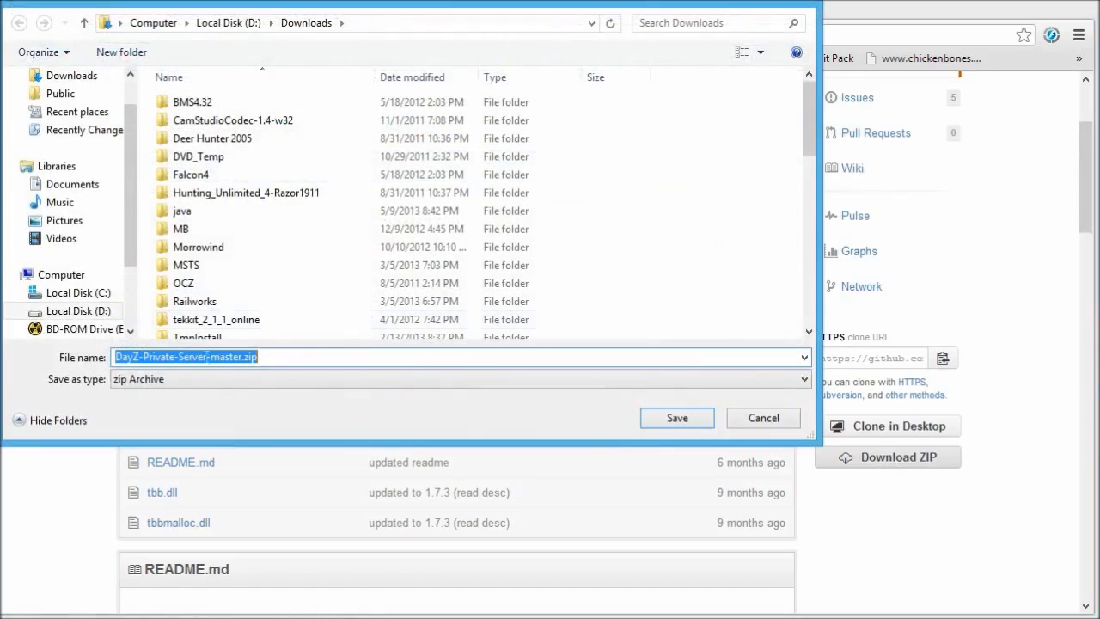
Save the zip into D:\games\DayZ as DayZ-Private-Server-master-1.7.7.1.zip.
left_click(213, 23)
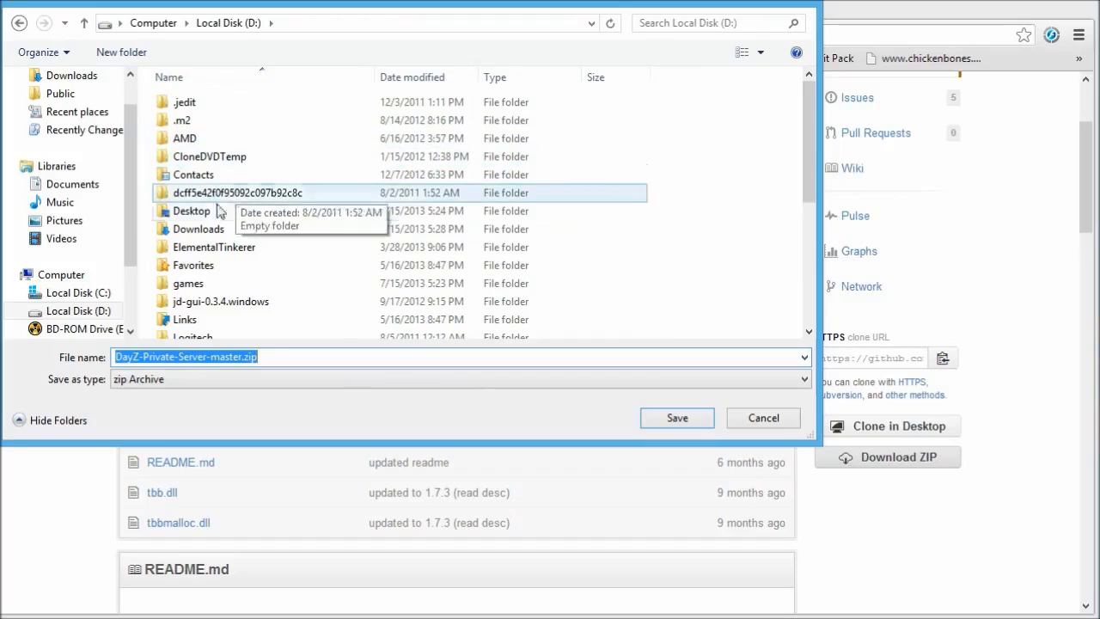
double_click(191, 282)
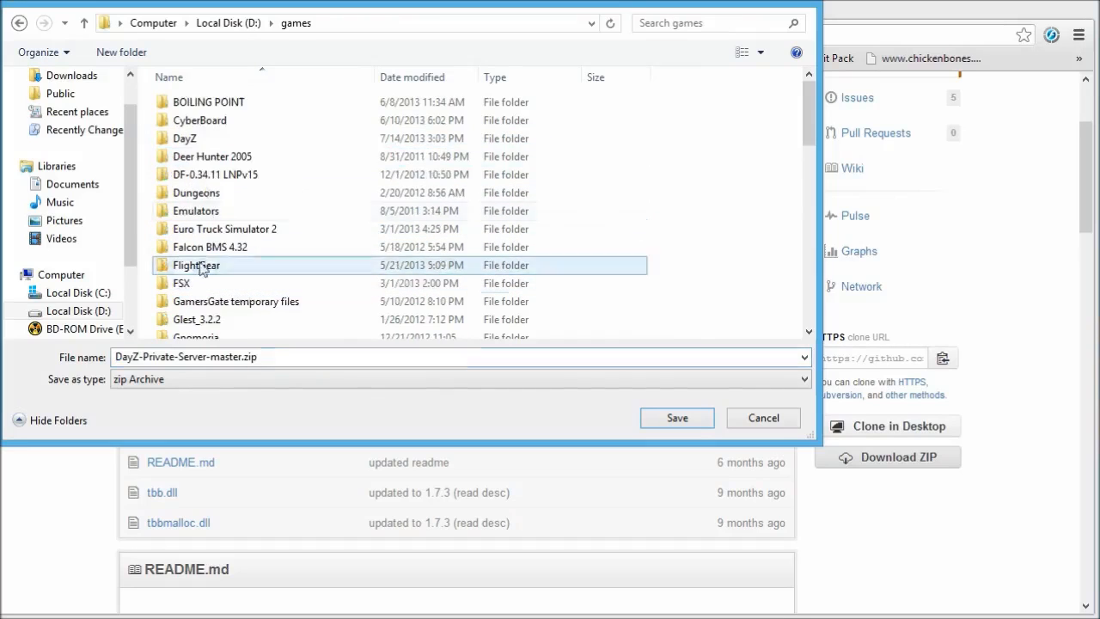
double_click(200, 140)
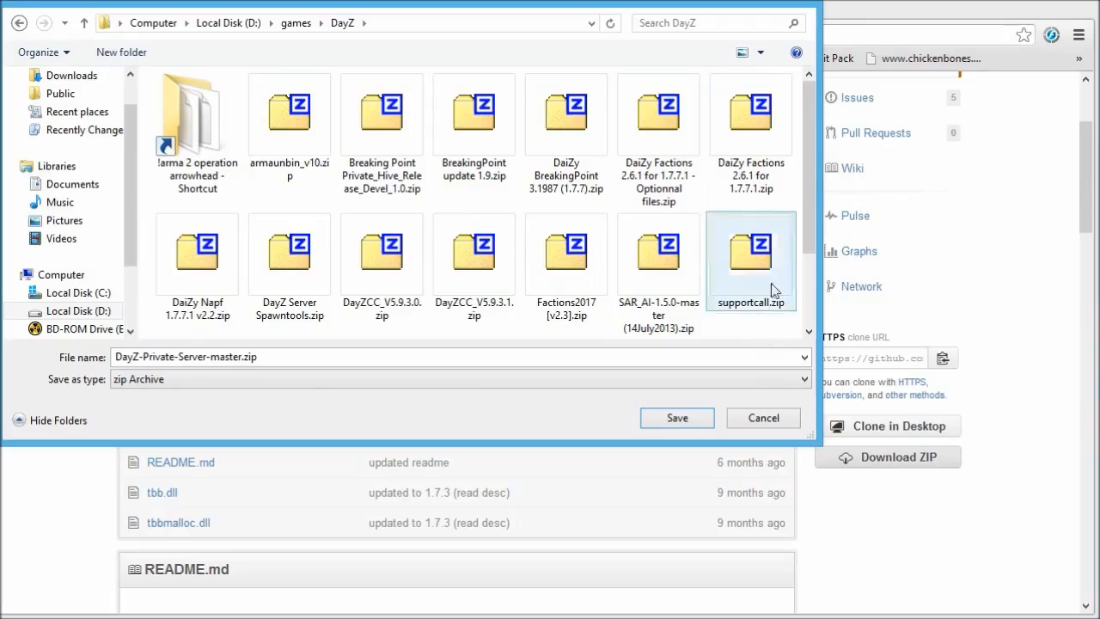
left_click_drag(811, 172, 811, 258)
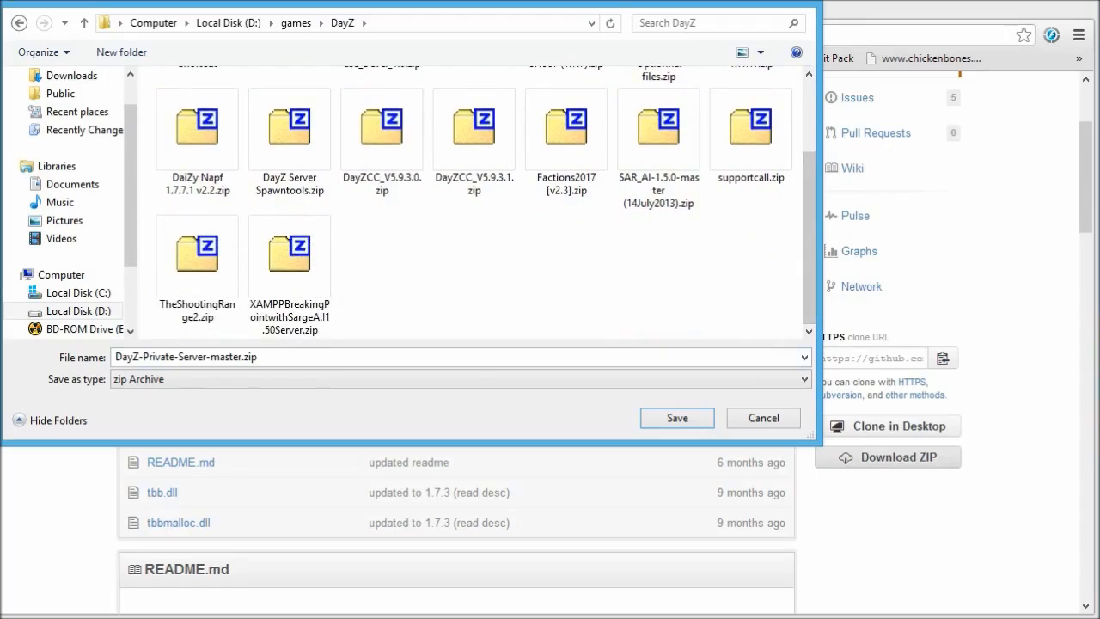
left_click(237, 357)
left_click(241, 357)
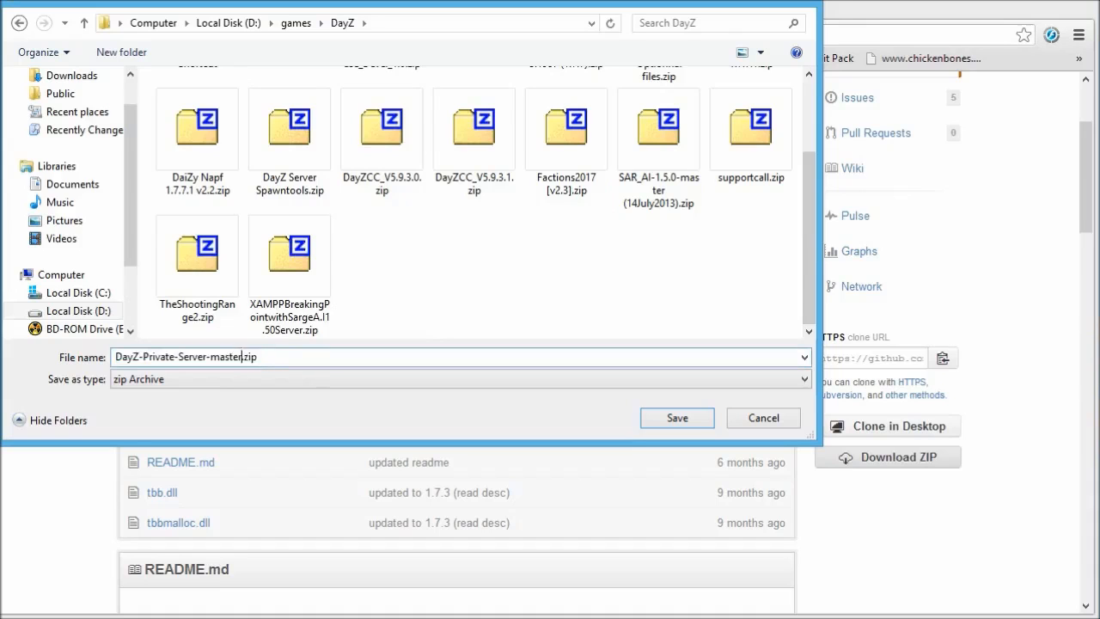
type("-1.7.7.1")
key("Return")
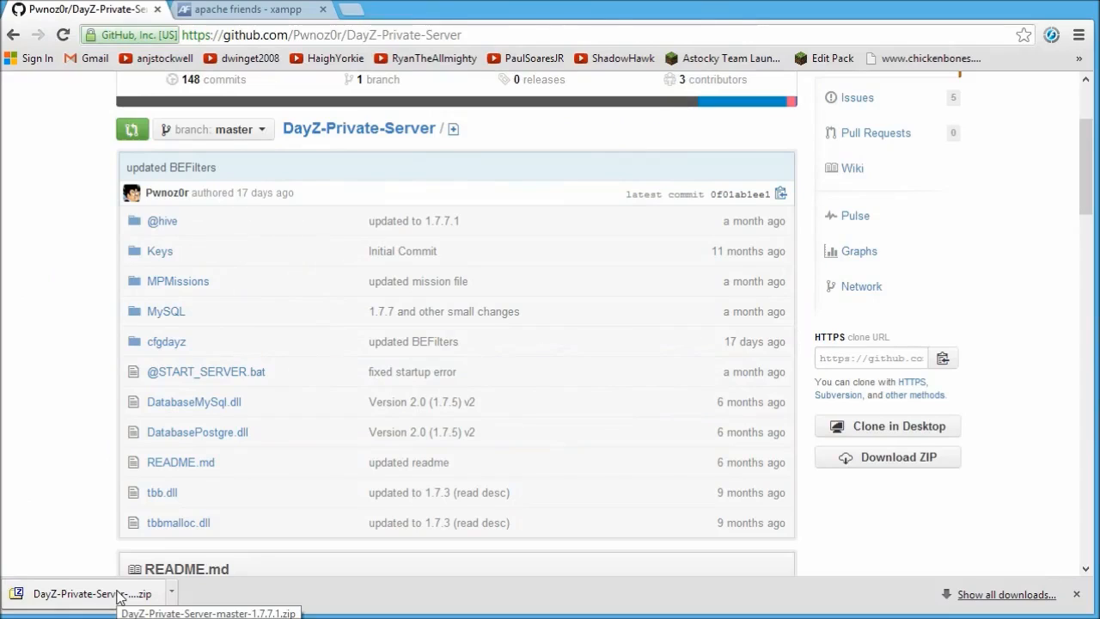
Open the XAMPP for Windows page on the Apache Friends tab.
left_click(254, 11)
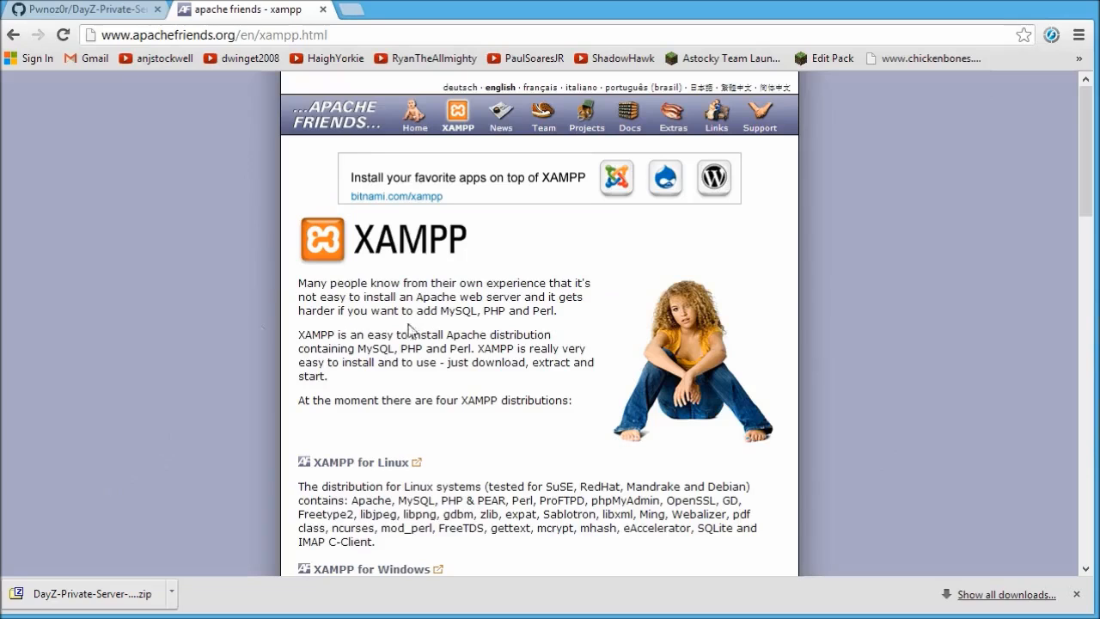
scroll(210, 308, "down", 2)
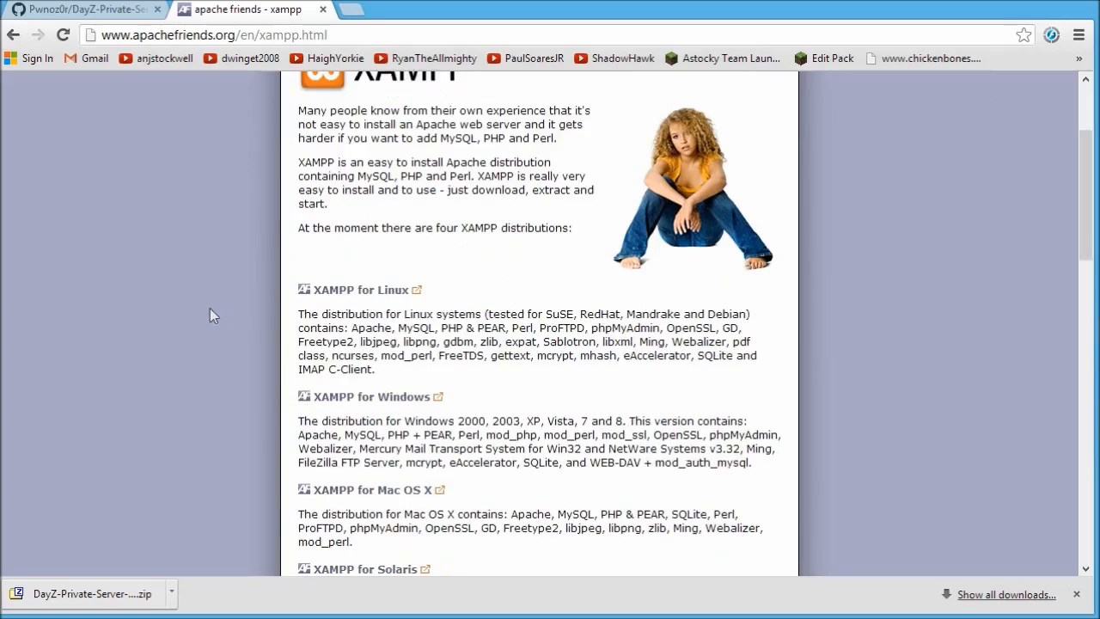
left_click(365, 399)
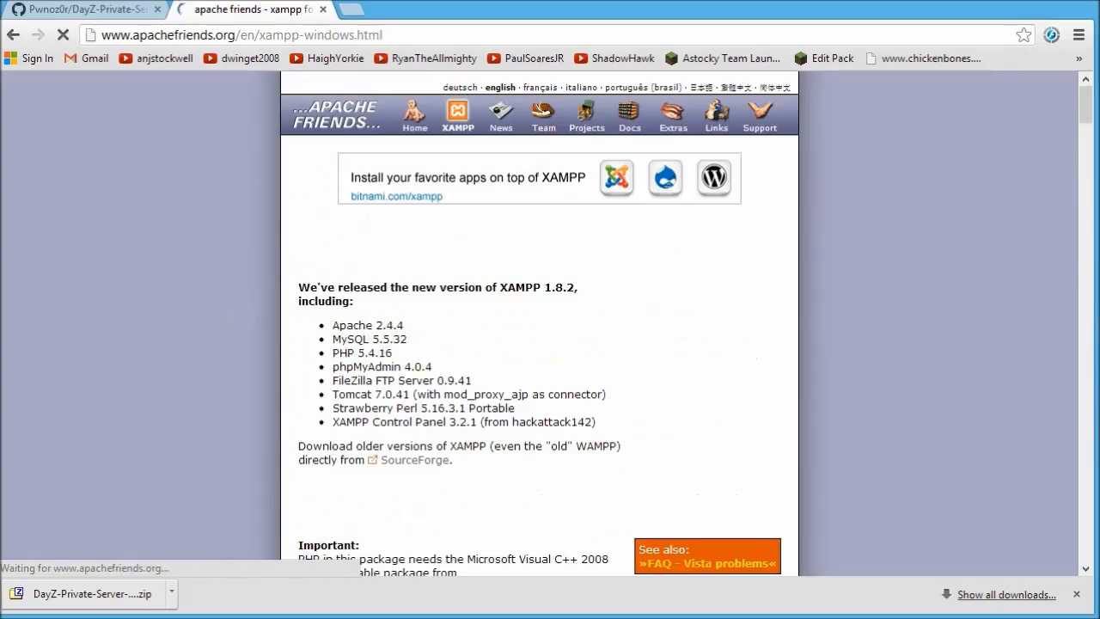
Scroll through the XAMPP for Windows download table.
scroll(556, 300, "down", 6)
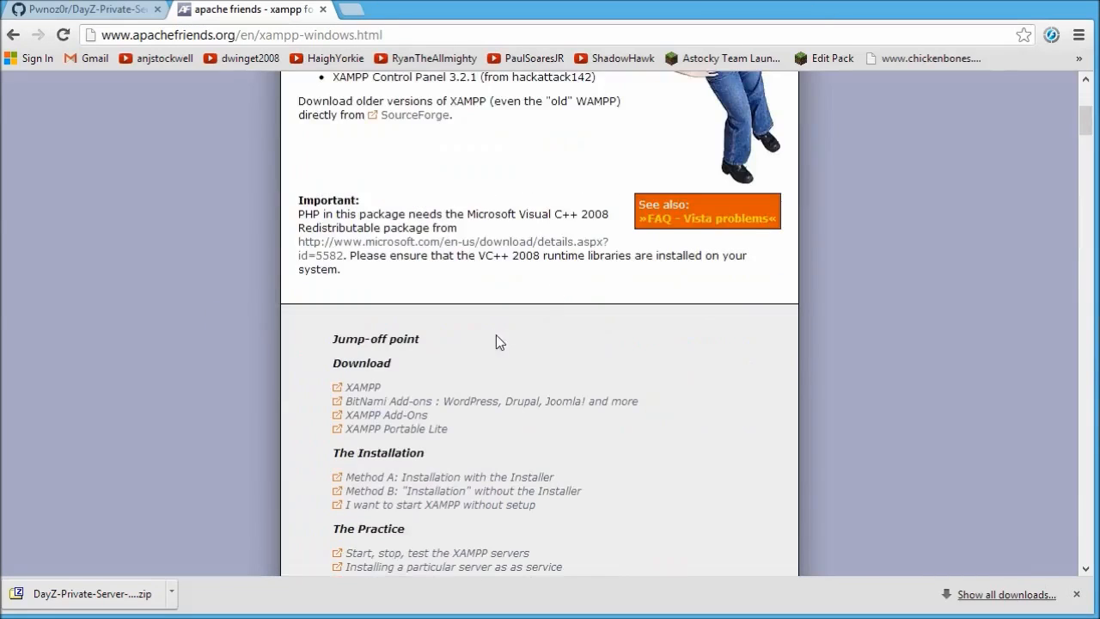
scroll(499, 337, "up", 4)
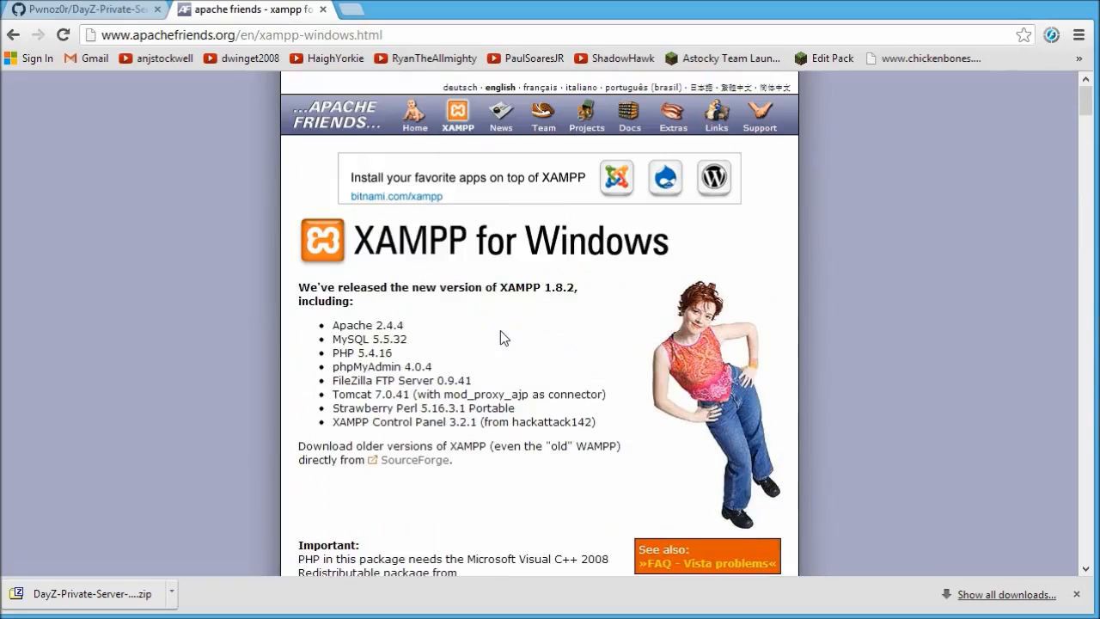
scroll(500, 330, "down", 4)
scroll(496, 434, "down", 3)
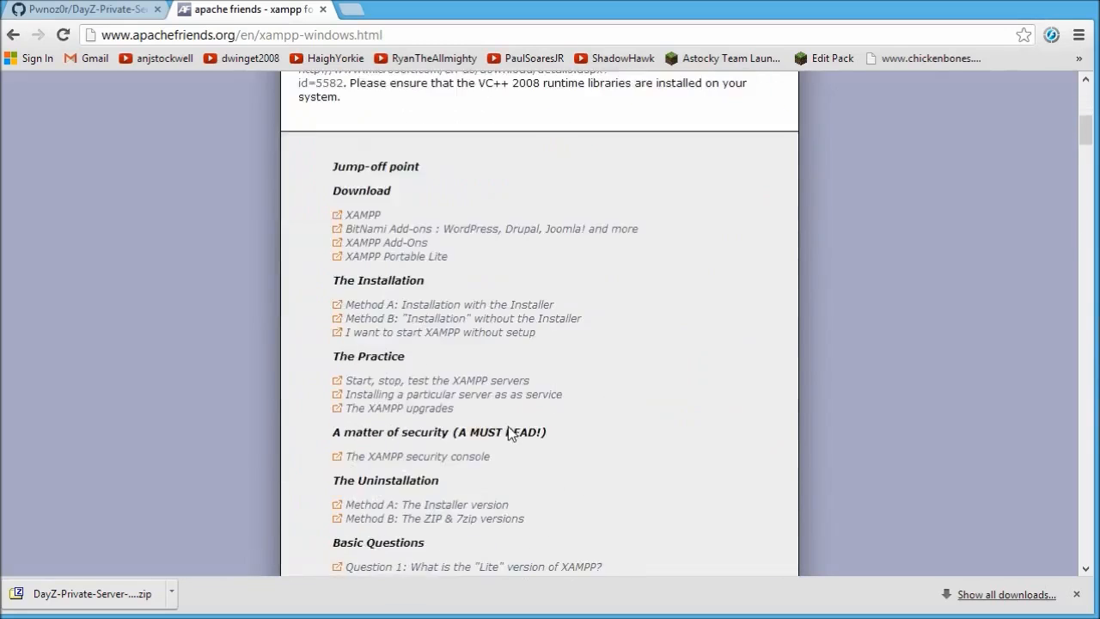
scroll(512, 432, "down", 1)
scroll(532, 424, "down", 4)
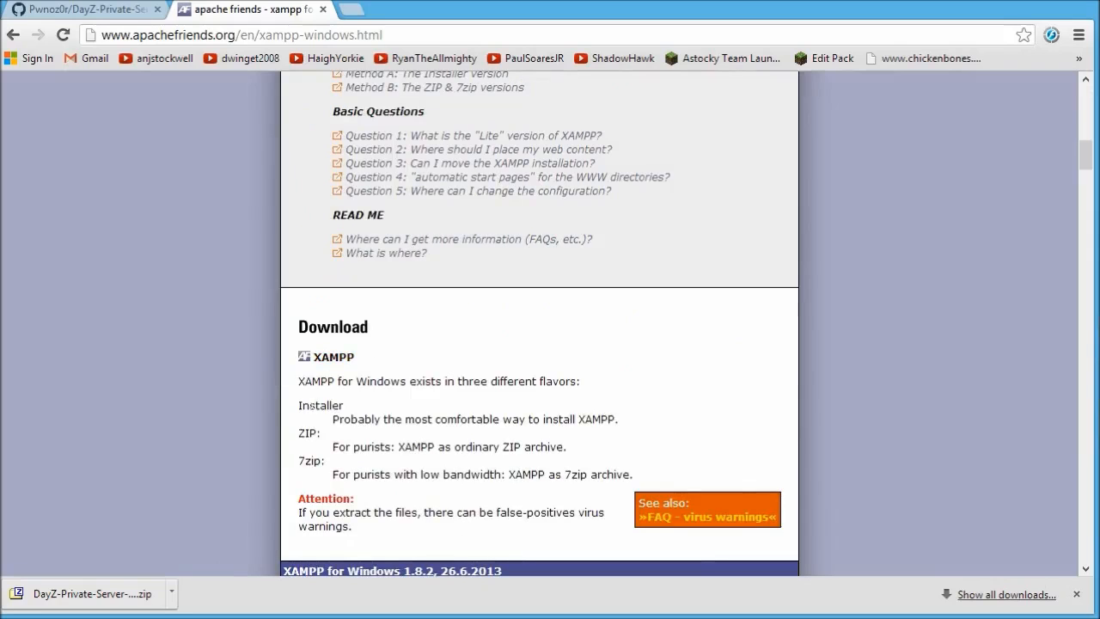
scroll(367, 466, "down", 4)
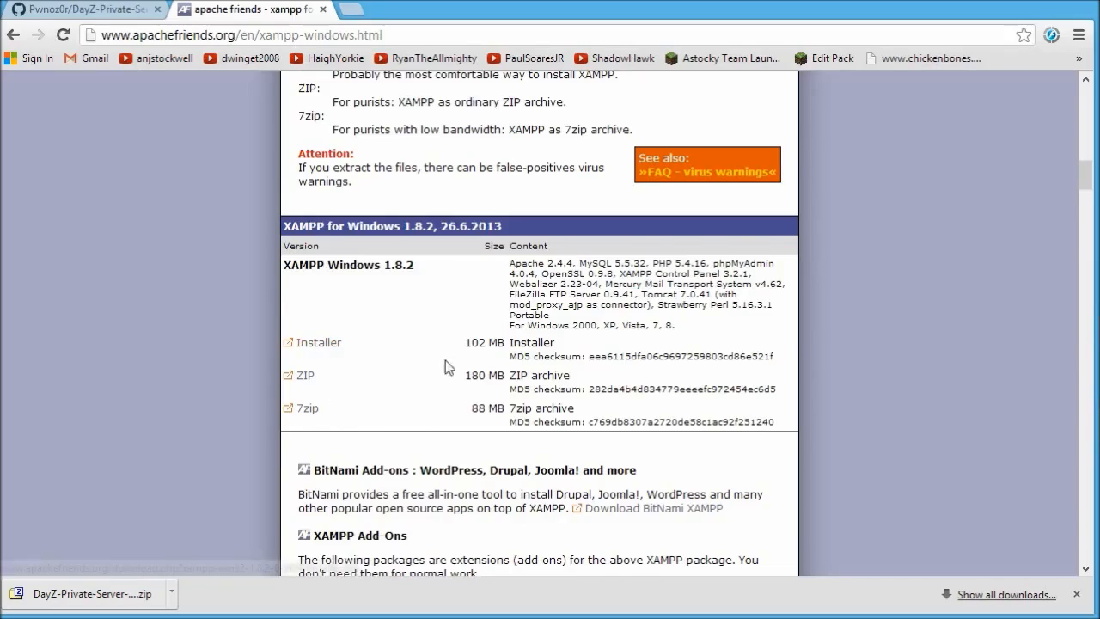
scroll(445, 360, "down", 1)
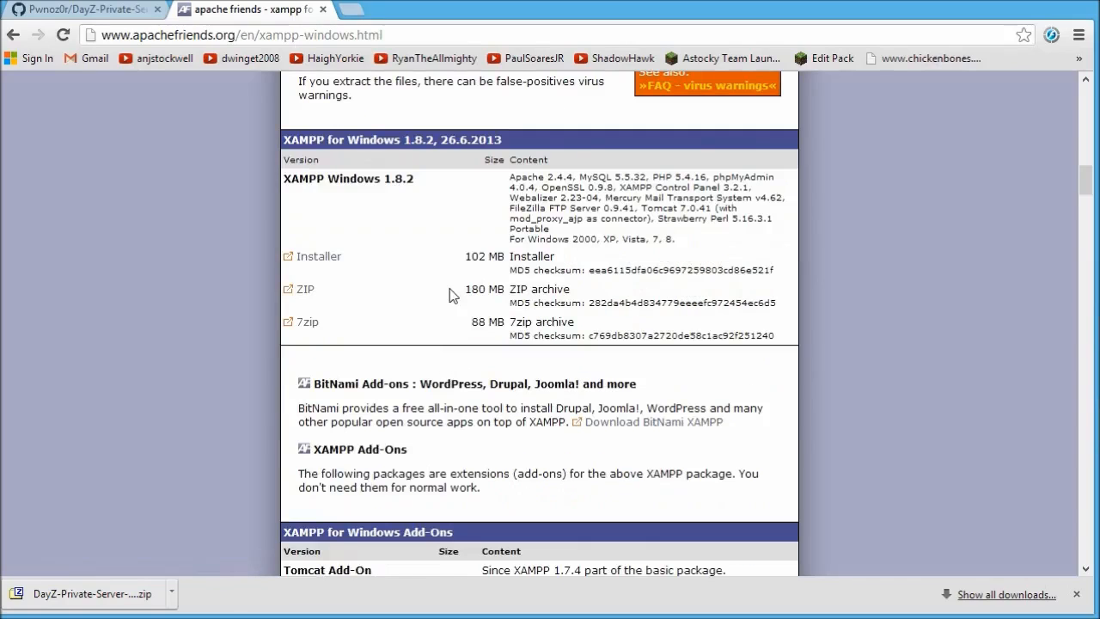
scroll(497, 432, "down", 2)
scroll(507, 421, "up", 3)
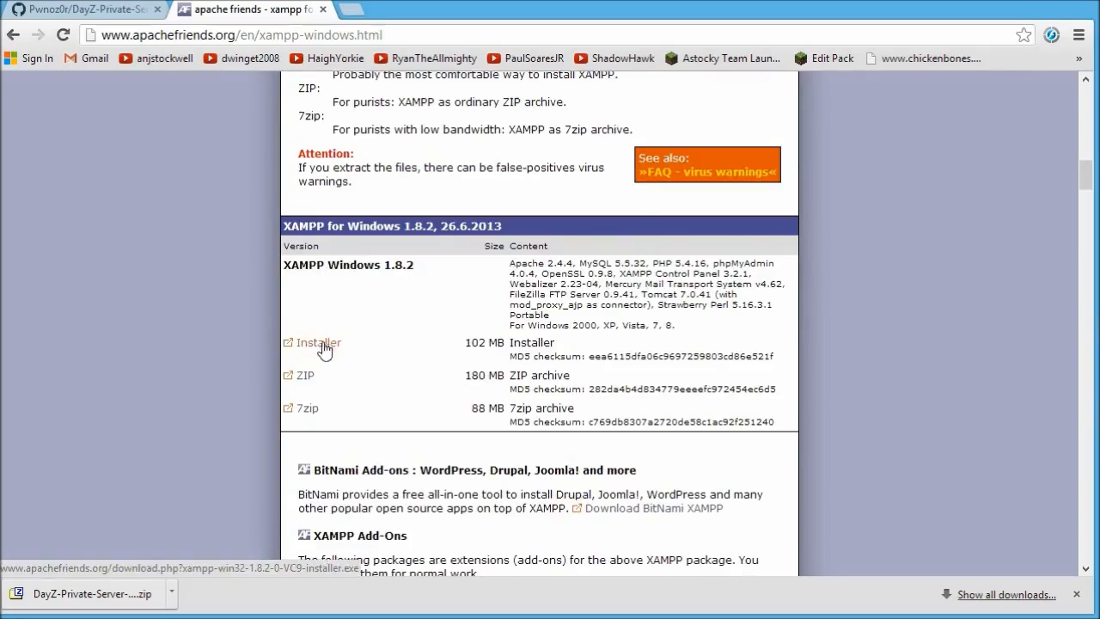
scroll(366, 348, "up", 3)
scroll(378, 361, "down", 3)
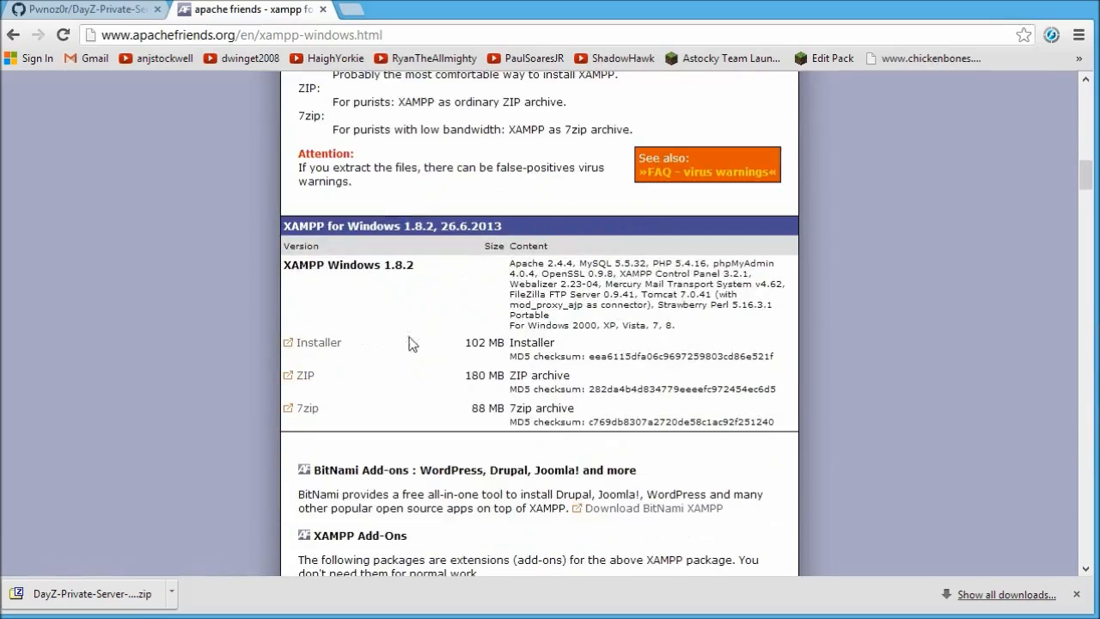
scroll(389, 354, "up", 3)
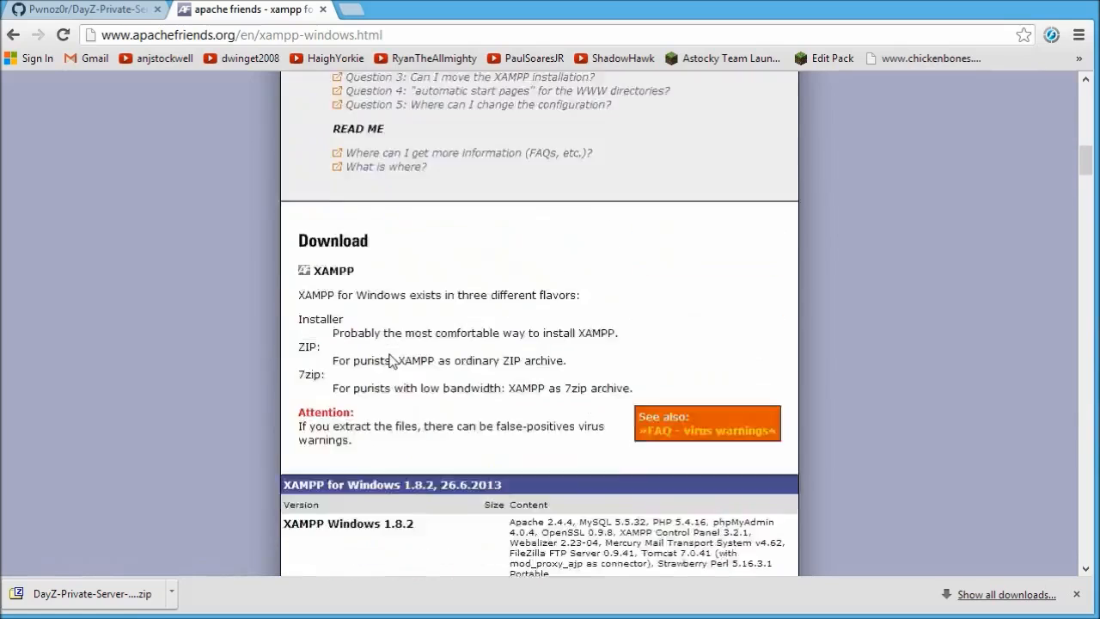
scroll(390, 359, "up", 12)
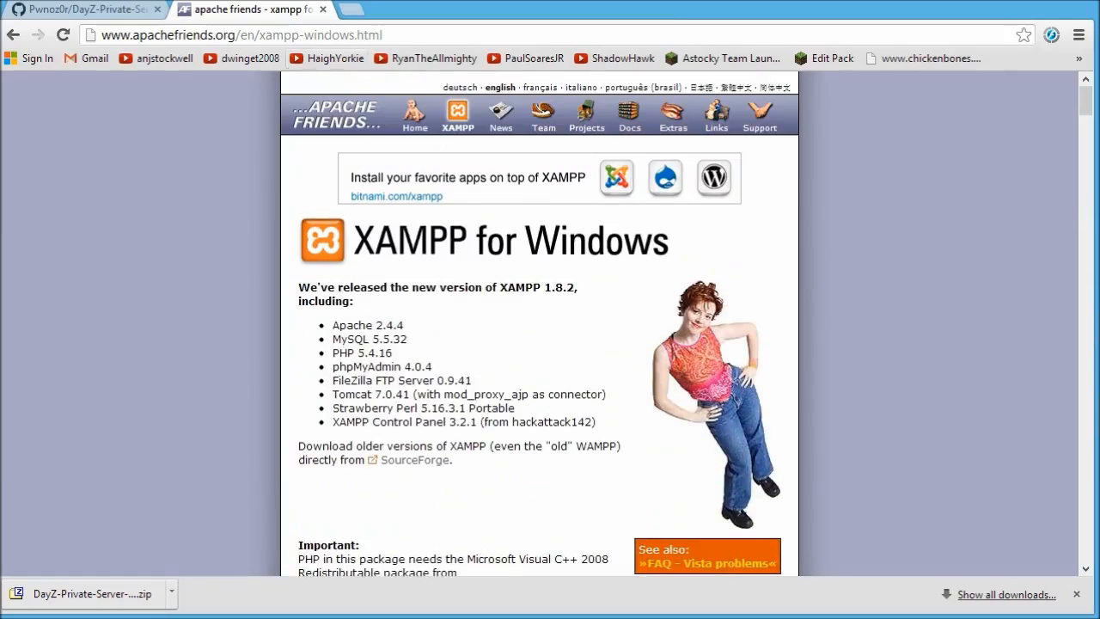
Close the XAMPP tab, leaving only the GitHub repository tab.
left_click(101, 10)
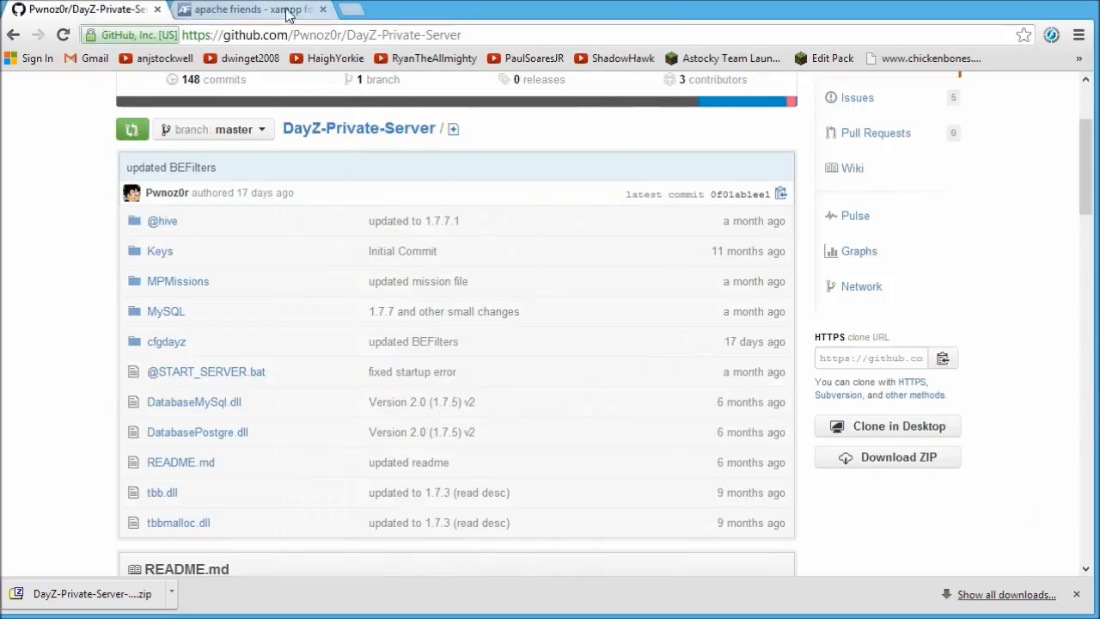
left_click(287, 12)
left_click(322, 10)
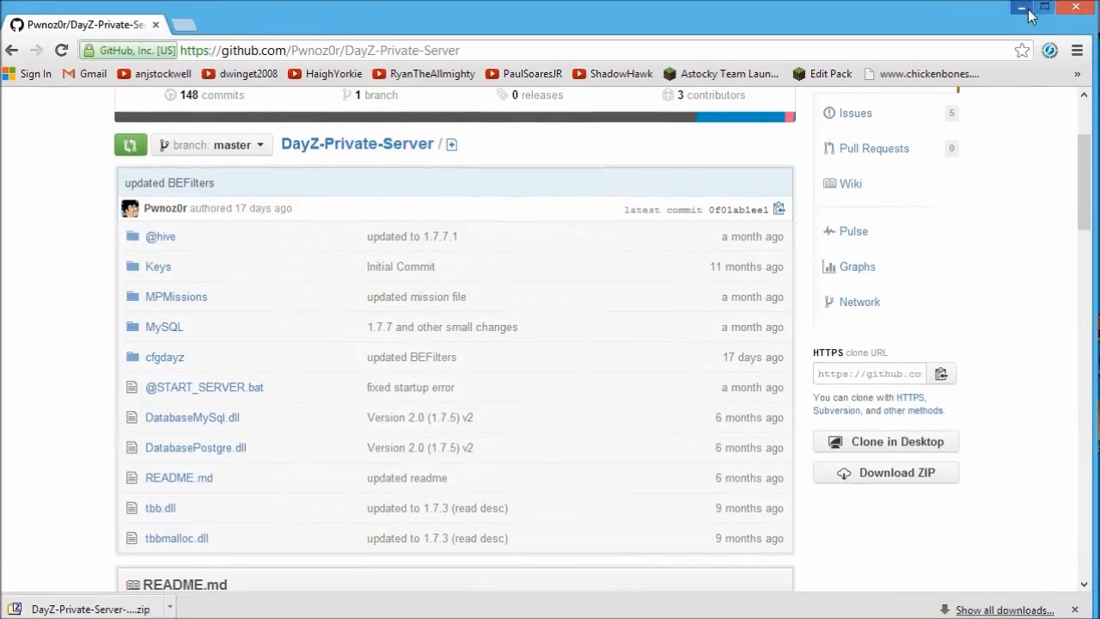
Minimize Chrome to reveal the arma 2 operation arrowhead folder and check its path.
left_click(1028, 9)
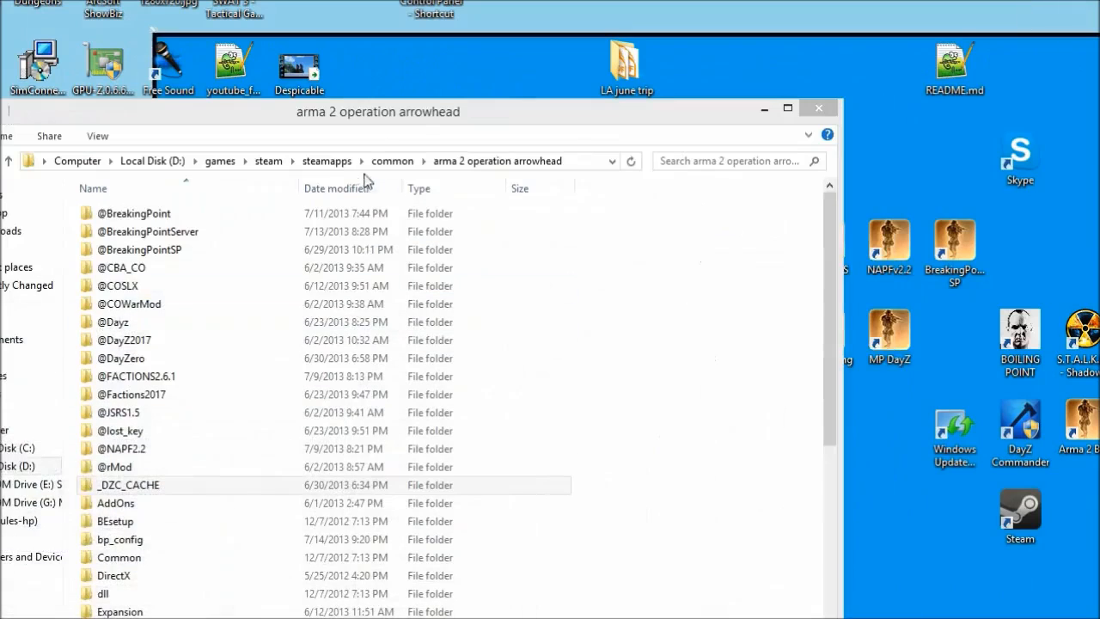
left_click_drag(412, 116, 599, 10)
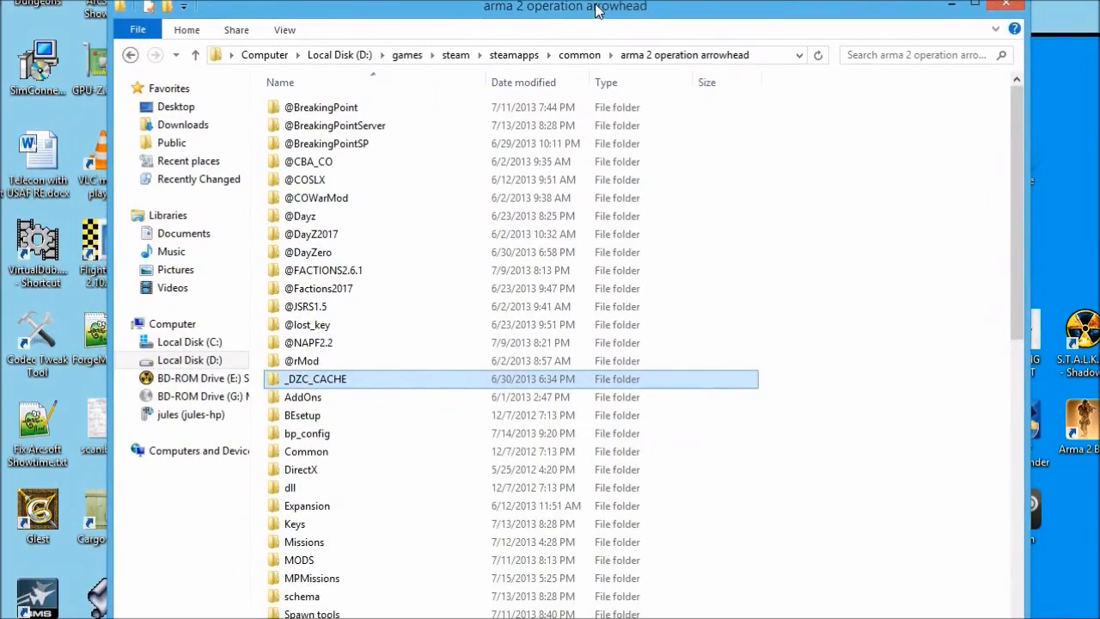
left_click(763, 54)
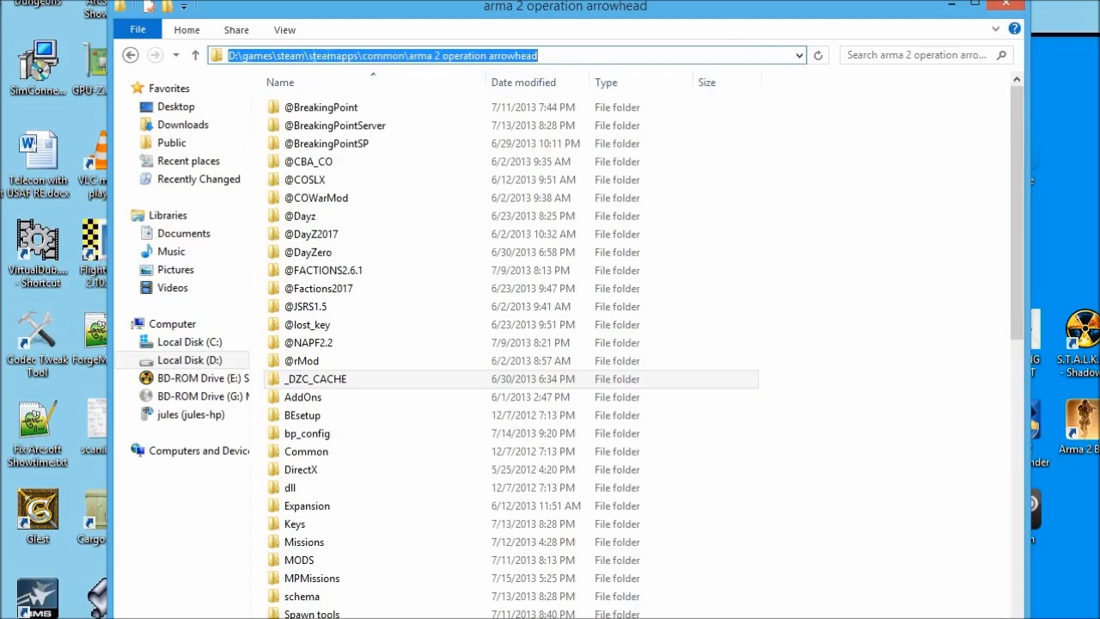
left_click(544, 57)
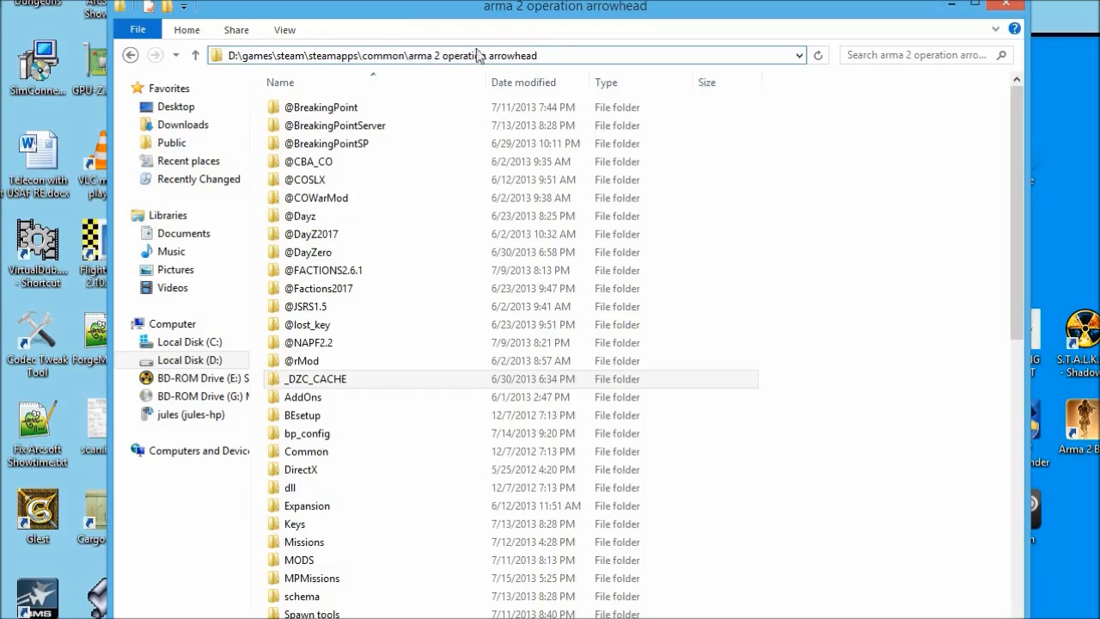
Scroll to the game files, select arma2oaserver.exe and ArmA2OA.exe, and reposition the window.
left_click(318, 216)
scroll(391, 249, "down", 1)
scroll(391, 249, "down", 10)
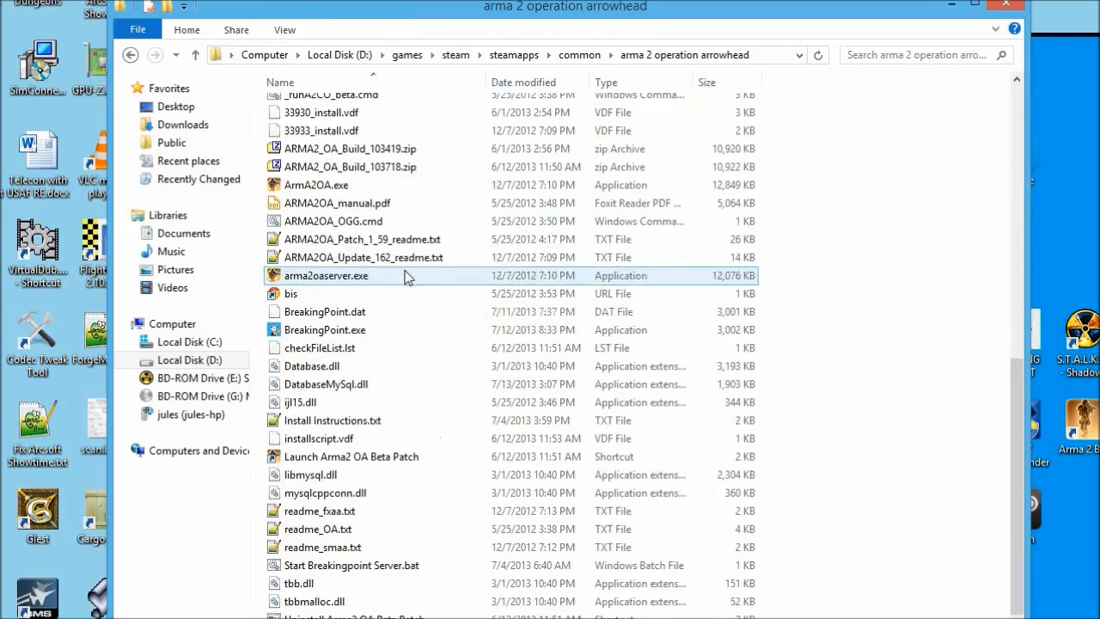
left_click(307, 283)
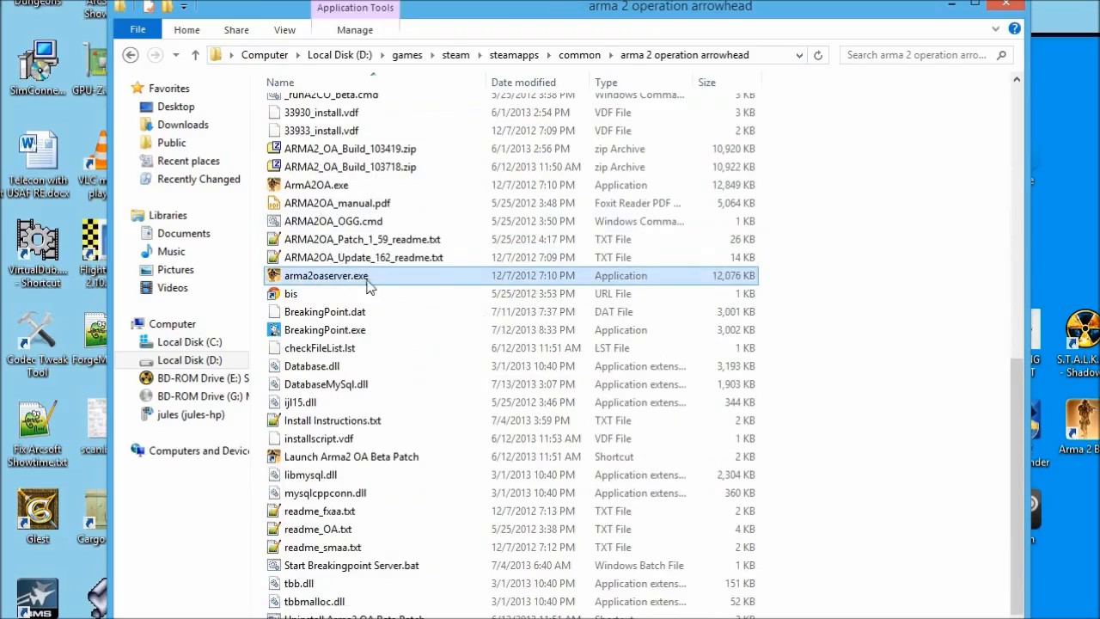
left_click(336, 190)
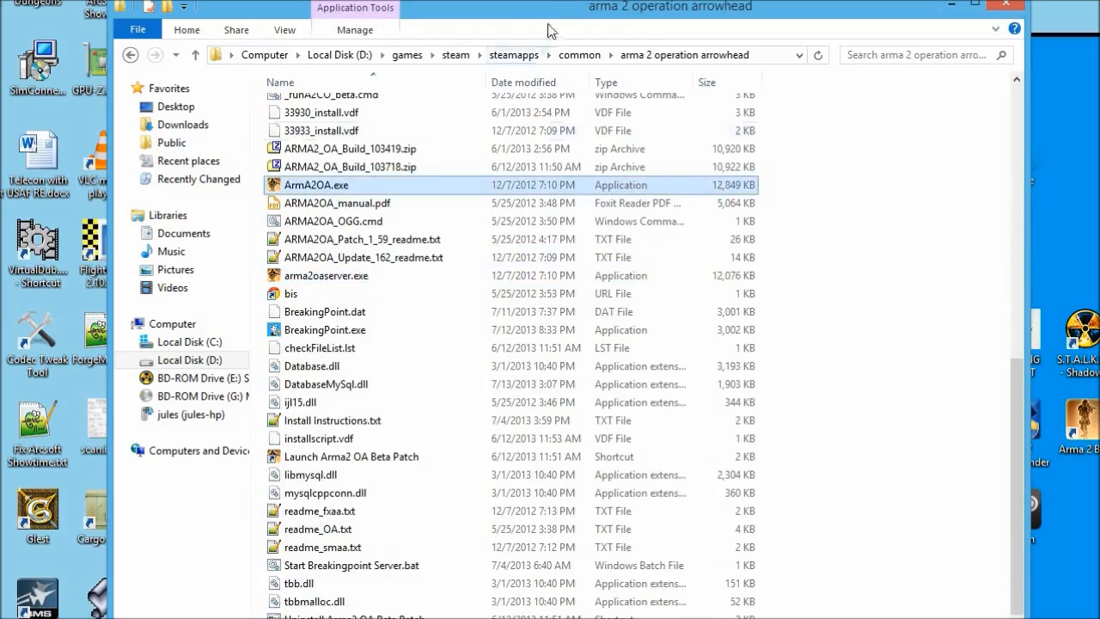
left_click_drag(554, 16, 540, 0)
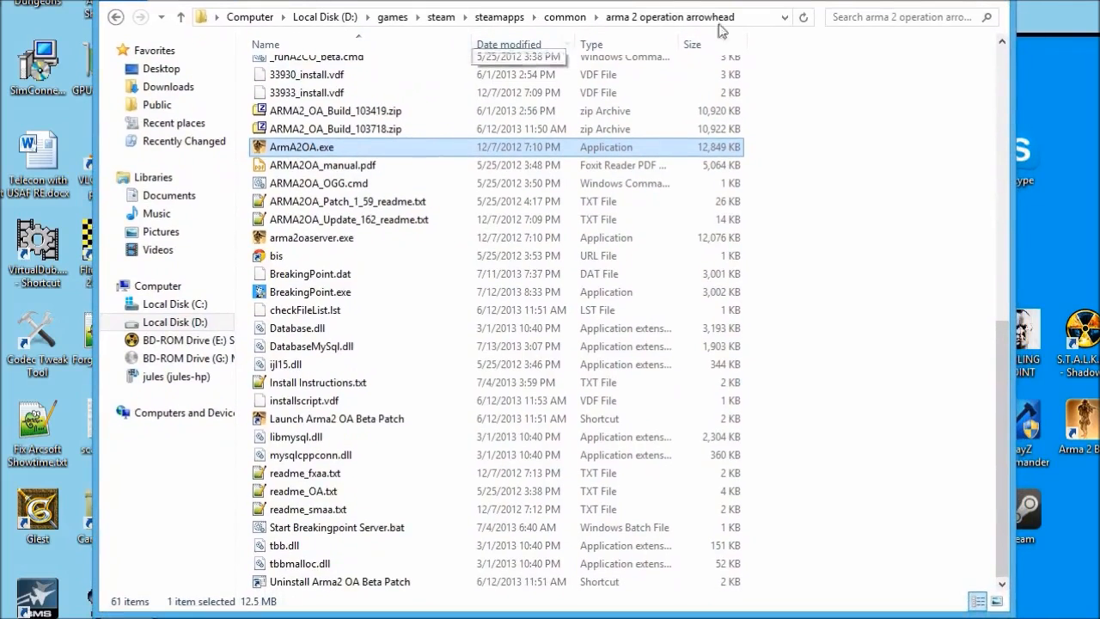
left_click_drag(796, 0, 737, 16)
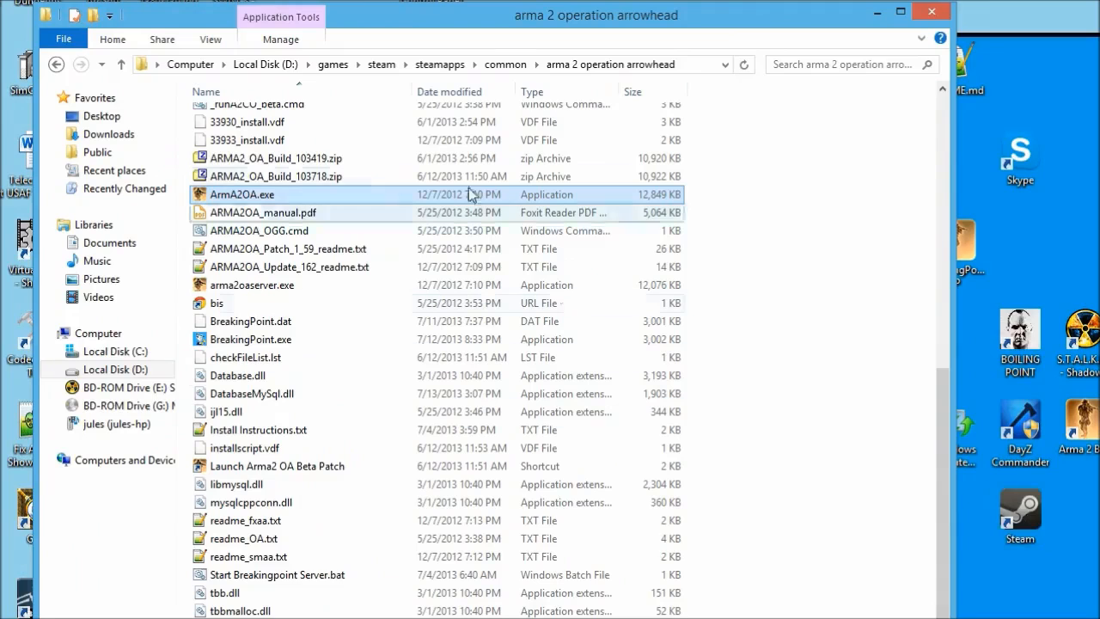
Go up to common, reopen arma 2 operation arrowhead, and open its AddOns folder.
left_click(507, 67)
left_click(247, 121)
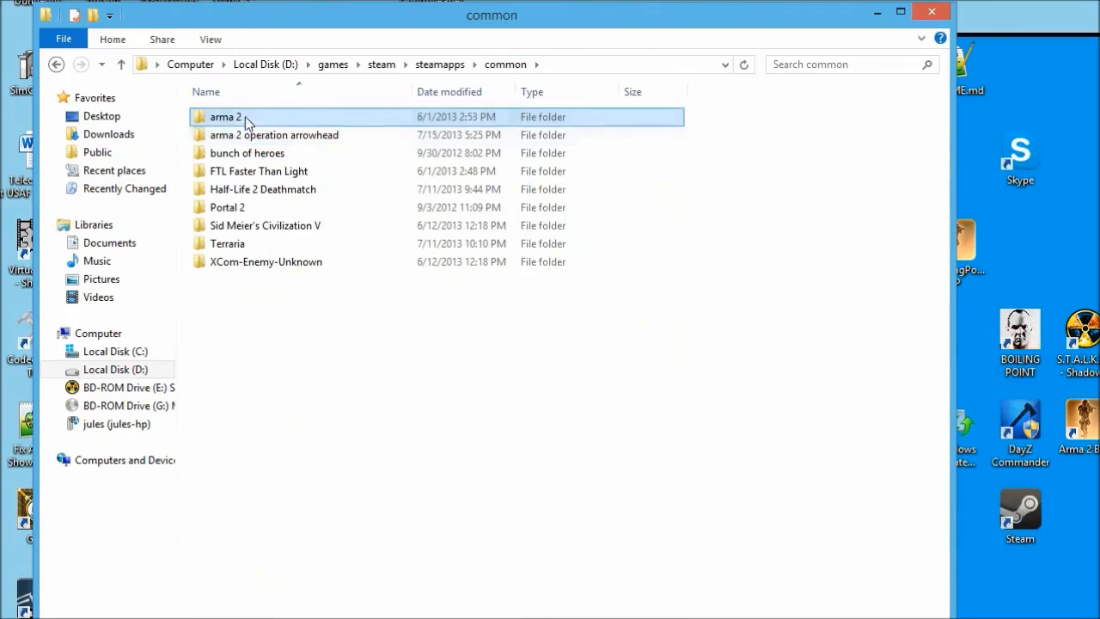
left_click(258, 137)
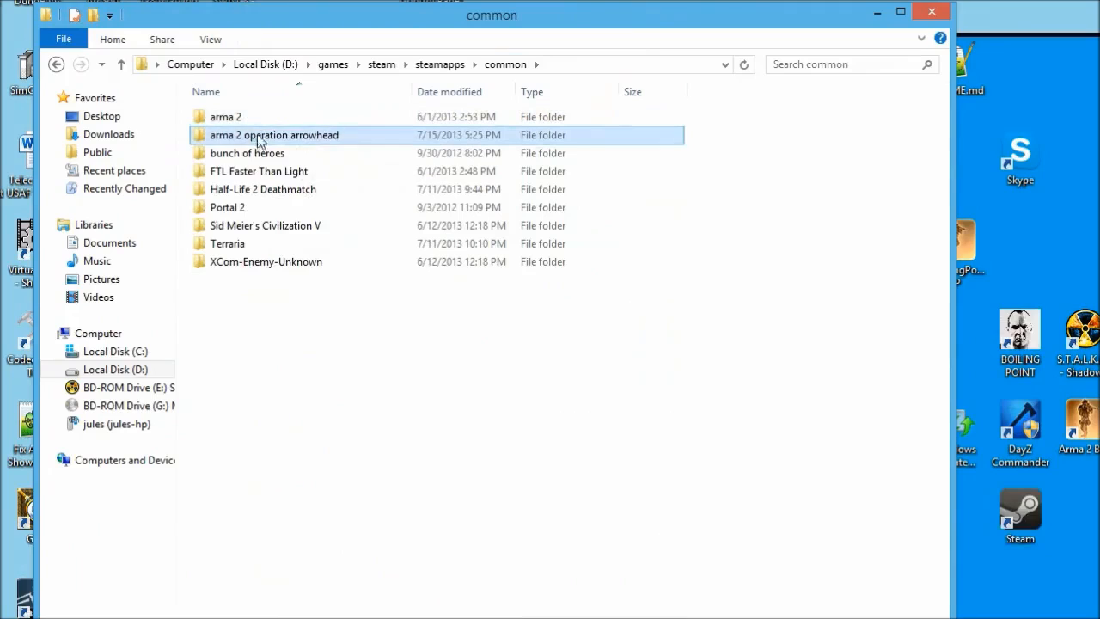
mouse_move(282, 142)
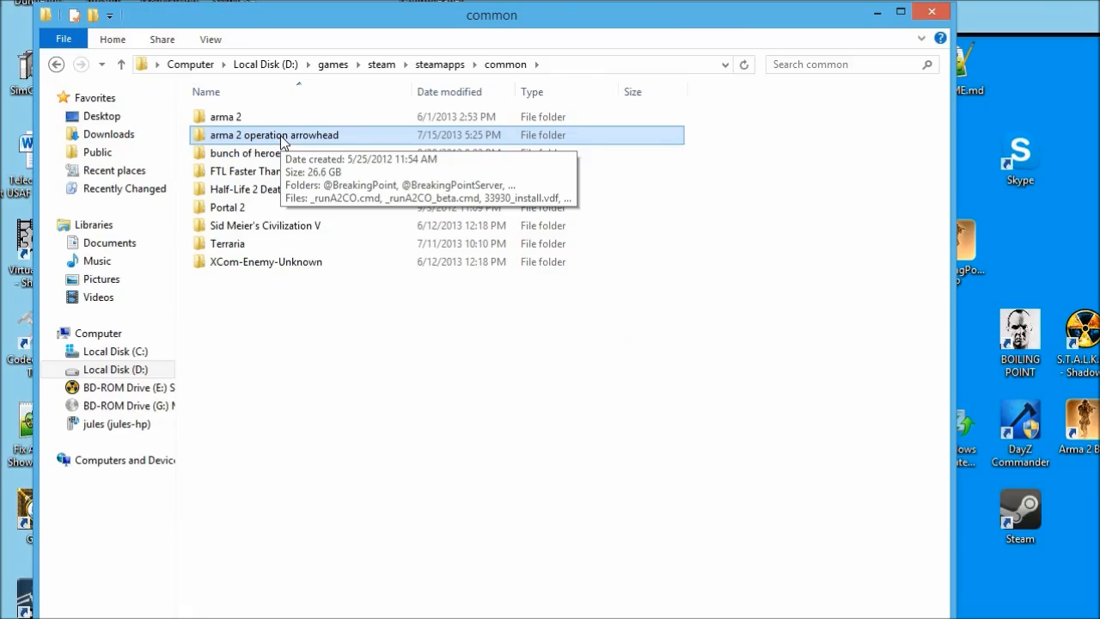
double_click(282, 141)
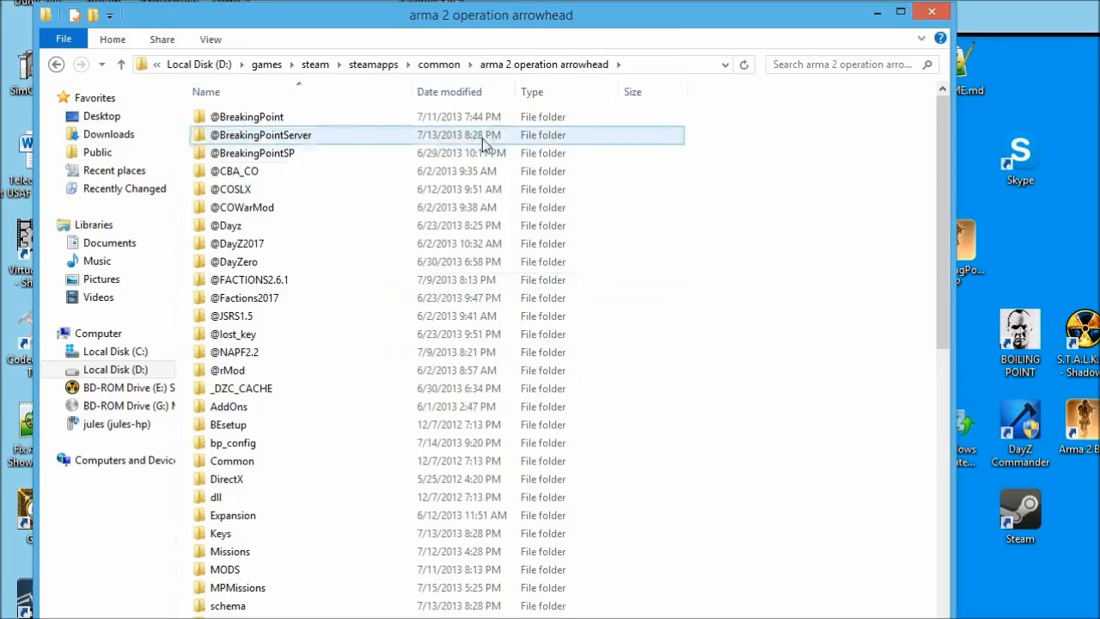
left_click(251, 409)
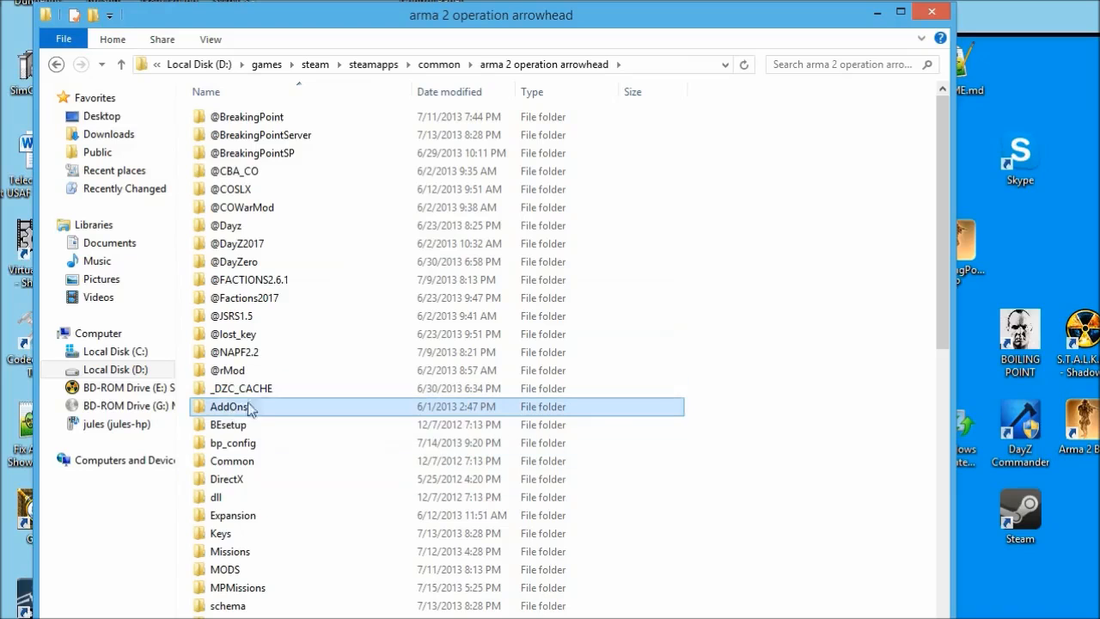
double_click(229, 410)
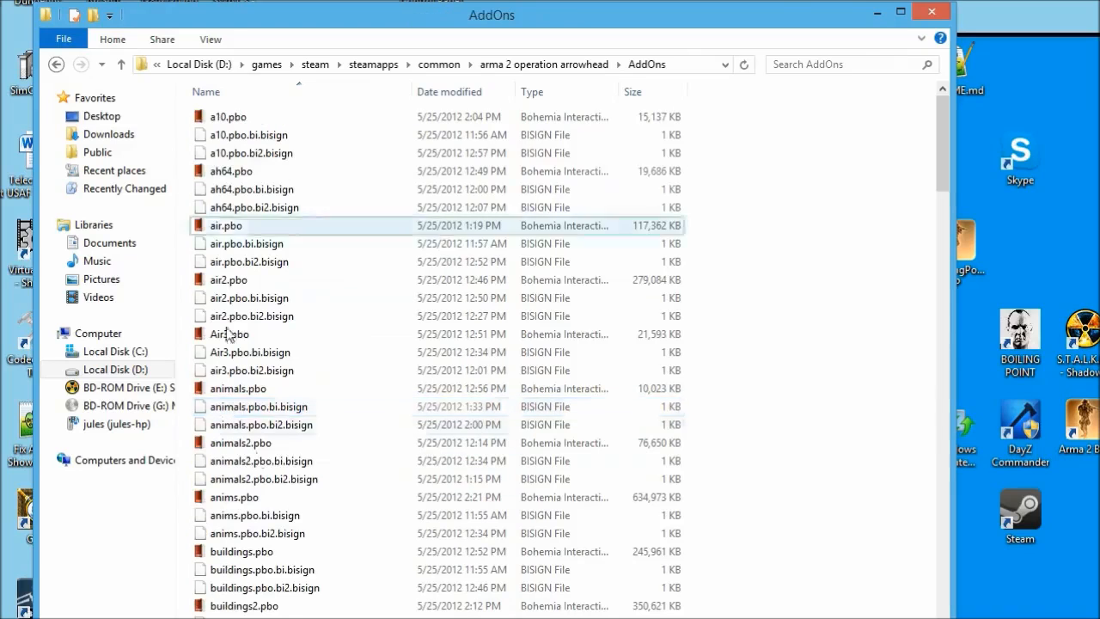
Look inside the arma 2 folder via common, then reopen arma 2 operation arrowhead.
left_click(563, 65)
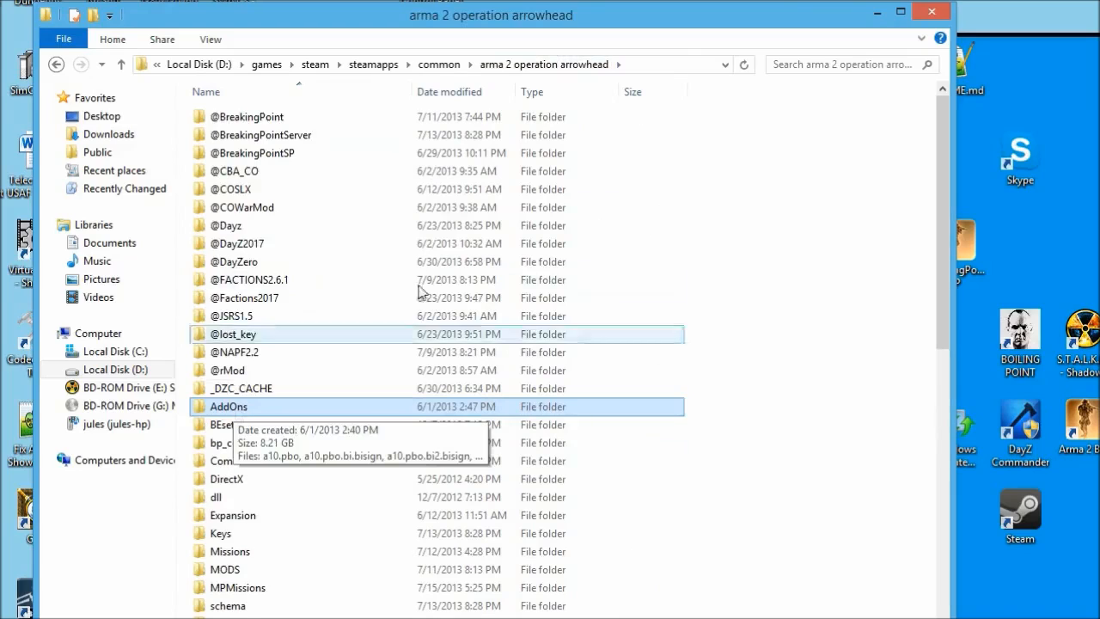
left_click(437, 65)
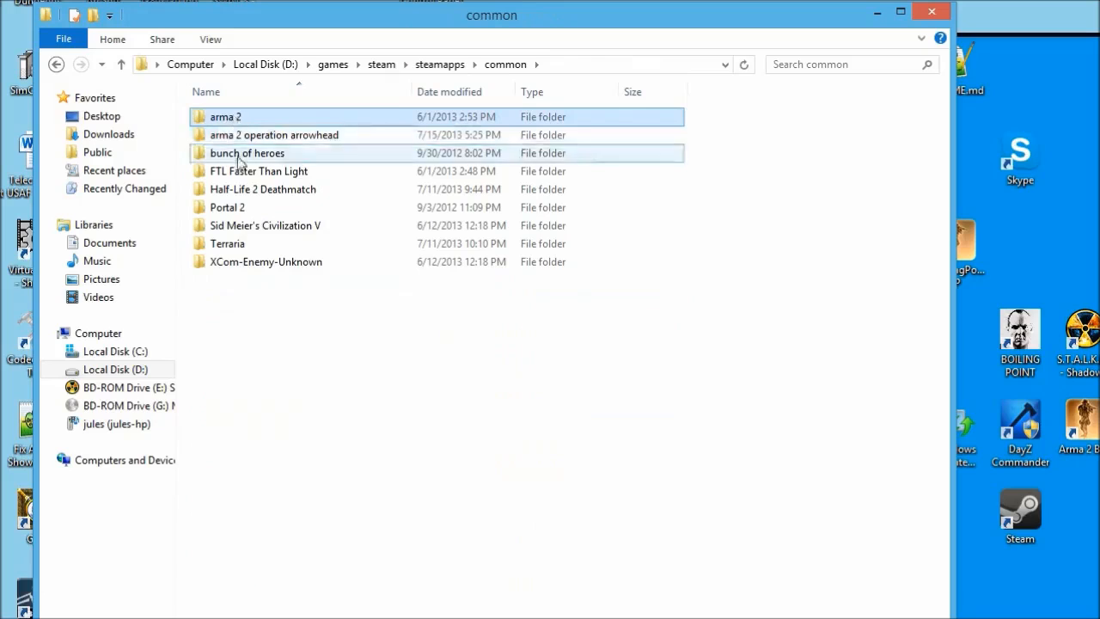
double_click(238, 117)
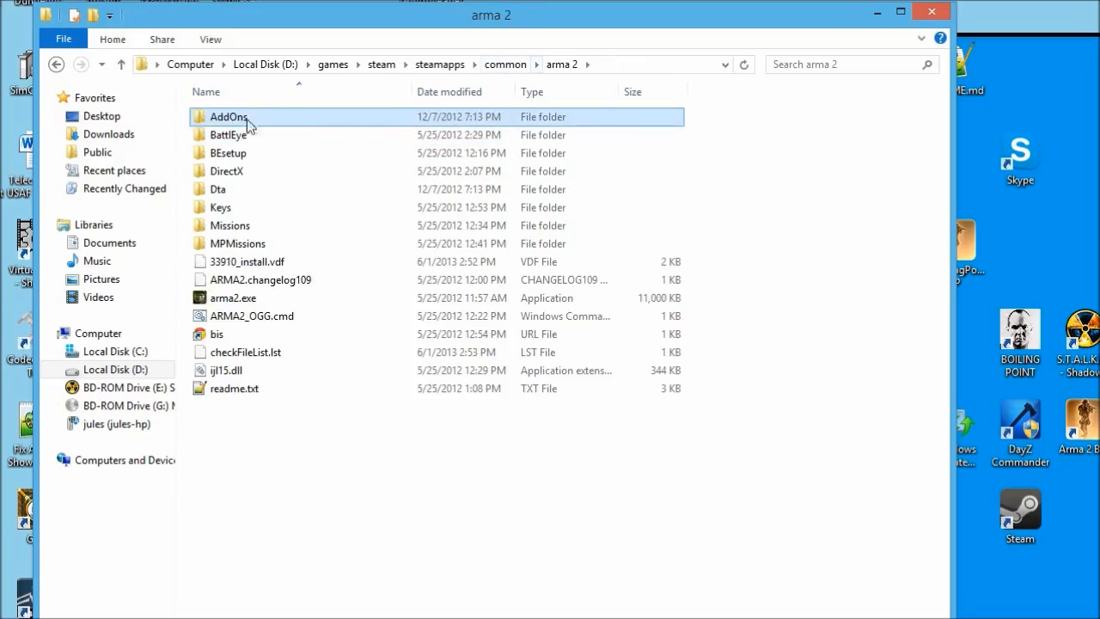
right_click(241, 120)
left_click(524, 65)
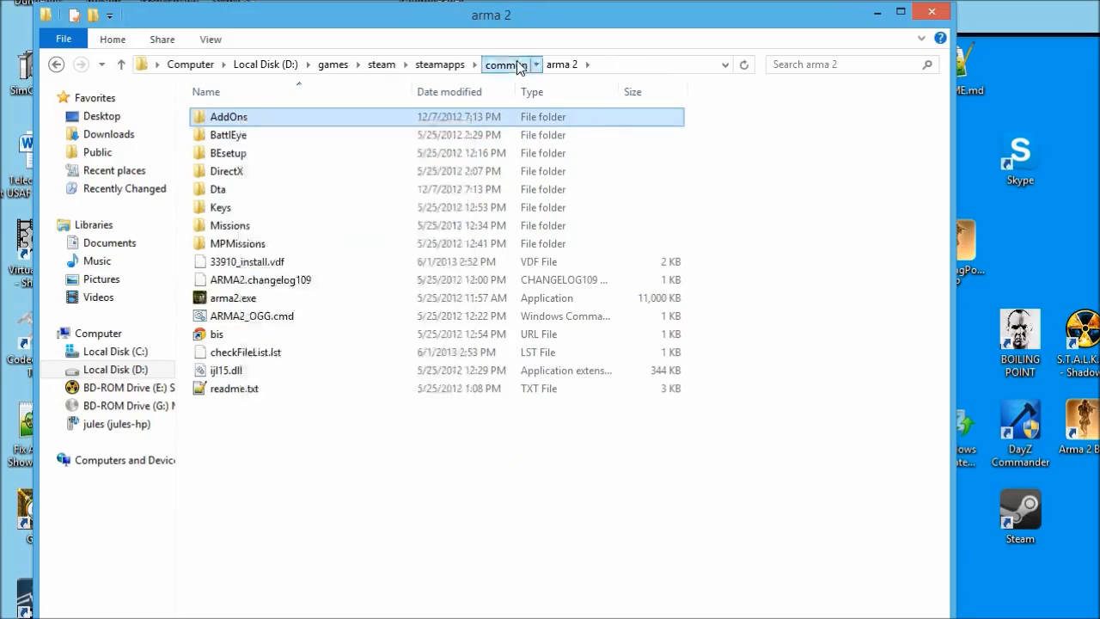
left_click(525, 65)
double_click(322, 136)
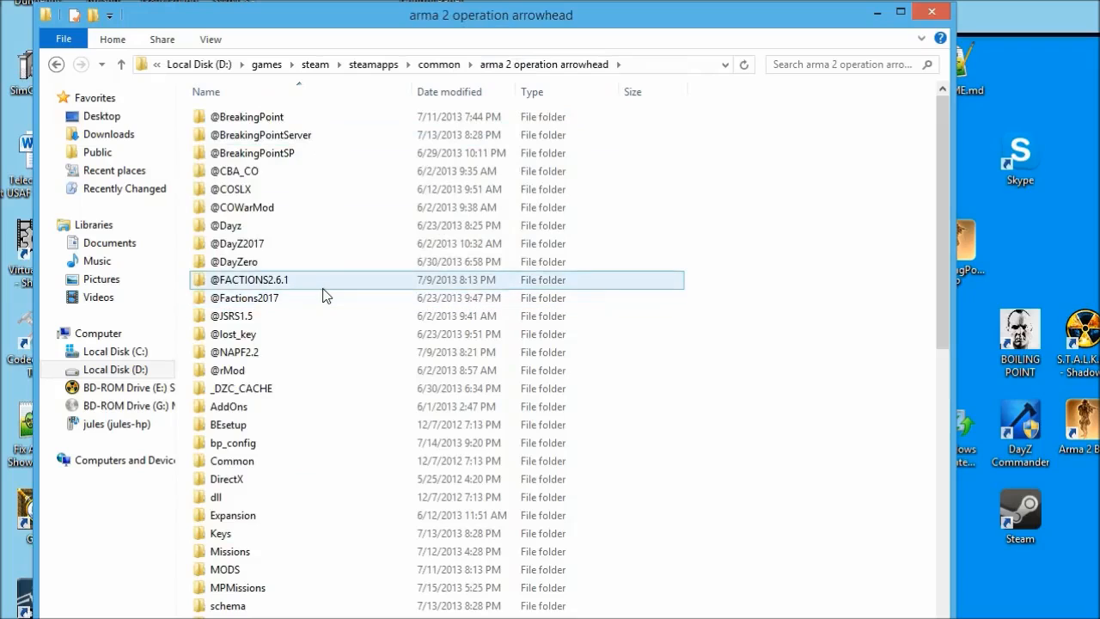
Move and stretch the Explorer window to fill the screen.
mouse_move(323, 289)
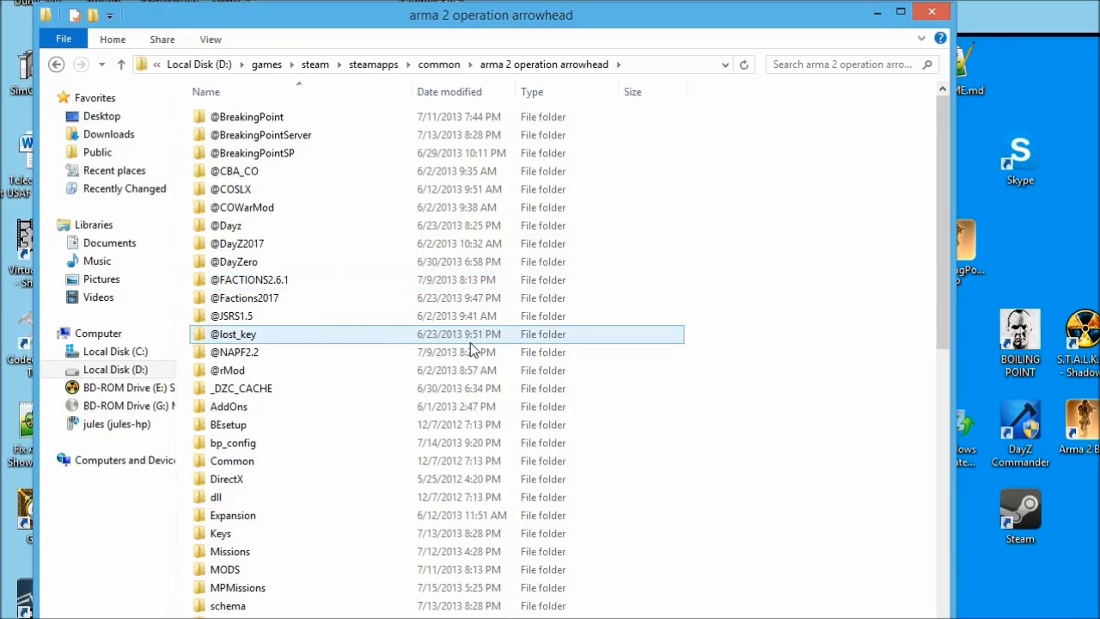
left_click_drag(405, 618, 407, 614)
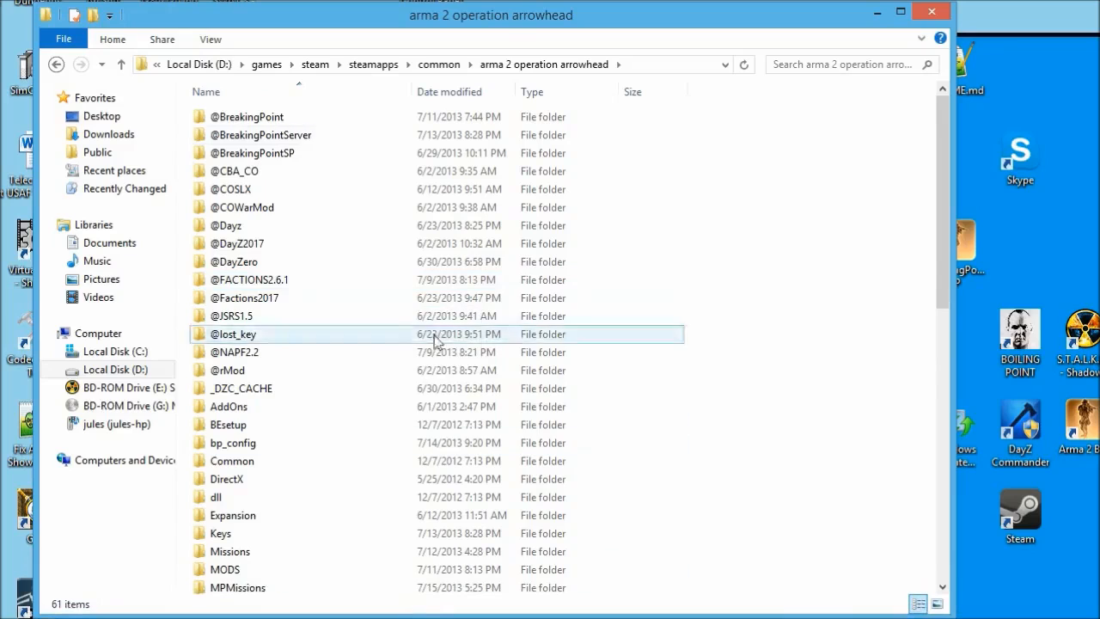
left_click_drag(508, 24, 470, 19)
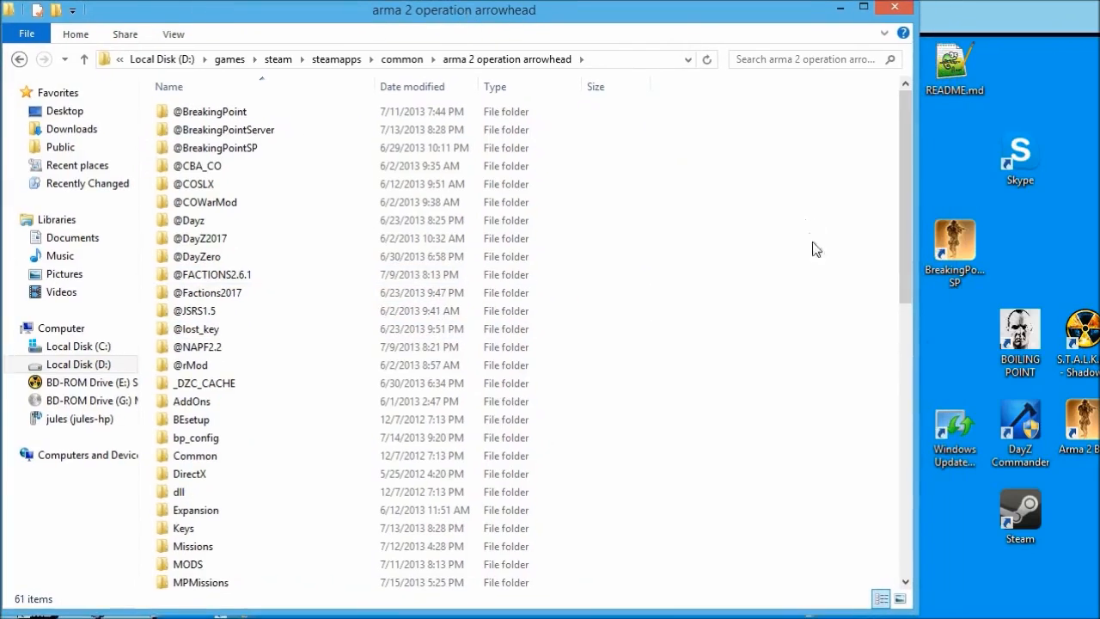
left_click_drag(916, 385, 1097, 438)
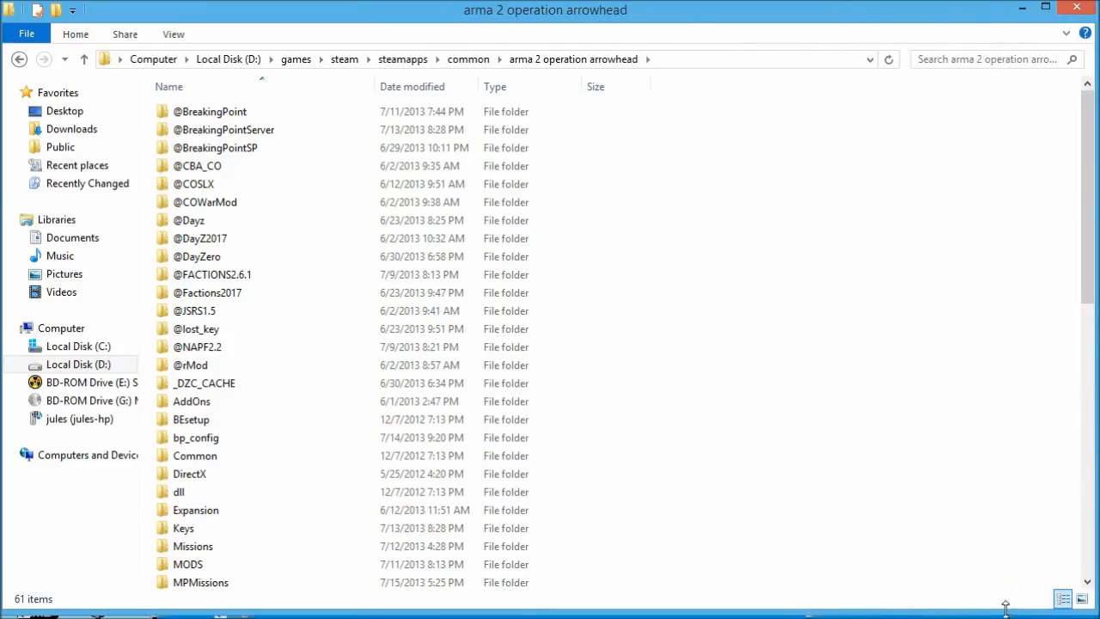
left_click_drag(1006, 608, 1004, 616)
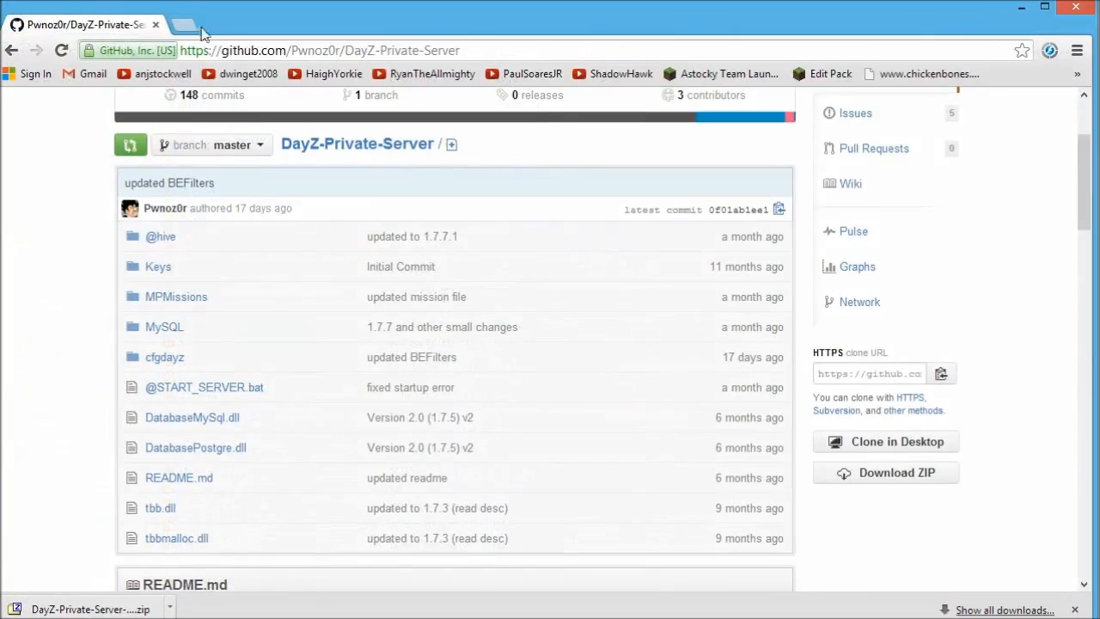
Google 'dayz comm', open DayZCommander.com to its download box, then minimize Chrome.
left_click(198, 28)
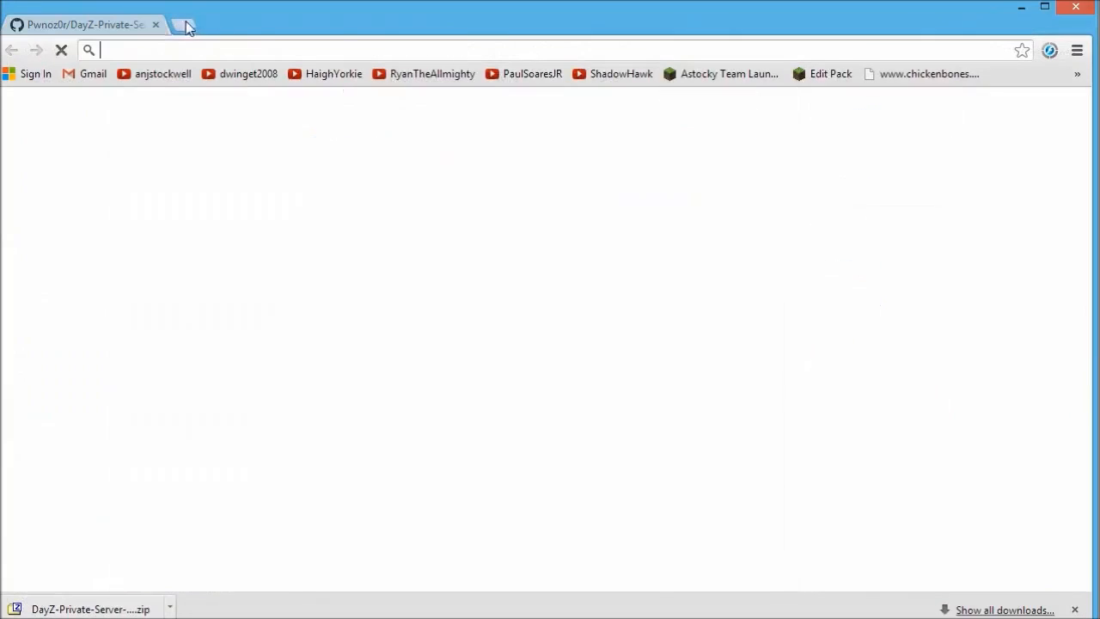
type("dayz ")
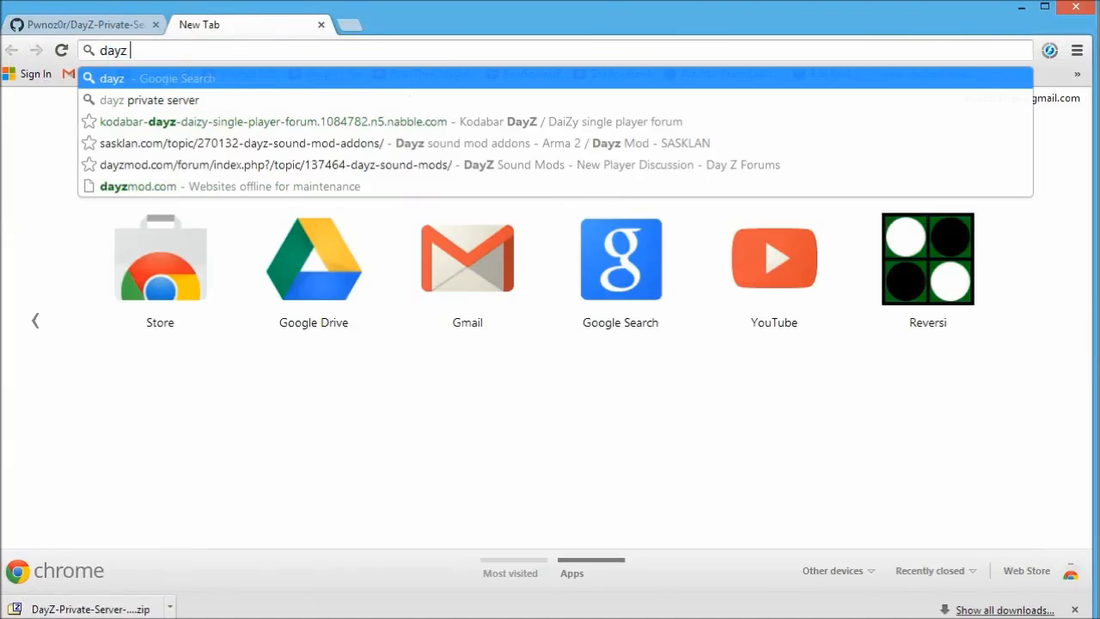
type("commander")
key("Return")
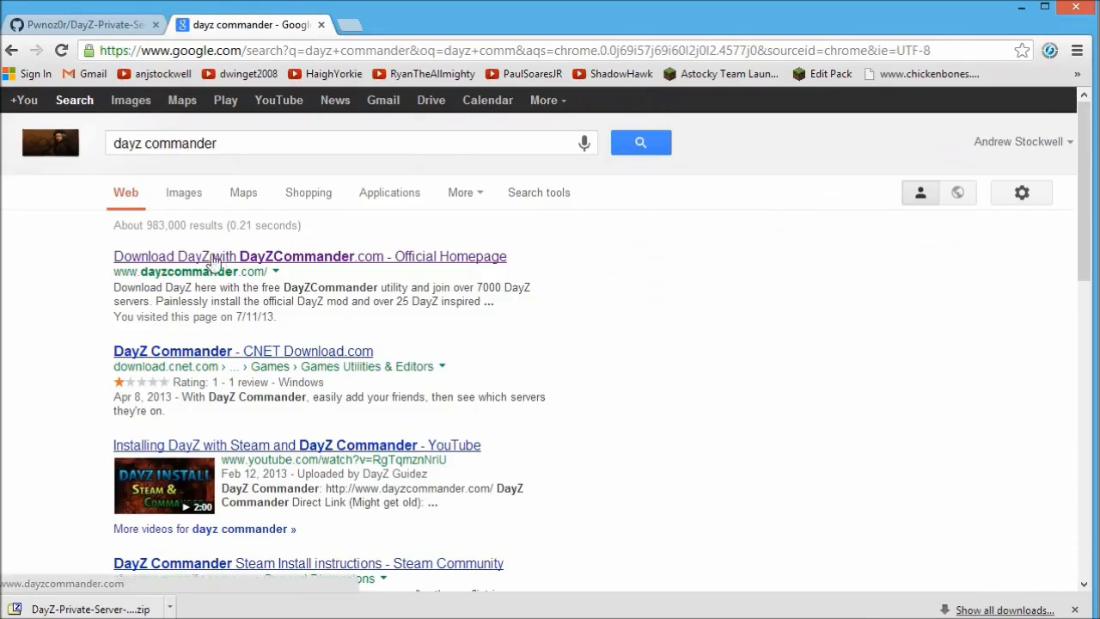
left_click(212, 257)
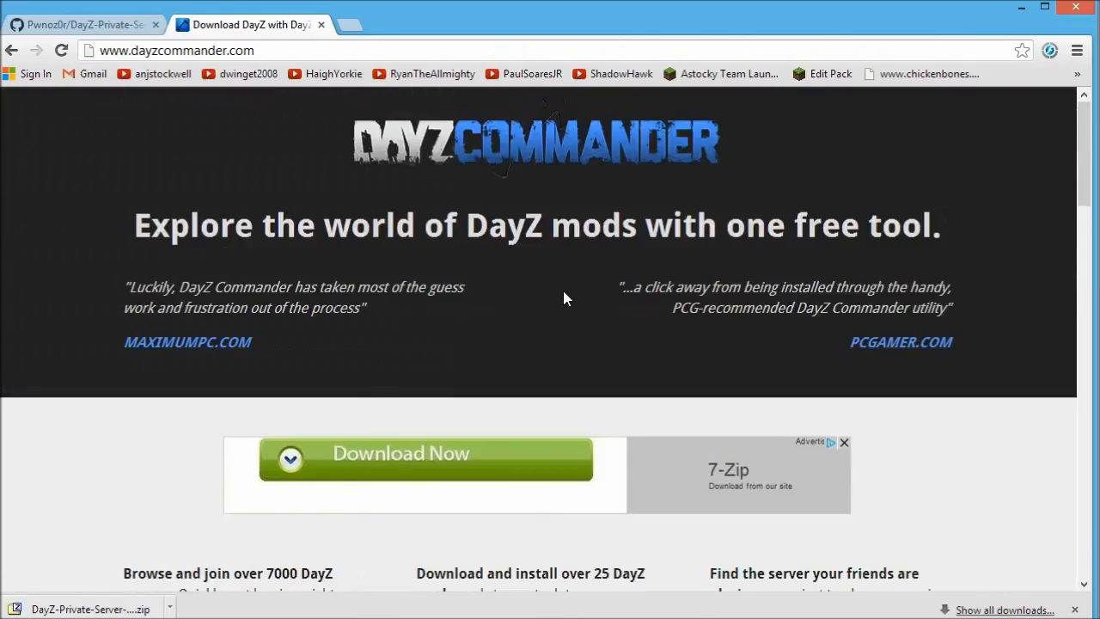
scroll(553, 287, "down", 1)
scroll(556, 269, "down", 3)
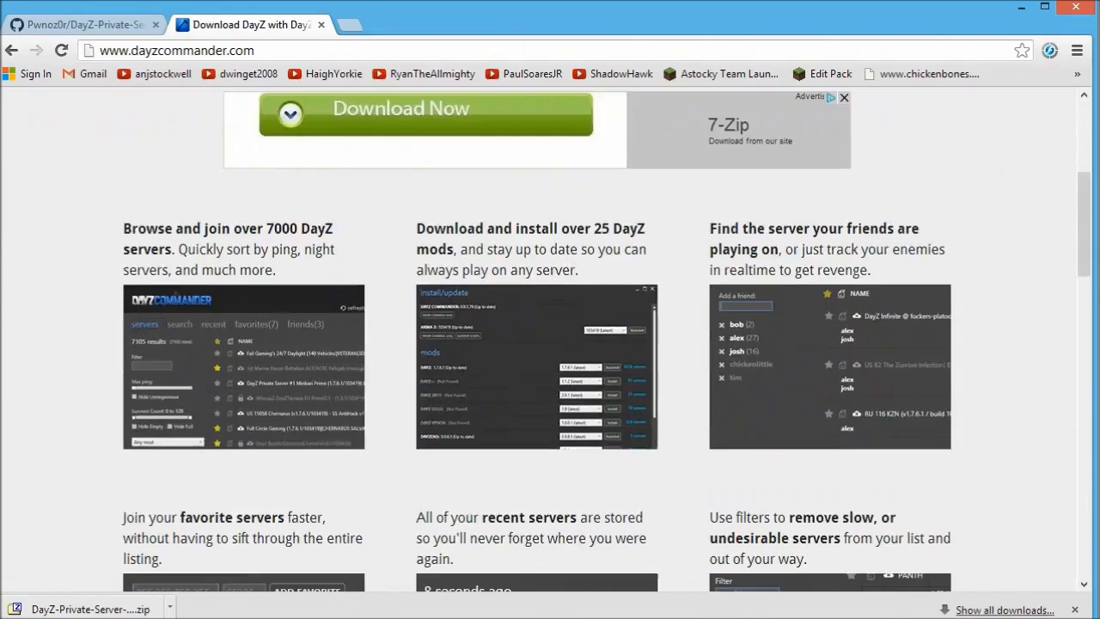
scroll(456, 275, "down", 13)
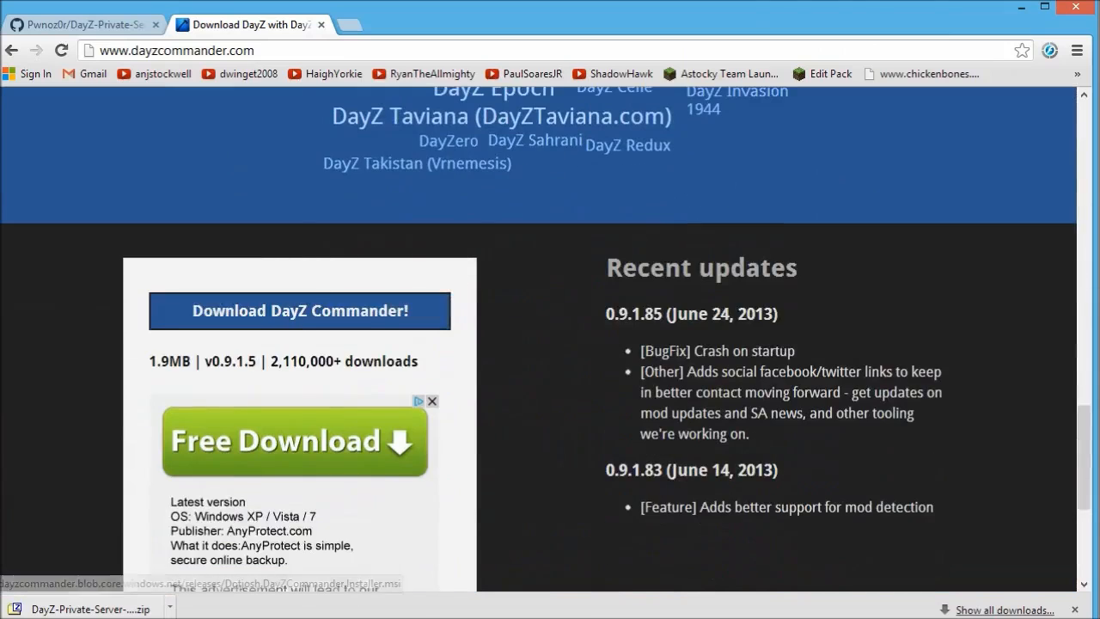
left_click(1022, 11)
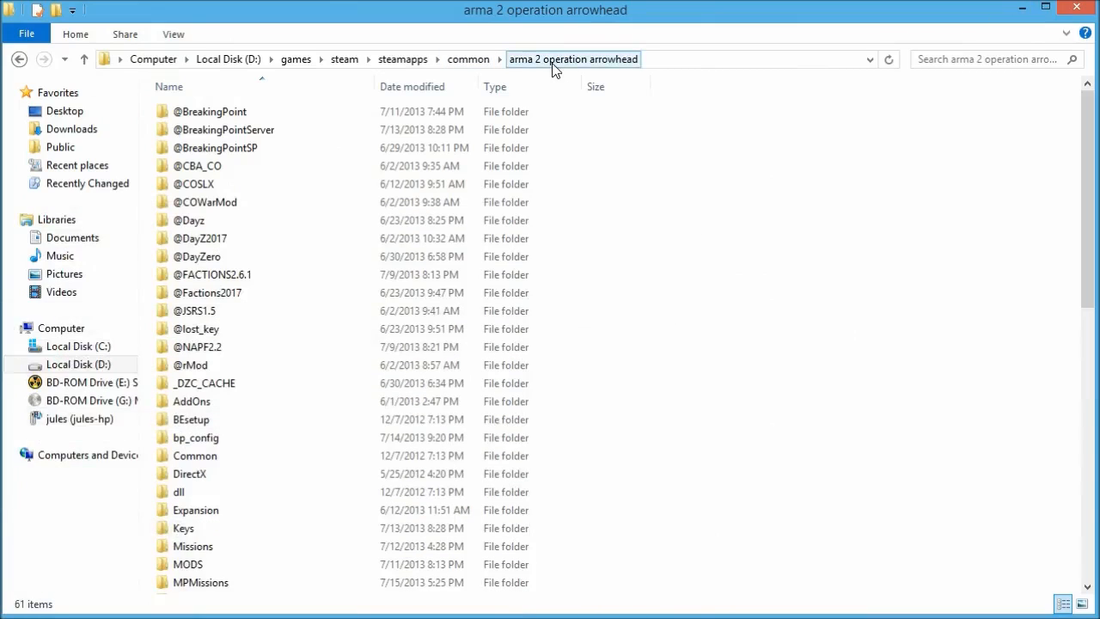
Launch DayZ Commander from the desktop and show its install/update list.
left_click(1020, 8)
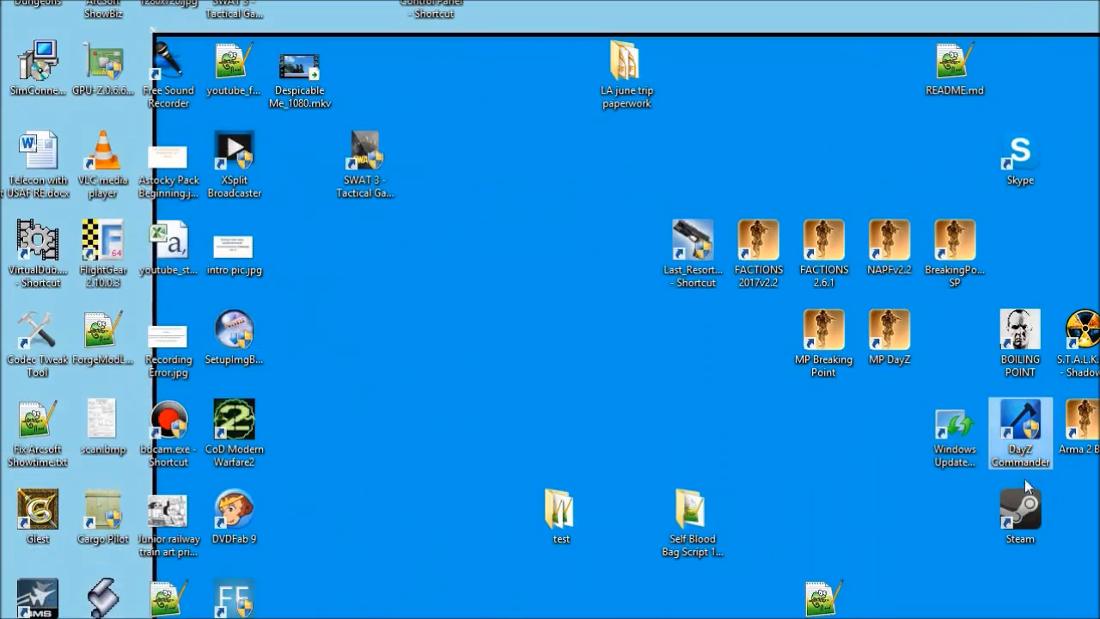
double_click(1022, 420)
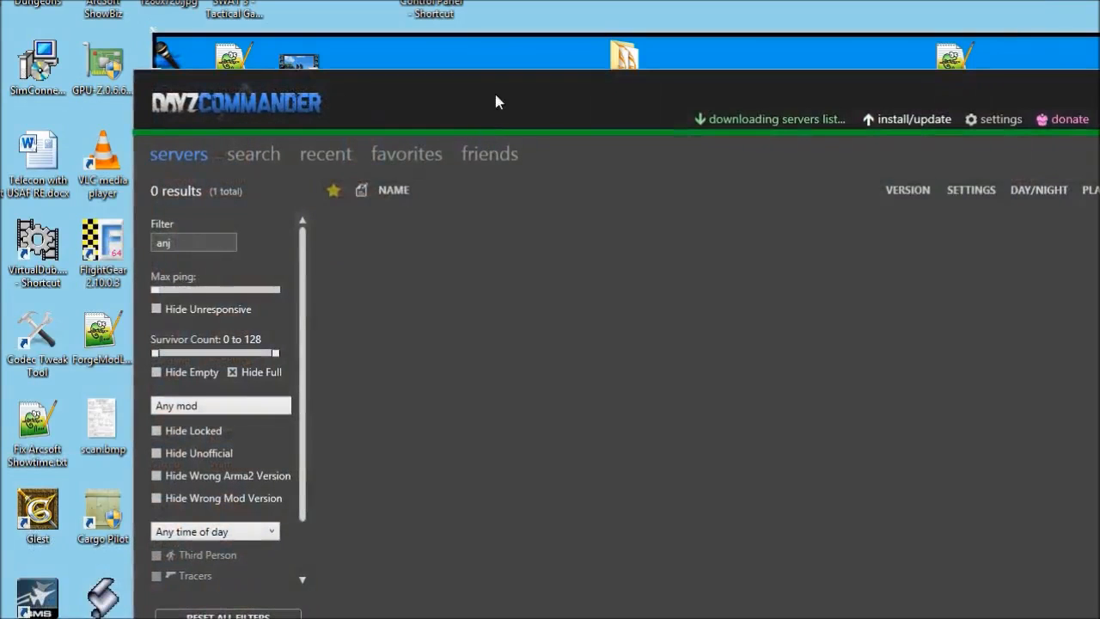
left_click_drag(496, 95, 362, 17)
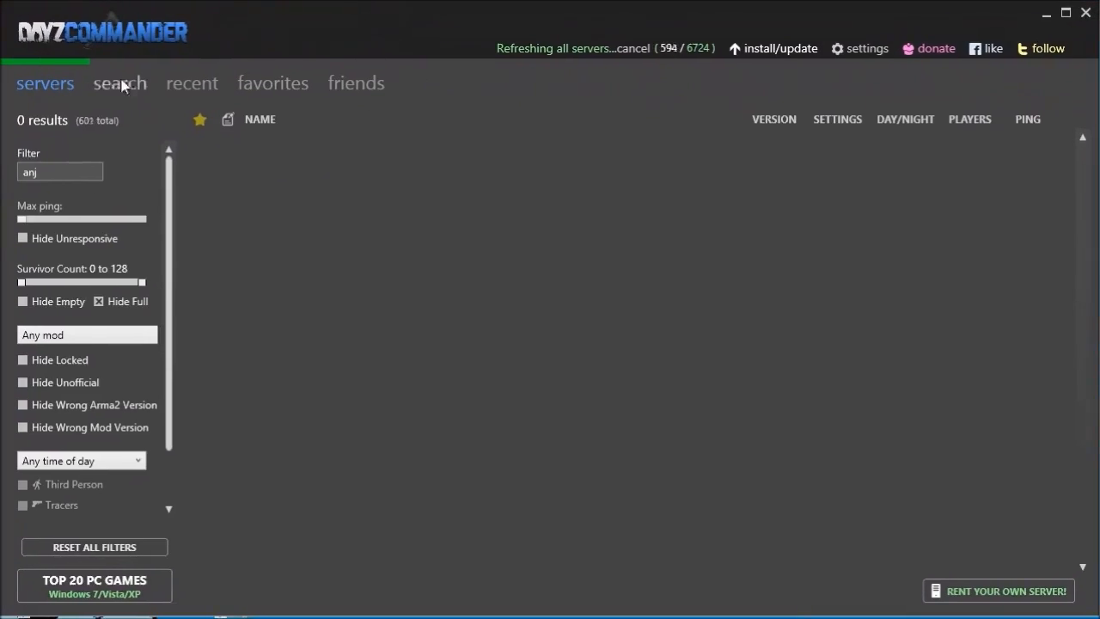
left_click(779, 52)
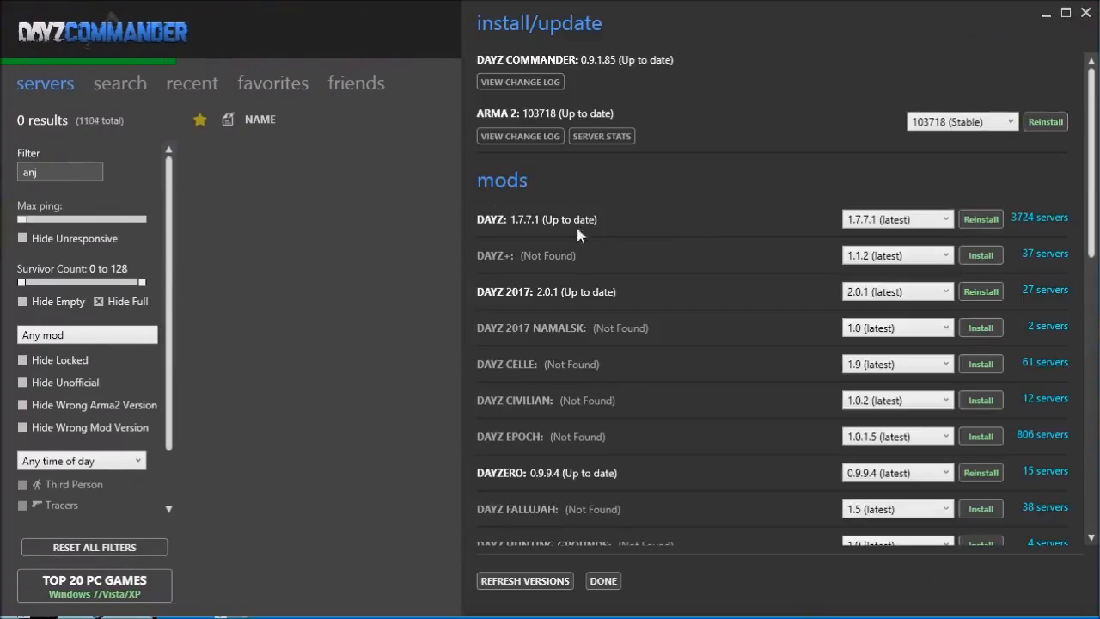
Keep DayZ at 1.7.7.1 and Arma 2 at build 103718 (Stable), then close DayZ Commander.
left_click(935, 220)
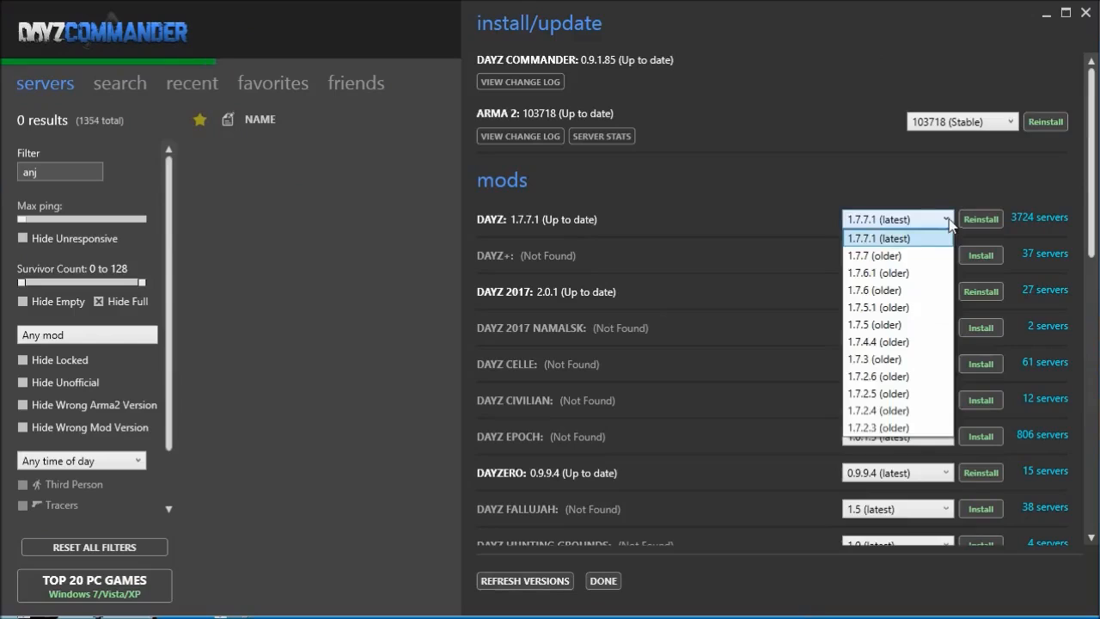
left_click(898, 222)
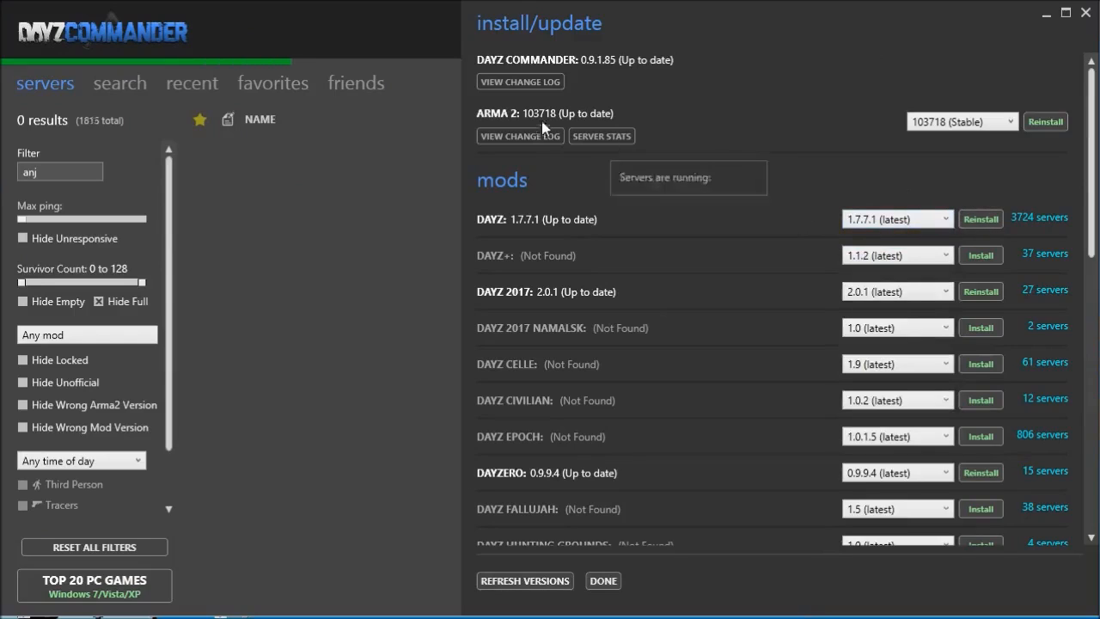
left_click(1011, 122)
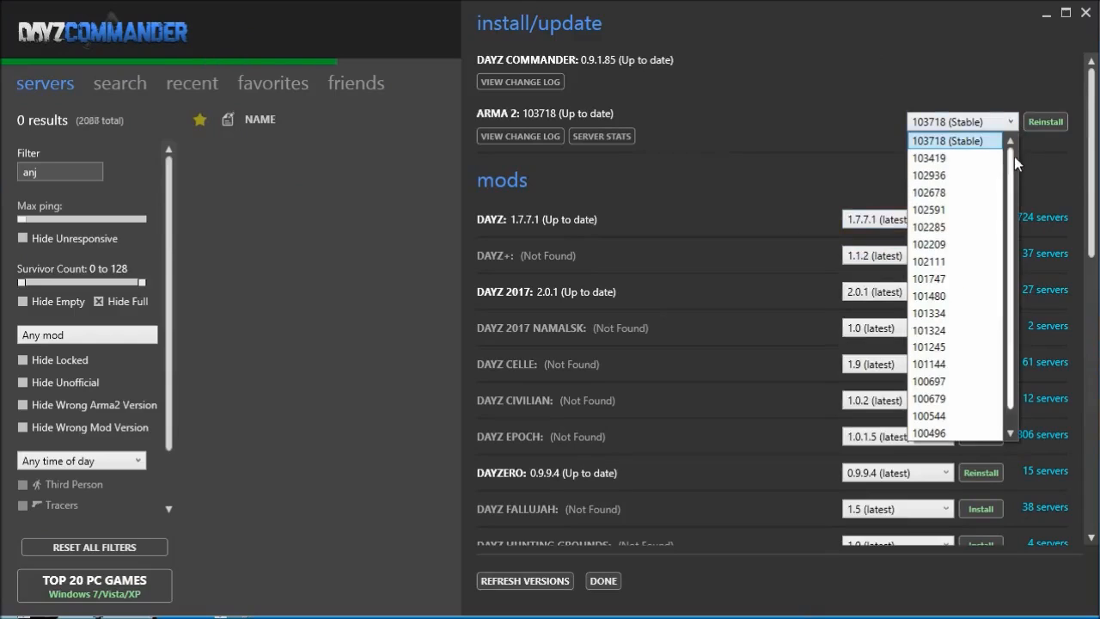
left_click(954, 141)
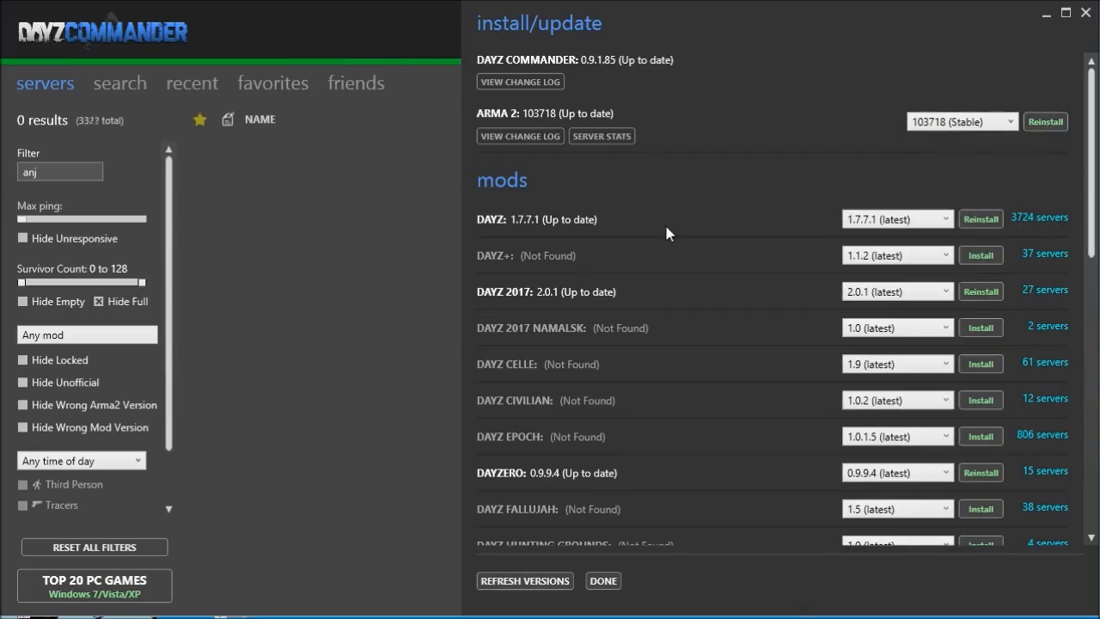
left_click(1086, 14)
left_click(1086, 14)
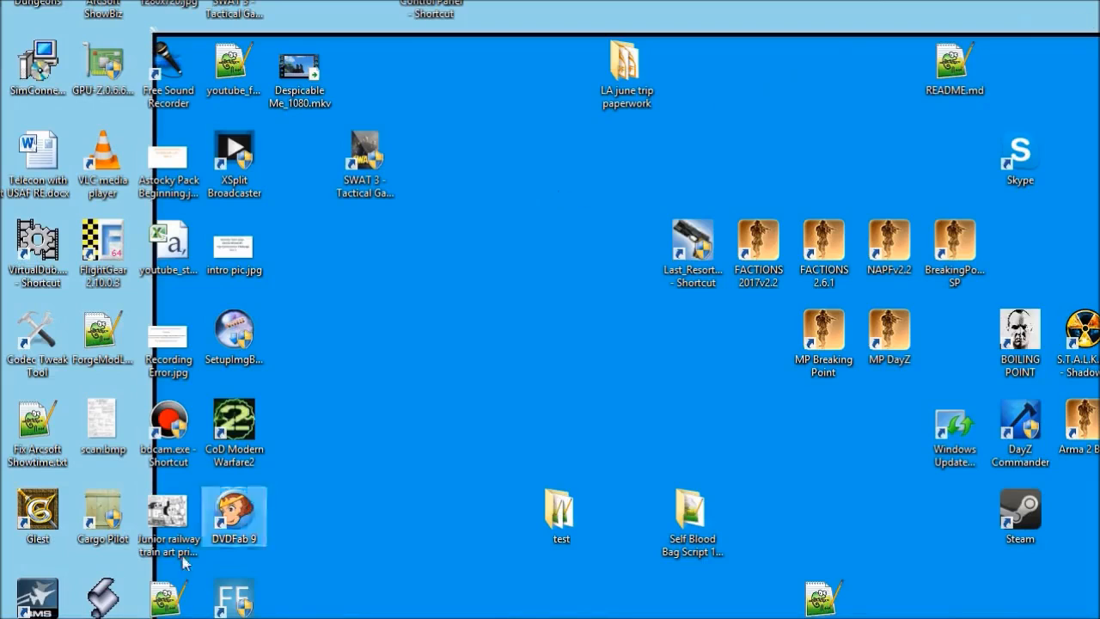
In a new Explorer window, browse to D:\games\DayZ and open DayZ-Private-Server-master-1.7.7.1.zip.
left_click(107, 618)
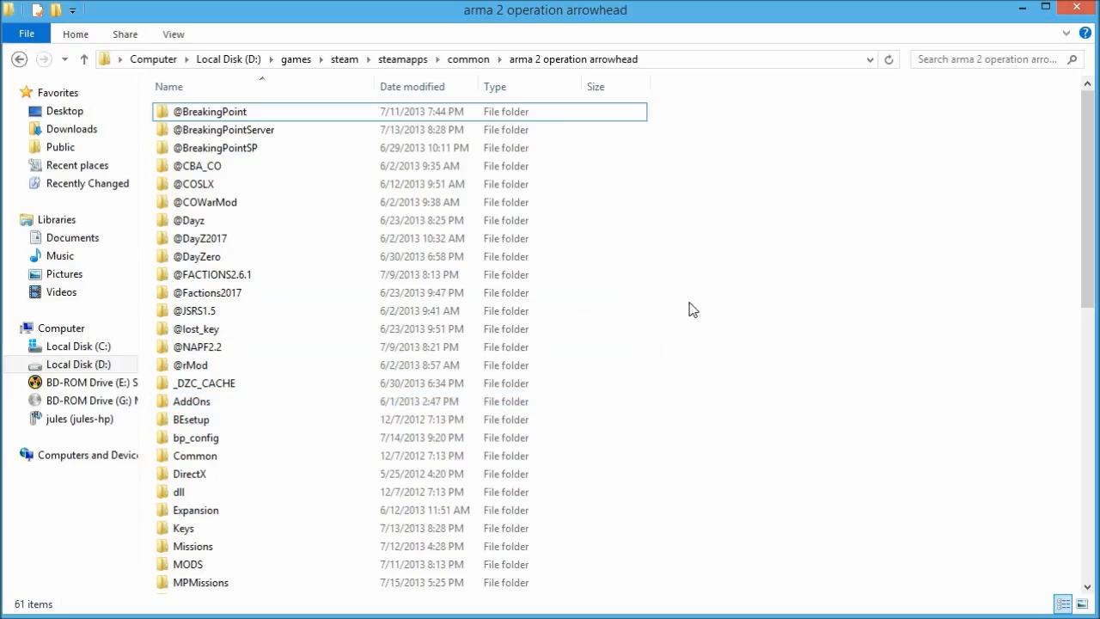
left_click(276, 550)
key("super+e")
double_click(456, 144)
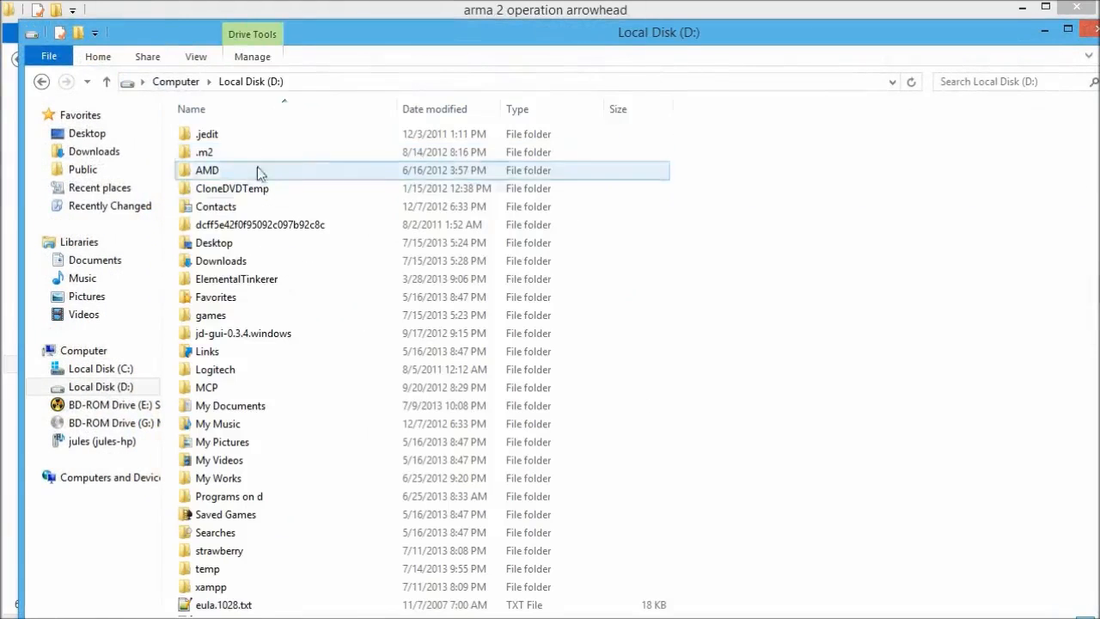
left_click(243, 284)
double_click(238, 315)
double_click(238, 171)
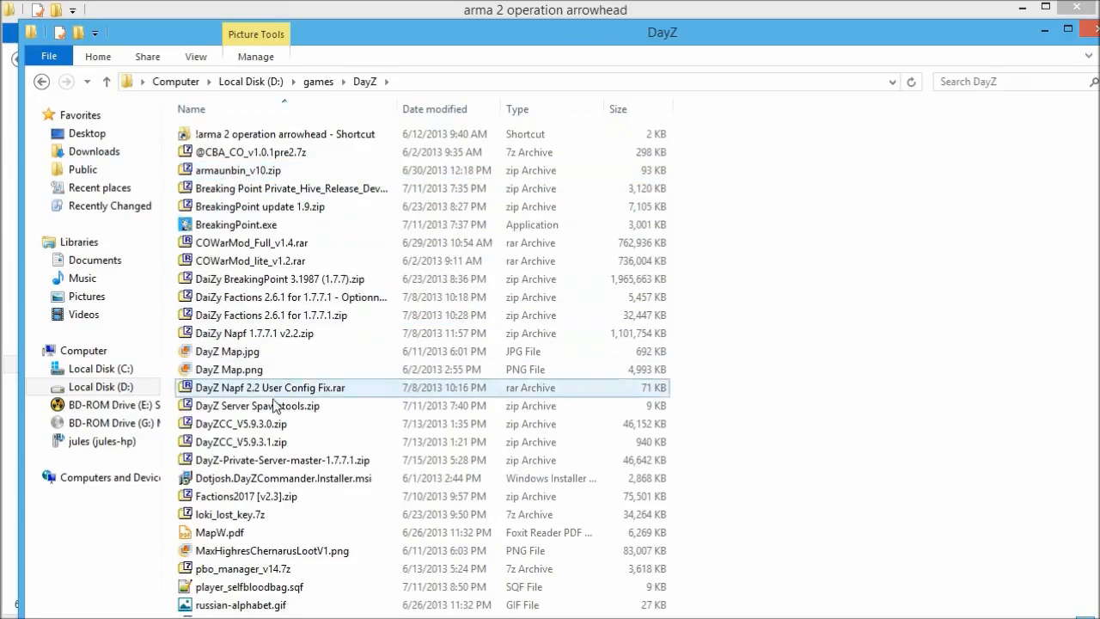
double_click(258, 460)
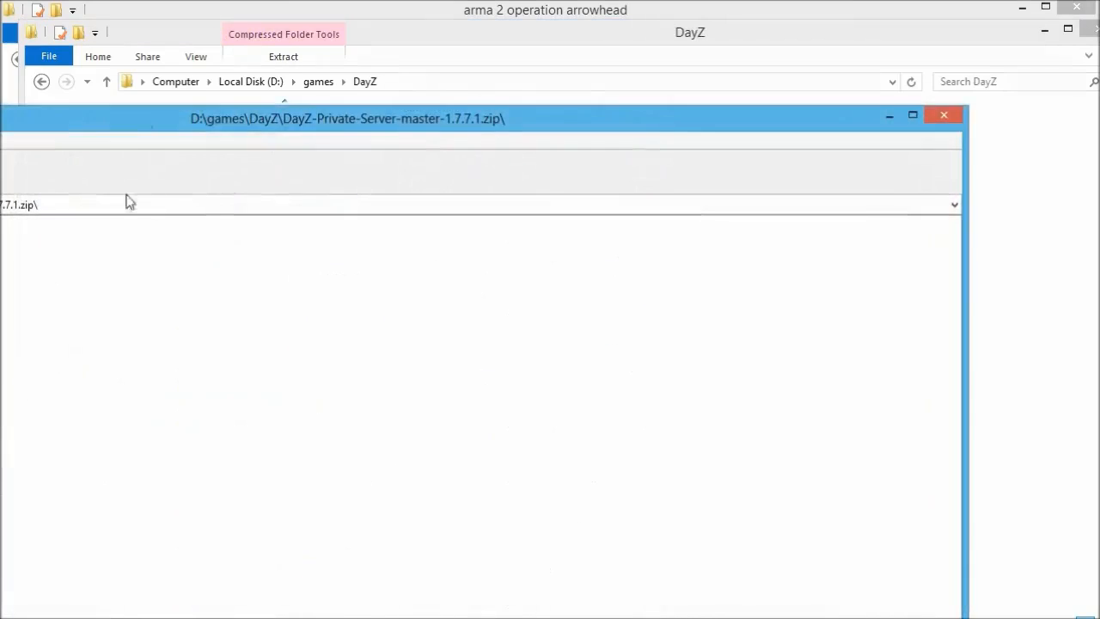
Open the DayZ-Private-Server-master folder in 7-Zip, peek into MySQL, and open README.md.
left_click_drag(491, 197, 506, 196)
left_click(191, 301)
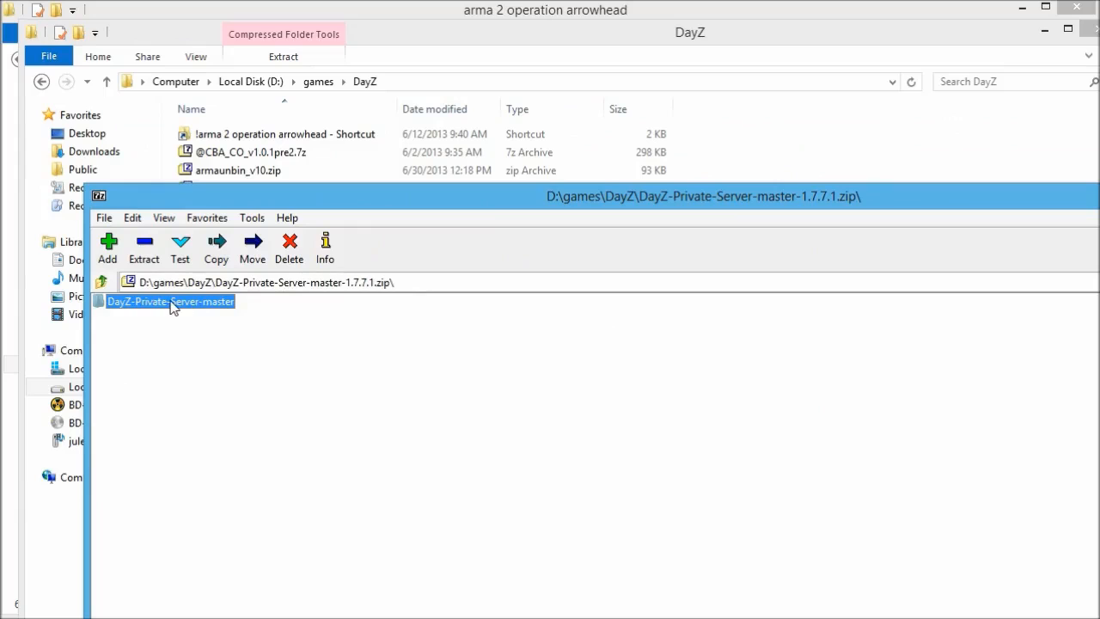
double_click(172, 307)
left_click_drag(208, 202, 454, 117)
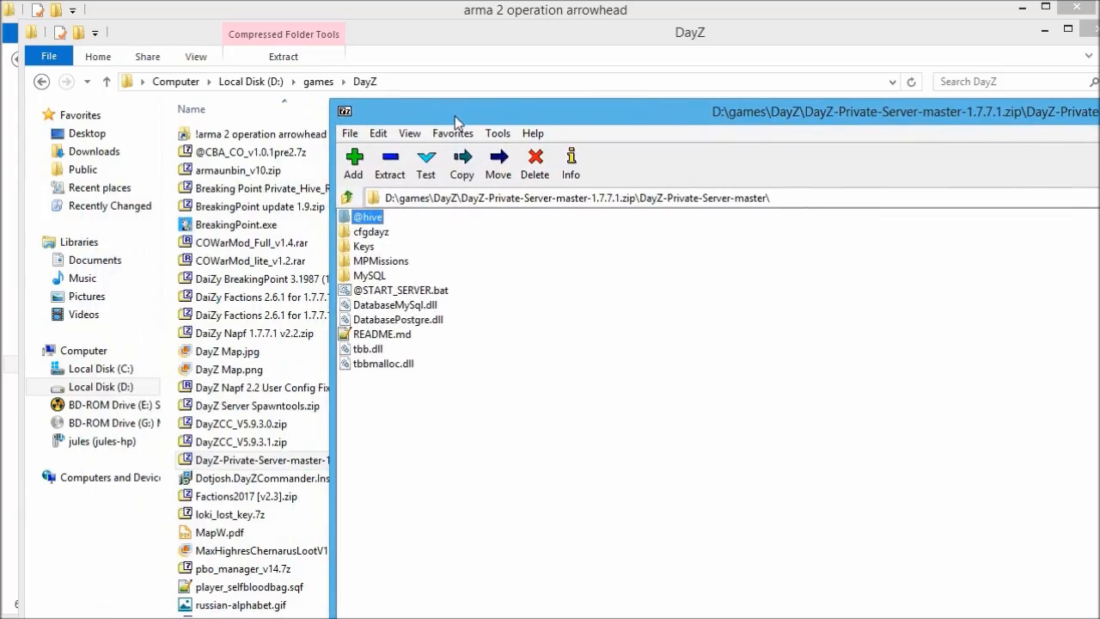
double_click(370, 276)
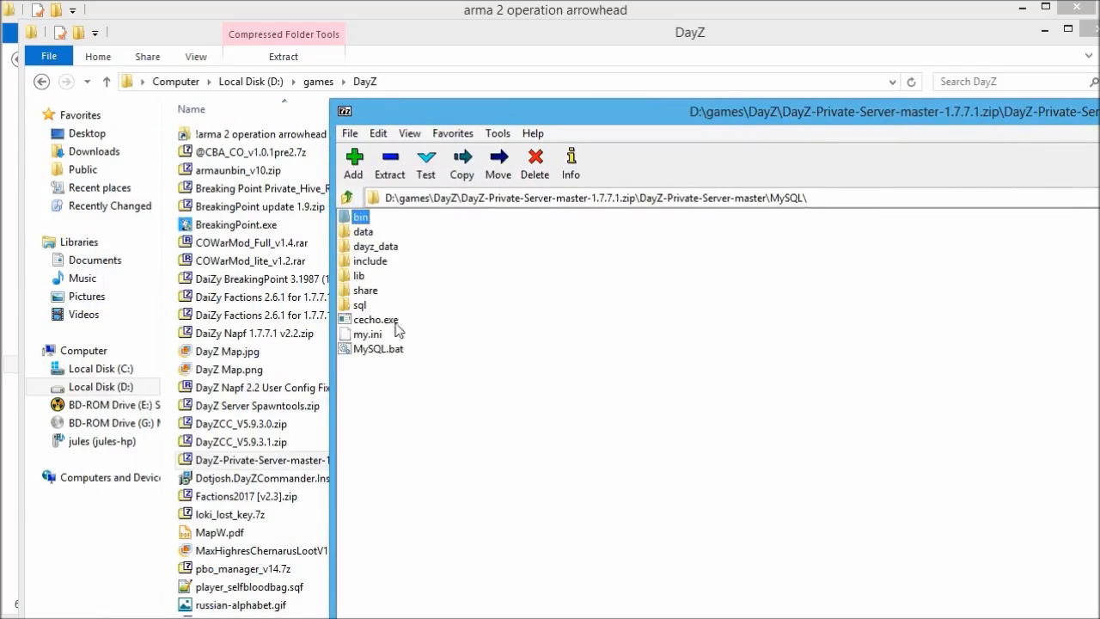
left_click(358, 197)
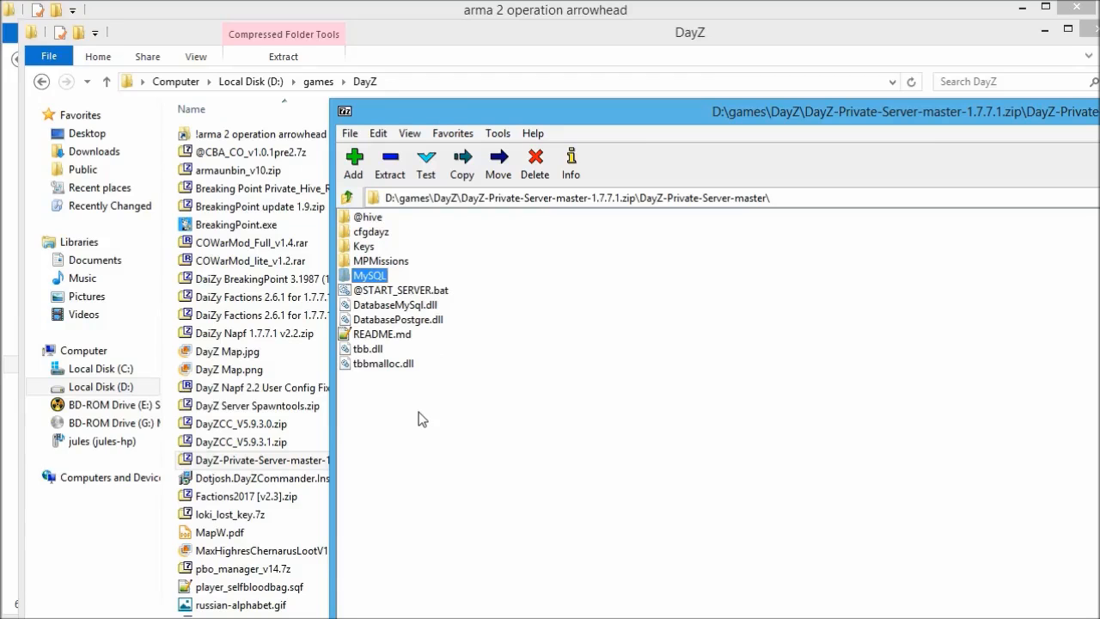
double_click(409, 337)
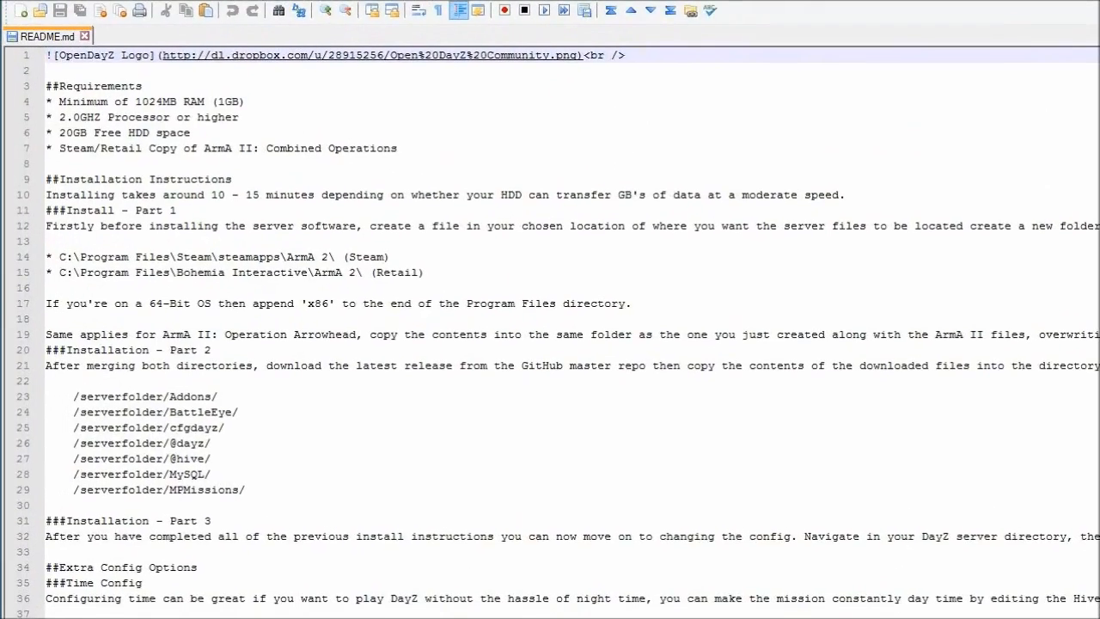
Scroll down README.md to read the requirements and installation steps.
scroll(550, 335, "down", 3)
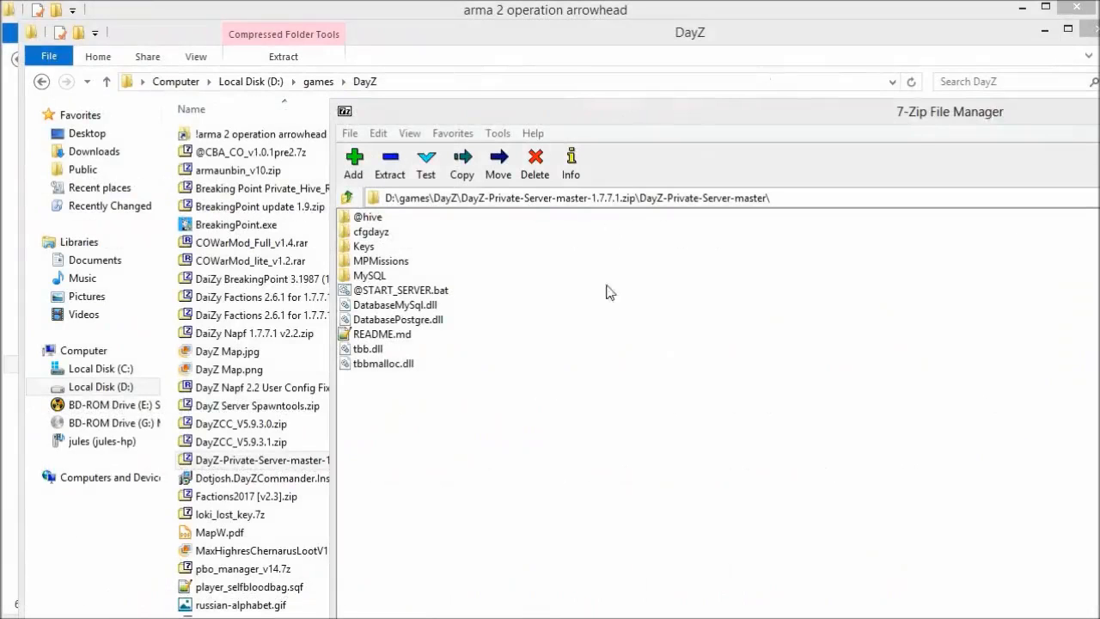
left_click_drag(660, 120, 420, 108)
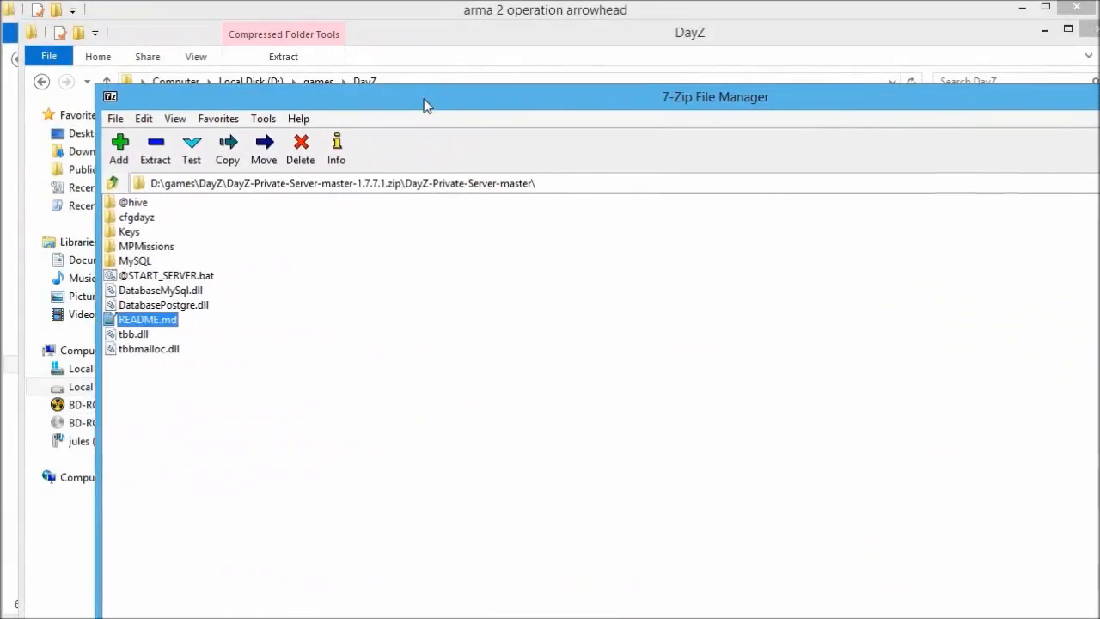
left_click(168, 283)
right_click(165, 281)
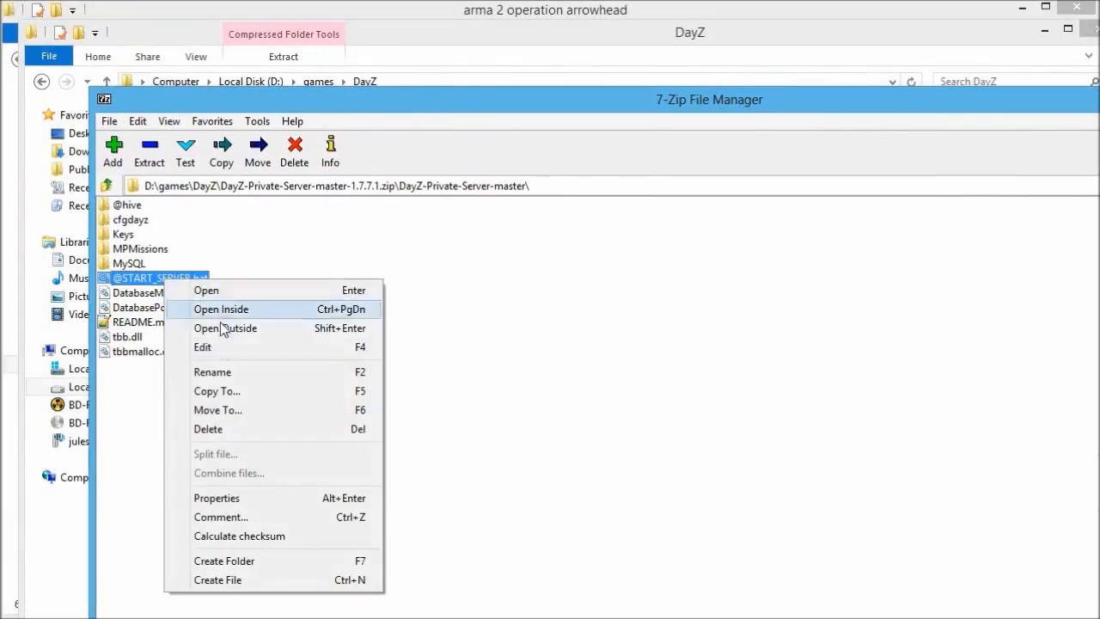
left_click(445, 282)
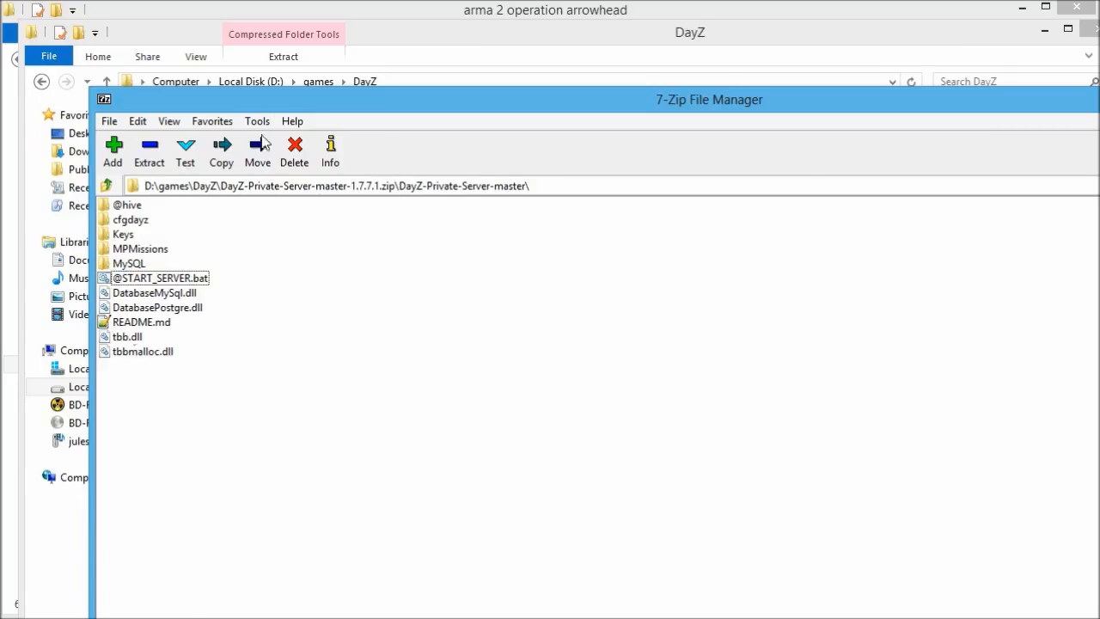
Place 7-Zip beside arma 2 operation arrowhead and copy all ten server items into it.
left_click_drag(283, 111, 866, 130)
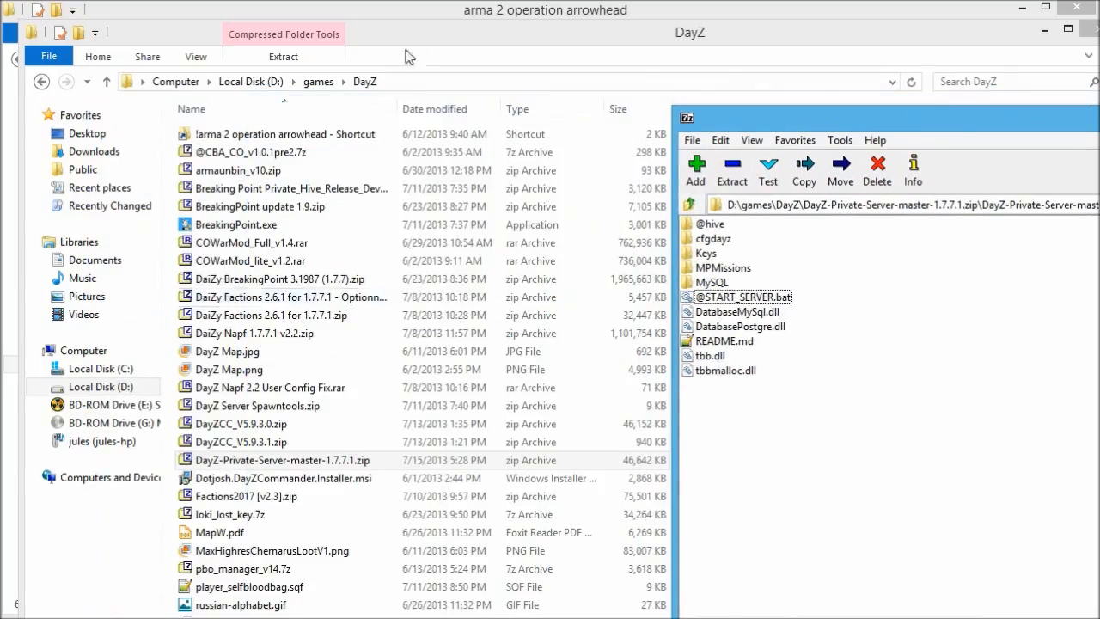
left_click(398, 19)
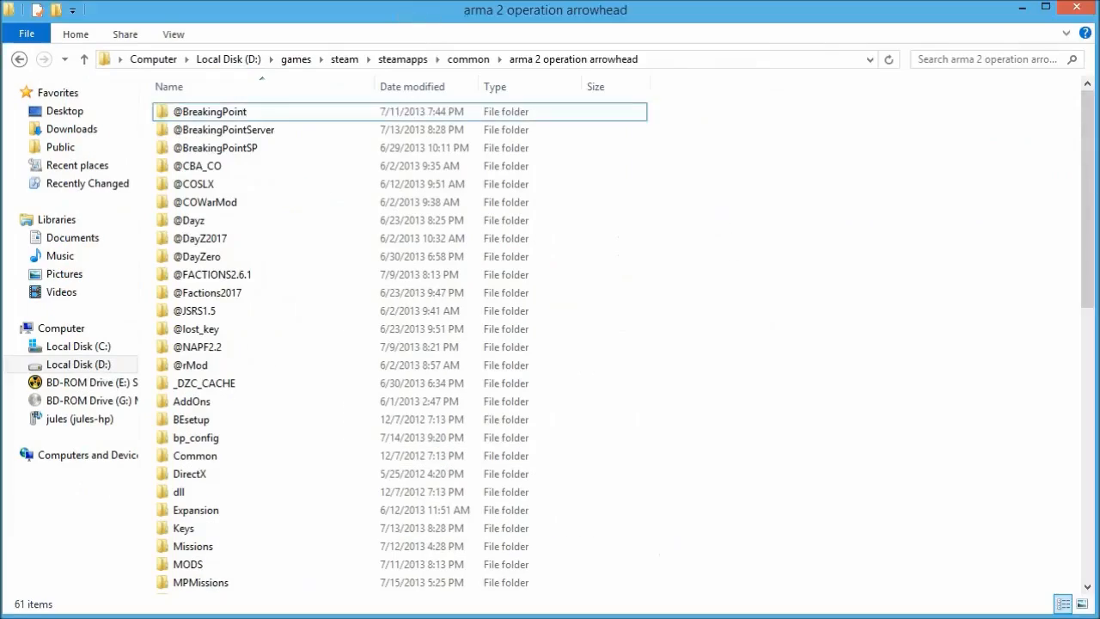
key("alt+Tab")
left_click_drag(988, 133, 931, 127)
left_click_drag(685, 401, 651, 234)
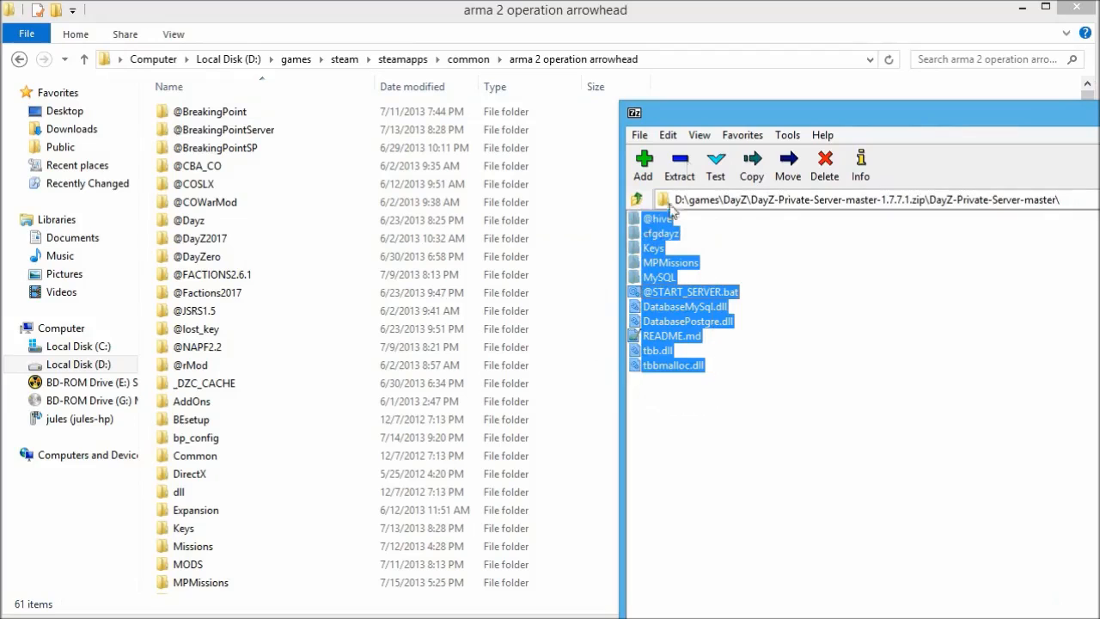
left_click_drag(702, 121, 1099, 120)
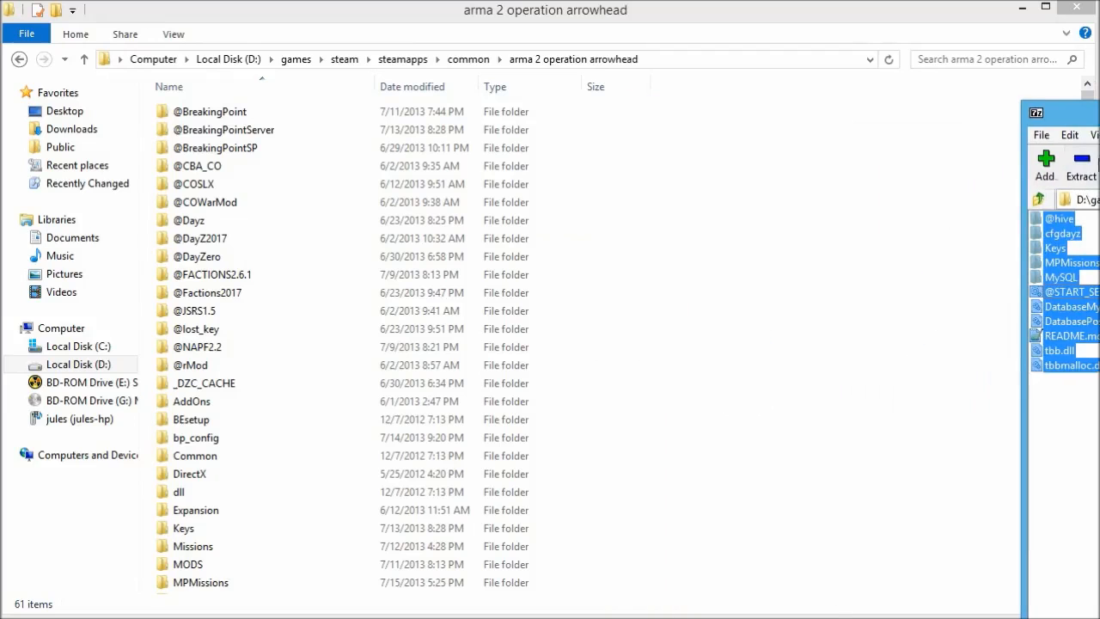
left_click(766, 474)
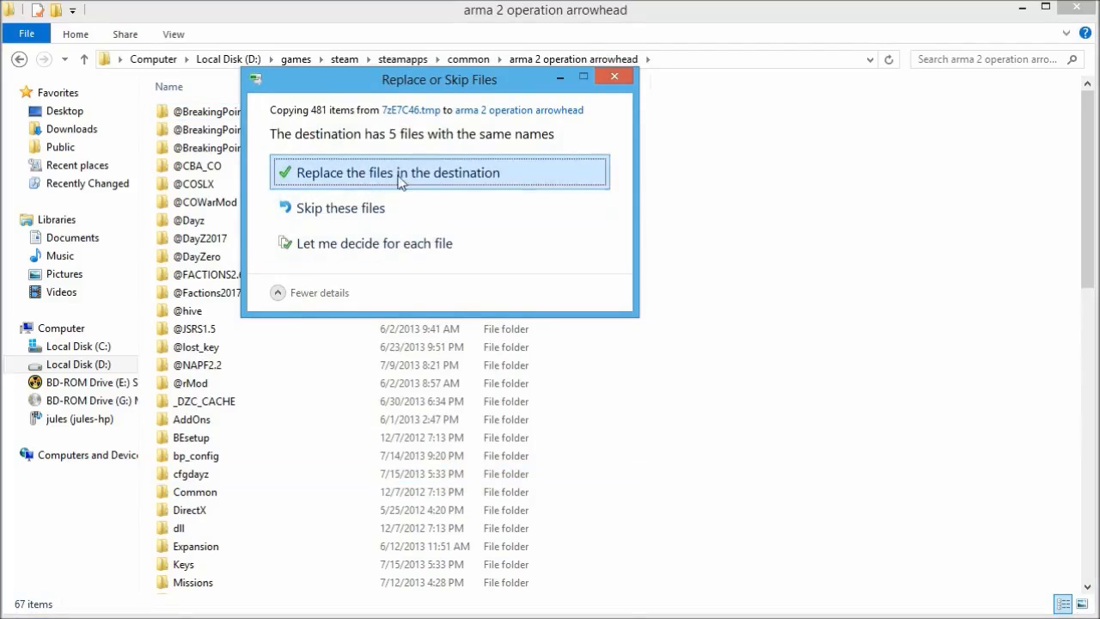
Resolve the 5 name clashes by keeping the archive's files and continue the copy.
left_click(356, 244)
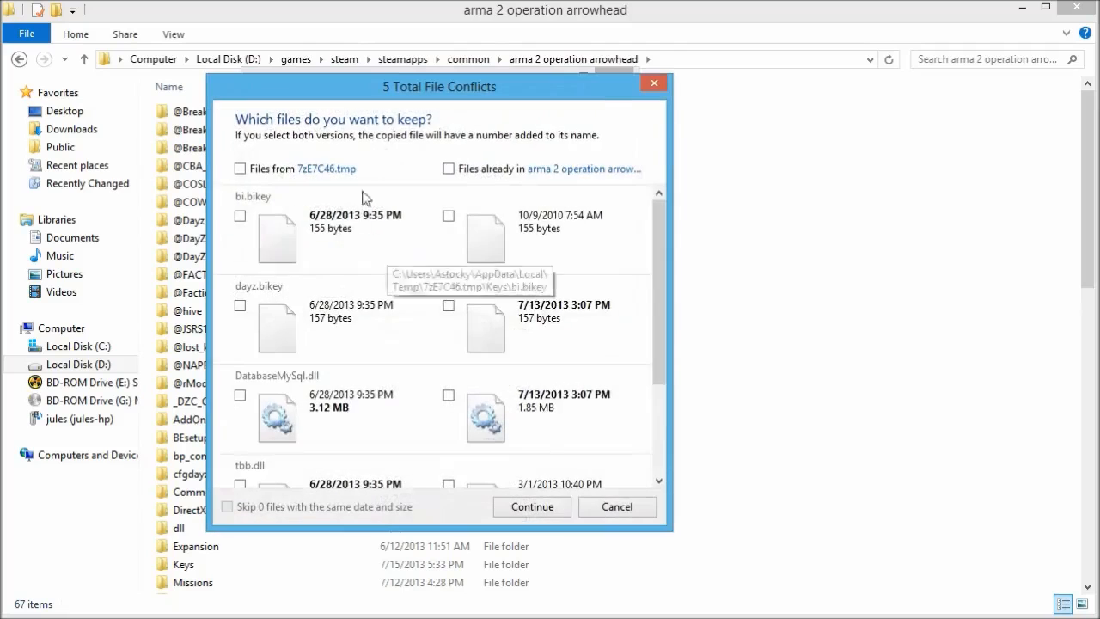
left_click_drag(662, 244, 662, 391)
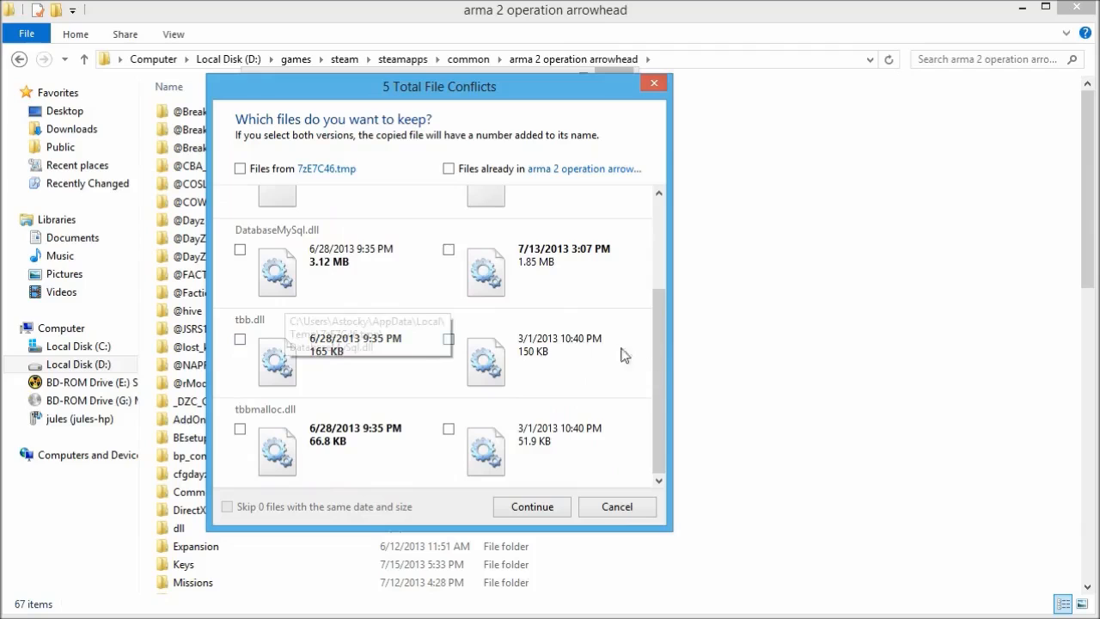
left_click_drag(661, 378, 668, 240)
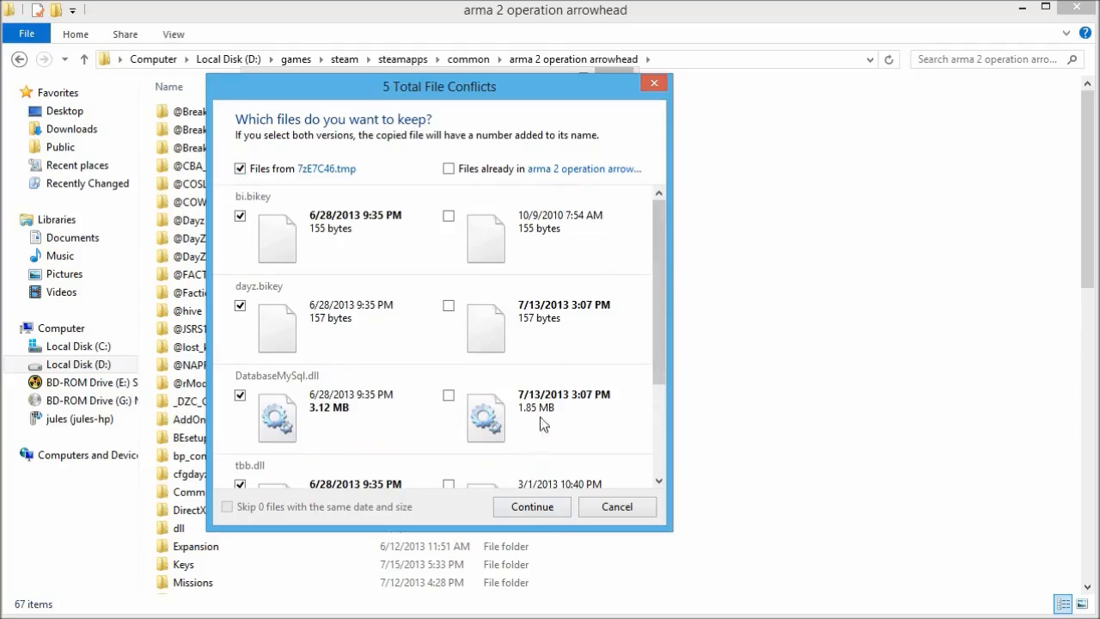
left_click(534, 504)
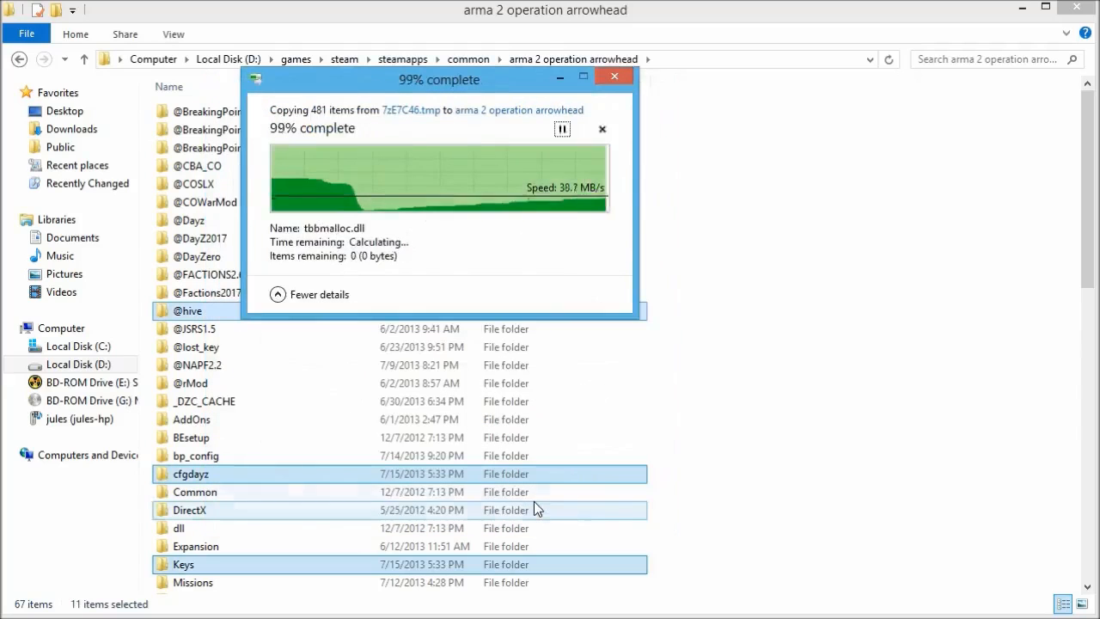
left_click(751, 346)
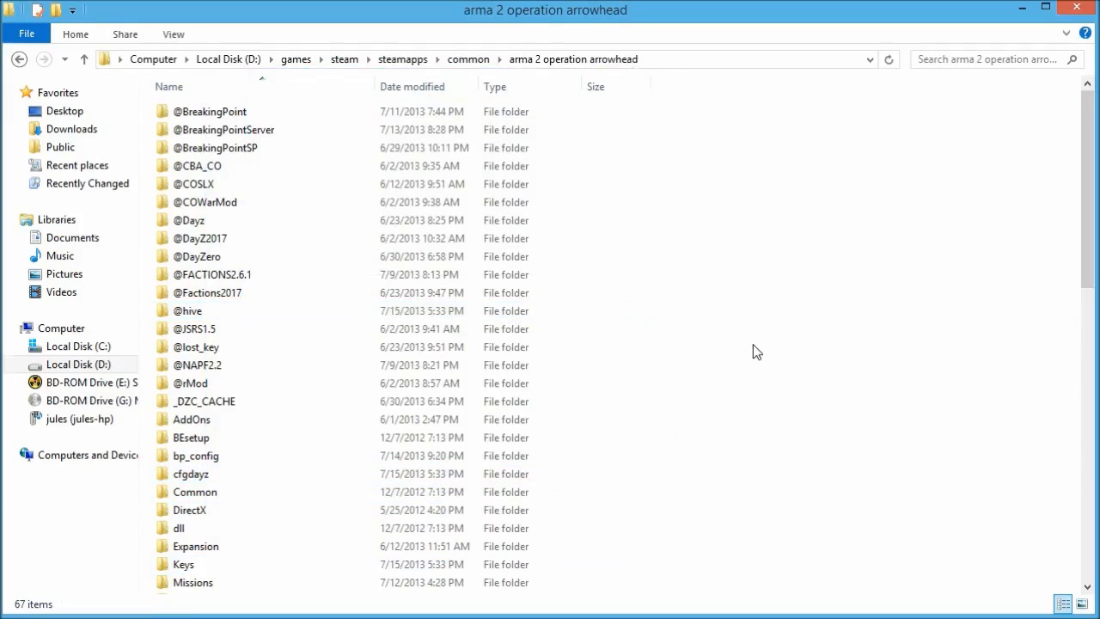
left_click_drag(1099, 126, 1099, 335)
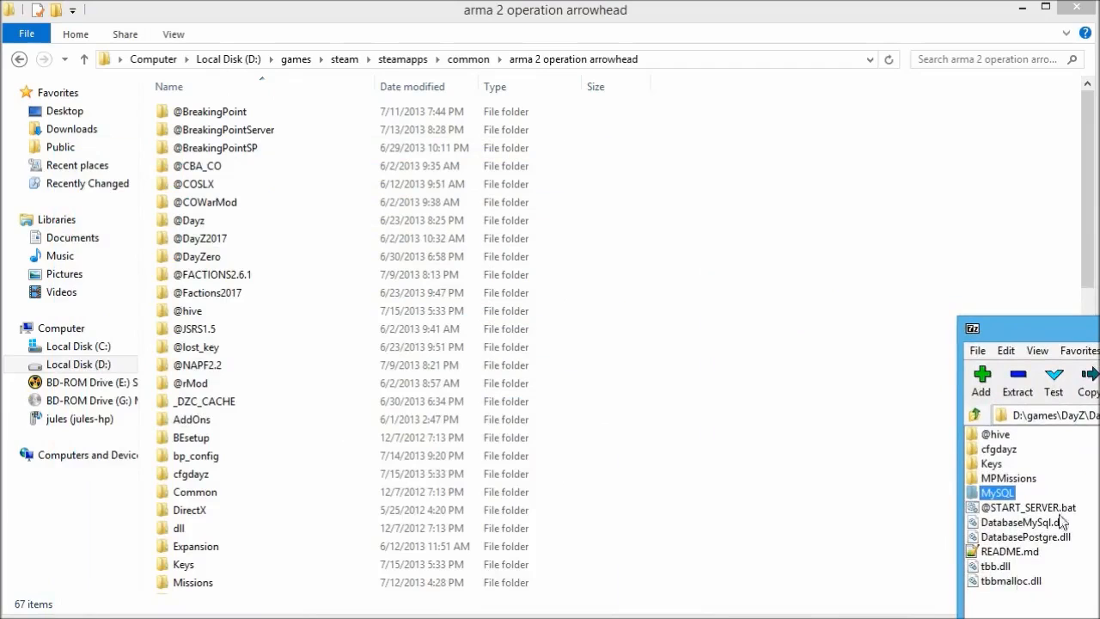
left_click(770, 433)
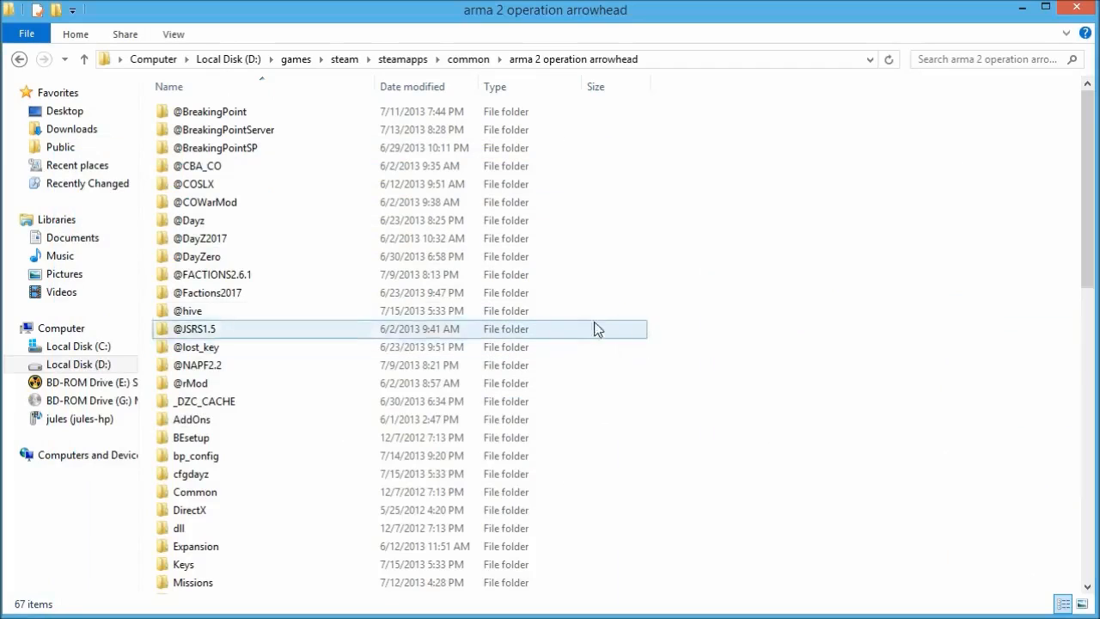
scroll(594, 352, "down", 6)
left_click(230, 386)
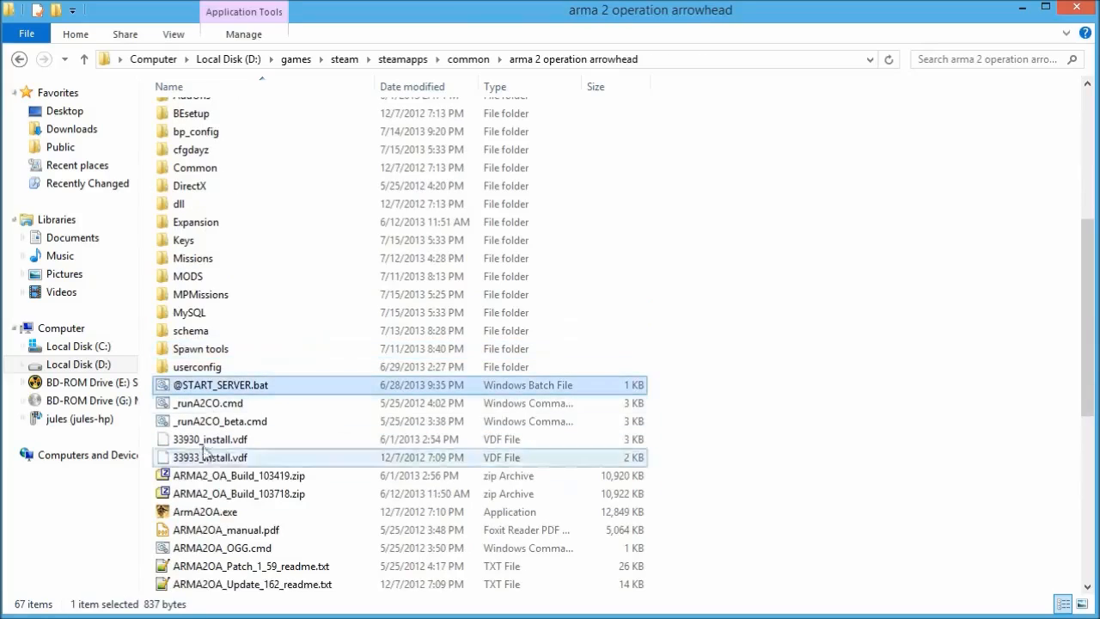
right_click(230, 388)
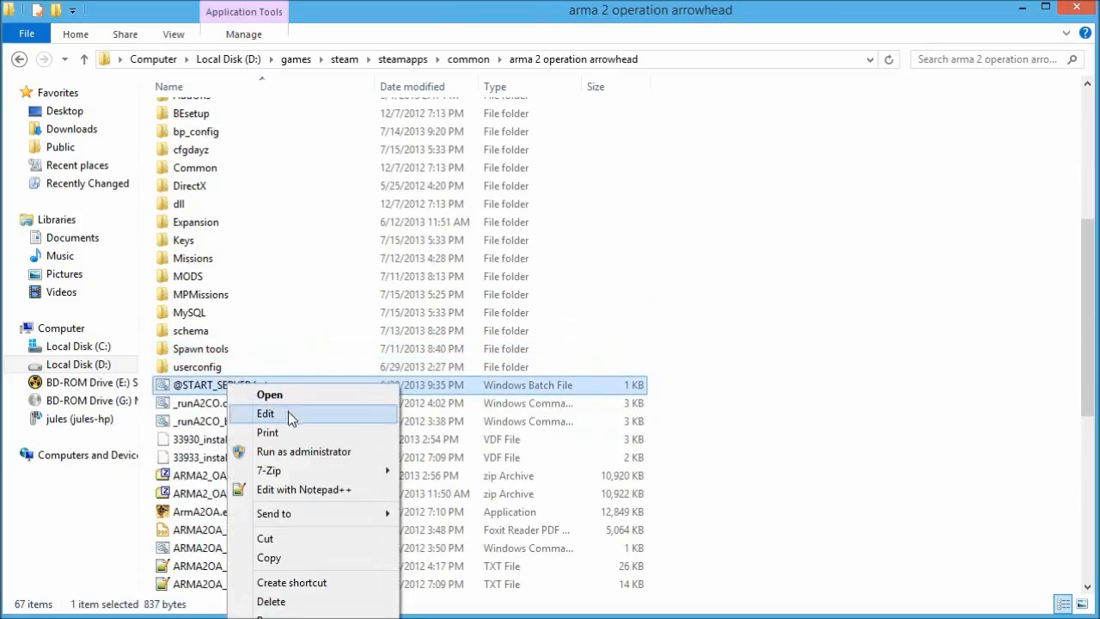
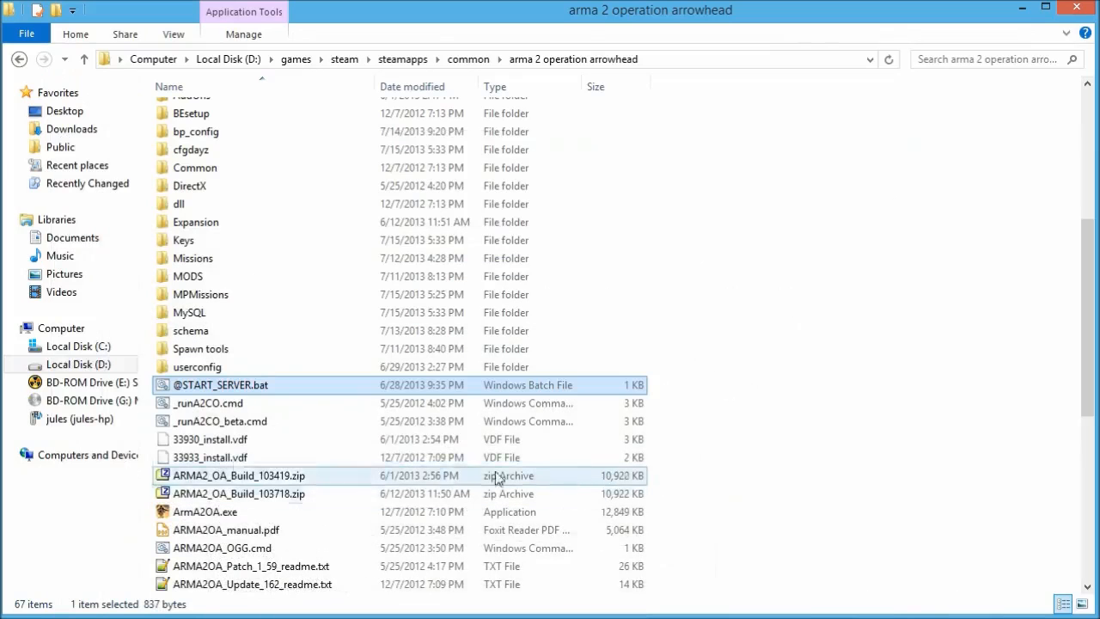
Look through the schema folder, then browse the archive's MySQL and sql folders in 7-Zip.
double_click(243, 334)
left_click(592, 61)
left_click_drag(1099, 333, 1083, 317)
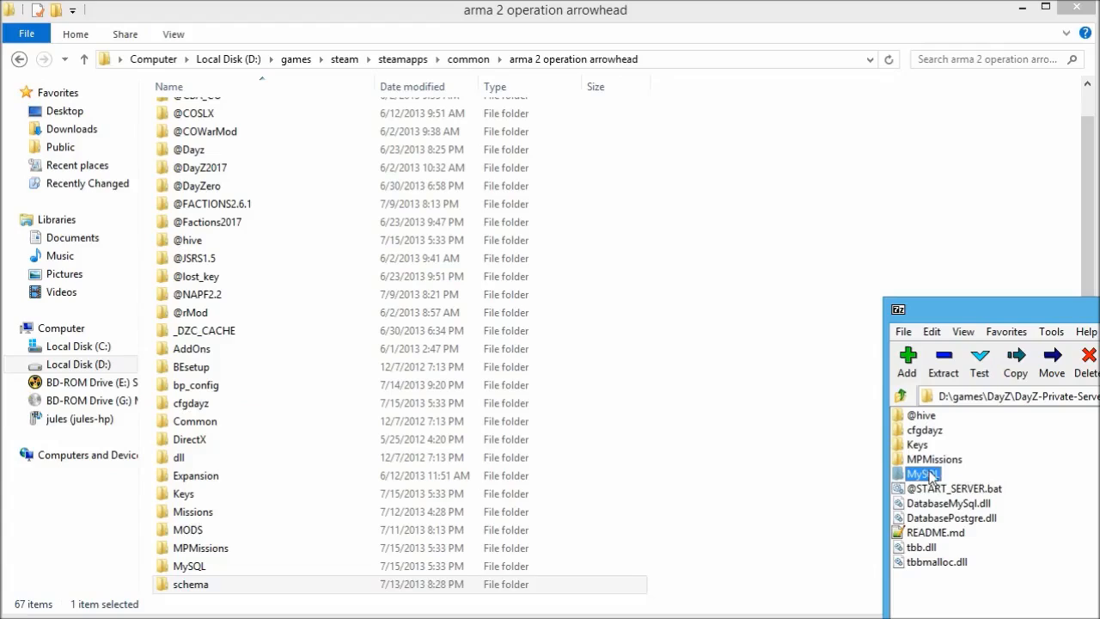
double_click(925, 473)
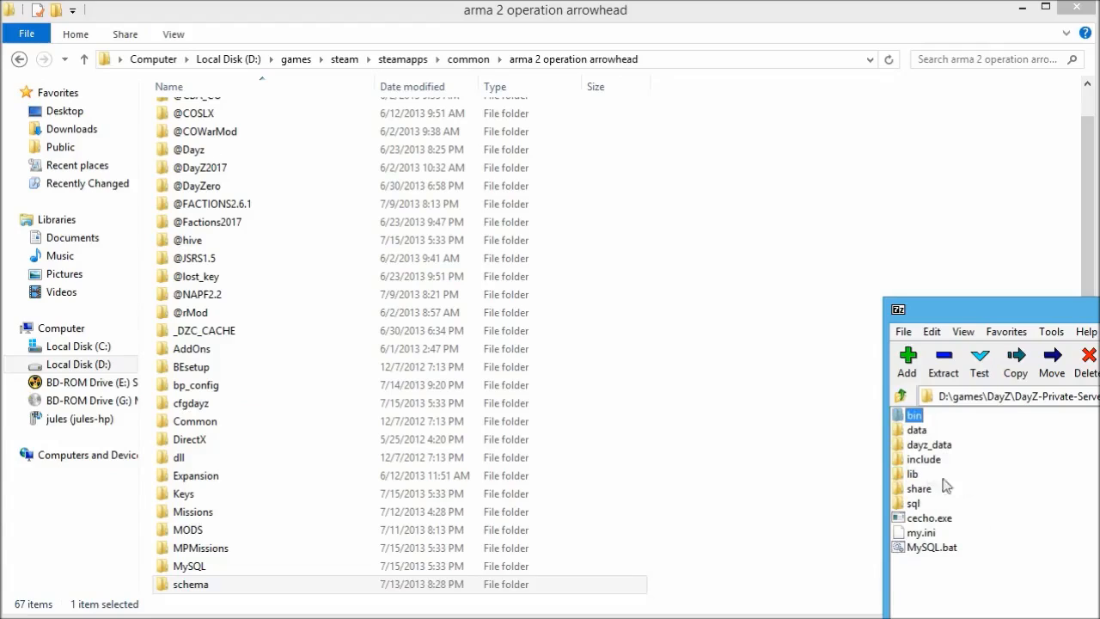
double_click(916, 505)
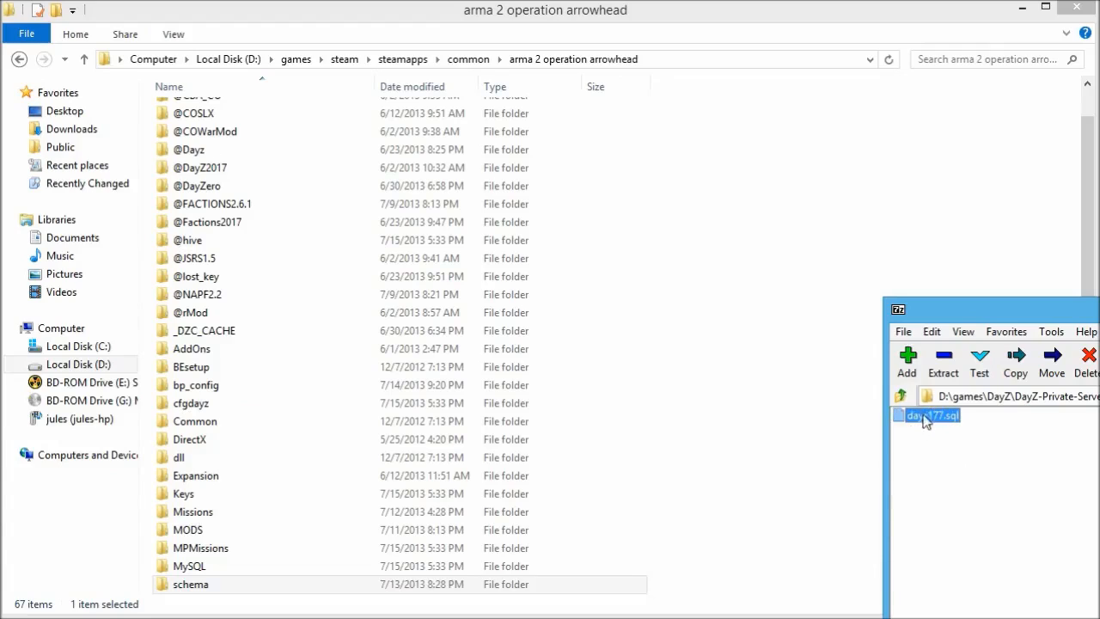
left_click_drag(982, 307, 799, 292)
left_click(718, 381)
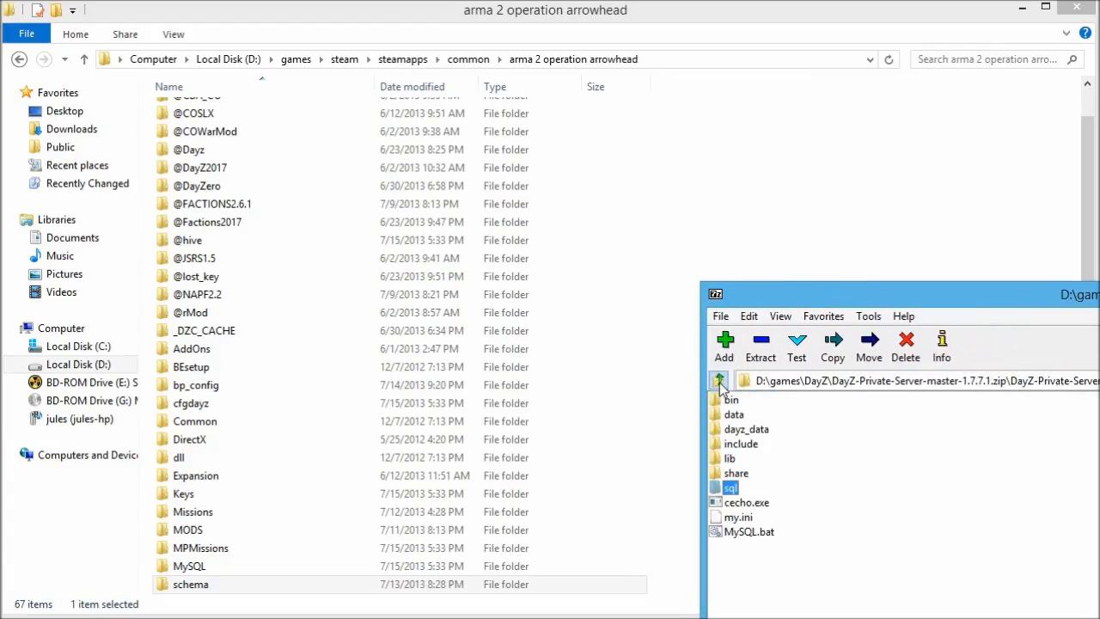
Scroll the arma 2 operation arrowhead listing to find its existing MySQL folder.
left_click(262, 438)
scroll(268, 444, "down", 2)
scroll(268, 443, "down", 2)
scroll(268, 444, "down", 8)
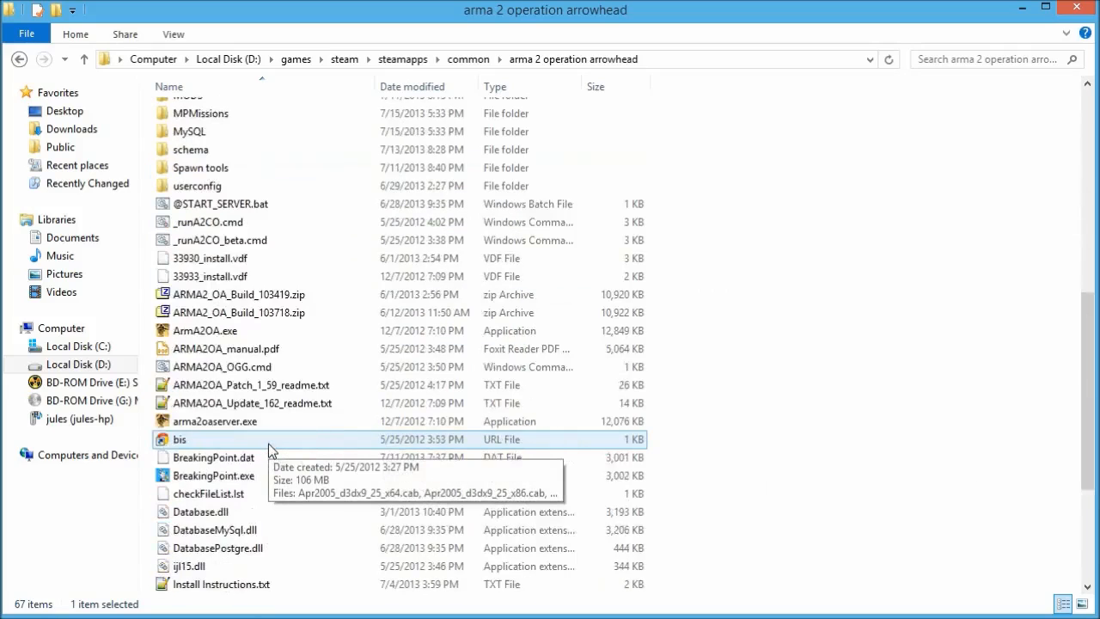
scroll(268, 444, "up", 13)
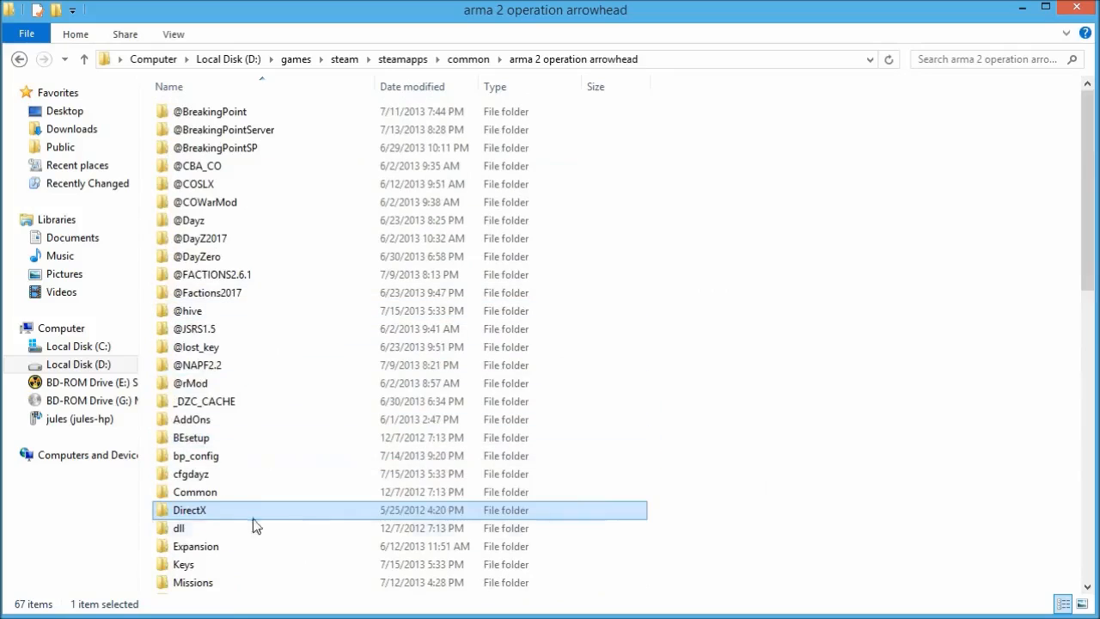
scroll(249, 528, "down", 2)
Check the old MySQL folder's properties, then delete it from arma 2 operation arrowhead.
right_click(204, 530)
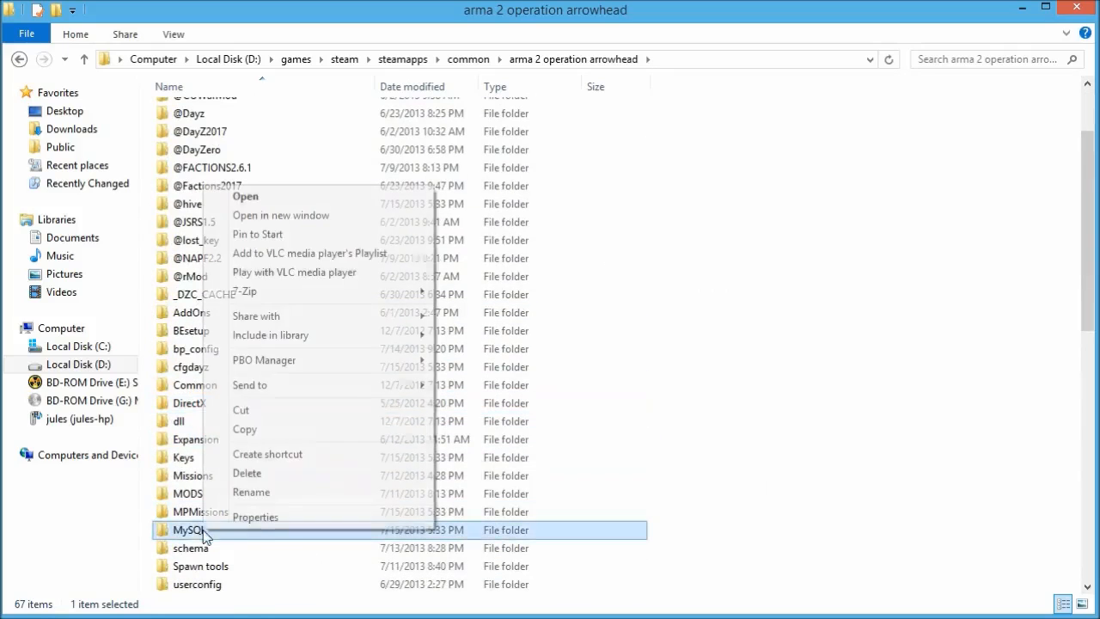
left_click(275, 515)
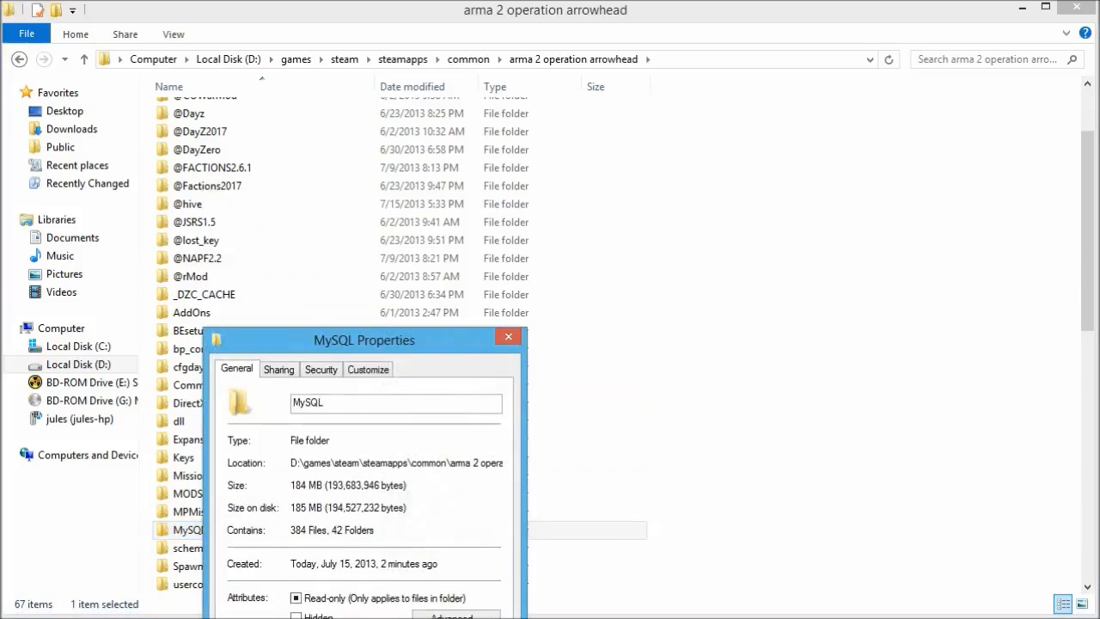
key("Escape")
right_click(209, 530)
left_click(253, 473)
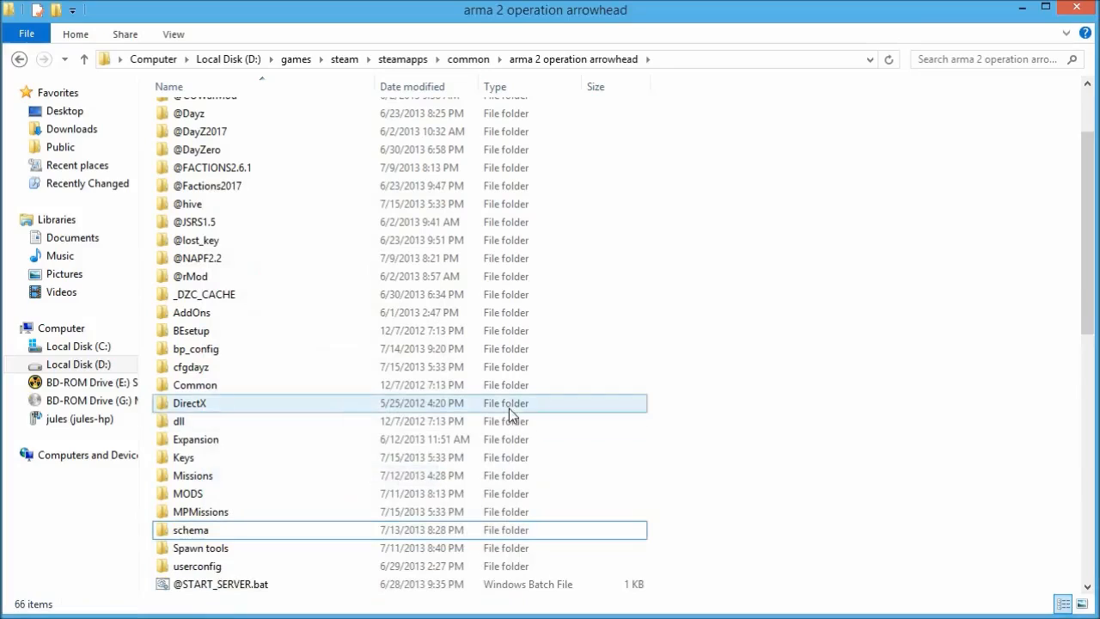
key("alt+Tab")
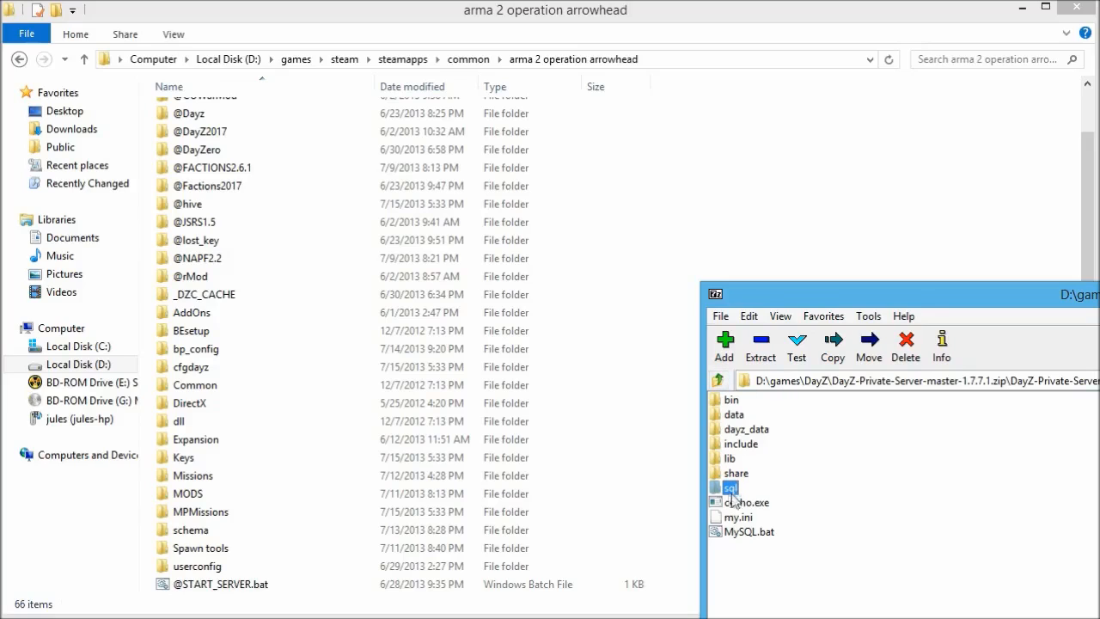
Extract dayz177.sql from the archive's sql folder into the arma 2 operation arrowhead folder.
left_click_drag(818, 298, 968, 237)
double_click(882, 429)
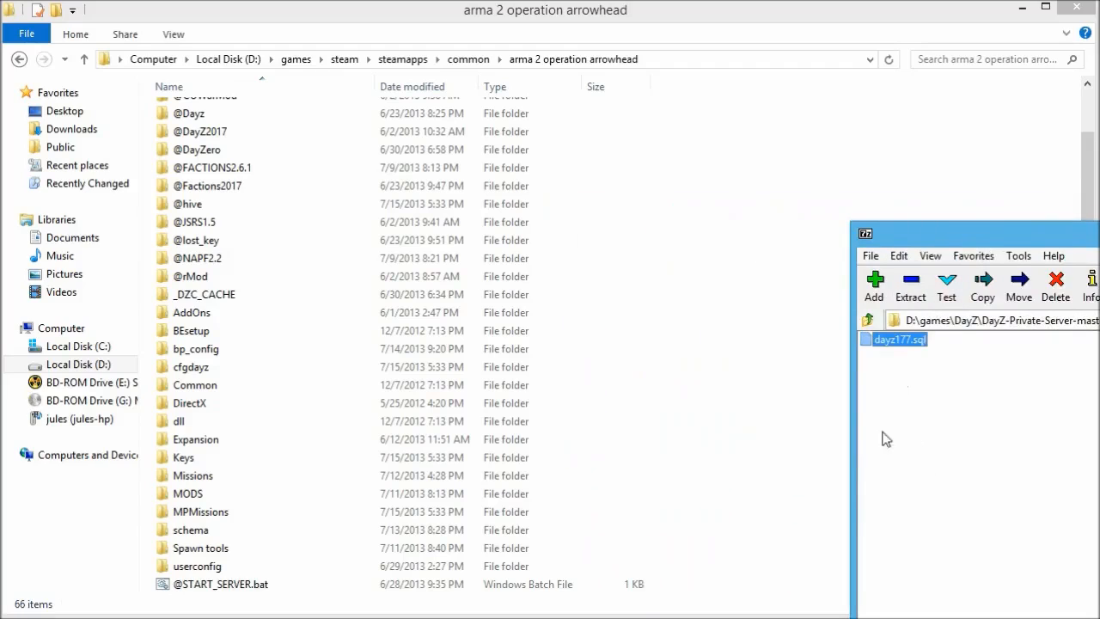
left_click_drag(988, 234, 1034, 230)
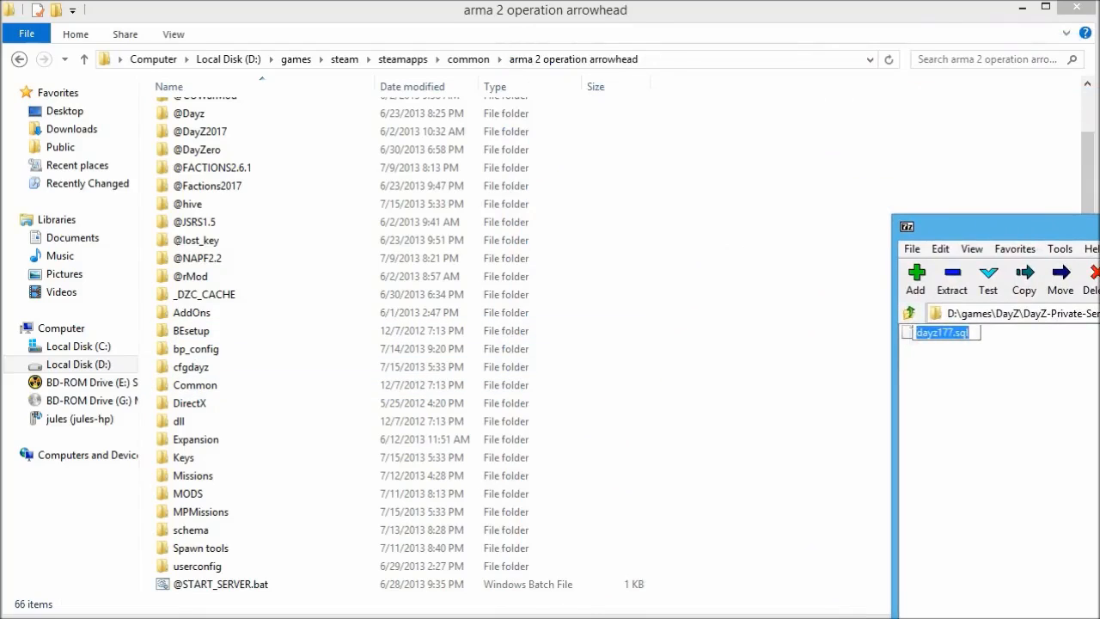
left_click_drag(909, 336, 749, 567)
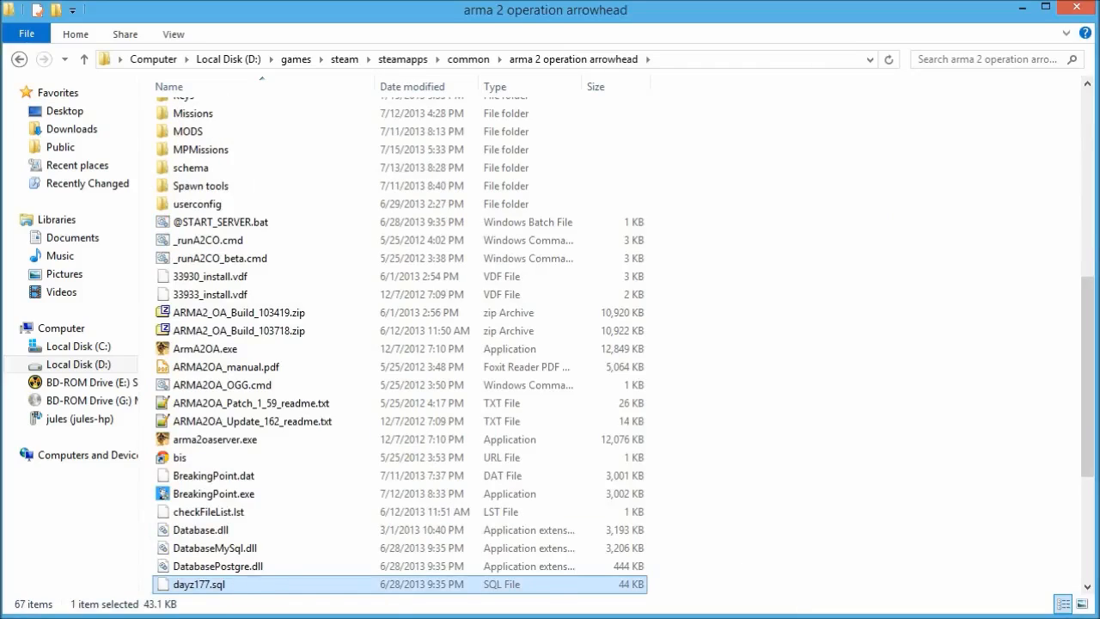
key("alt+Tab")
Inspect the archive's data and dayz_data folders, then return to its top level.
left_click(910, 314)
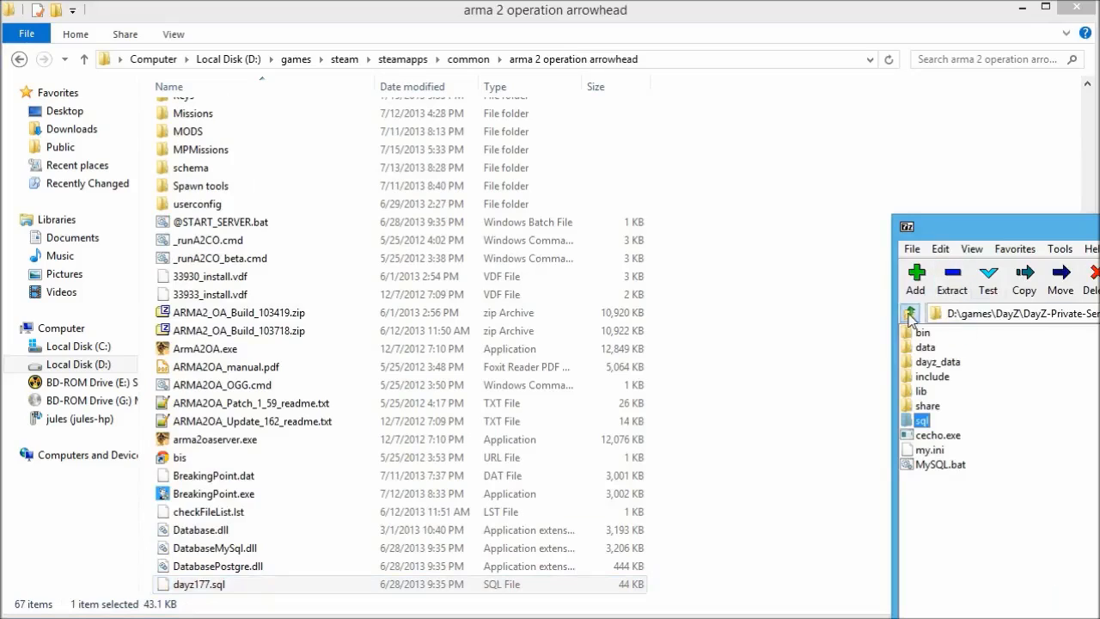
left_click_drag(1013, 230, 841, 167)
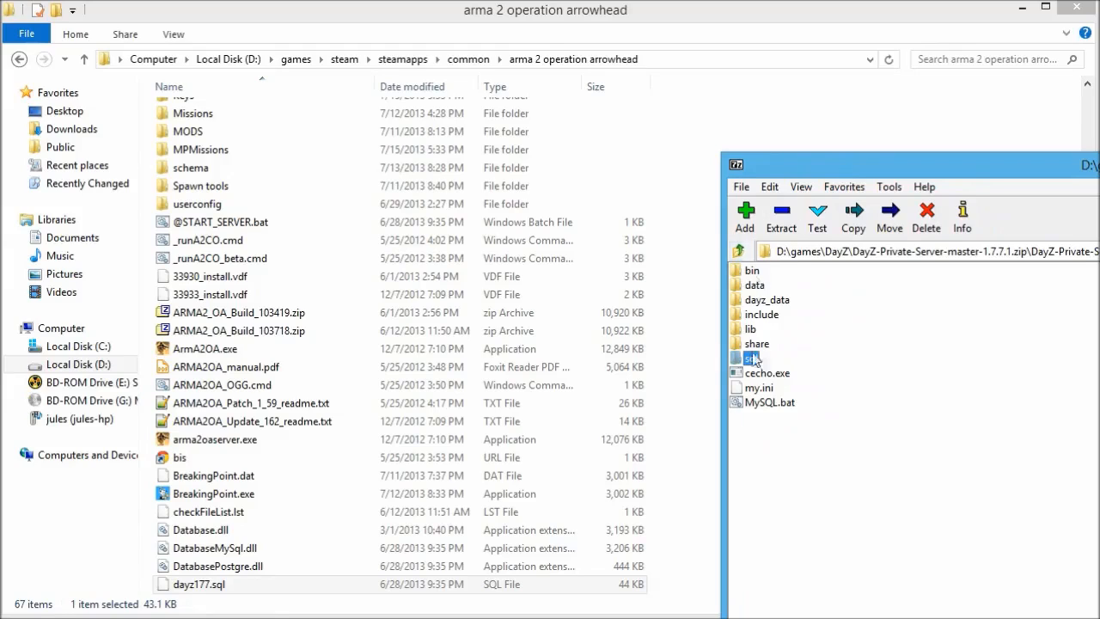
double_click(754, 286)
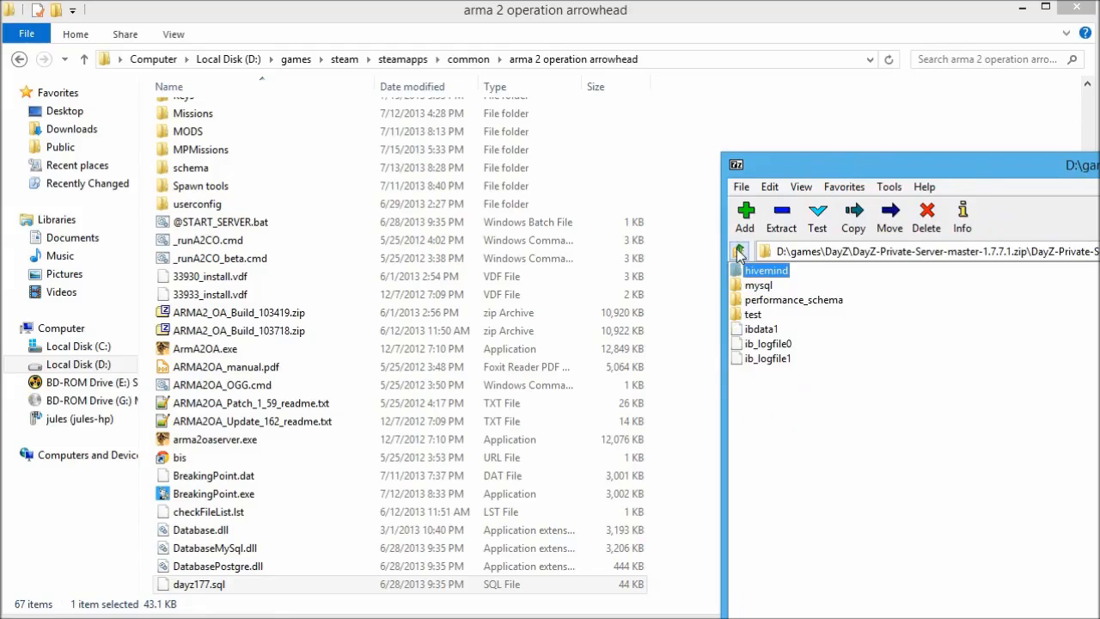
left_click(739, 251)
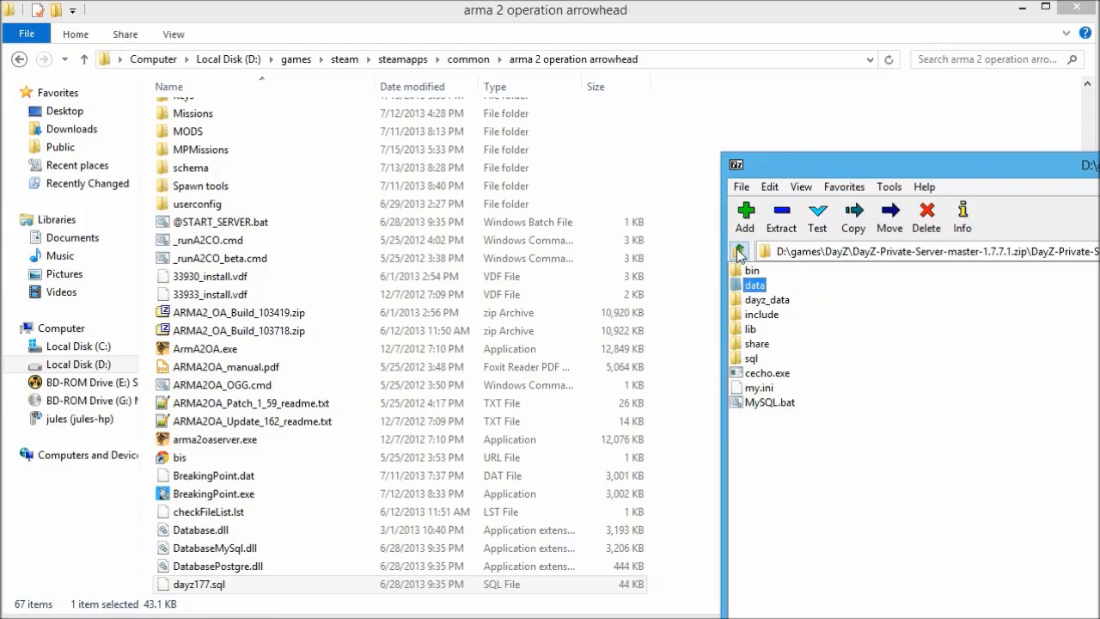
double_click(760, 299)
left_click(739, 252)
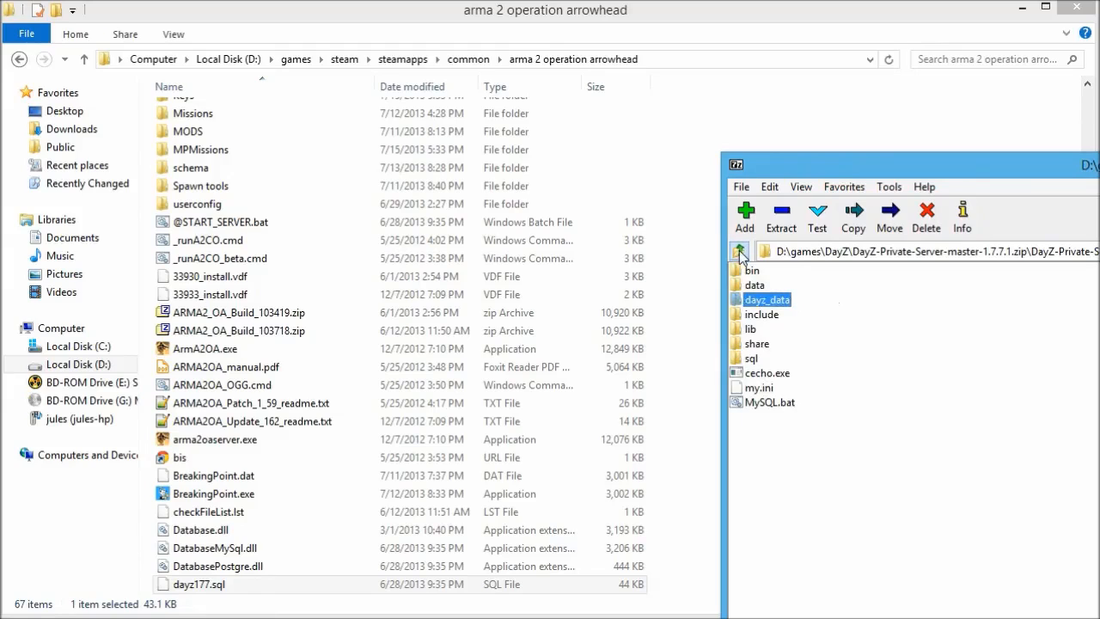
left_click(739, 251)
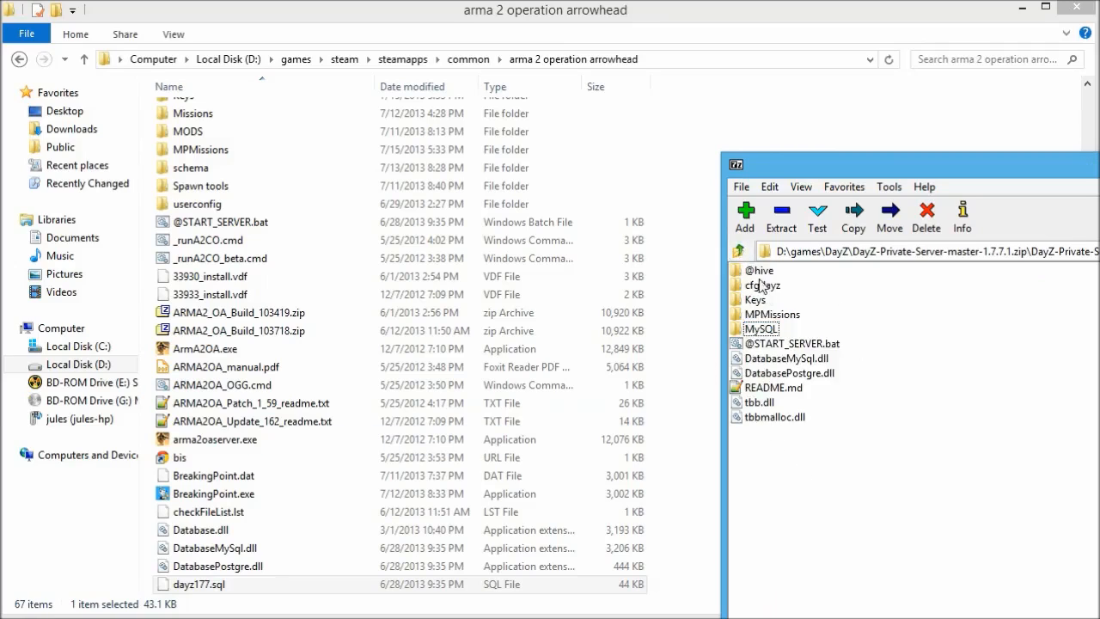
Copy dayz_1.Chernarus from the archive's MPMissions into the game's MPMissions folder and verify it.
left_click(761, 328)
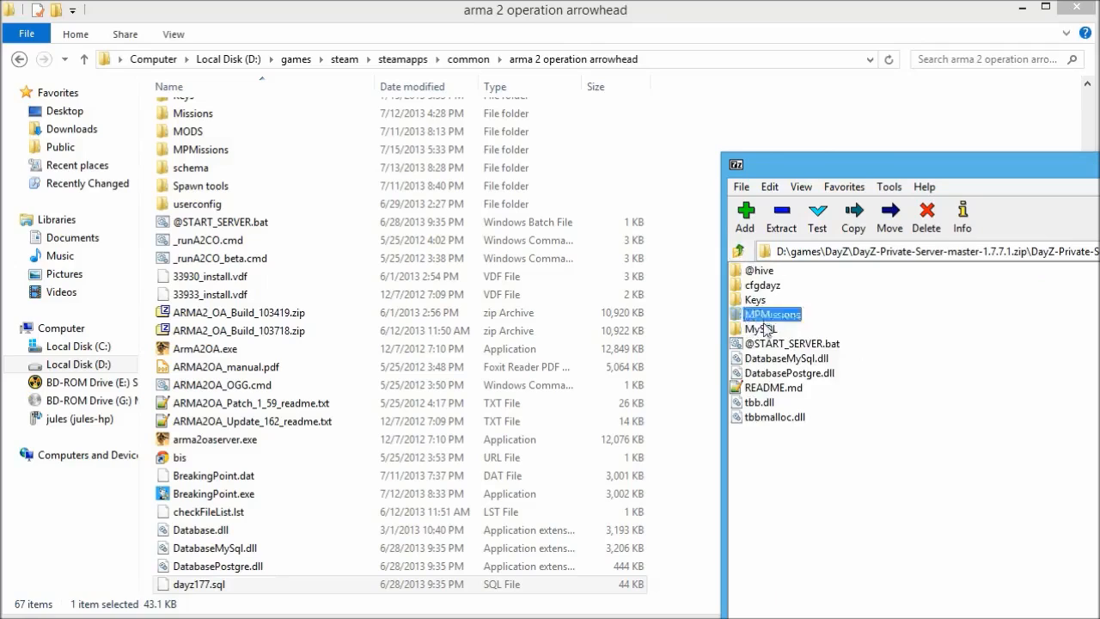
left_click(756, 316)
double_click(758, 316)
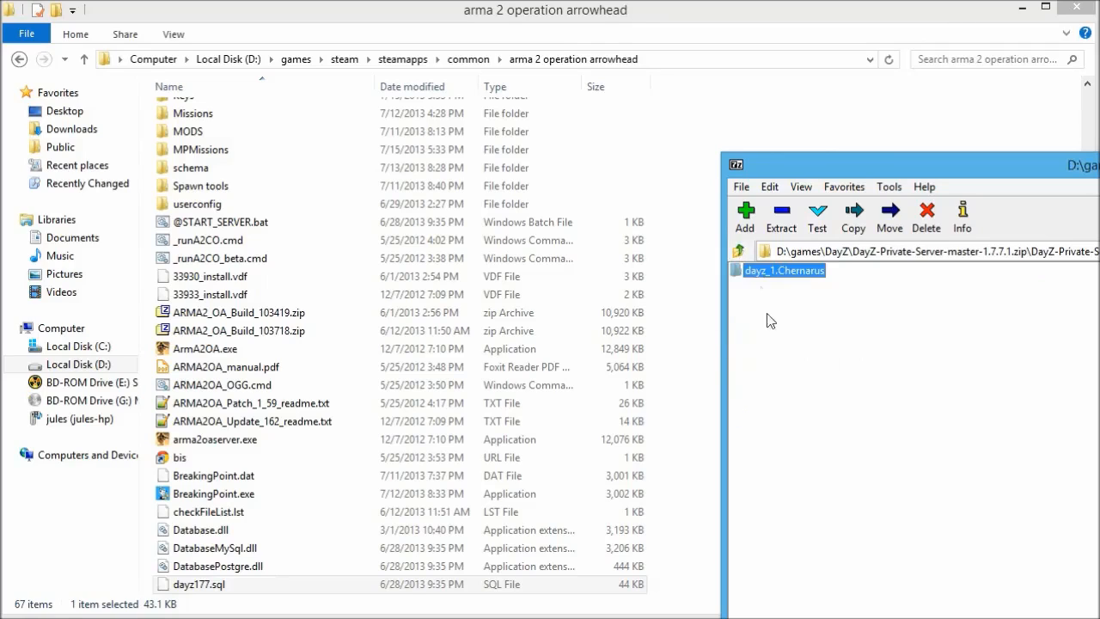
left_click_drag(801, 279, 197, 149)
double_click(197, 150)
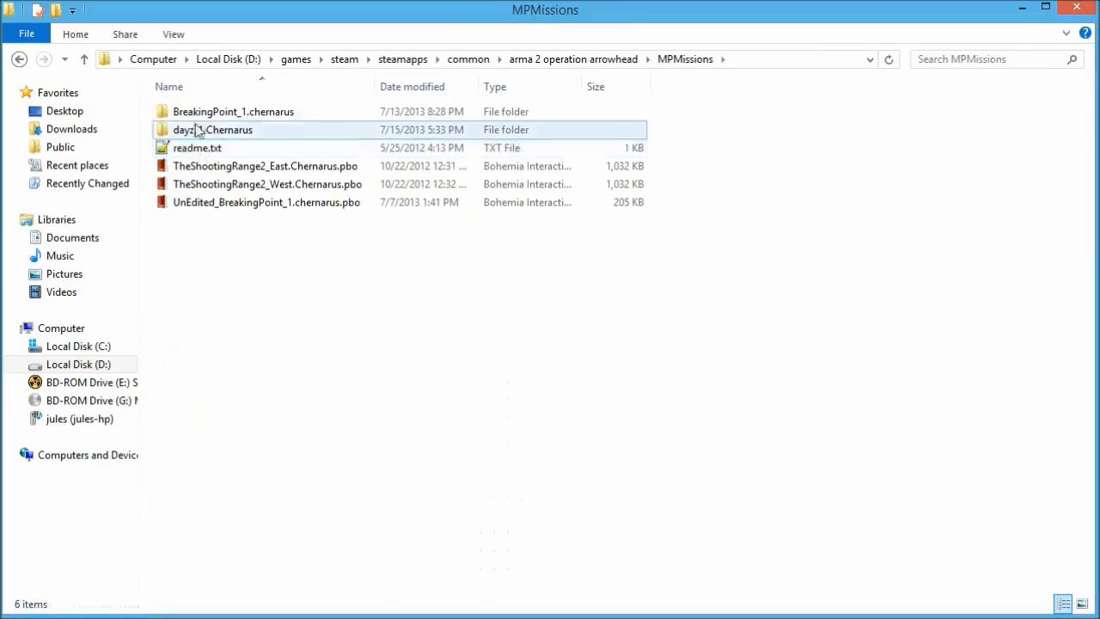
left_click(205, 132)
Return Explorer to arma 2 operation arrowhead and move and narrow the 7-Zip window leftward.
left_click(1098, 163)
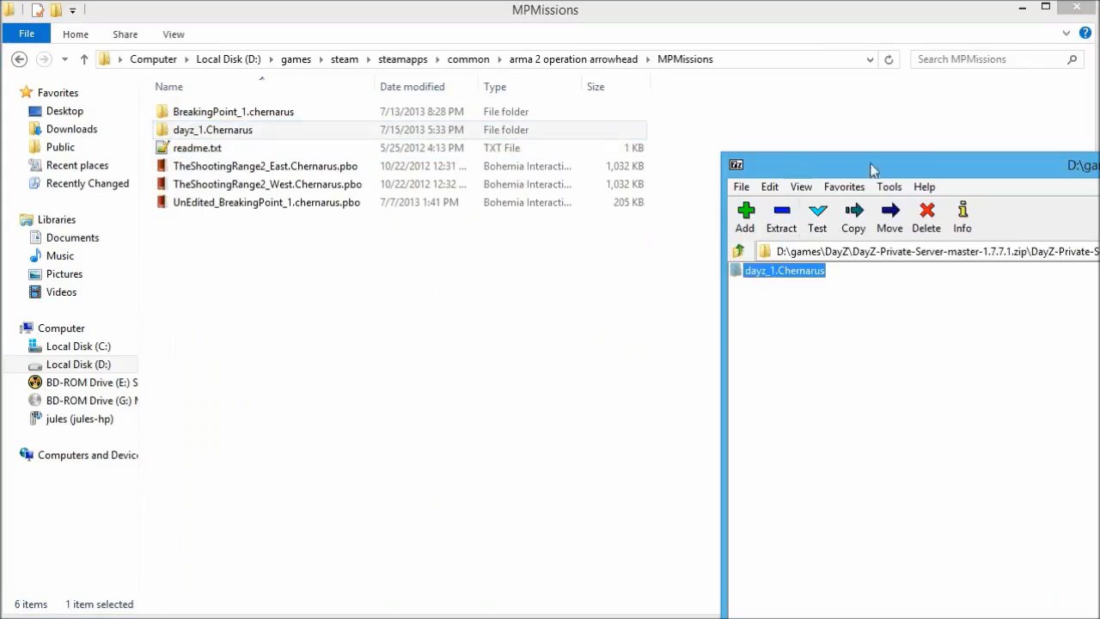
left_click(558, 63)
left_click(1098, 361)
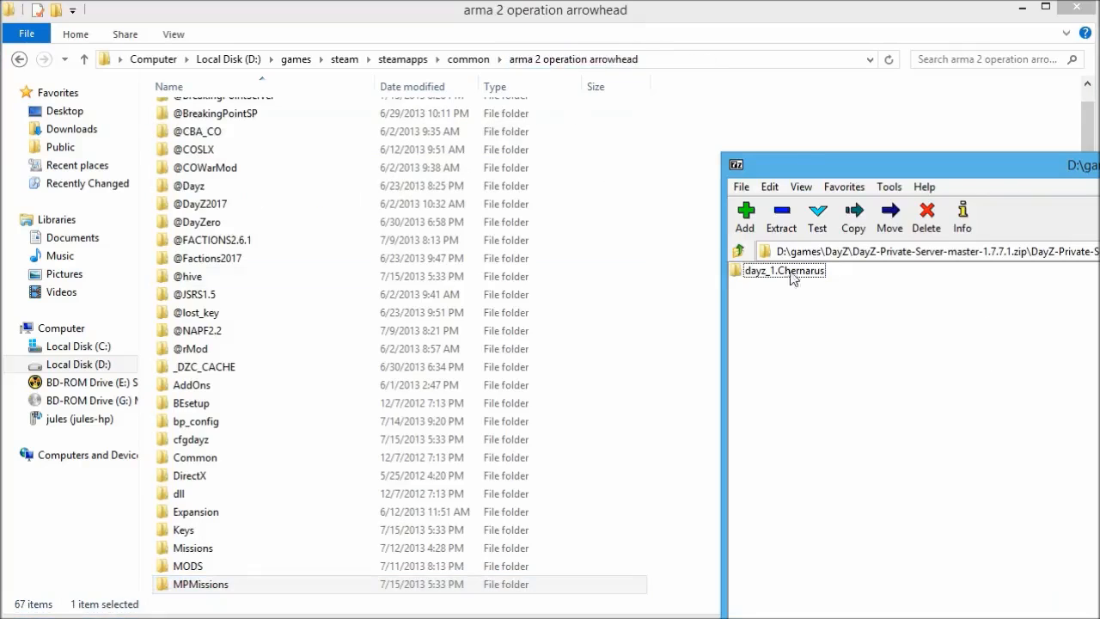
left_click_drag(784, 169, 163, 205)
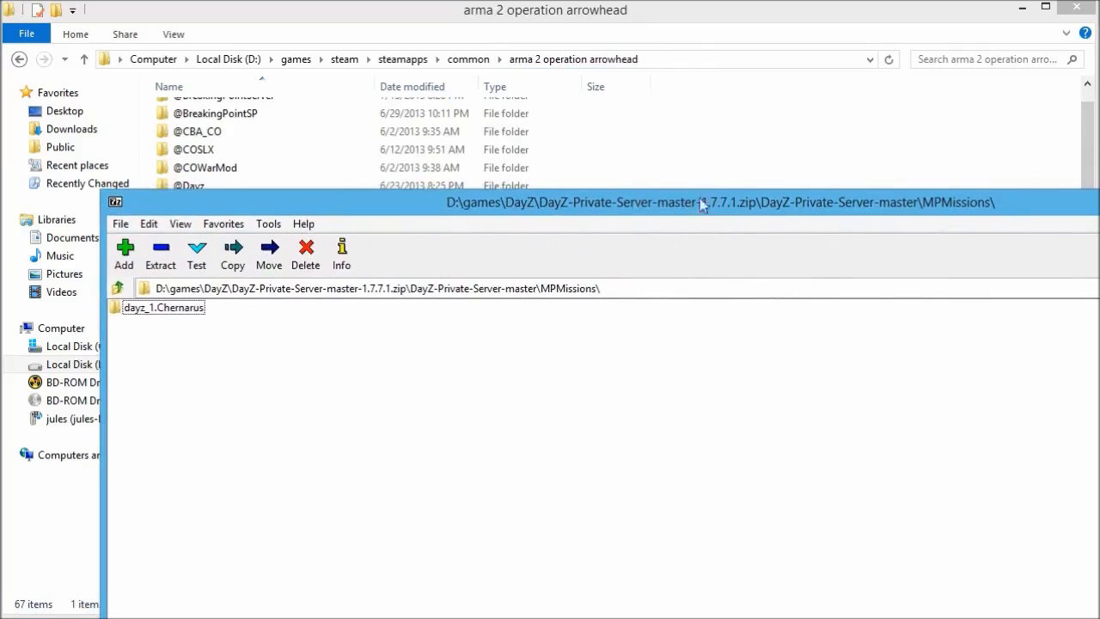
left_click_drag(103, 325, 956, 352)
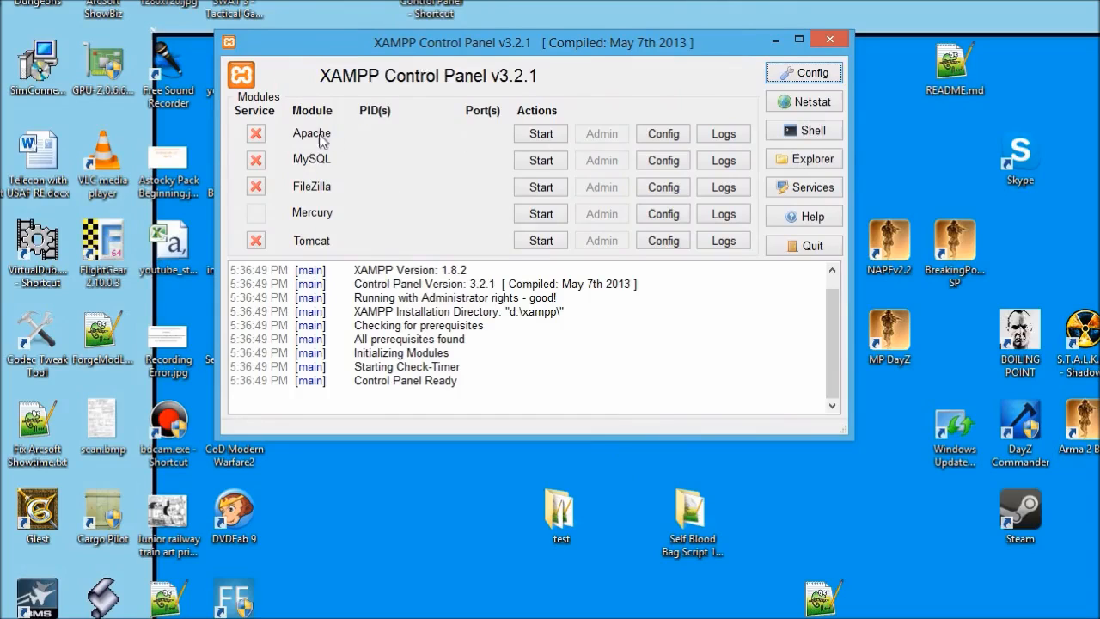
Start Apache and MySQL in XAMPP, then launch MySQL's Admin page in the browser.
left_click(547, 136)
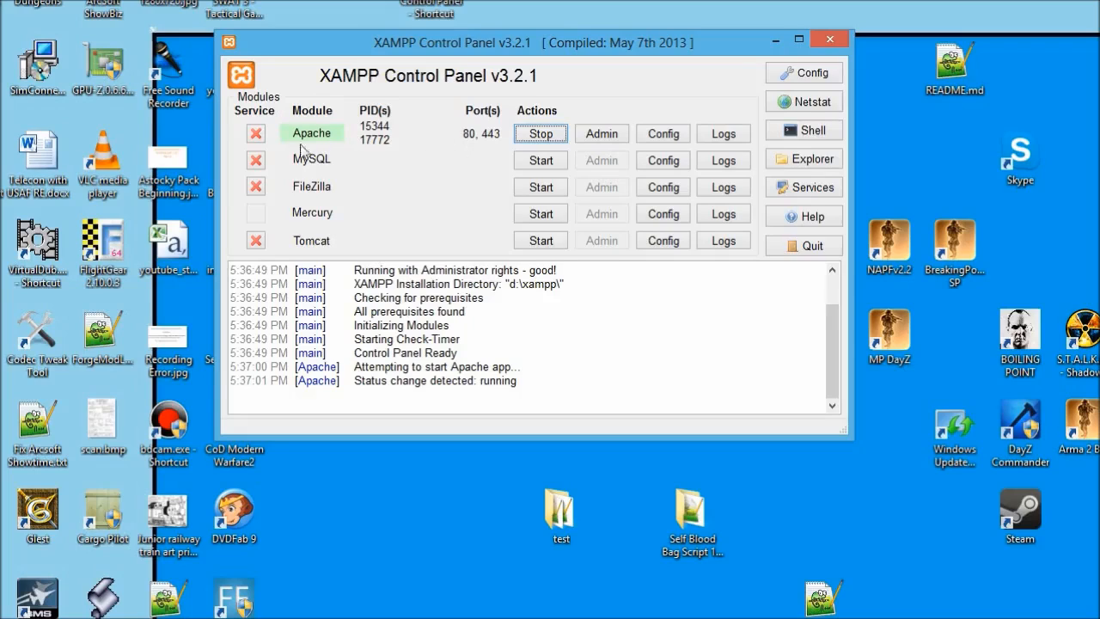
left_click(539, 161)
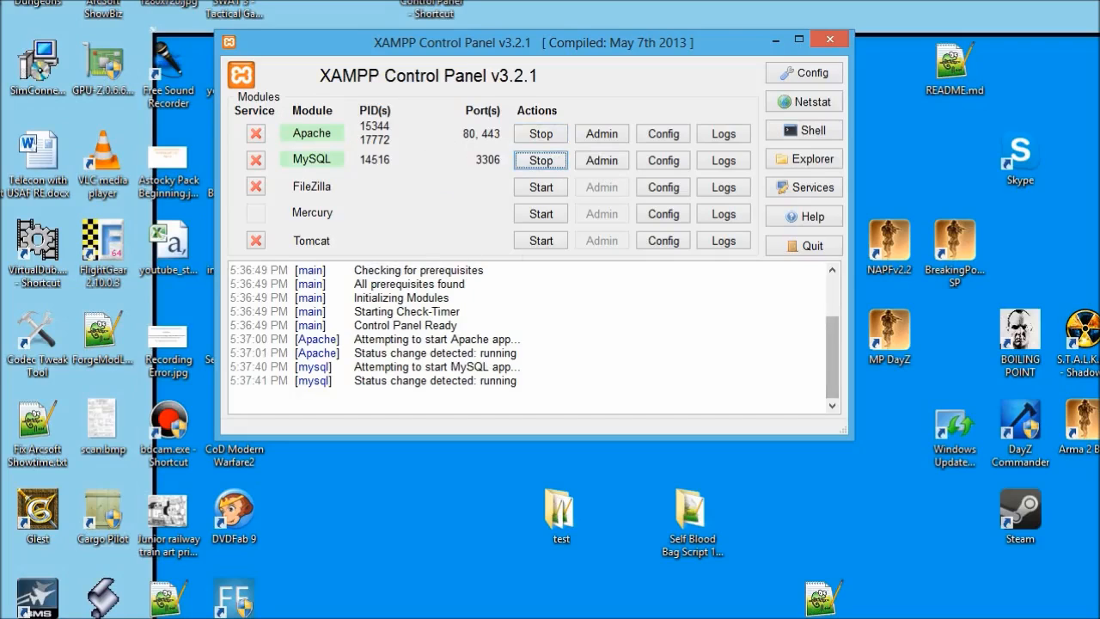
left_click(618, 163)
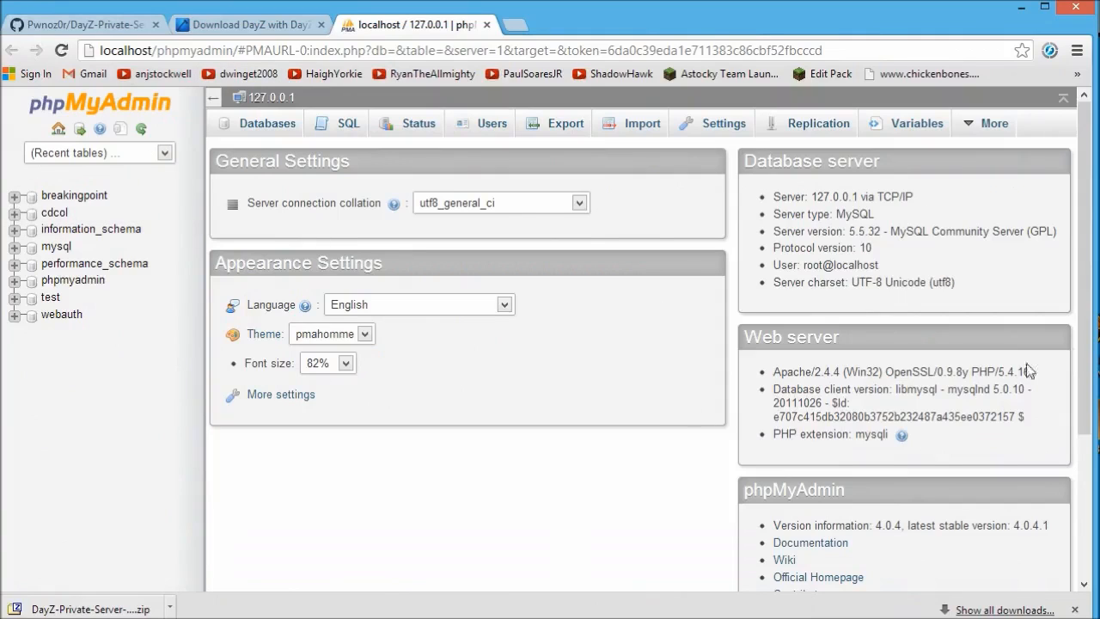
On phpMyAdmin's Databases page, focus the new database name field, then switch to the DayZ folder.
left_click_drag(1086, 309, 1088, 539)
scroll(692, 391, "up", 3)
left_click(267, 125)
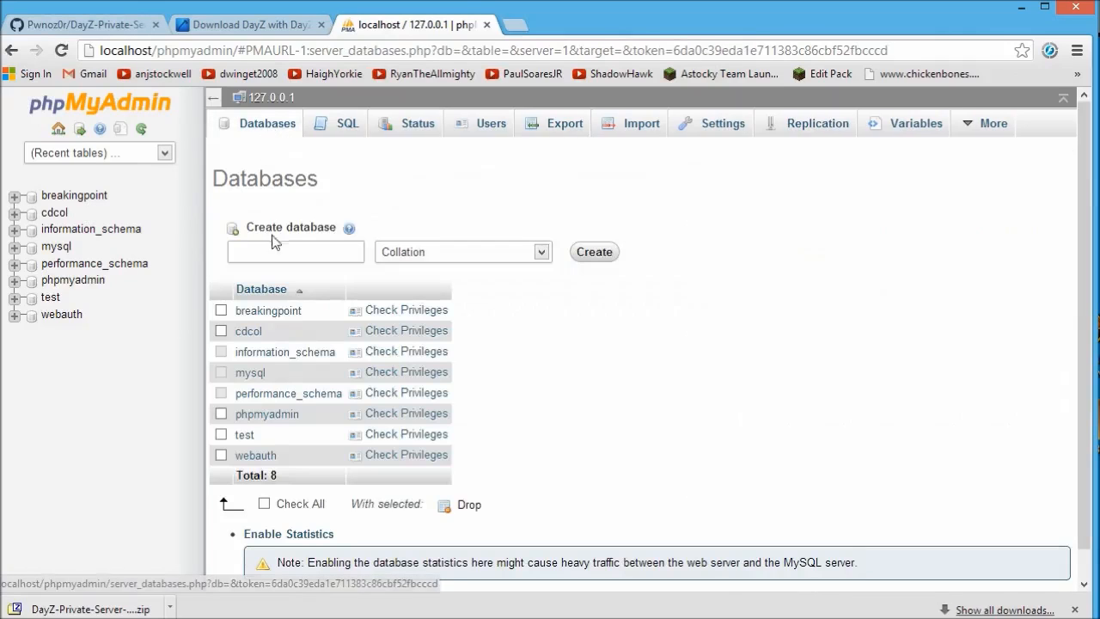
left_click(282, 258)
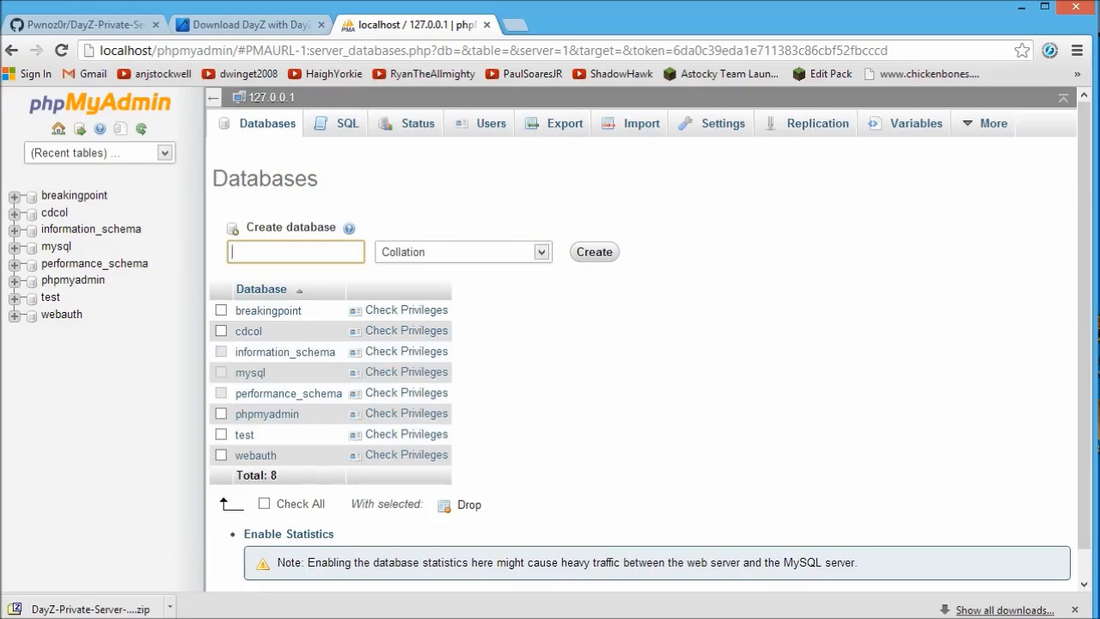
left_click(101, 617)
Copy the dayz_1.Chernarus folder name from MPMissions and paste it as the new database name.
left_click(101, 612)
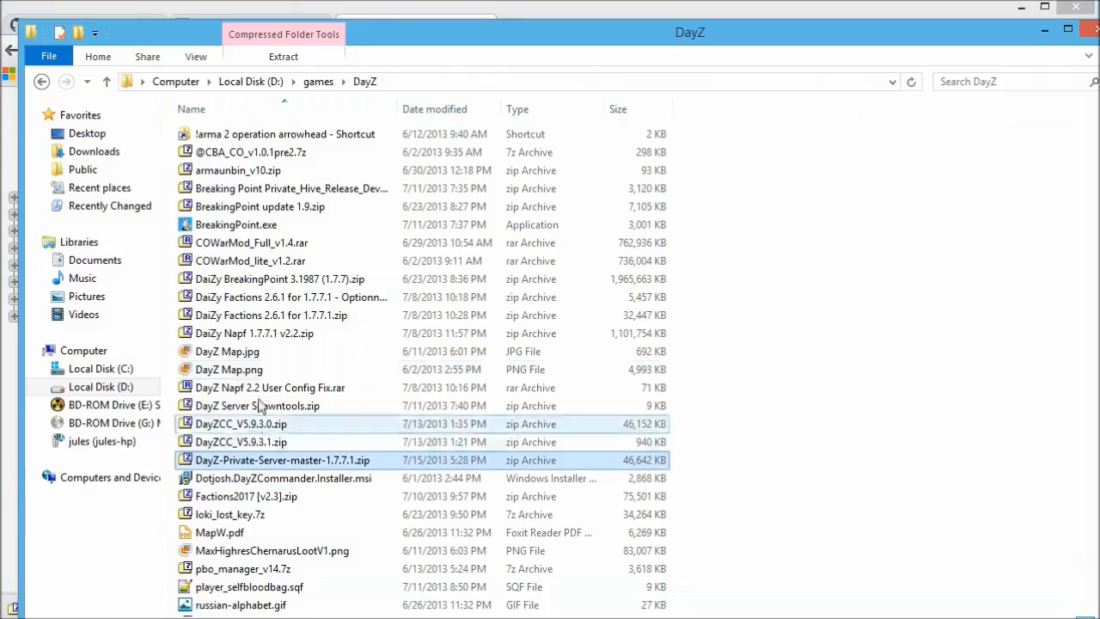
left_click(101, 617)
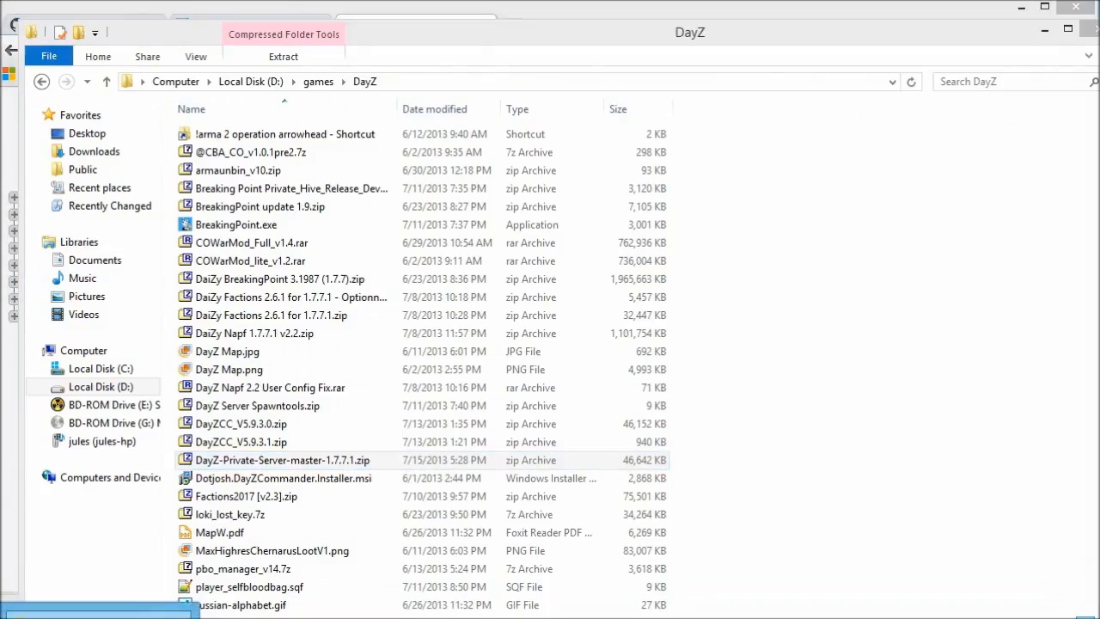
left_click(101, 610)
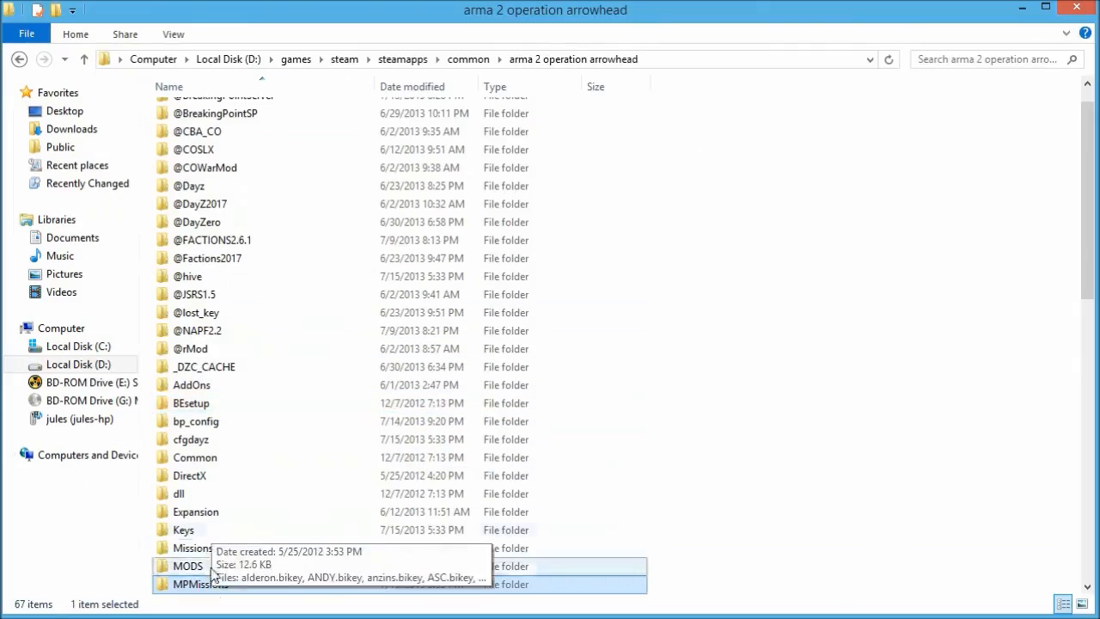
left_click(234, 129)
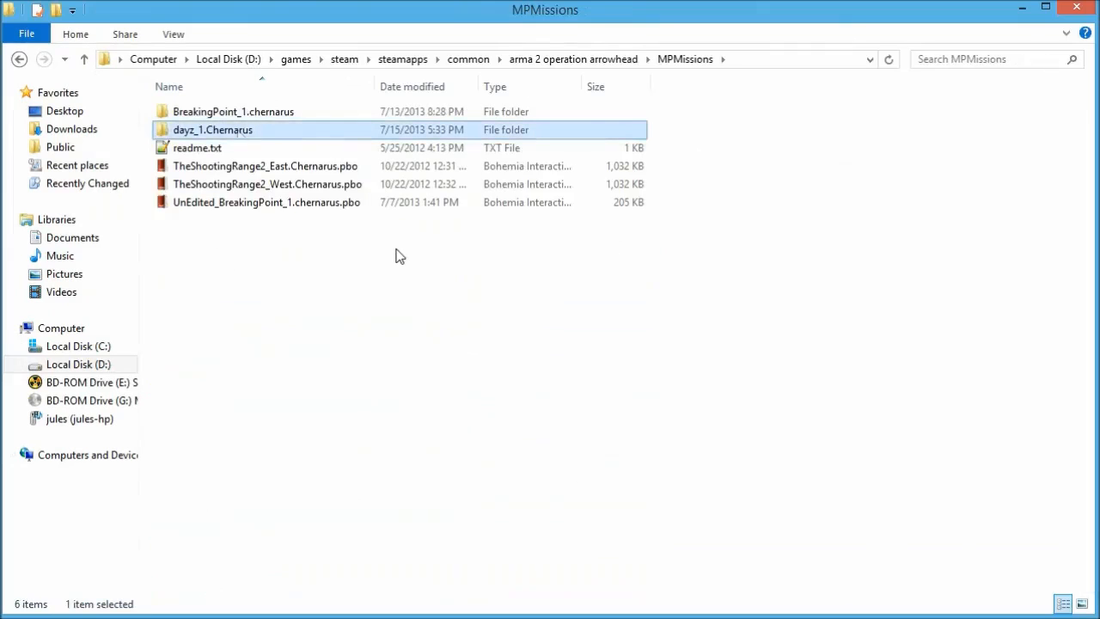
key("F2")
key("ctrl+c")
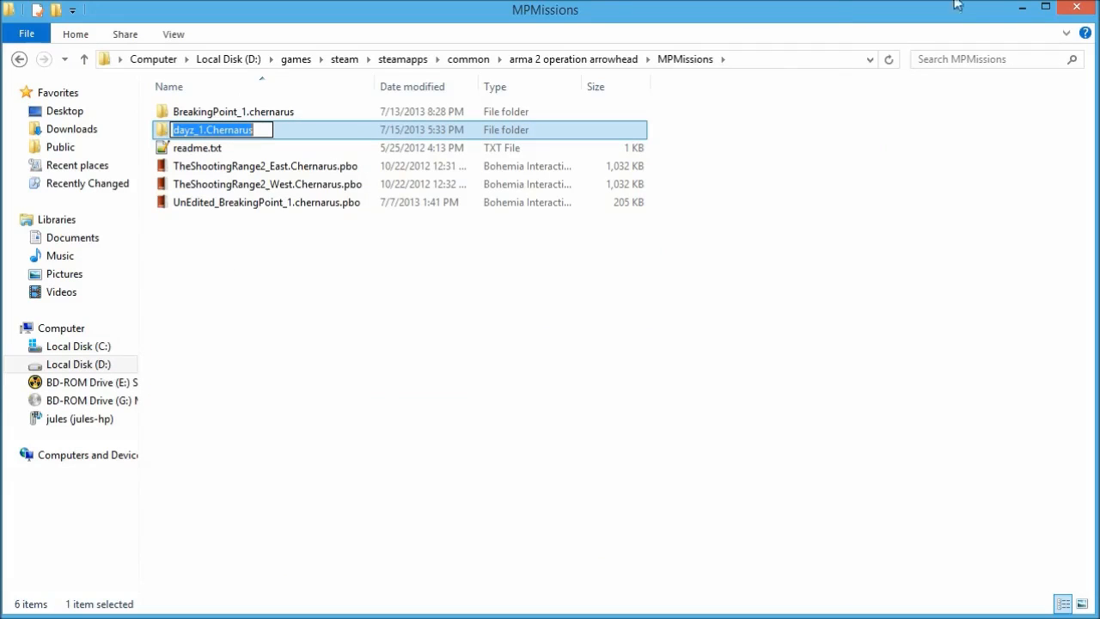
left_click(1022, 8)
left_click(1044, 30)
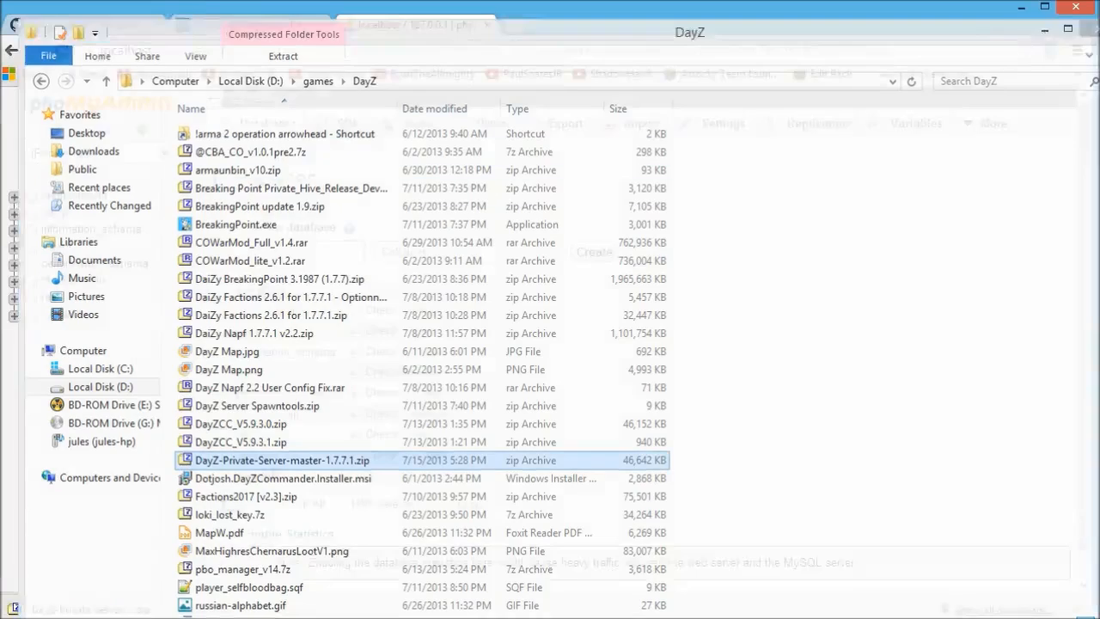
key("ctrl+v")
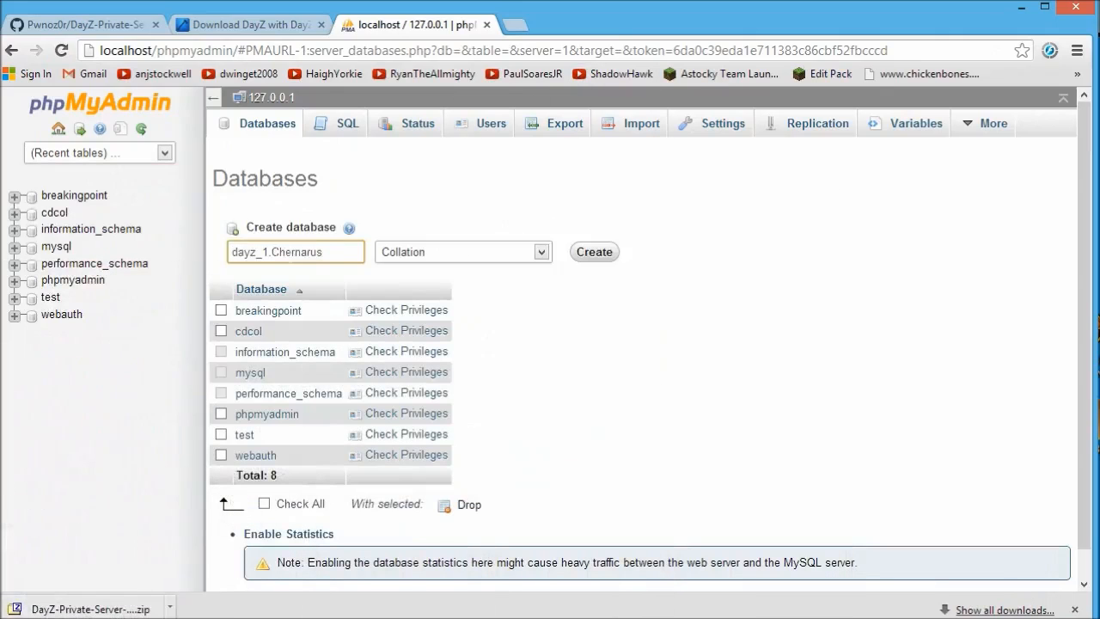
Change the name to dayz_1_Chernarus, create the database, and view the user accounts list.
key("BackSpace")
type("_")
left_click(595, 253)
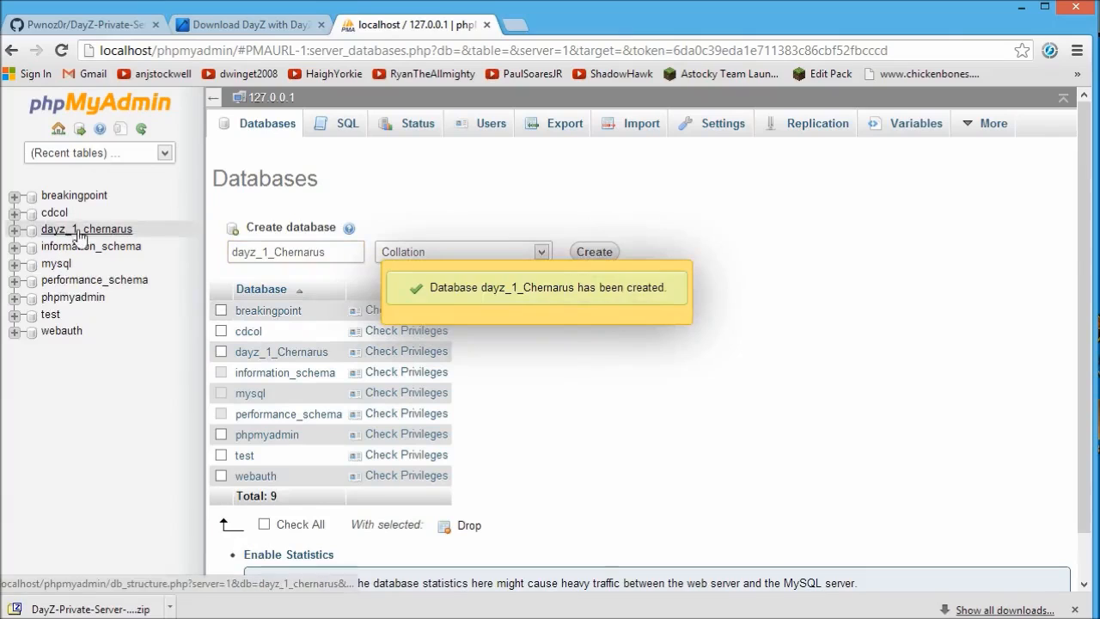
left_click(490, 129)
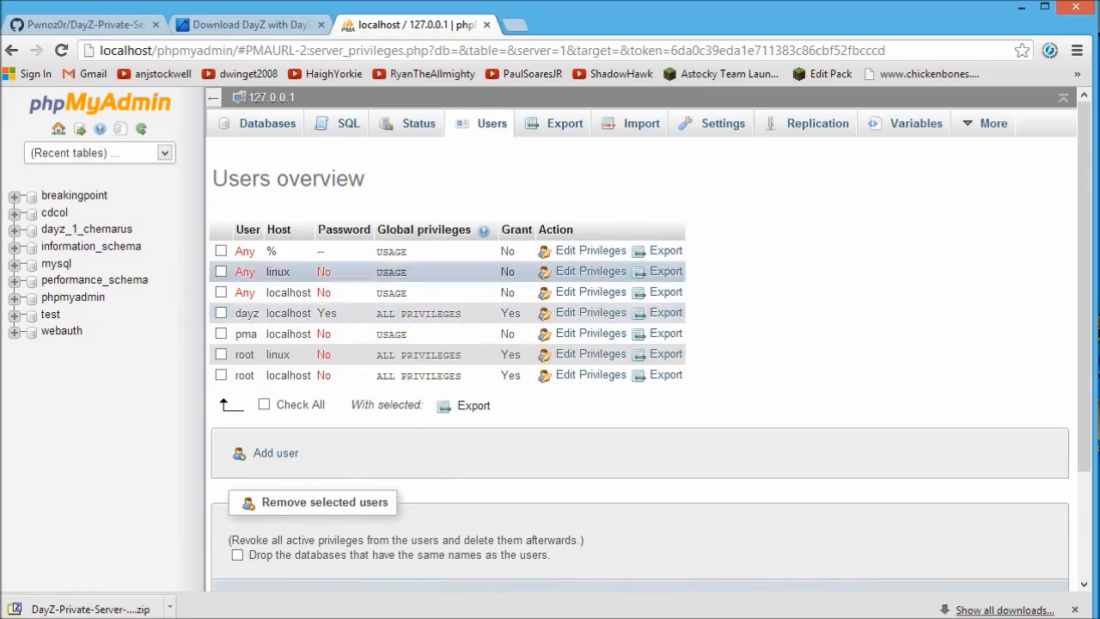
left_click(284, 454)
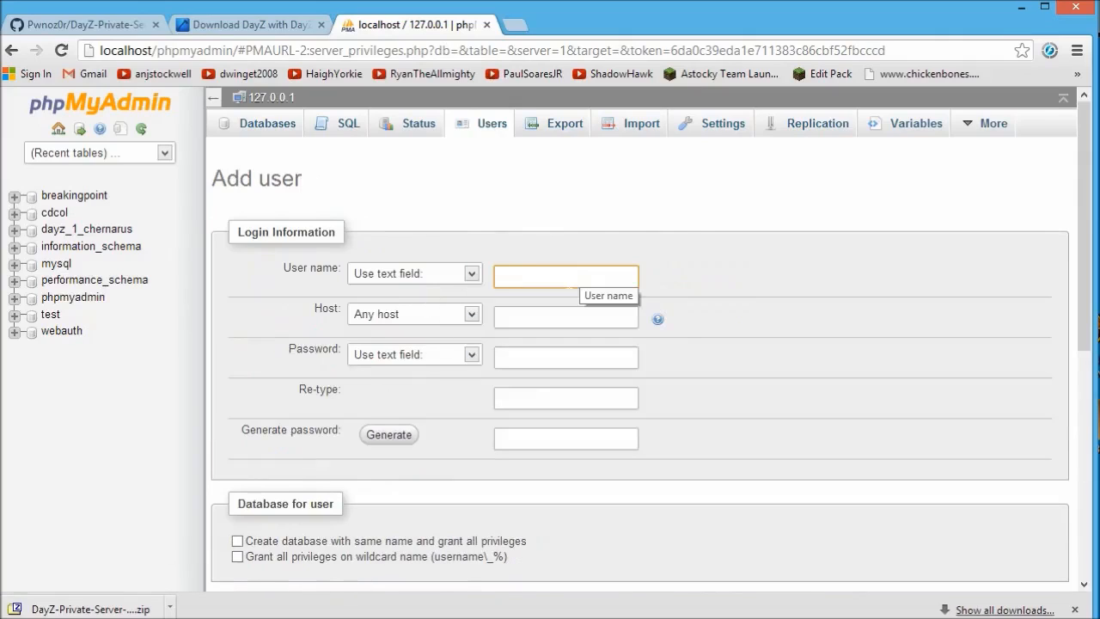
left_click(567, 317)
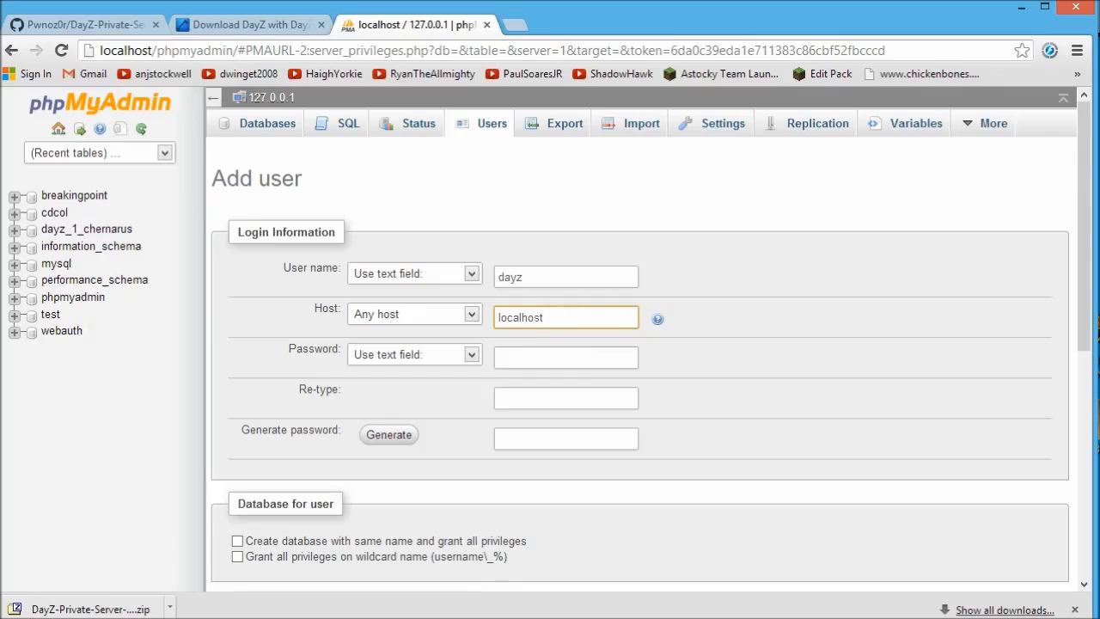
left_click(537, 361)
left_click(541, 393)
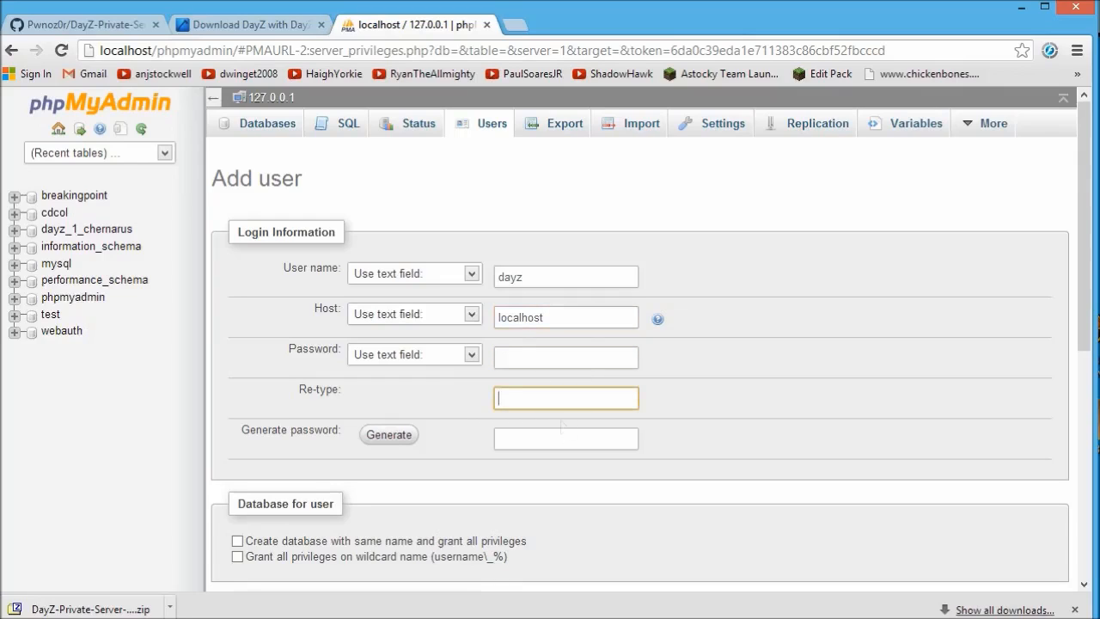
left_click_drag(1085, 327, 1085, 493)
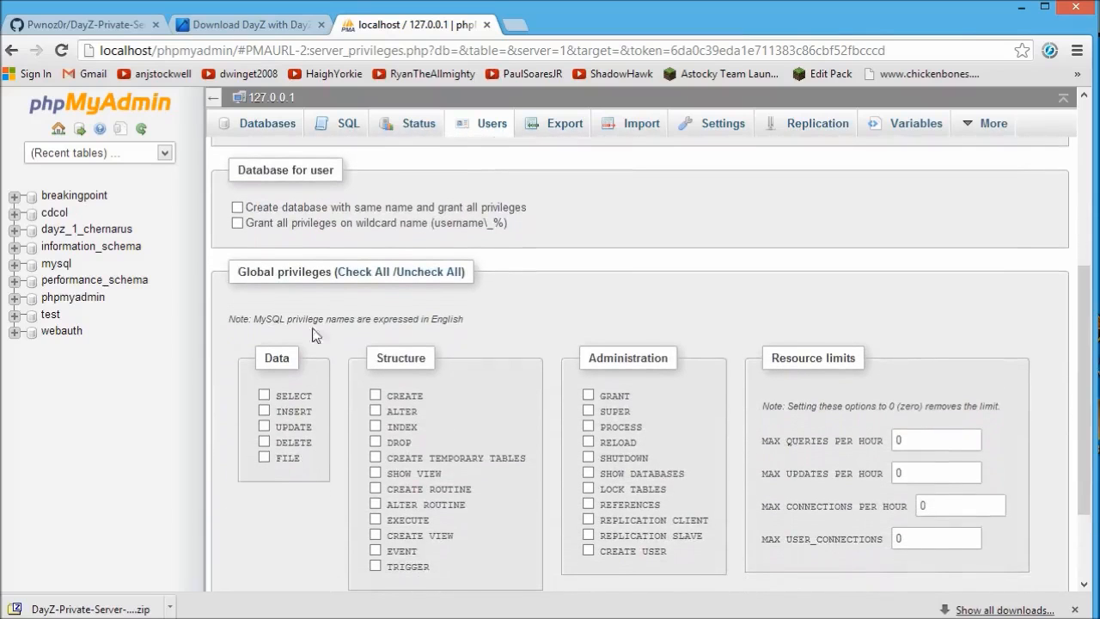
left_click(370, 273)
left_click_drag(1080, 386, 1080, 46)
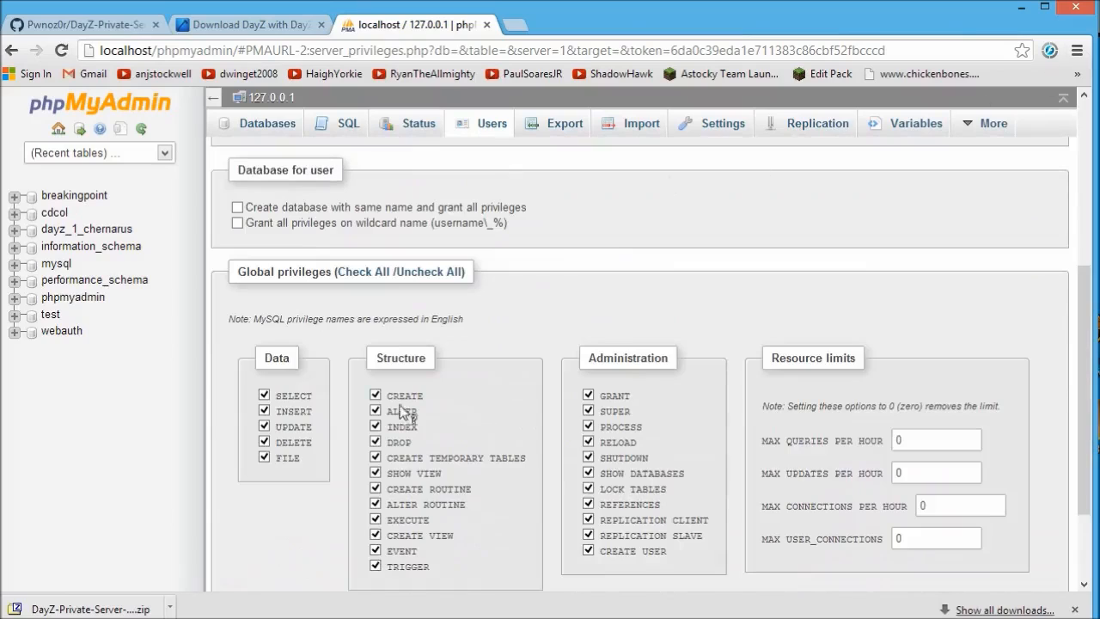
scroll(490, 287, "up", 4)
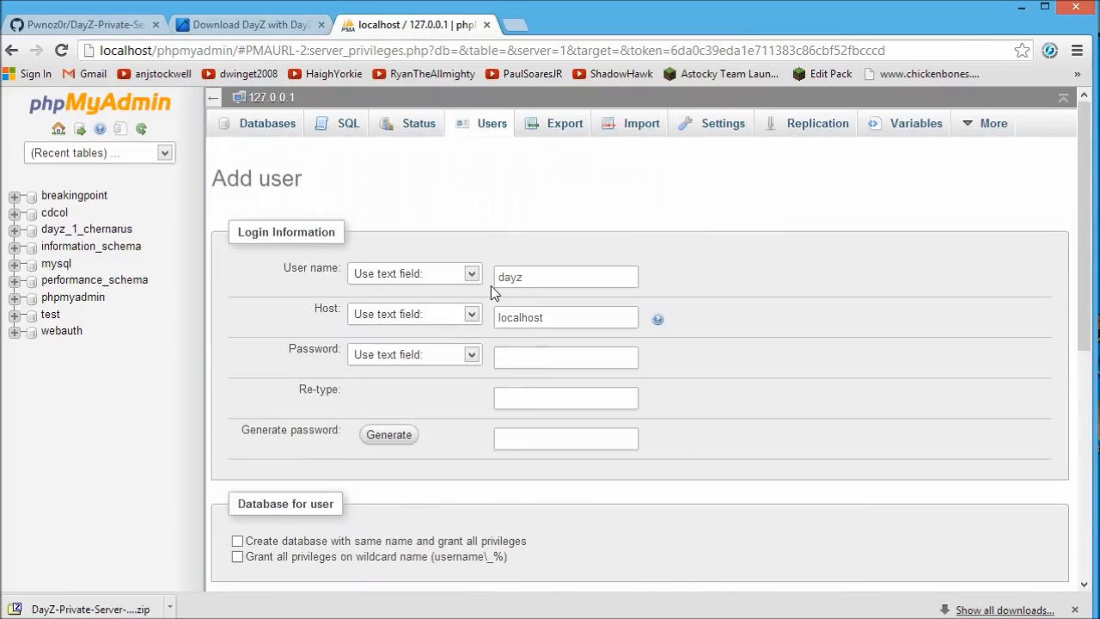
left_click(415, 128)
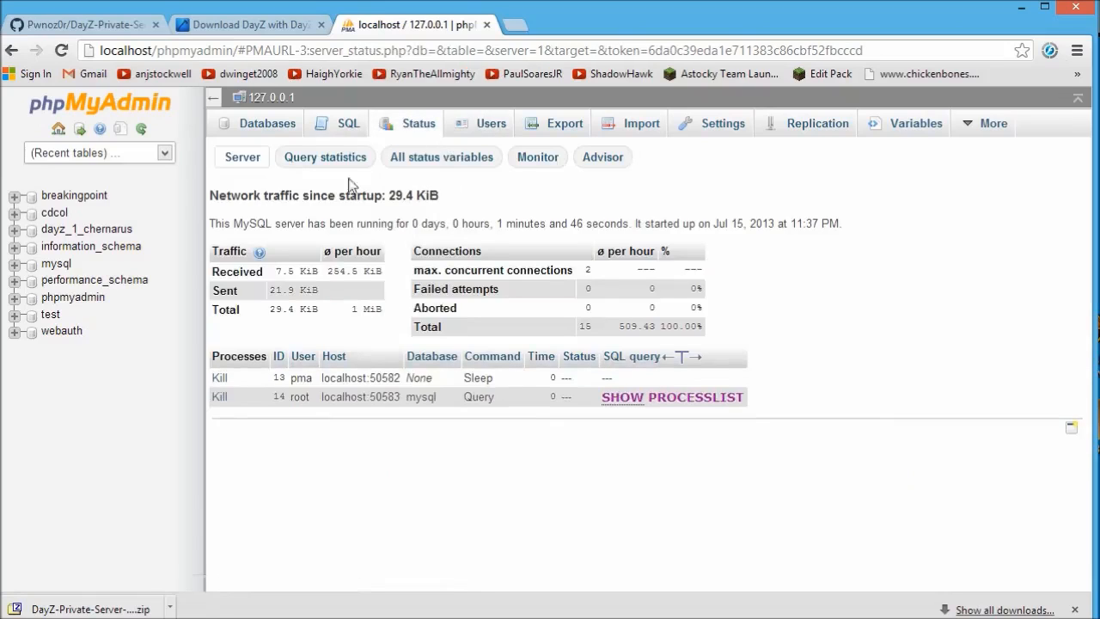
left_click(492, 127)
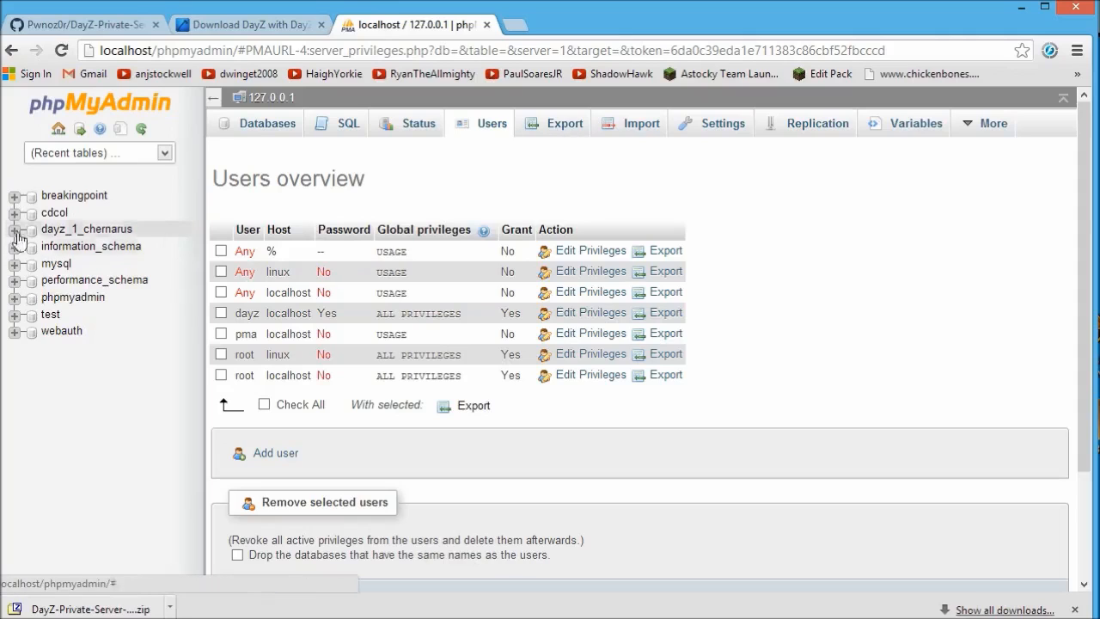
left_click(76, 230)
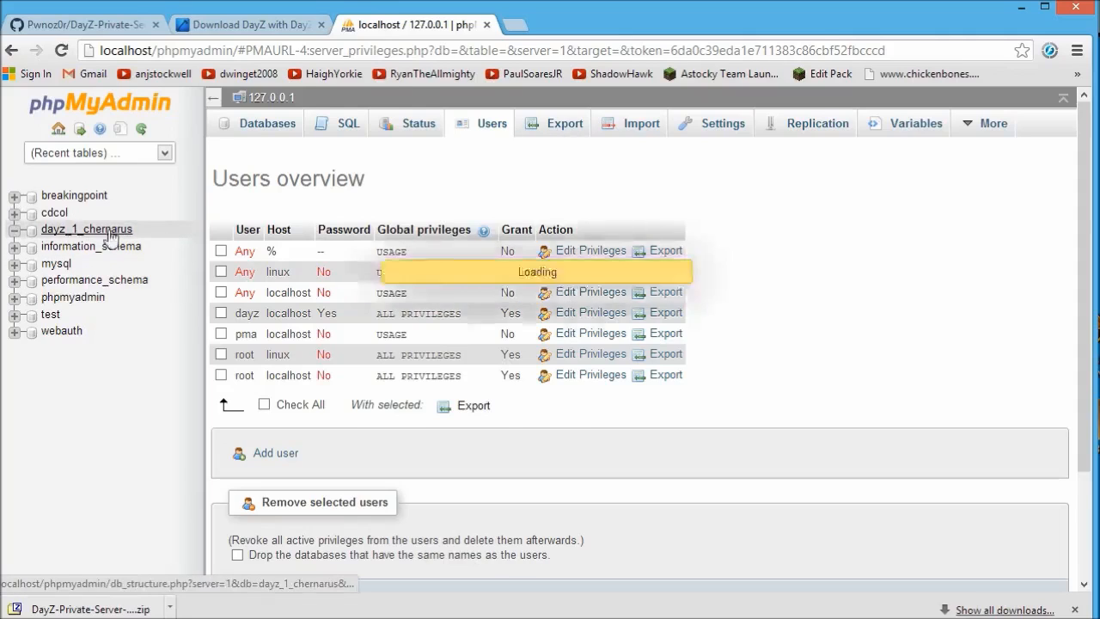
left_click(72, 230)
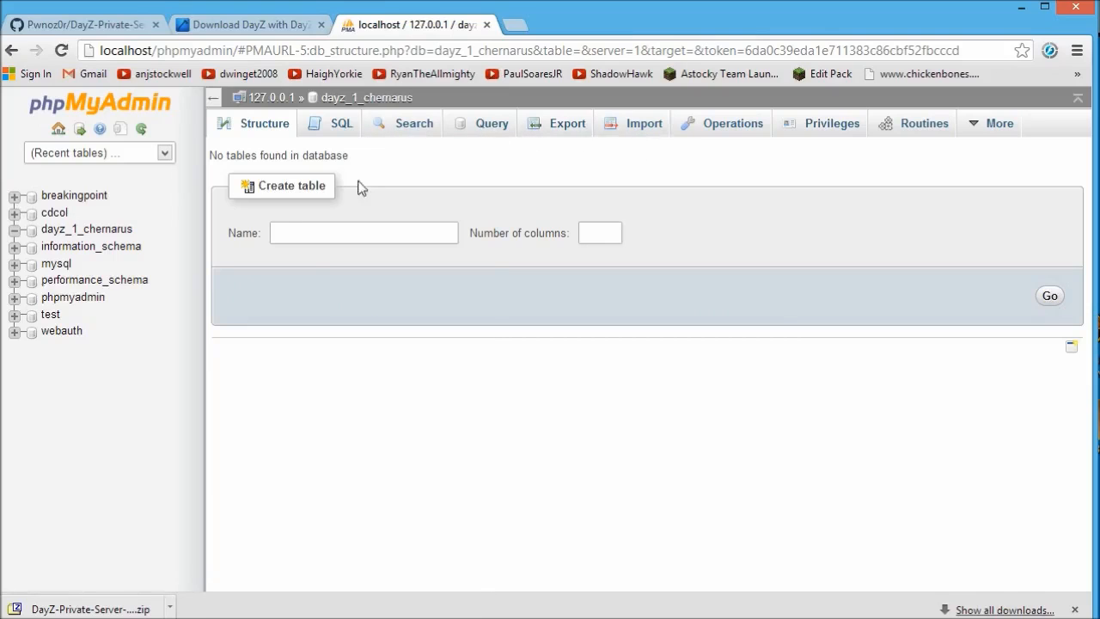
left_click(344, 136)
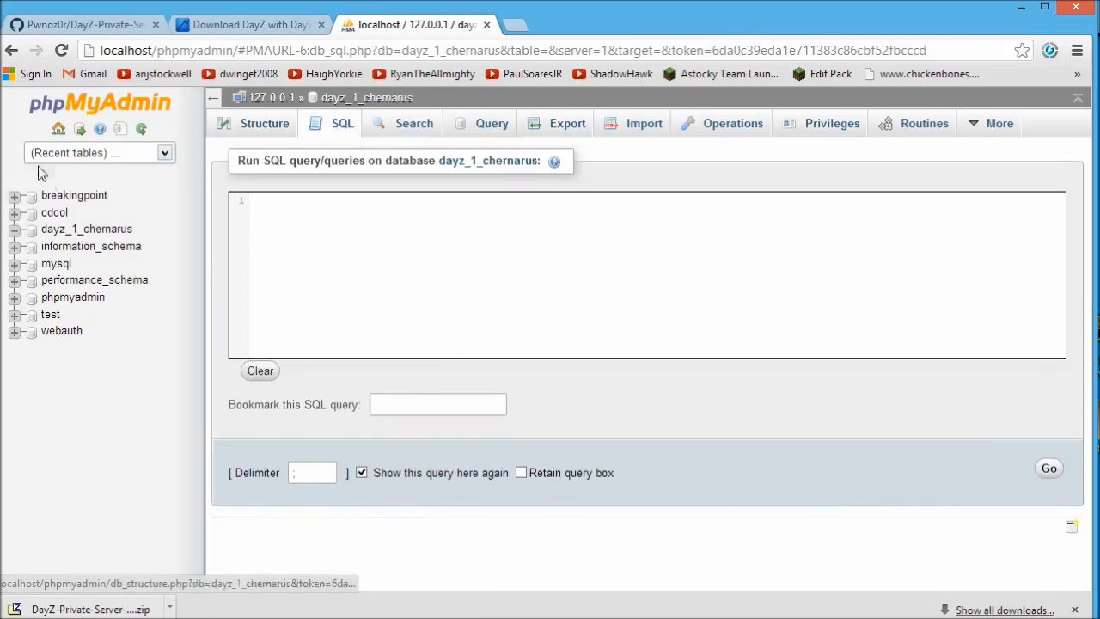
left_click(74, 197)
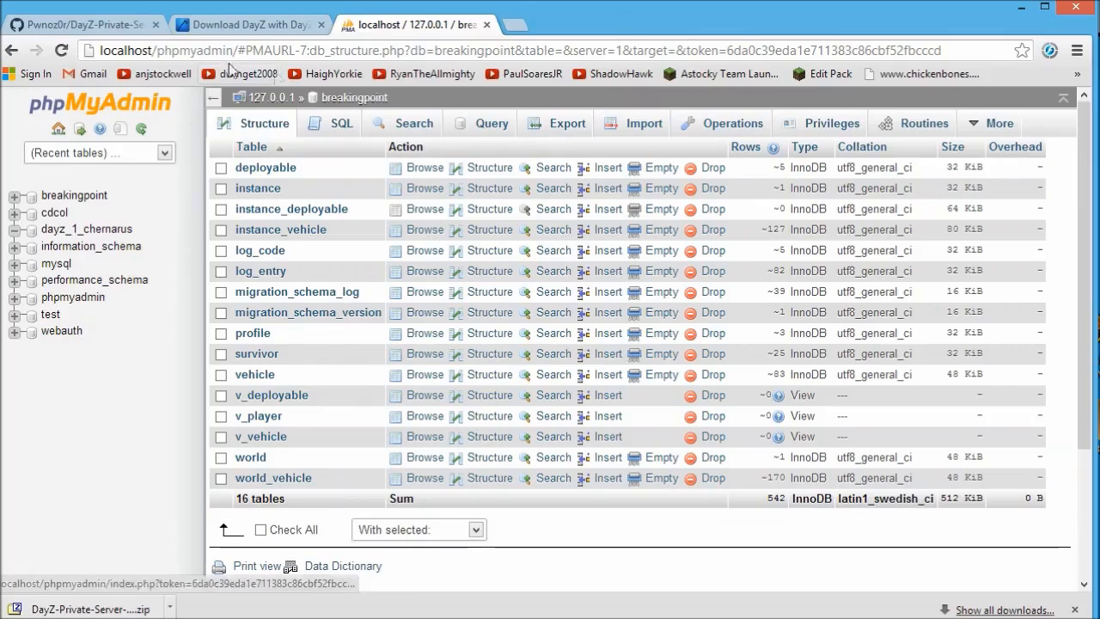
left_click(266, 100)
left_click(490, 123)
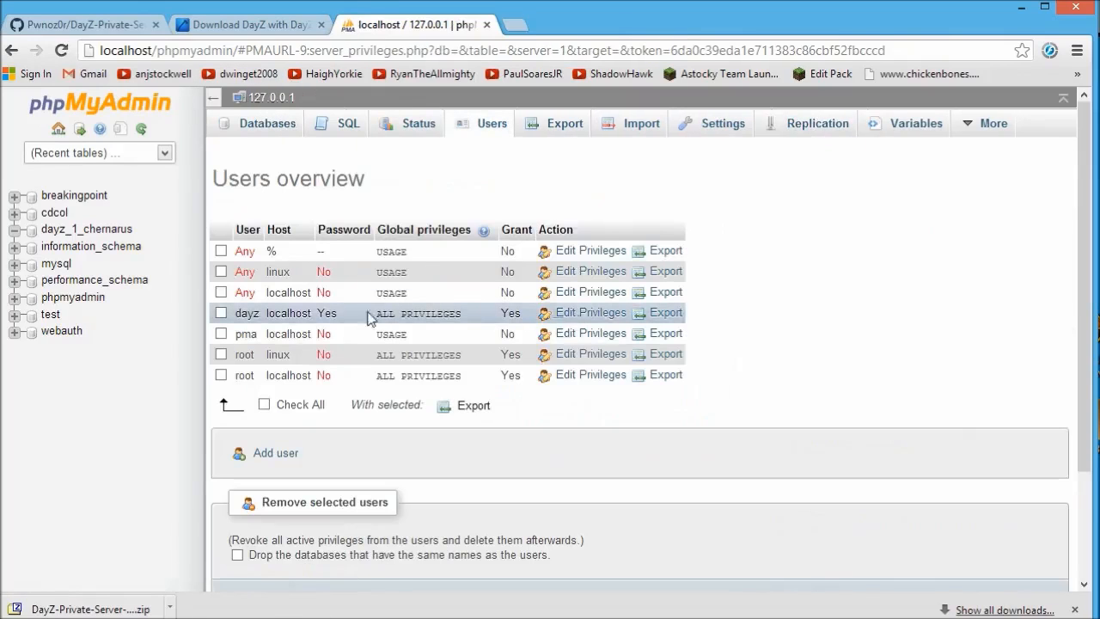
Review the dayz user's privileges, then open the empty dayz_1_chernarus database.
left_click(574, 313)
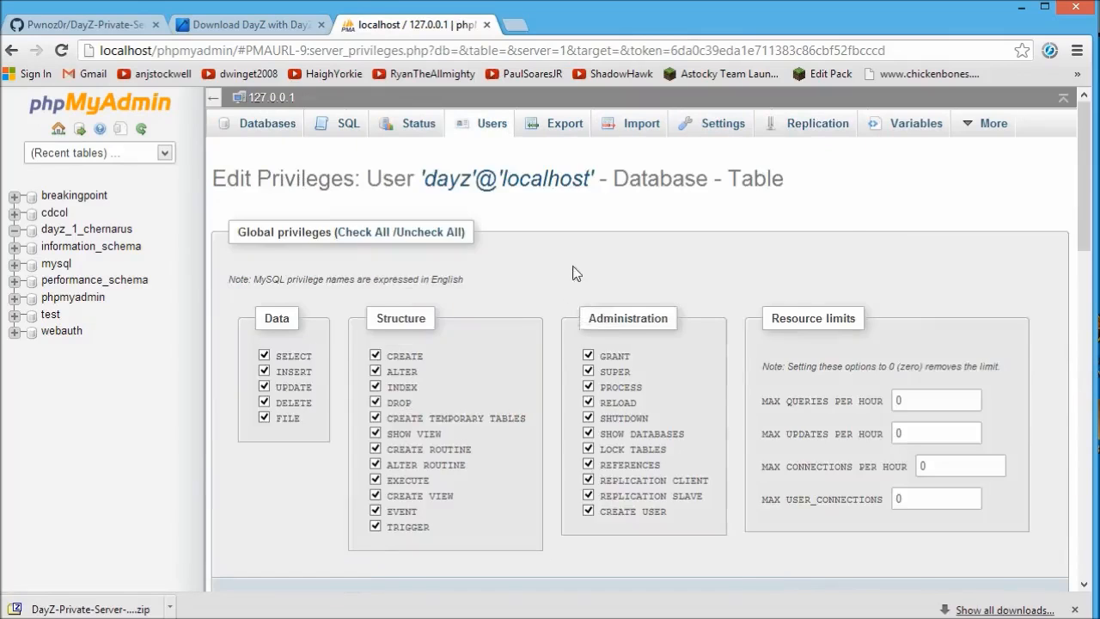
scroll(576, 270, "down", 3)
scroll(580, 271, "down", 4)
scroll(478, 298, "up", 2)
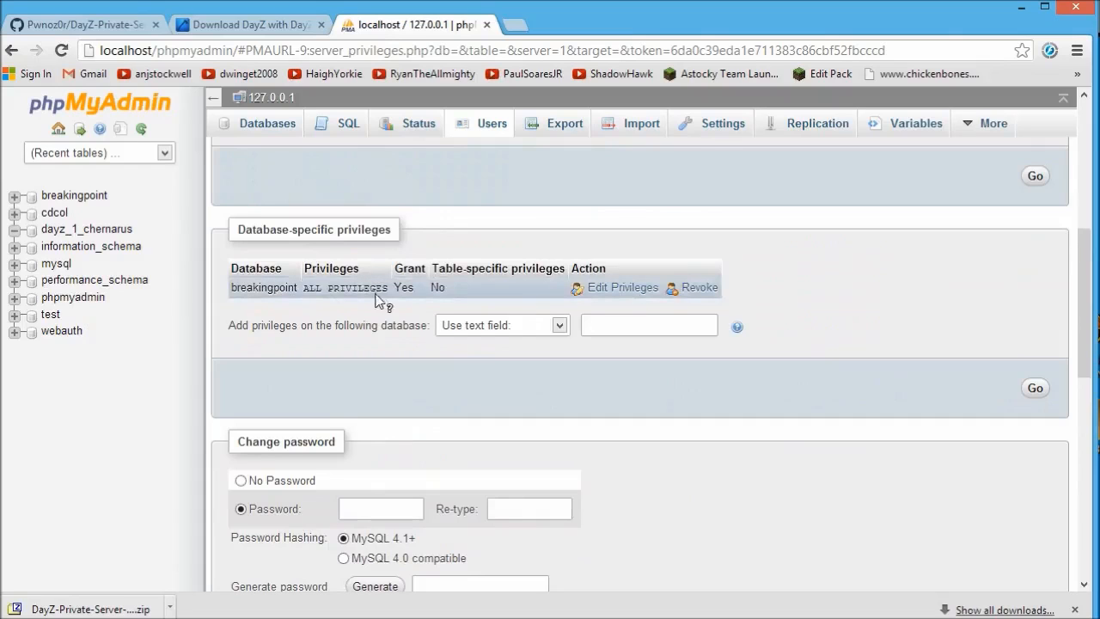
scroll(386, 303, "down", 3)
scroll(391, 306, "up", 10)
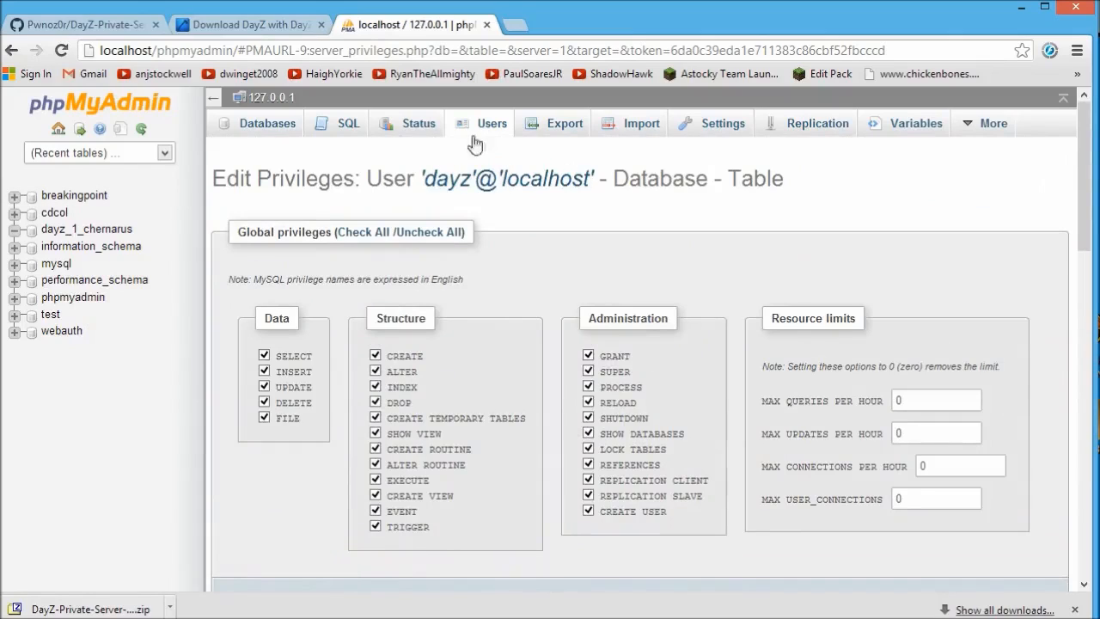
left_click(88, 231)
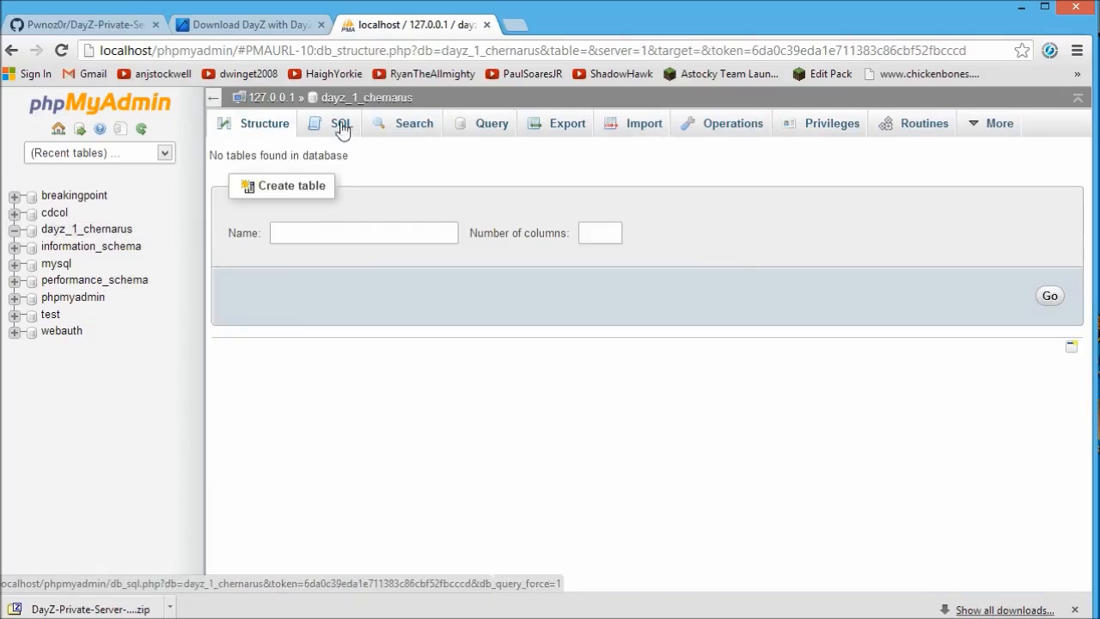
Start an import into dayz_1_chernarus and browse to D:\games\DayZ\arma 2 operation arrowhead.
left_click(639, 130)
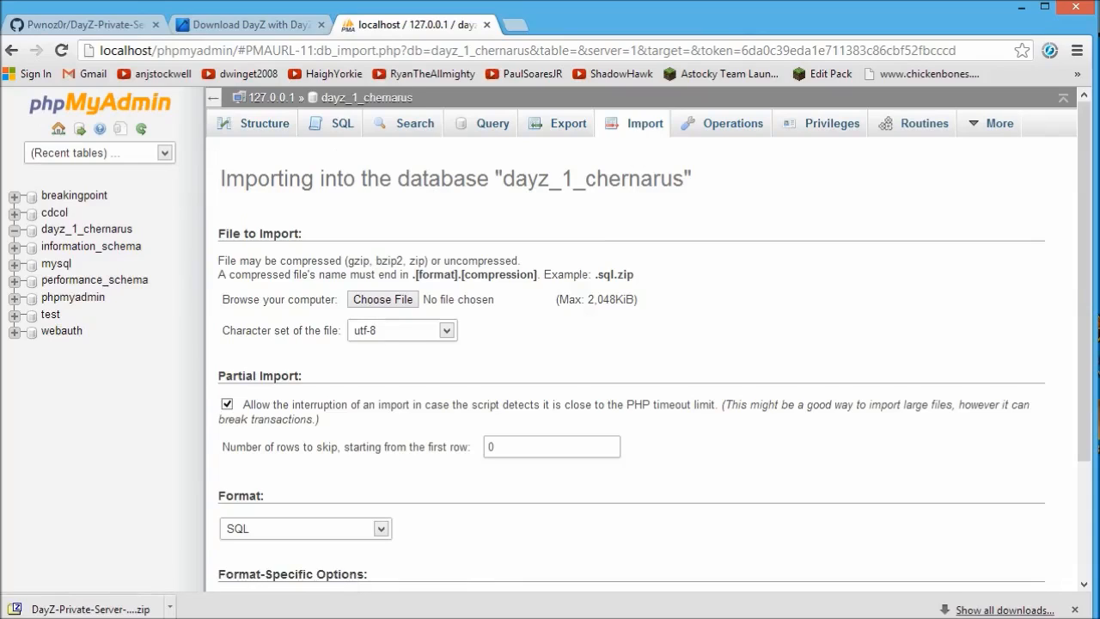
left_click(382, 302)
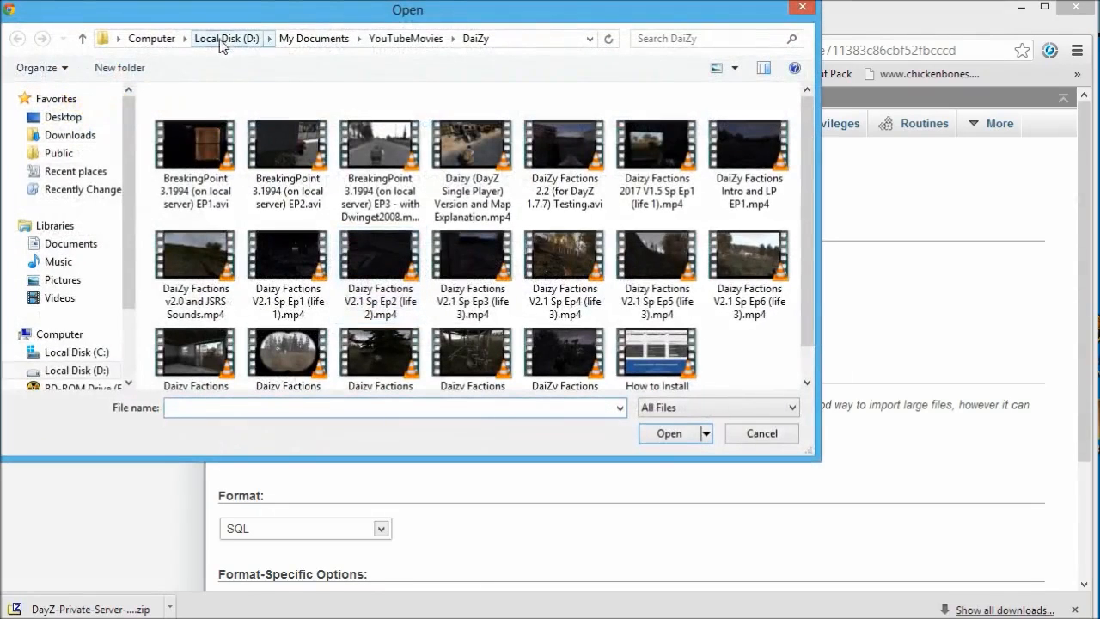
left_click(223, 37)
double_click(185, 282)
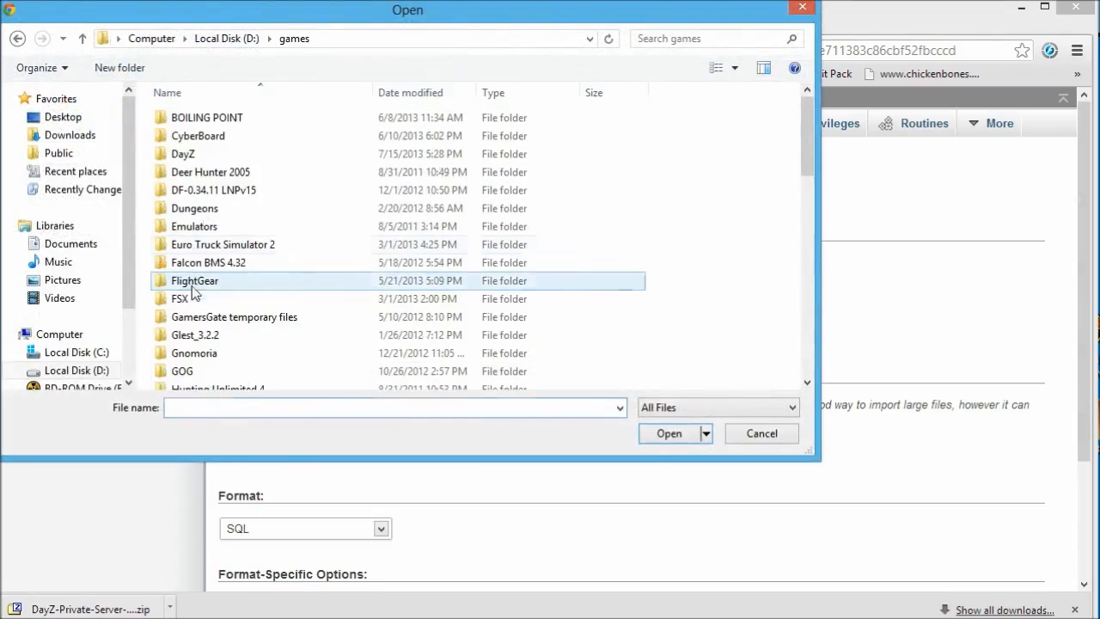
double_click(207, 154)
double_click(221, 120)
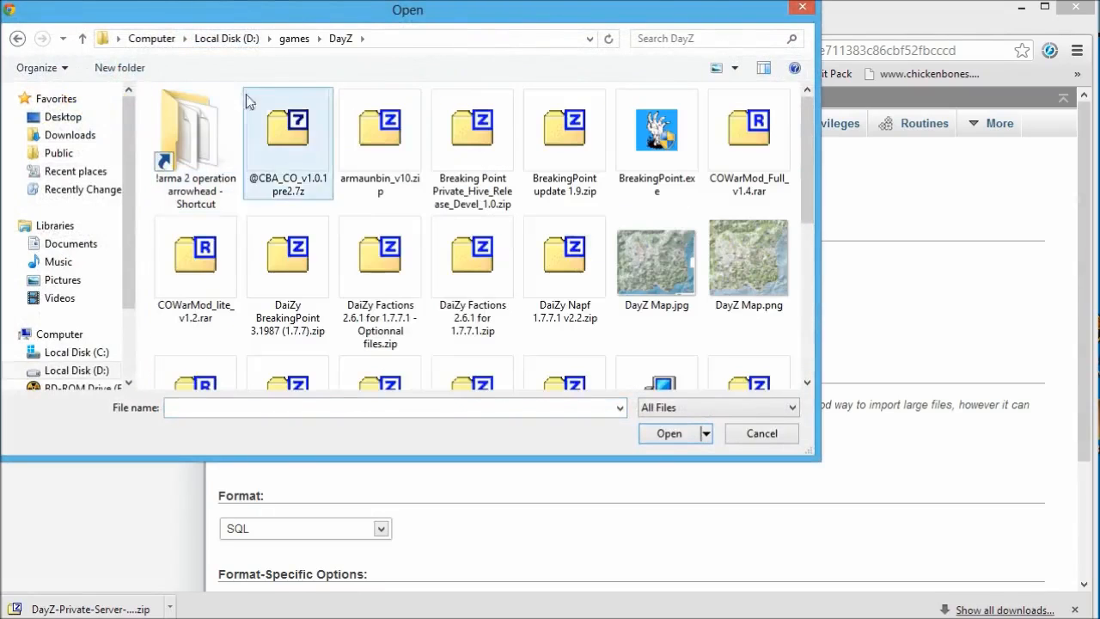
Choose dayz177.sql as the import file and run the import of its 198 queries.
left_click(237, 208)
scroll(287, 215, "down", 20)
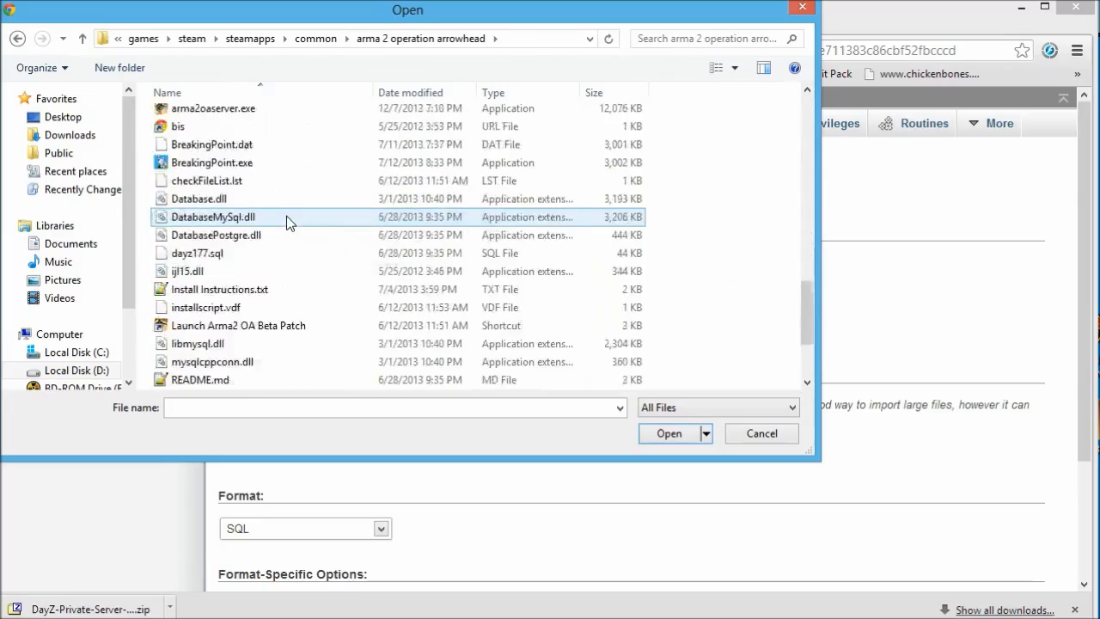
left_click(219, 128)
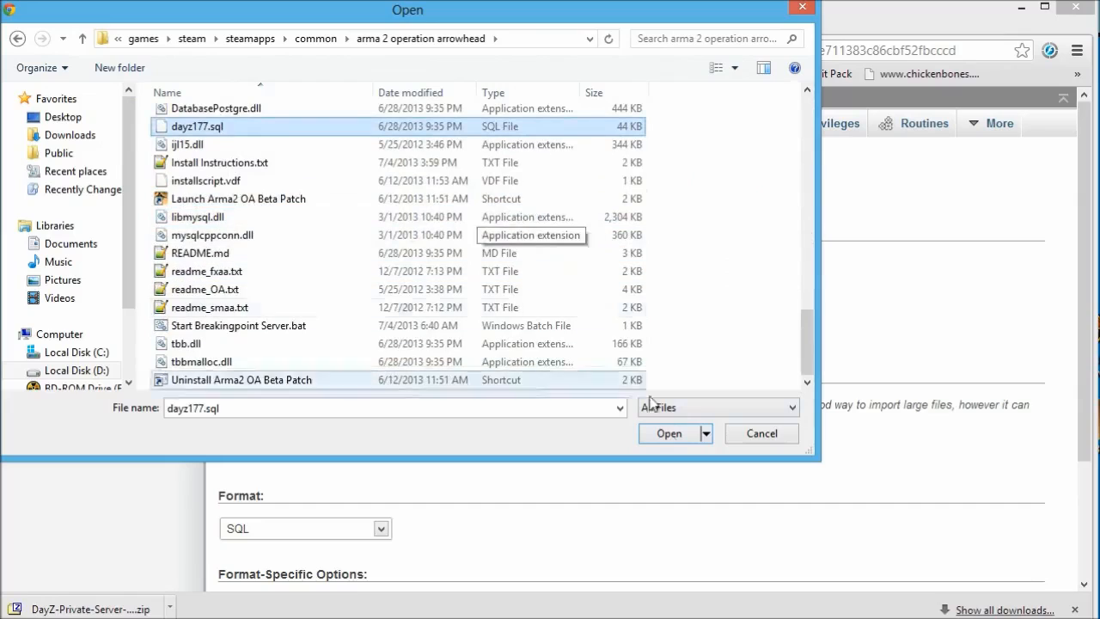
left_click(671, 436)
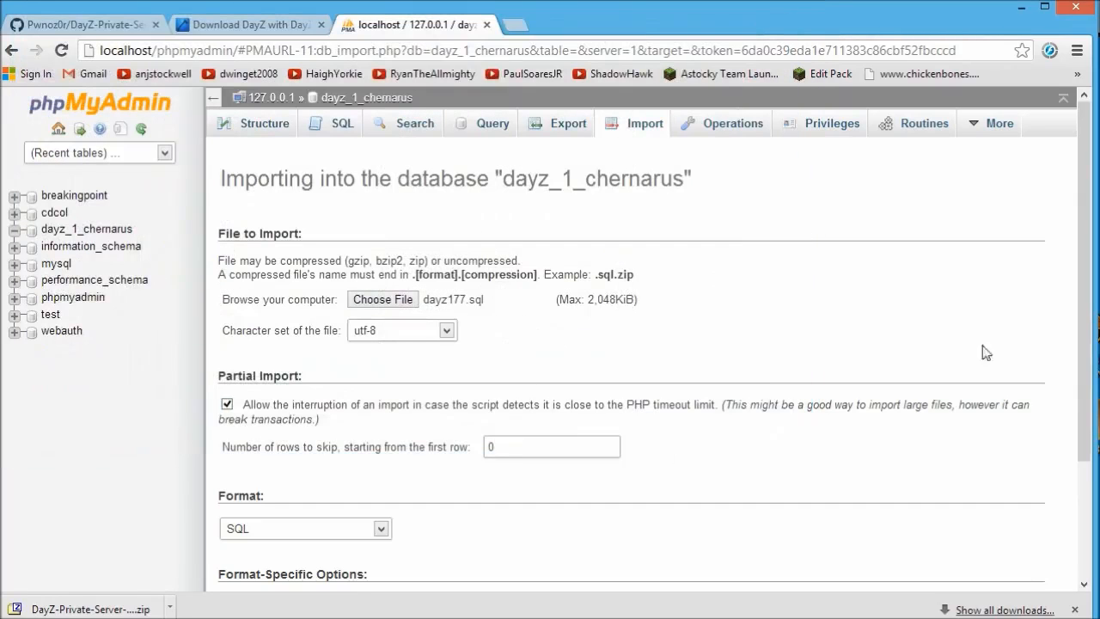
left_click_drag(1080, 261, 1086, 421)
left_click(248, 524)
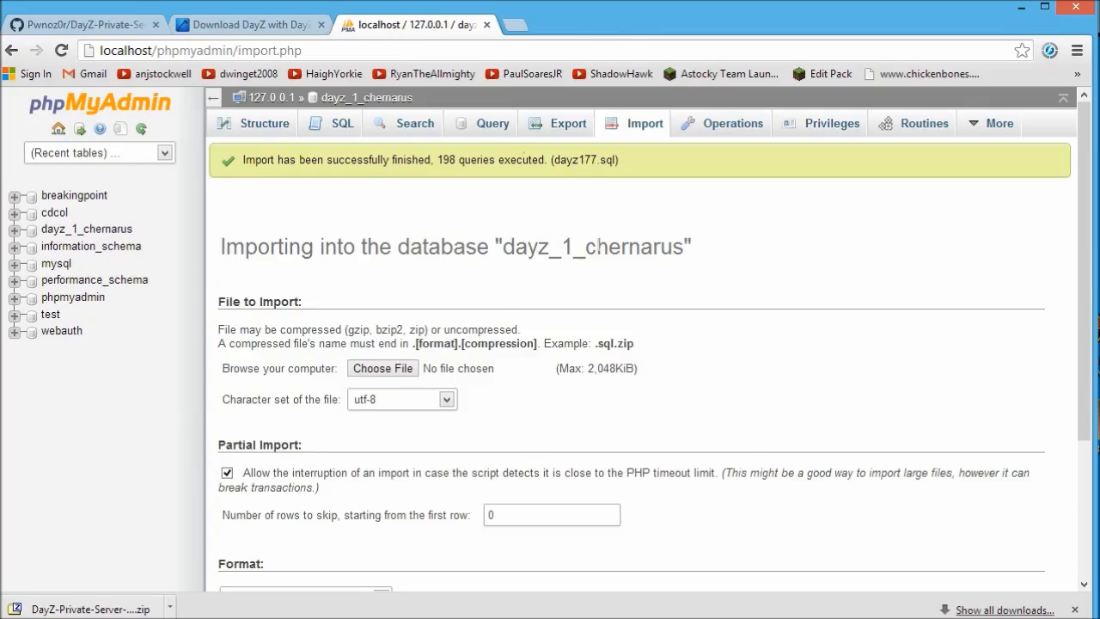
Expand dayz_1_chernarus in the sidebar and check its seven imported tables and procedures.
left_click(13, 229)
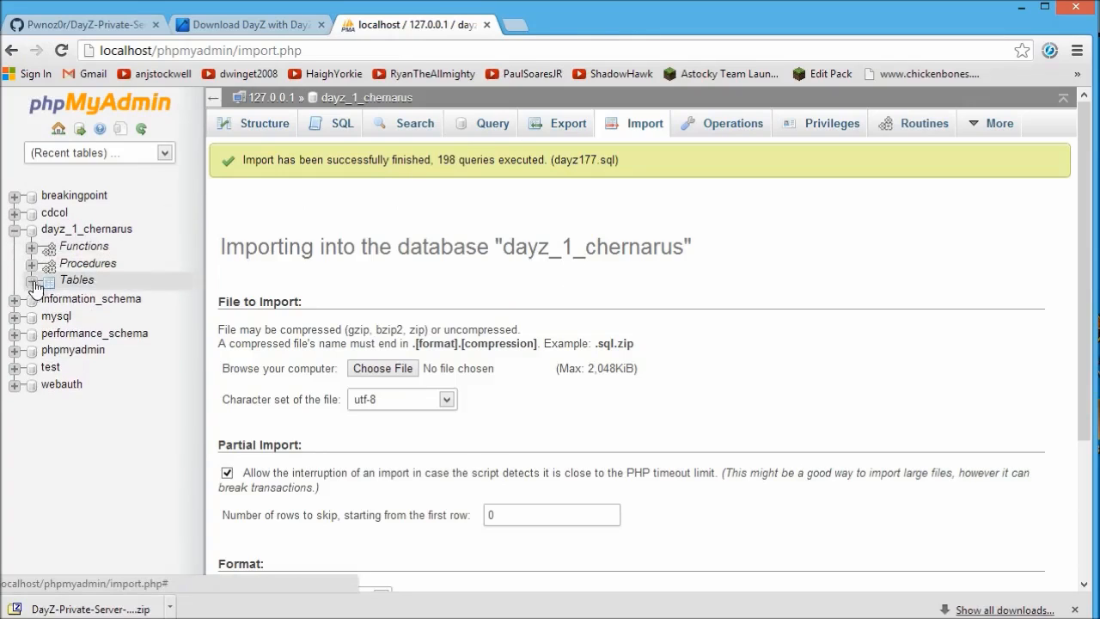
left_click(31, 282)
left_click(31, 282)
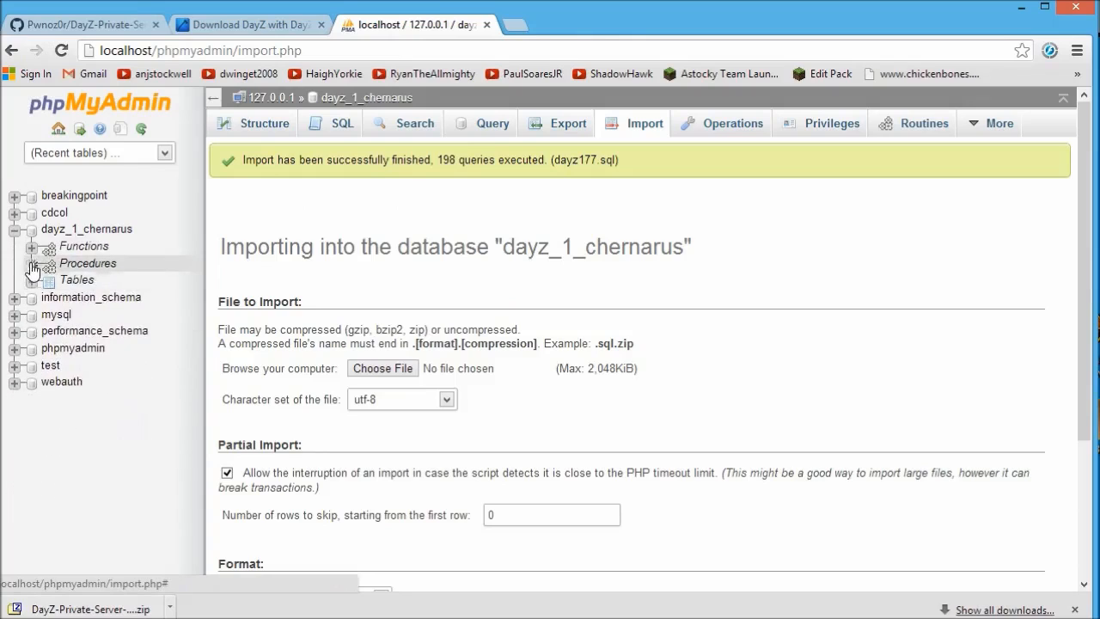
left_click(31, 265)
left_click(31, 265)
left_click(31, 282)
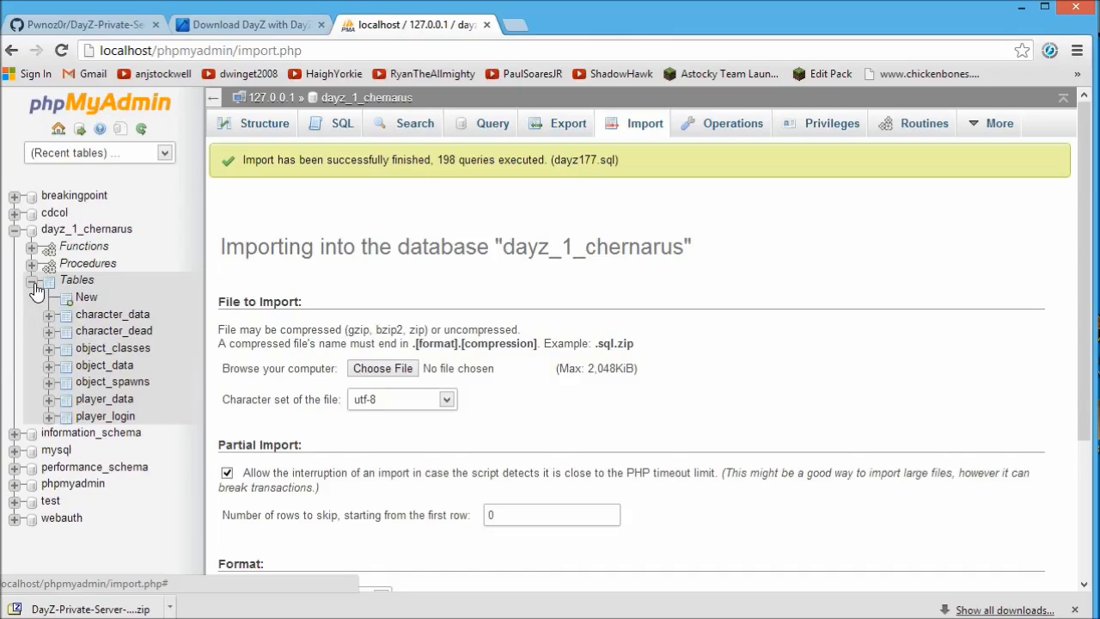
left_click(31, 281)
scroll(661, 290, "down", 3)
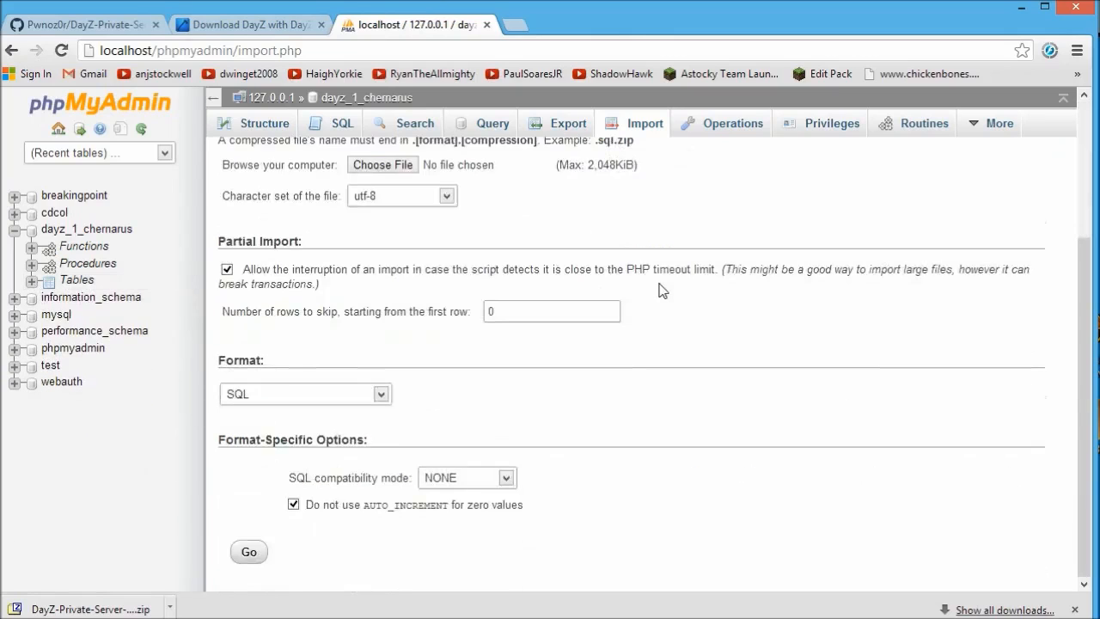
scroll(662, 290, "up", 3)
left_click(14, 230)
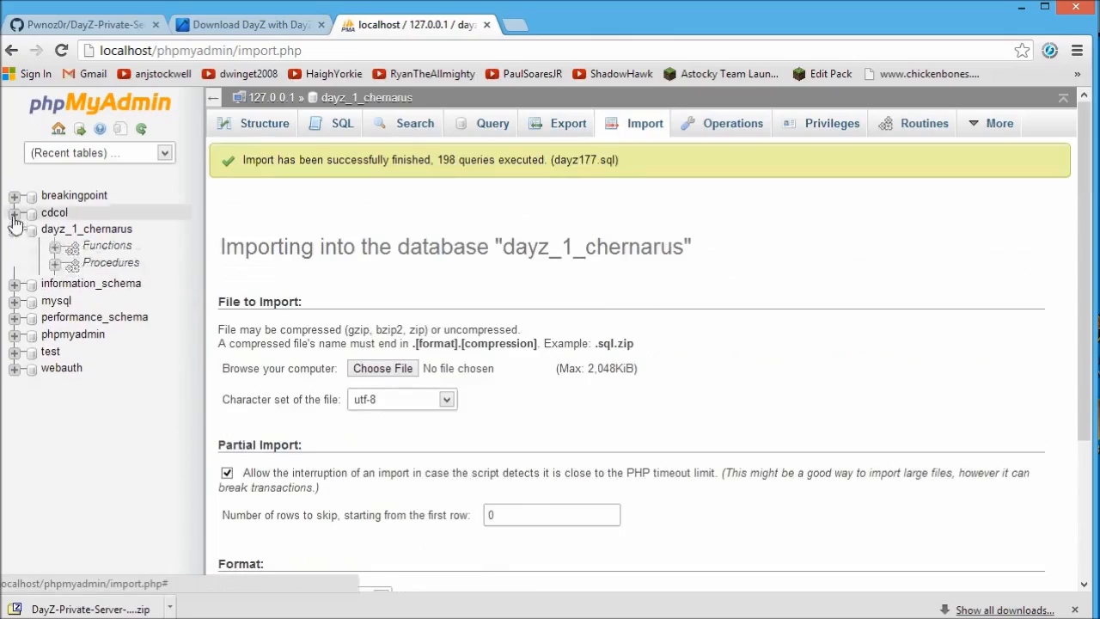
Glance at the breakingpoint database, then view character_data's columns and indexes in dayz_1_chernarus.
left_click(14, 197)
left_click(14, 197)
left_click(14, 229)
left_click(31, 280)
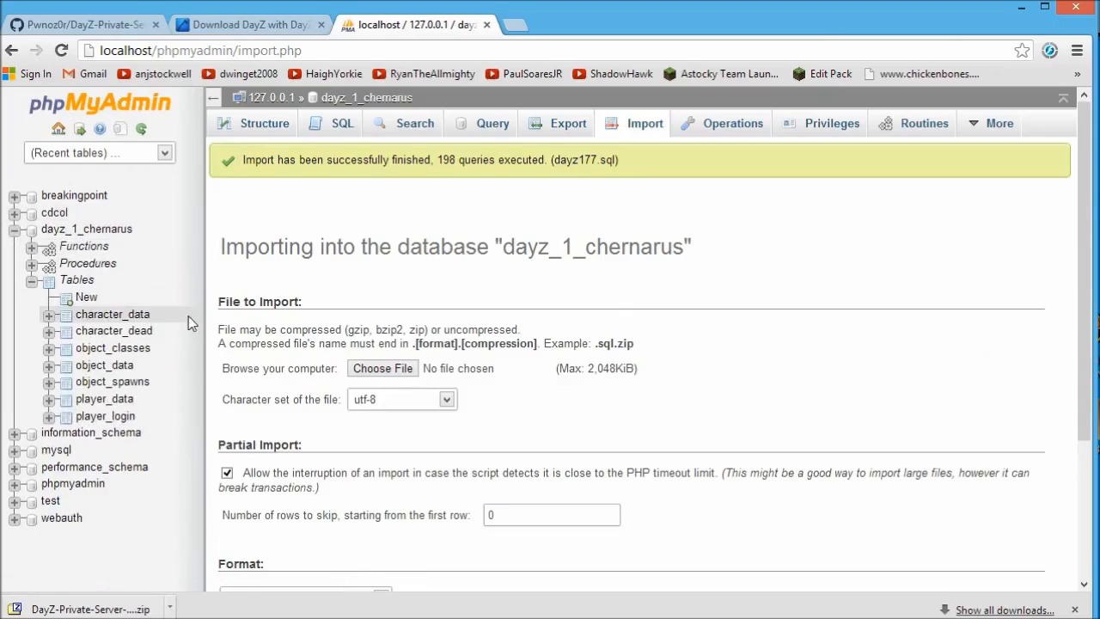
left_click(50, 316)
left_click(49, 315)
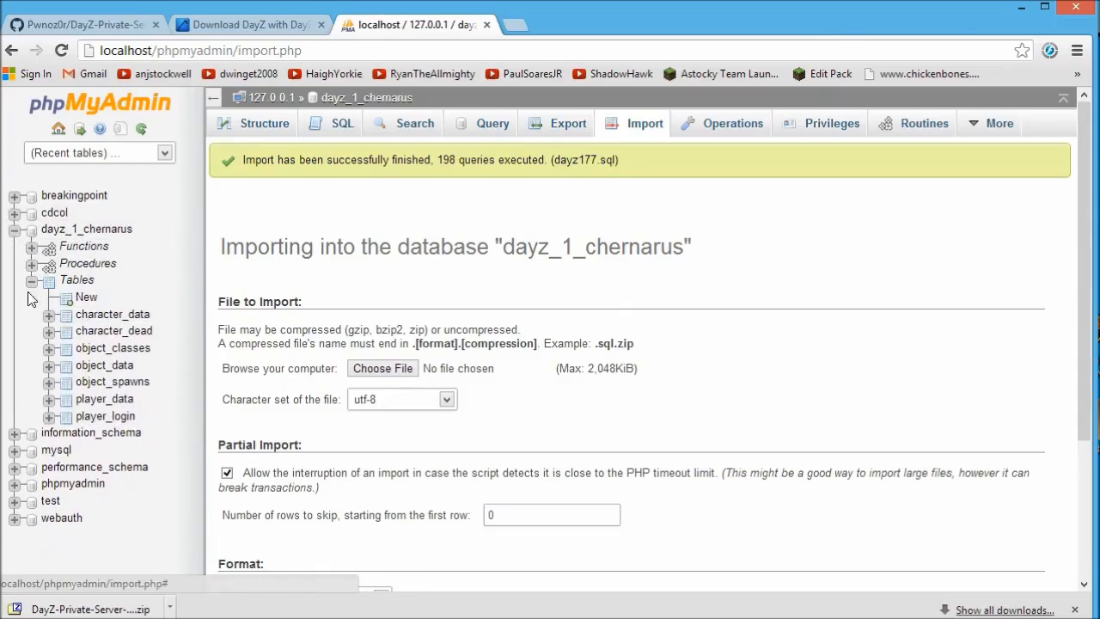
left_click(32, 282)
View the dayz_1_chernarus Structure page, then the server's Users overview with account privileges.
left_click(86, 230)
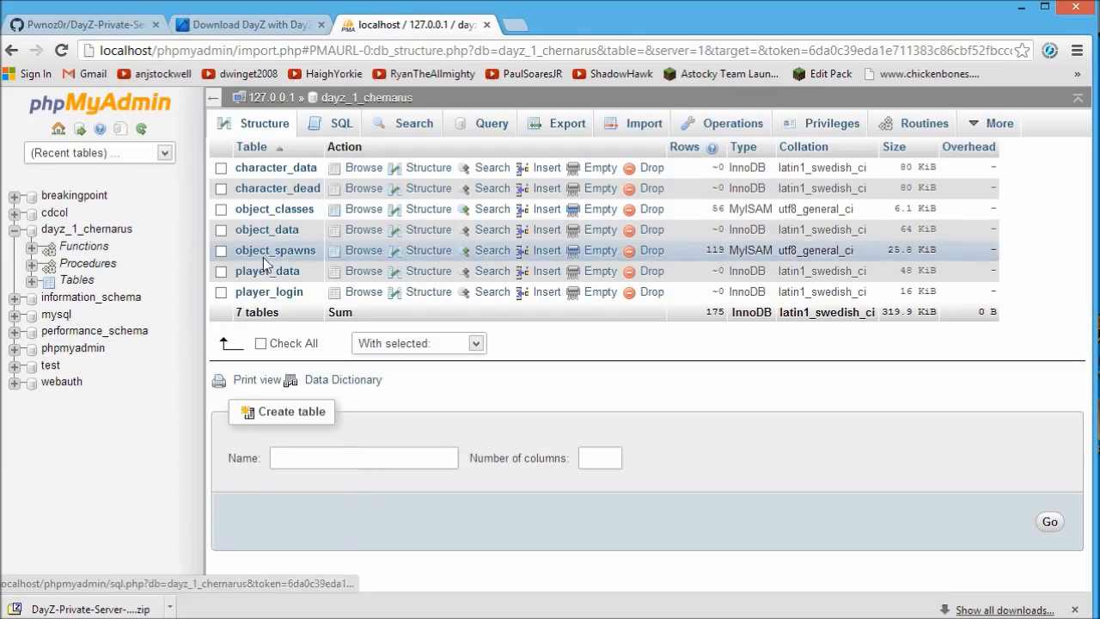
left_click(273, 97)
left_click(490, 126)
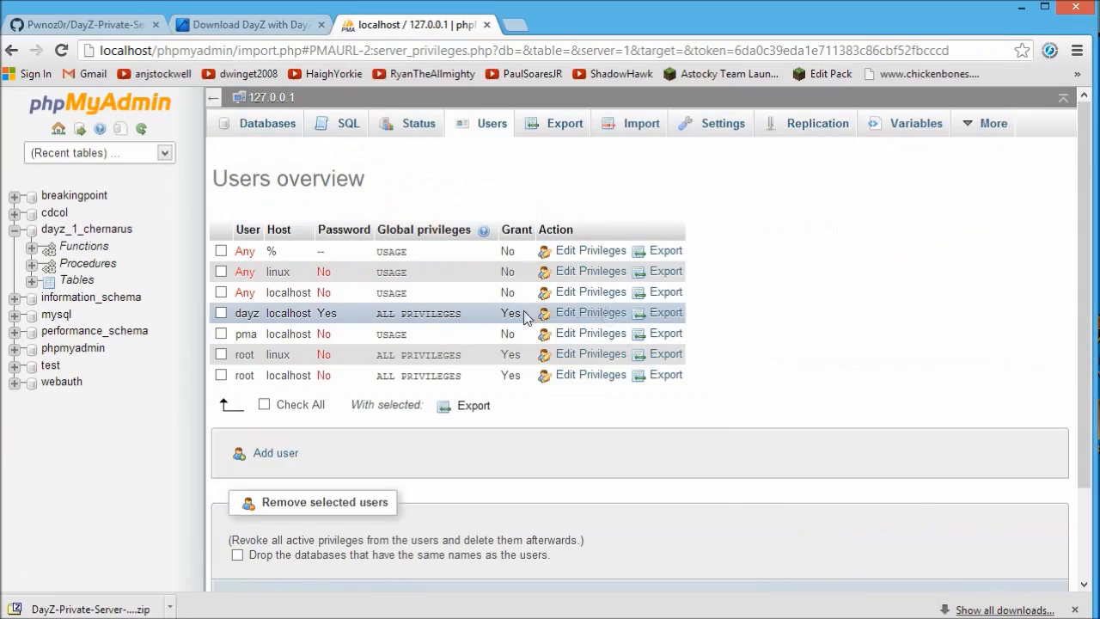
Minimize the Chrome window and the XAMPP Control Panel.
left_click(1017, 10)
left_click_drag(703, 45, 701, 65)
left_click(773, 61)
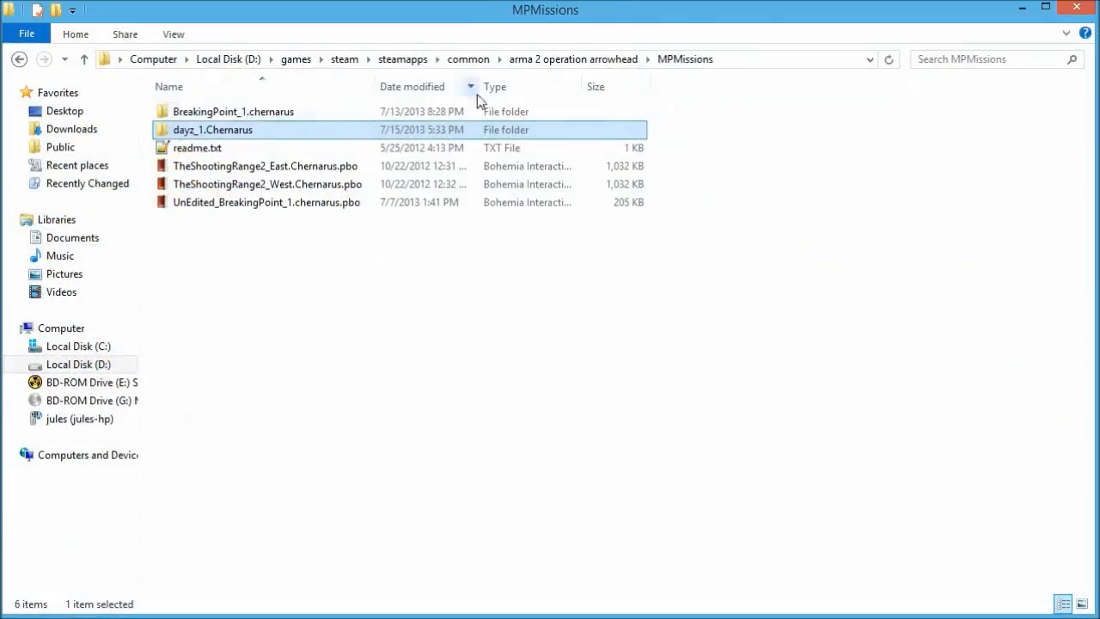
Go back to the arma 2 operation arrowhead folder and find cfgdayz in the 7-Zip archive.
left_click(574, 62)
scroll(311, 464, "down", 5)
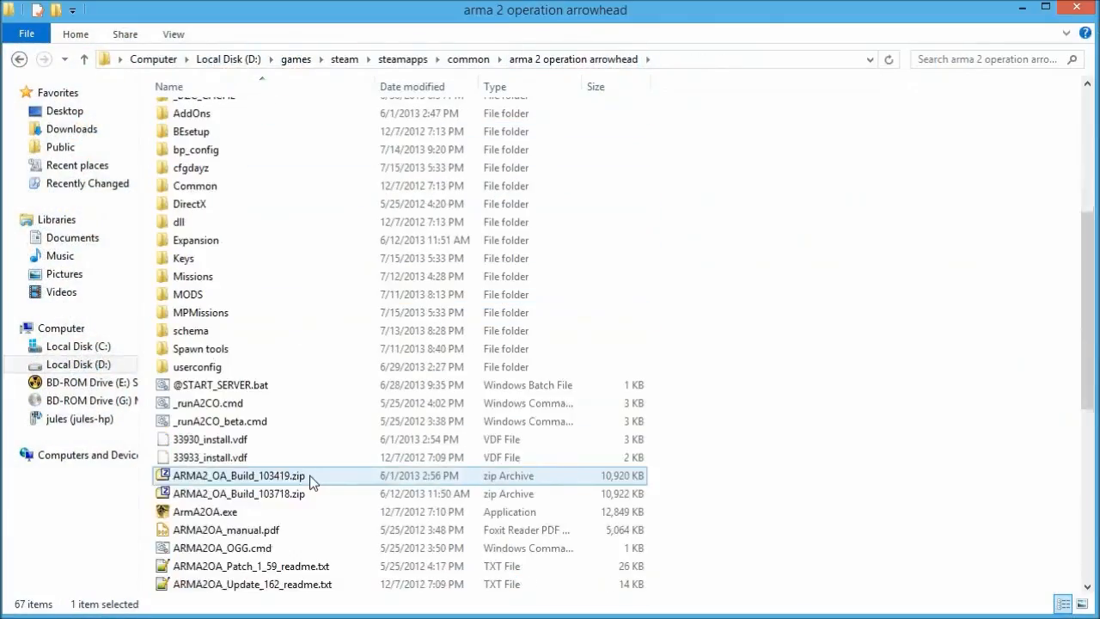
scroll(311, 481, "down", 8)
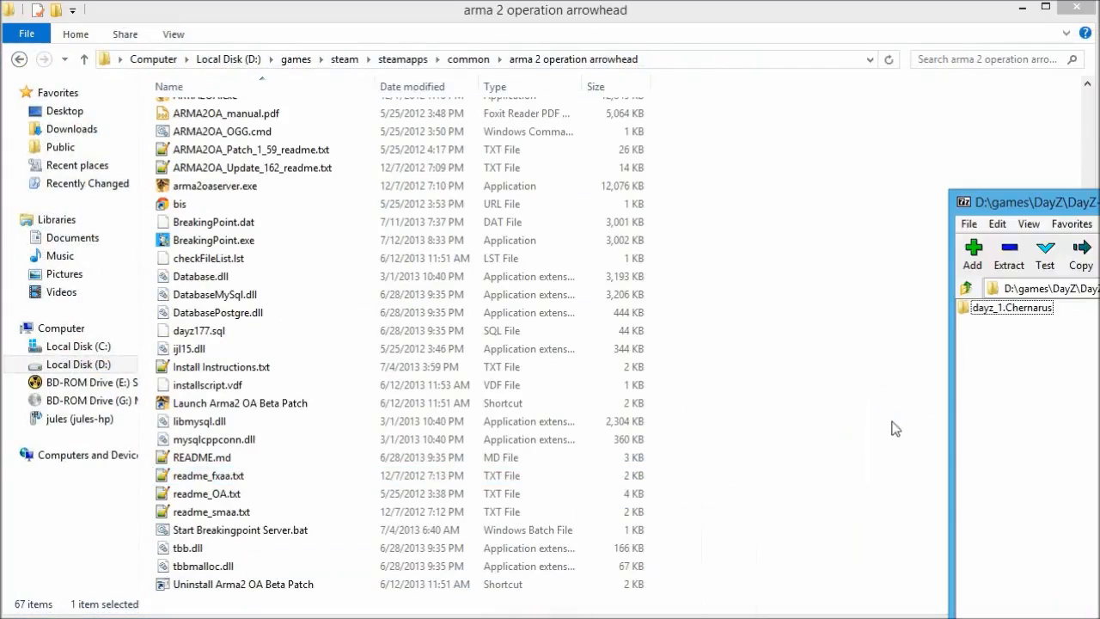
left_click_drag(1066, 207, 910, 226)
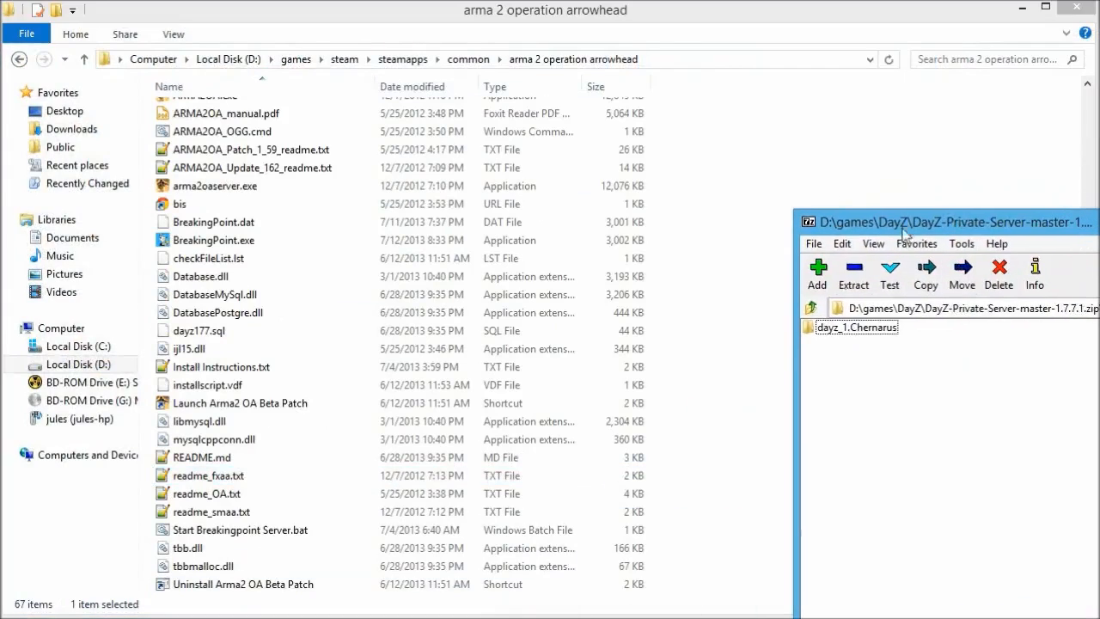
left_click(811, 309)
left_click(830, 344)
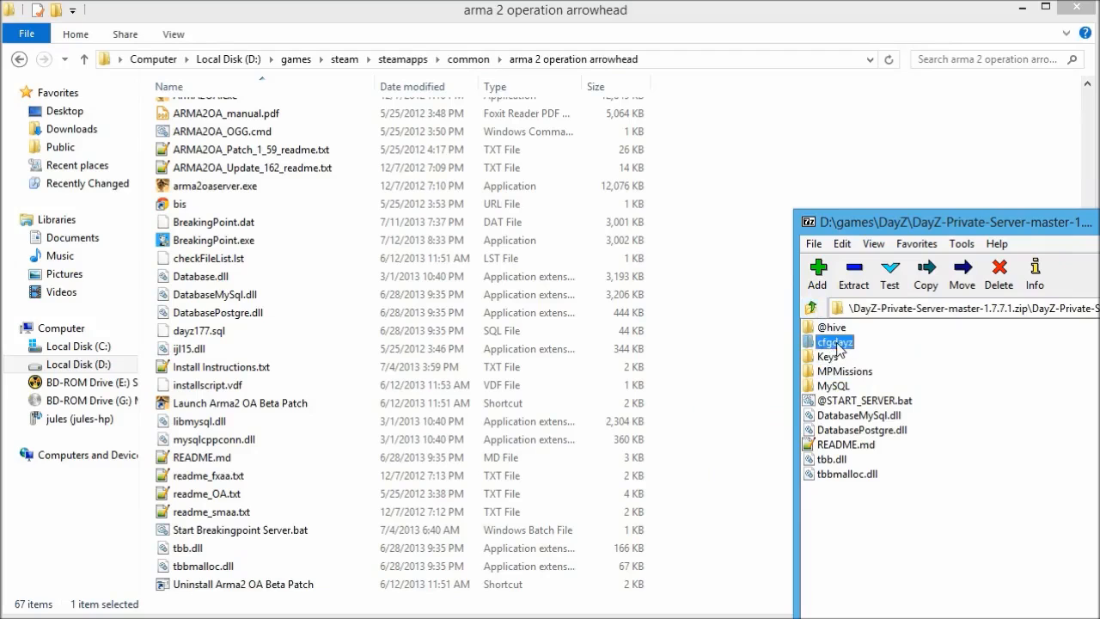
Open the cfgdayz folder in Explorer and bring up server.cfg's context menu.
left_click(272, 286)
scroll(271, 290, "up", 13)
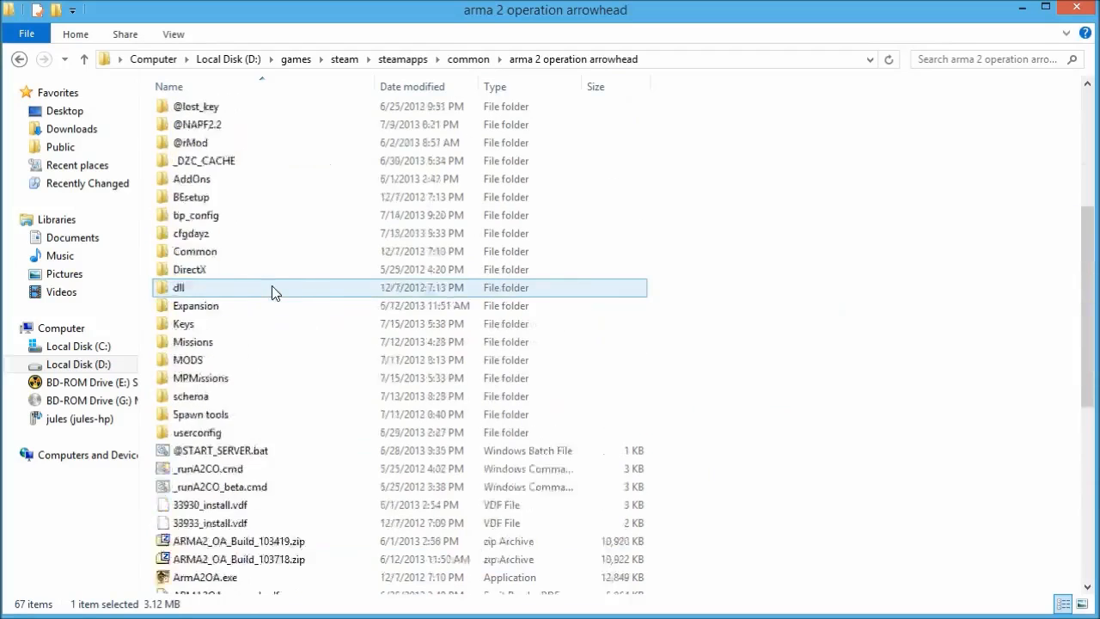
scroll(267, 310, "down", 2)
double_click(209, 368)
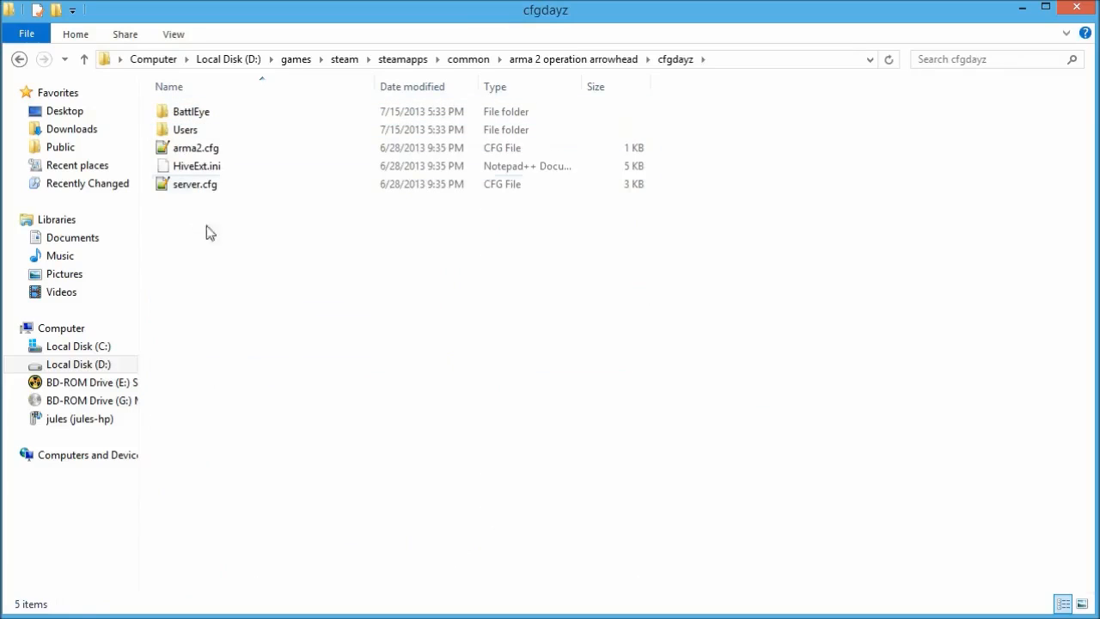
left_click(207, 185)
right_click(212, 185)
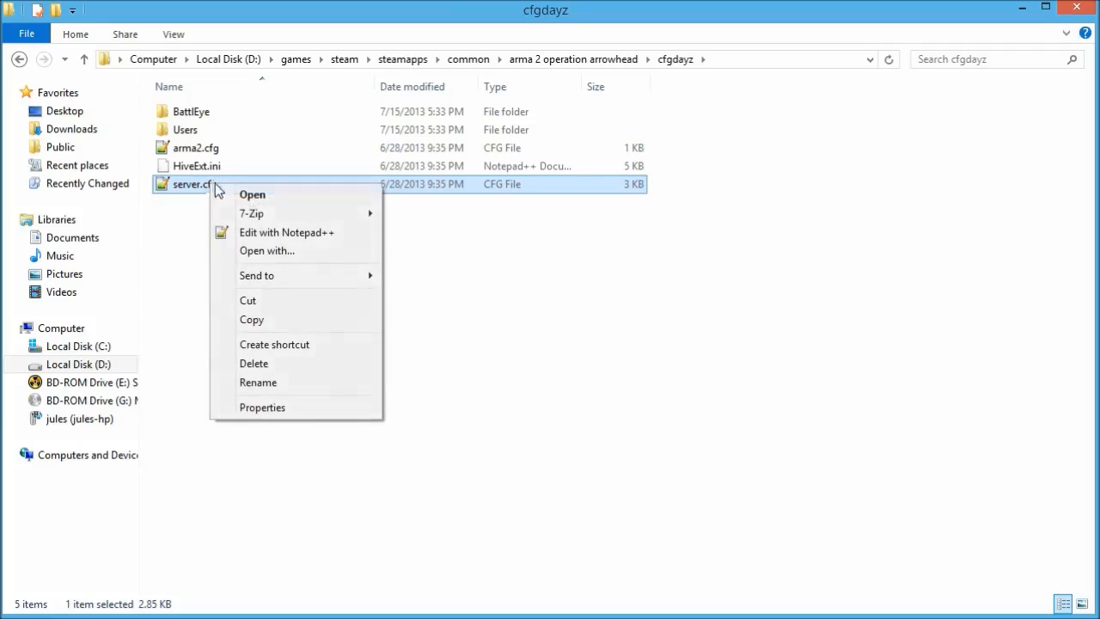
Open server.cfg in Notepad++ and resize the editor window to full height.
left_click(289, 232)
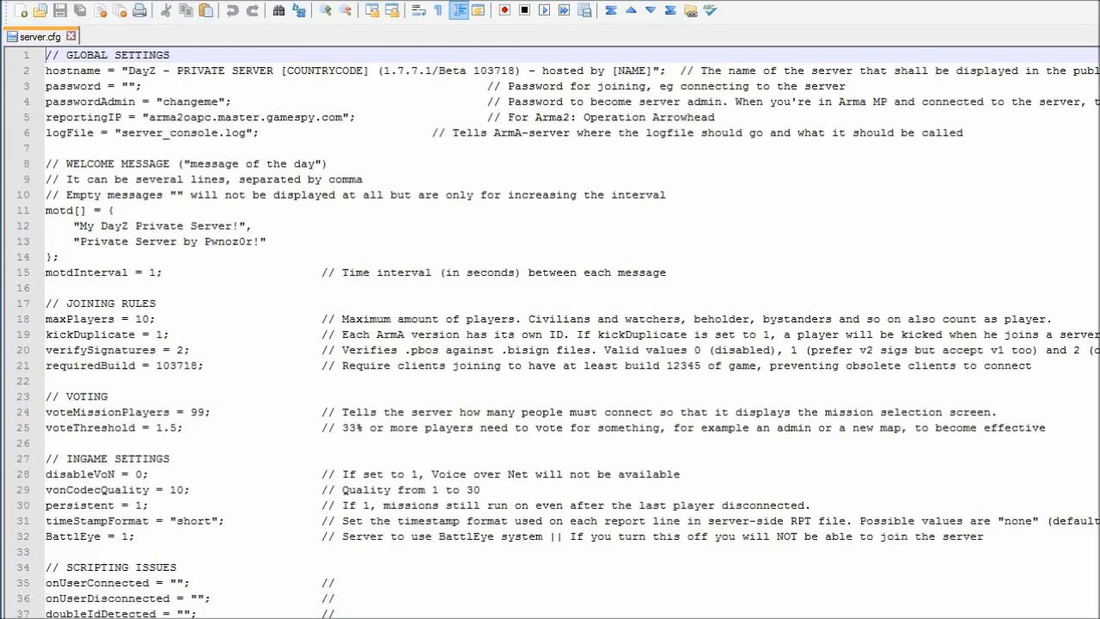
left_click_drag(2, 617, 211, 393)
left_click_drag(707, 0, 499, 14)
left_click_drag(0, 437, 1, 617)
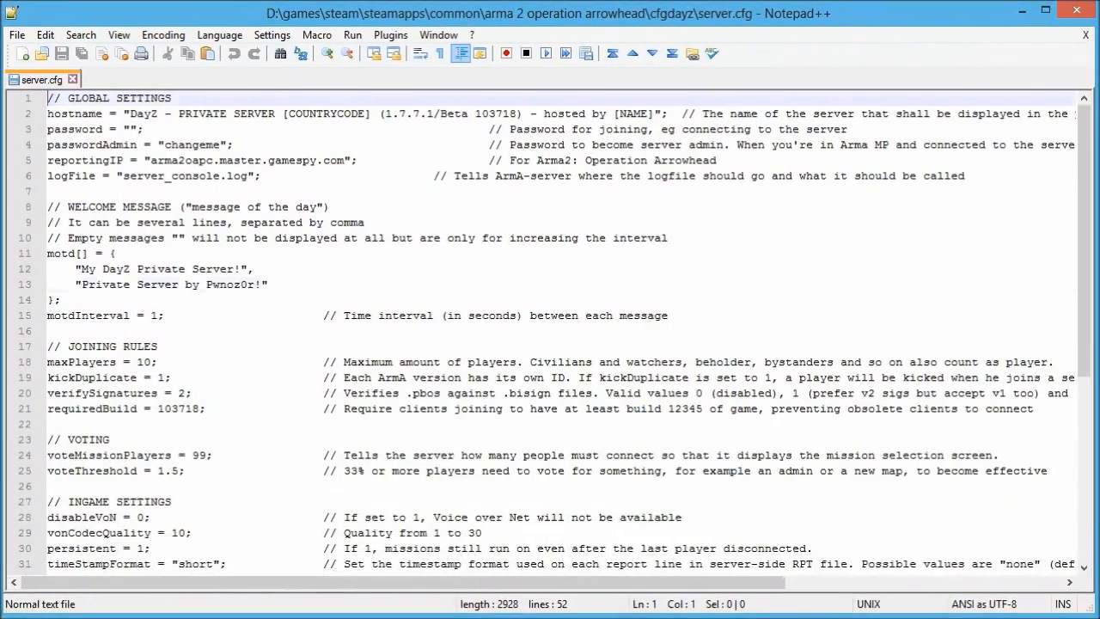
left_click(192, 285)
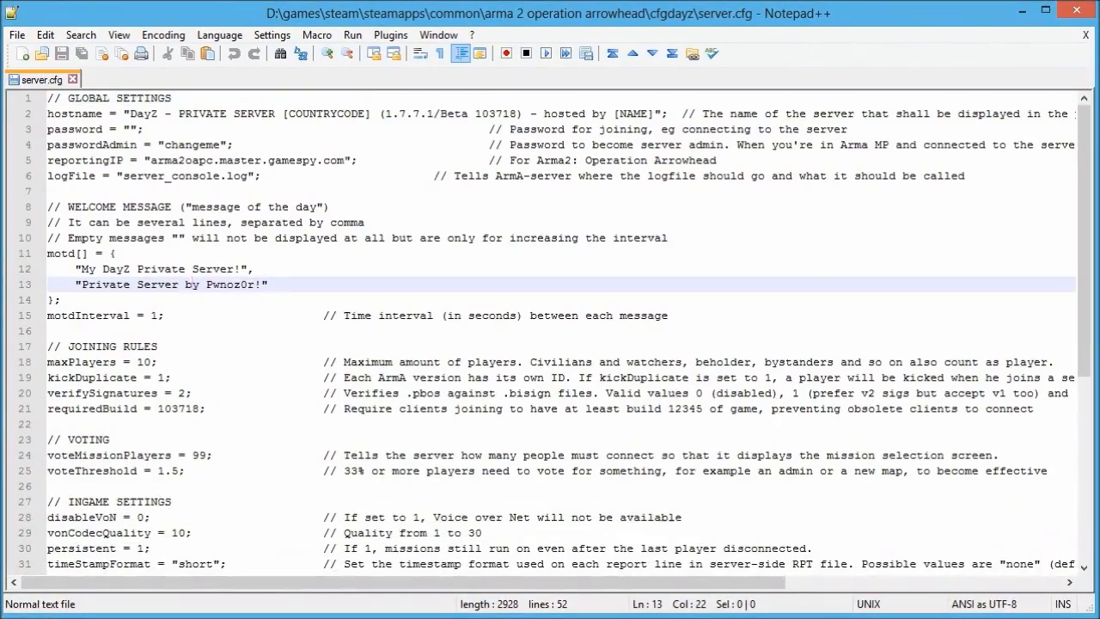
Replace 'DayZ - PRIVATE' in the line 2 hostname with the host's name followed by '- DayZ'.
left_click(131, 114)
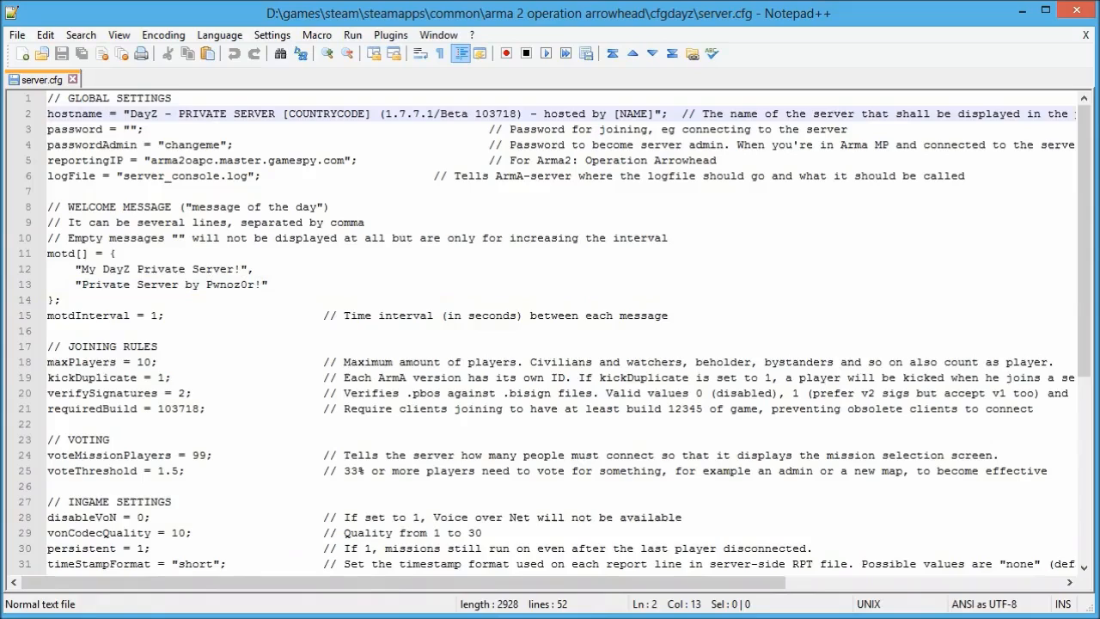
left_click_drag(131, 114, 376, 113)
left_click(501, 113)
left_click_drag(129, 114, 283, 114)
type("A")
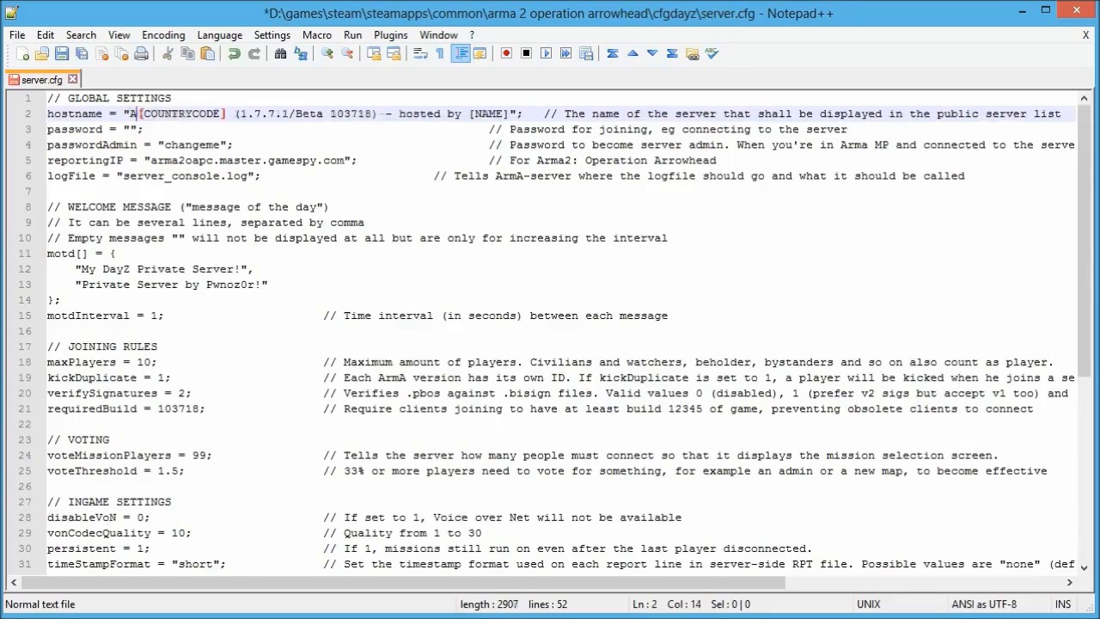
type("n")
type("jstockwell")
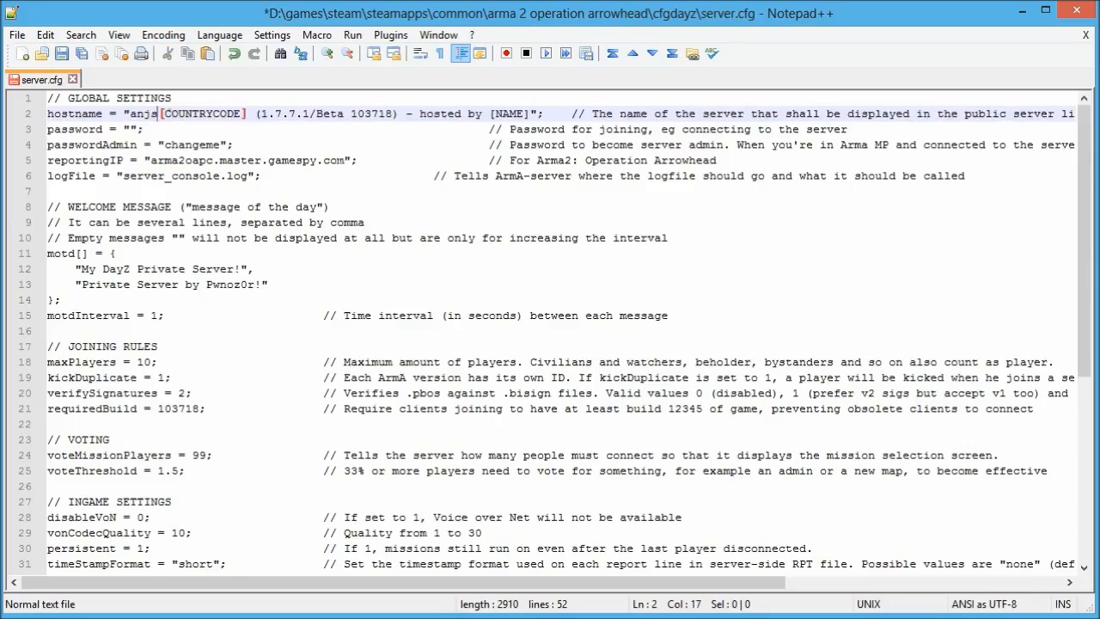
key("BackSpace")
type("- DayZ")
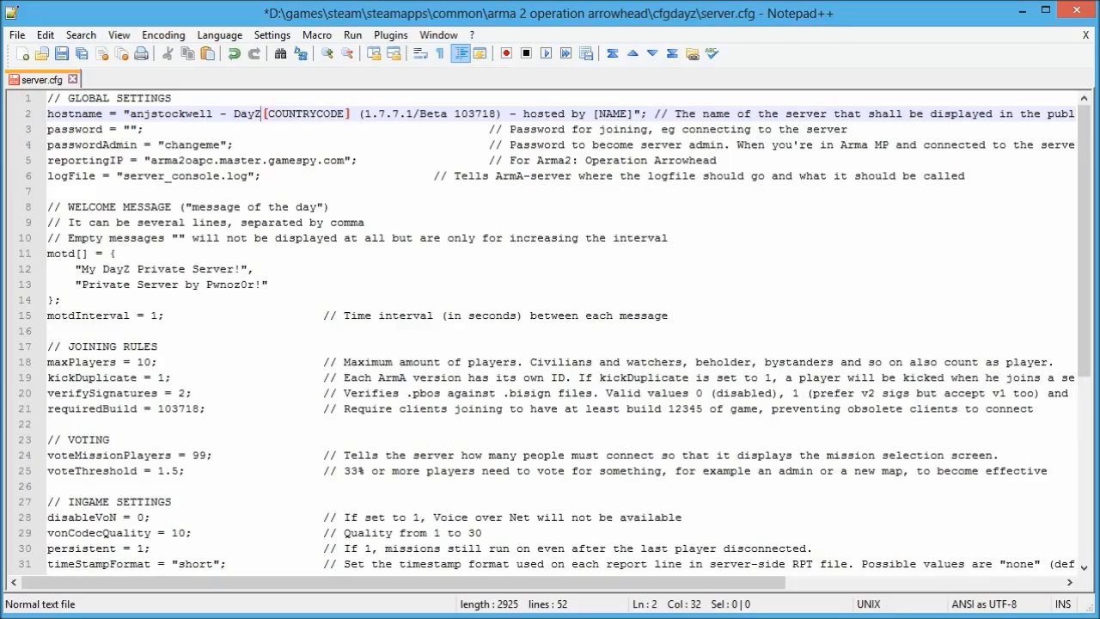
Replace the [COUNTRYCODE] placeholder with US and select '- hosted by [NAME]'.
key("shift+Right")
key("shift+Right")
key("shift+Right")
key("shift+Right")
key("shift+Right")
key("shift+Right")
key("shift+Right")
key("shift+Right")
key("shift+Right")
key("shift+Right")
key("shift+Right")
key("shift+Right")
key("shift+Right")
key("shift+Right")
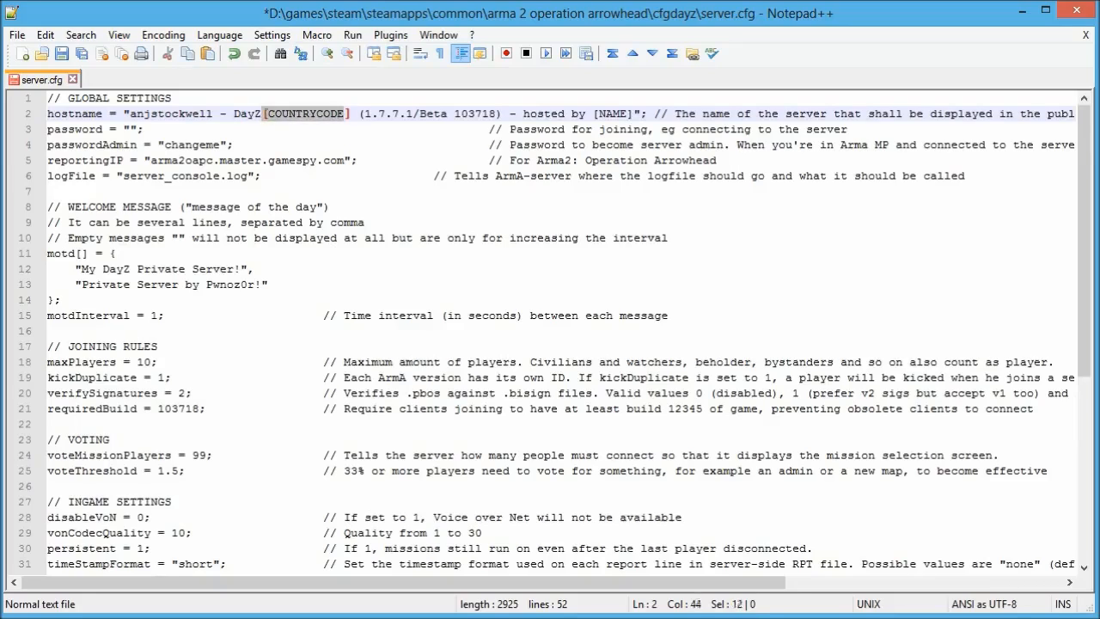
key("shift+Left")
type("US")
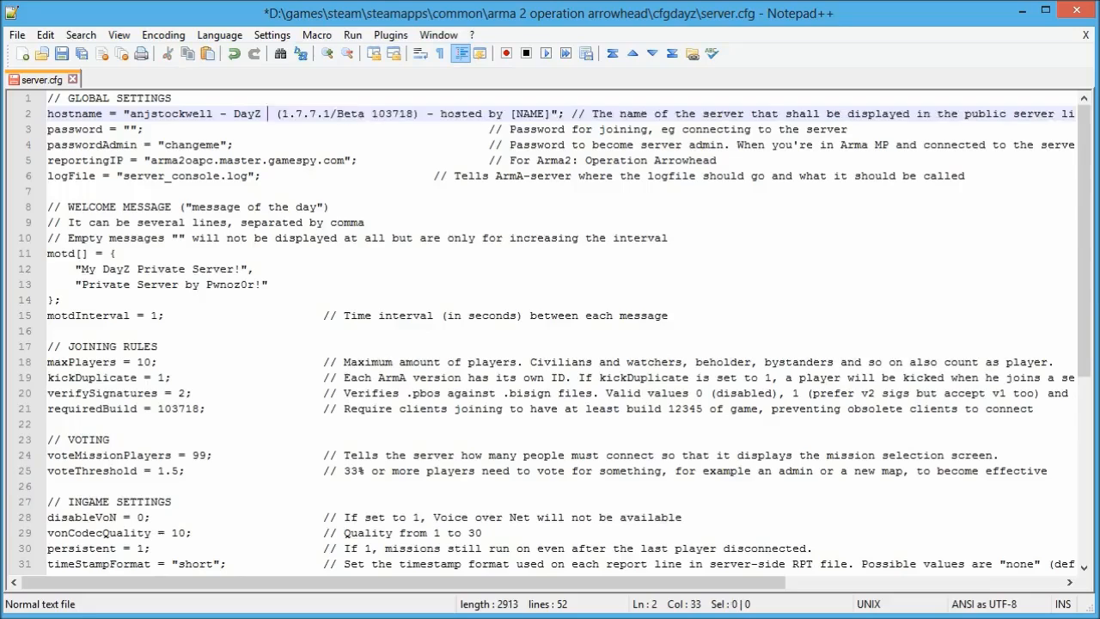
key("Right")
key("Right")
key("Right")
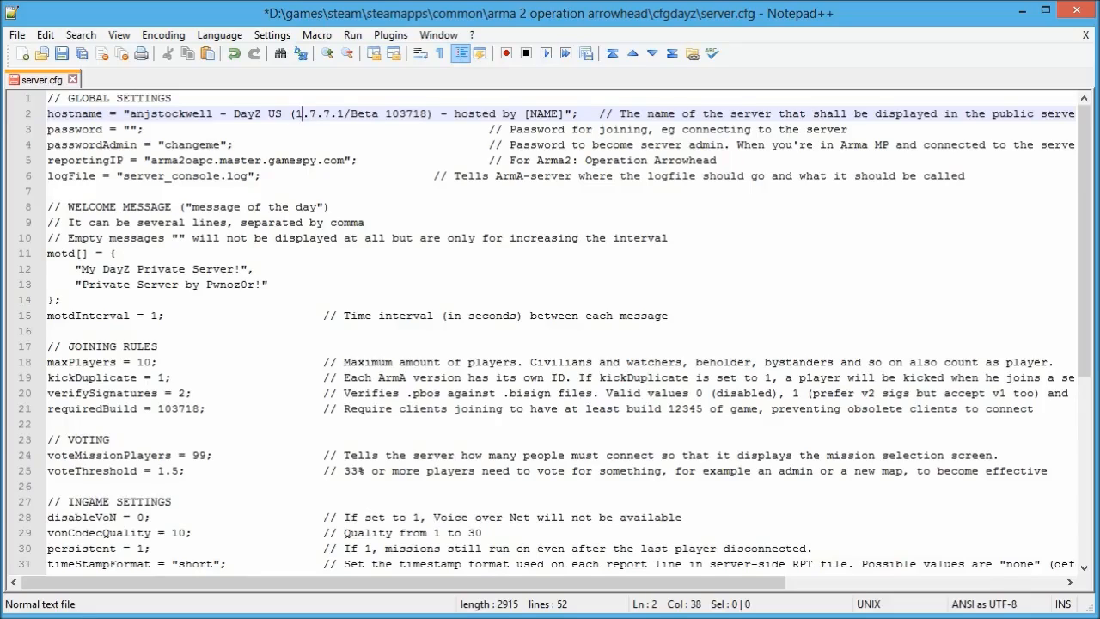
left_click_drag(440, 114, 564, 113)
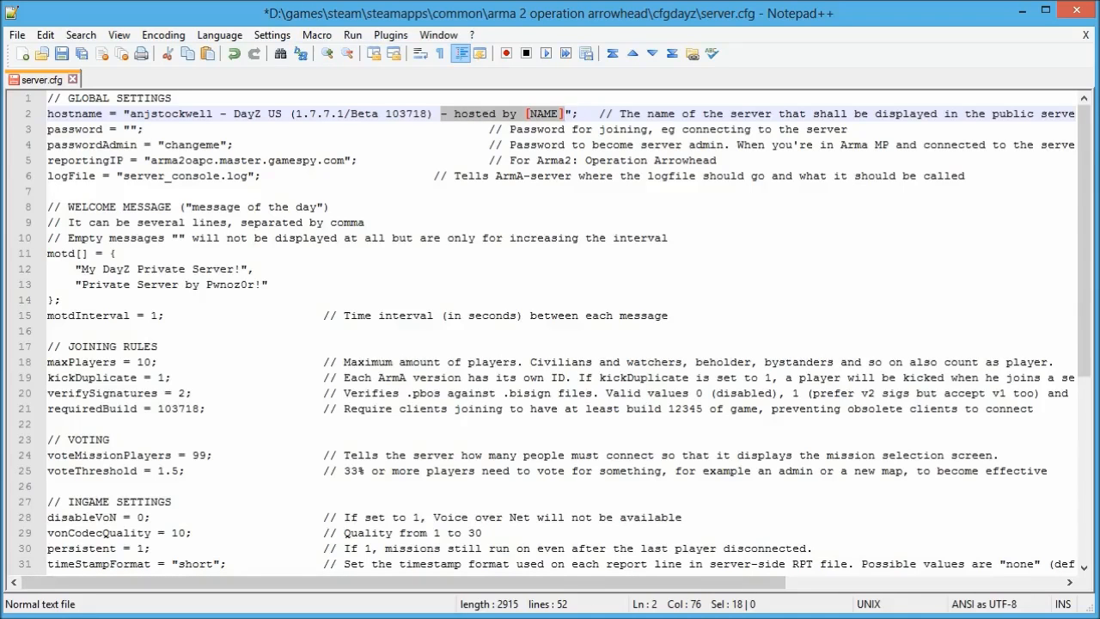
Minimize the editor and Explorer, launch DayZ Commander, and clear its name filter.
left_click(1022, 10)
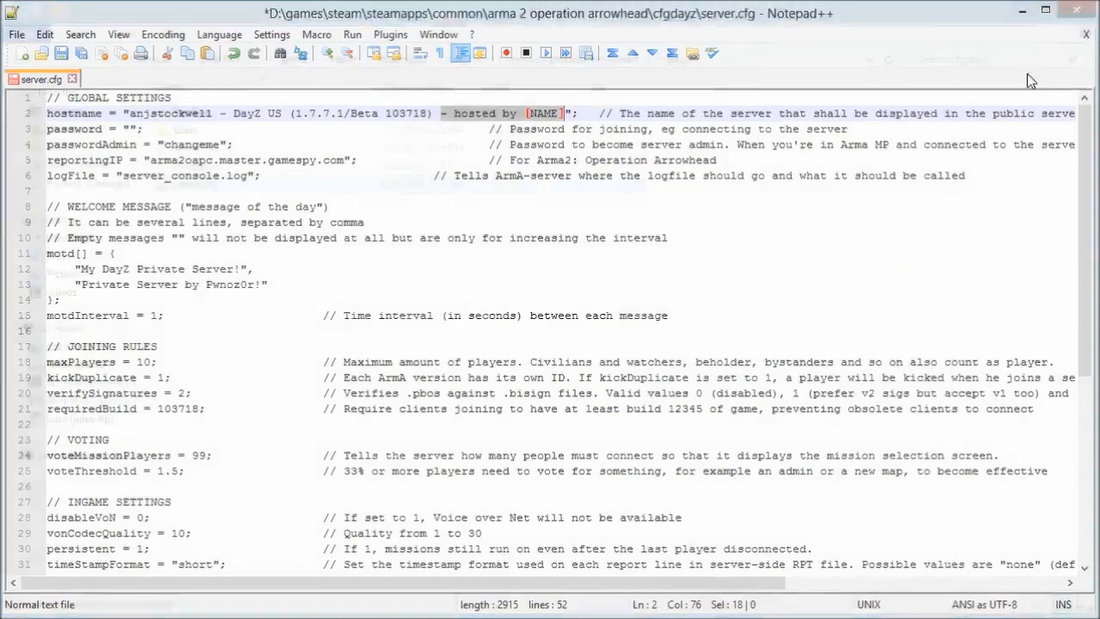
left_click(1022, 9)
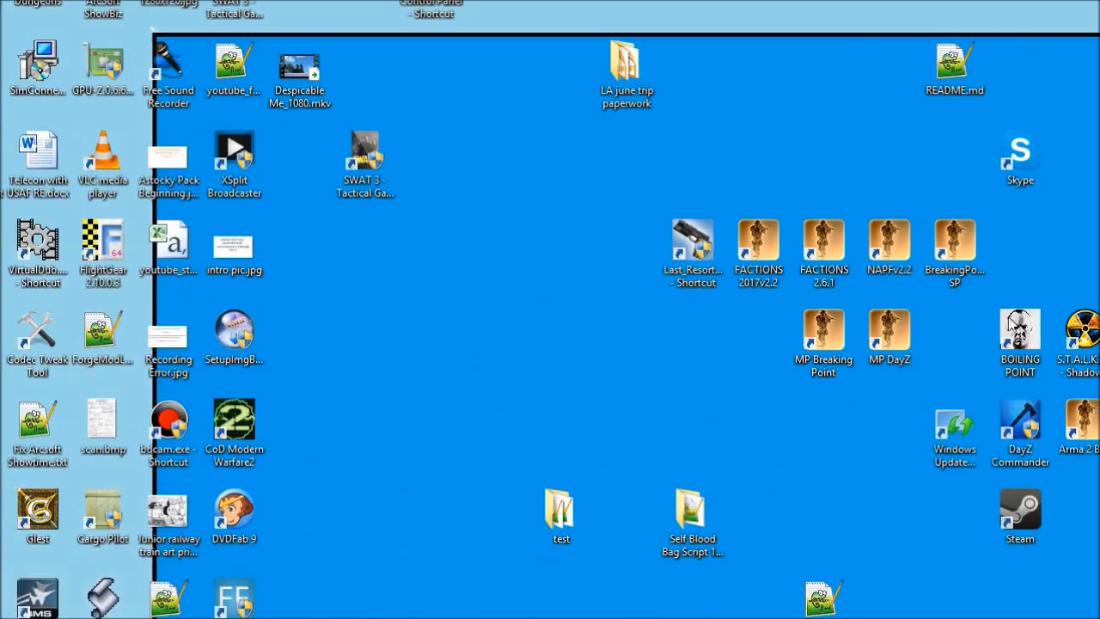
double_click(1030, 421)
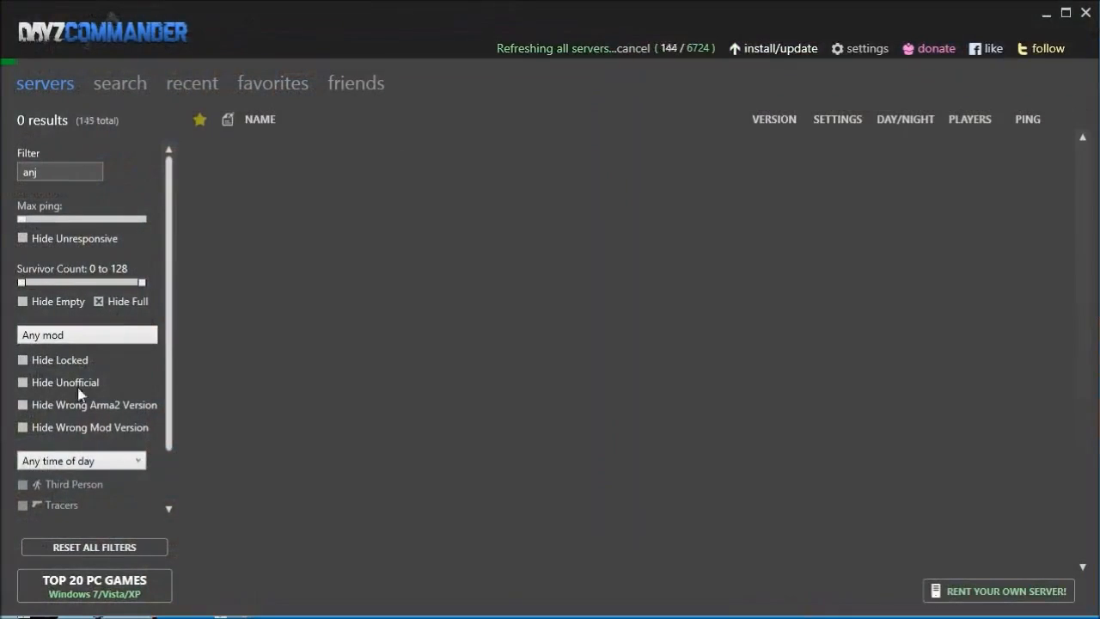
key("BackSpace")
key("BackSpace")
key("BackSpace")
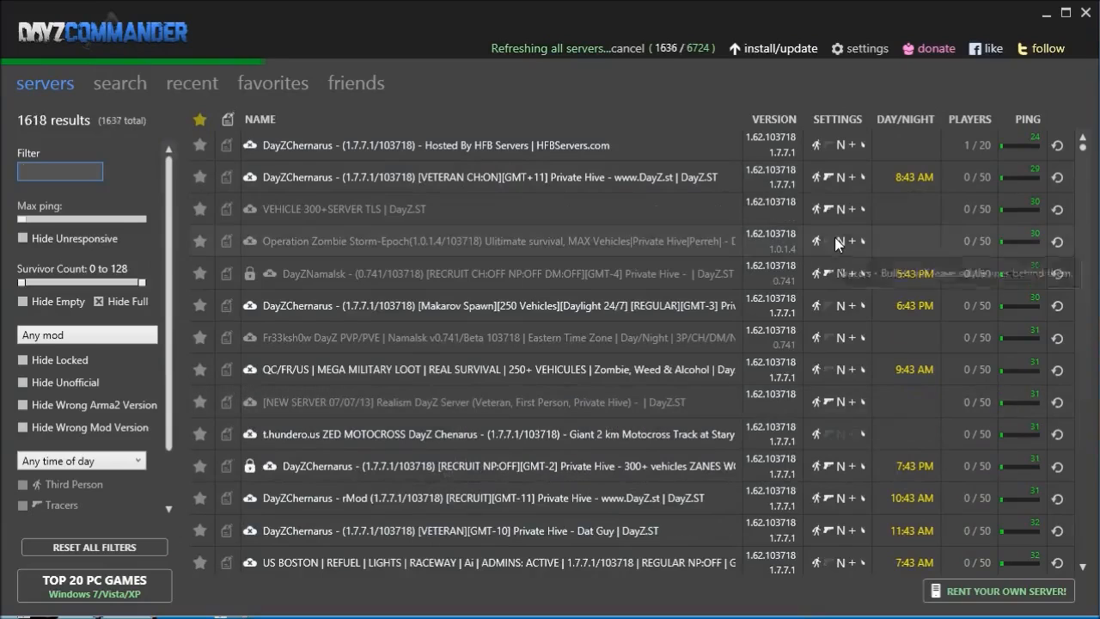
Sort the server list by ping and select the Breaking Point server to see its tags.
left_click(1025, 120)
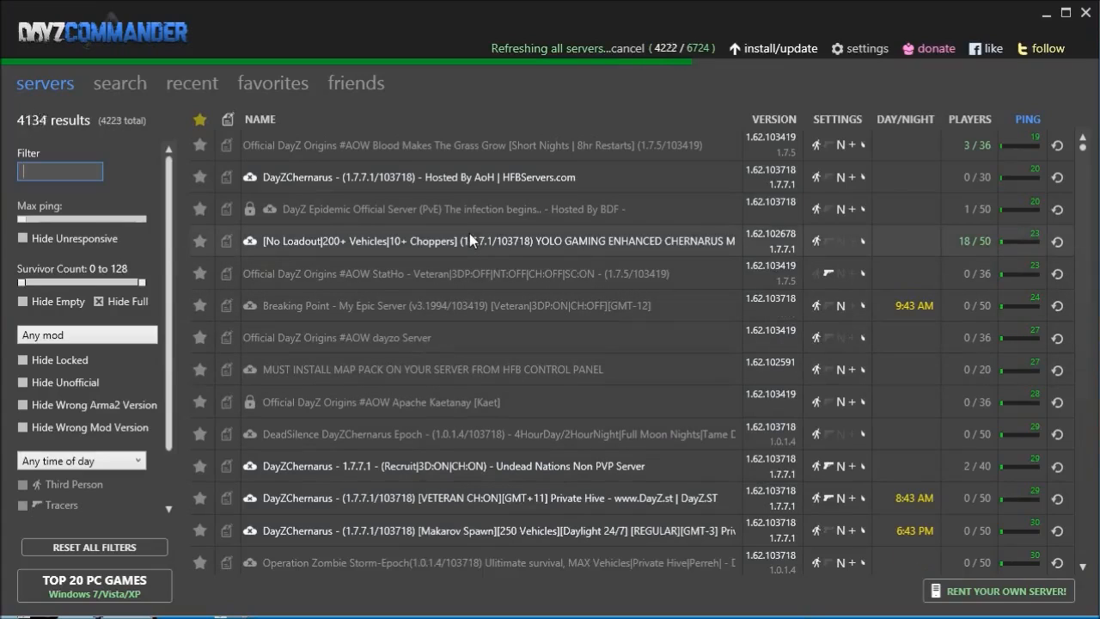
left_click(465, 303)
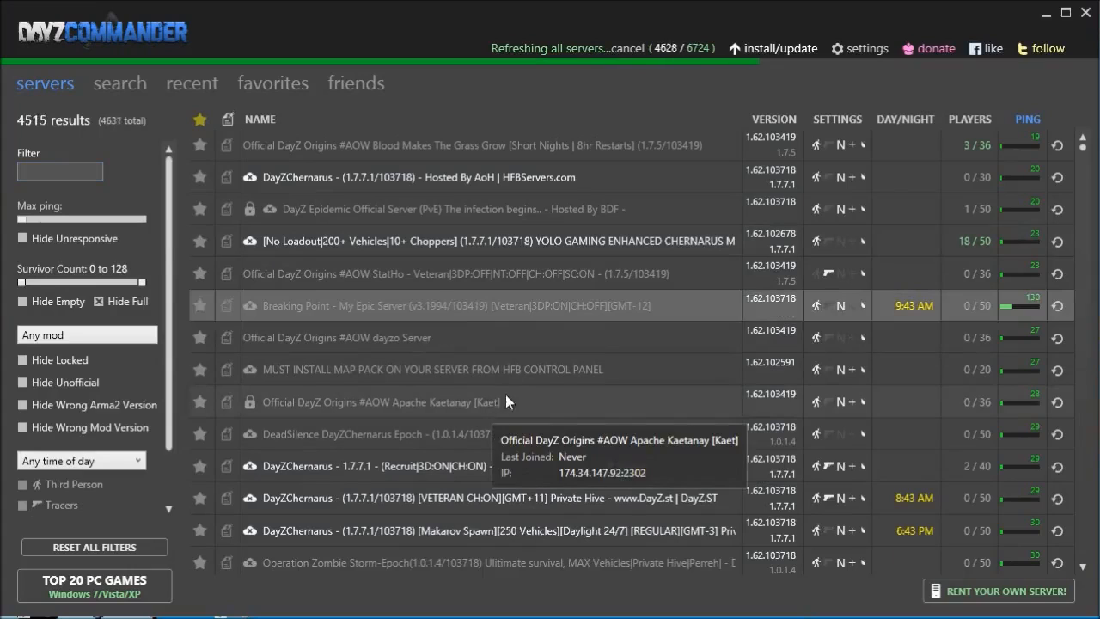
mouse_move(492, 299)
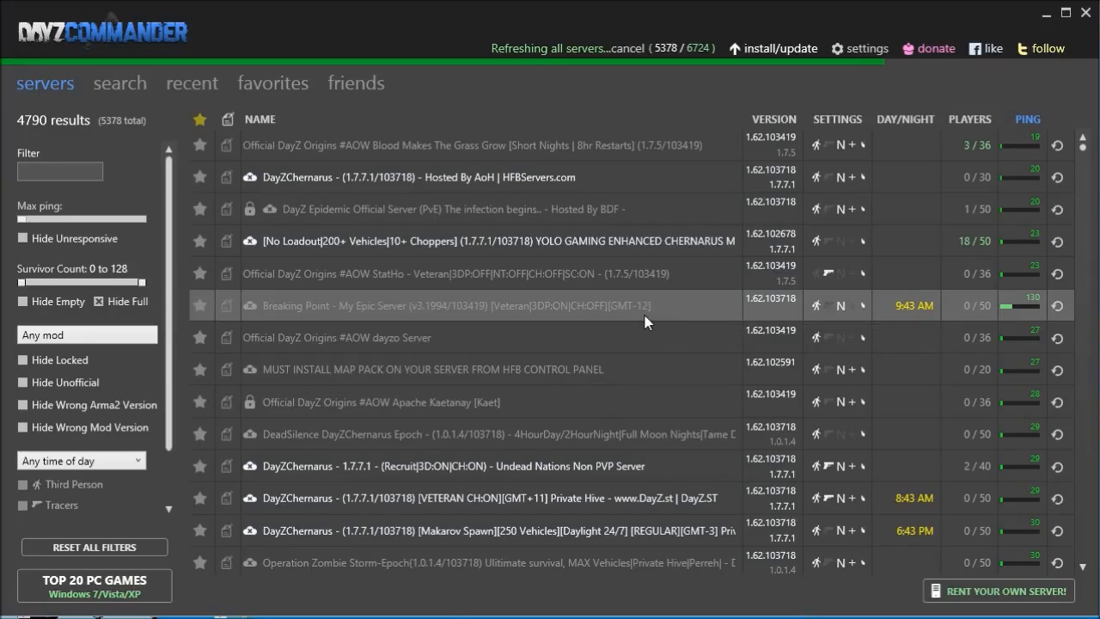
Replace '- hosted by [NAME]' in the hostname with [Veteran|3DP:ON|CH:ON][UTC+12].
left_click(515, 618)
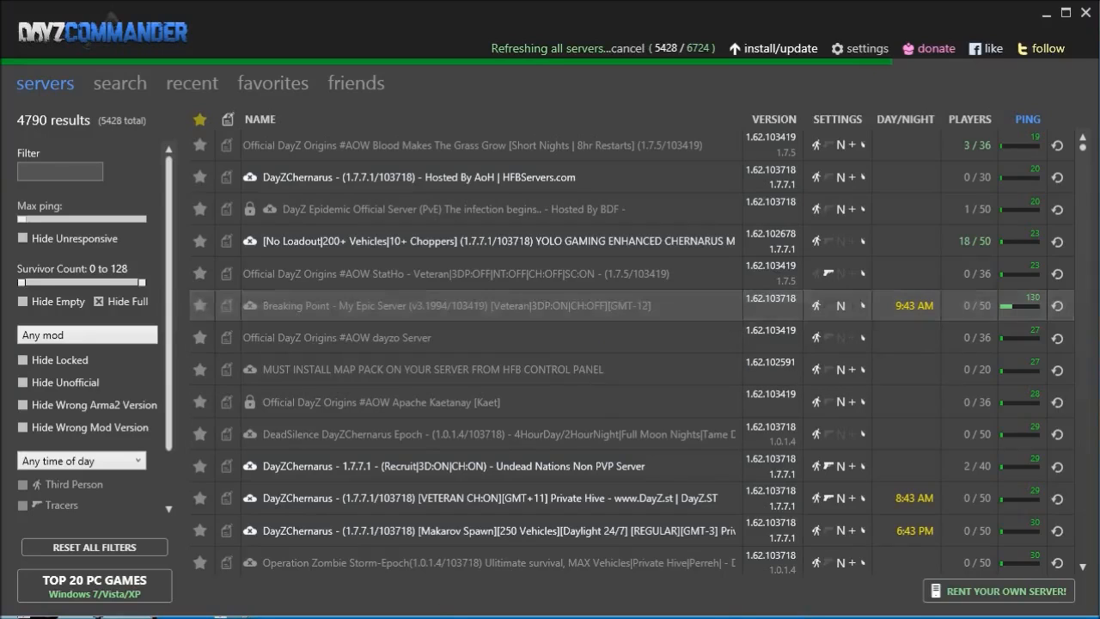
left_click_drag(563, 14, 569, 406)
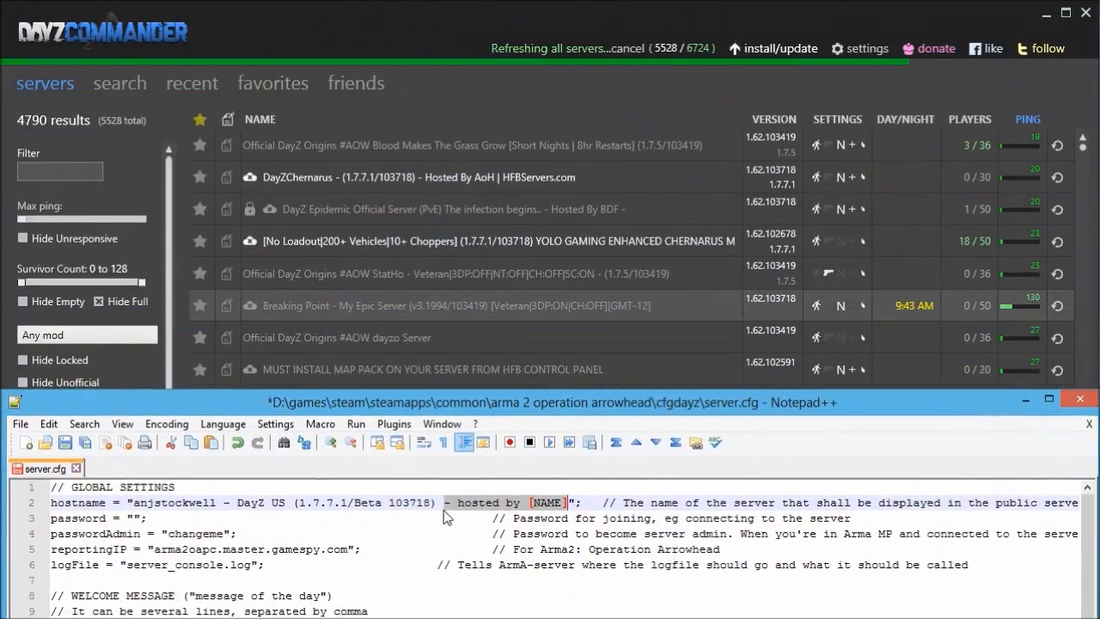
key("BackSpace")
type("[Vetera")
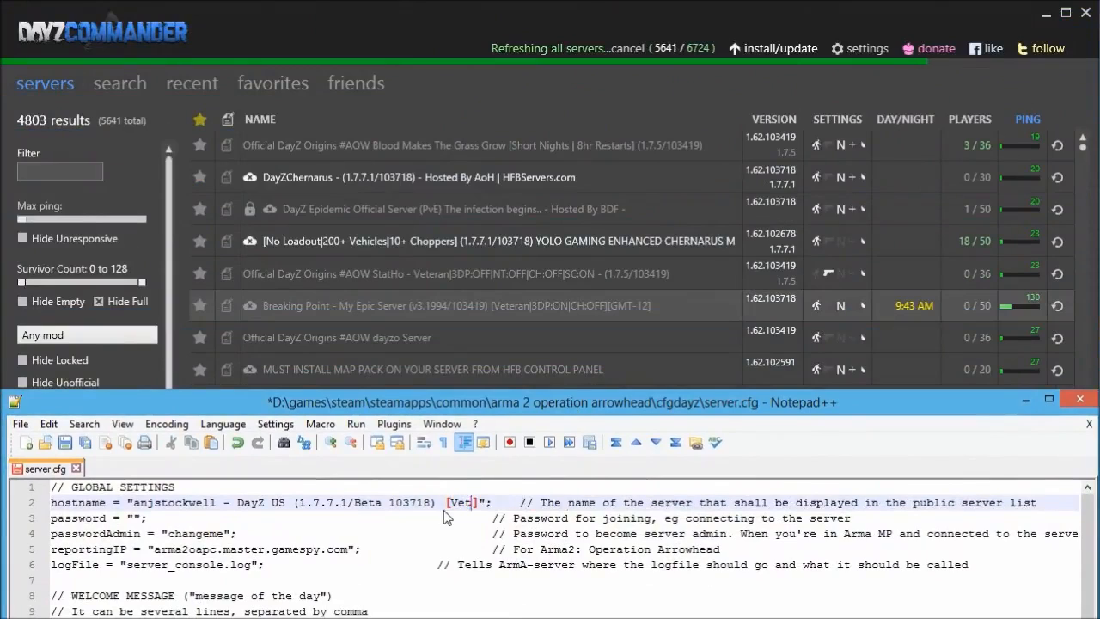
type("n")
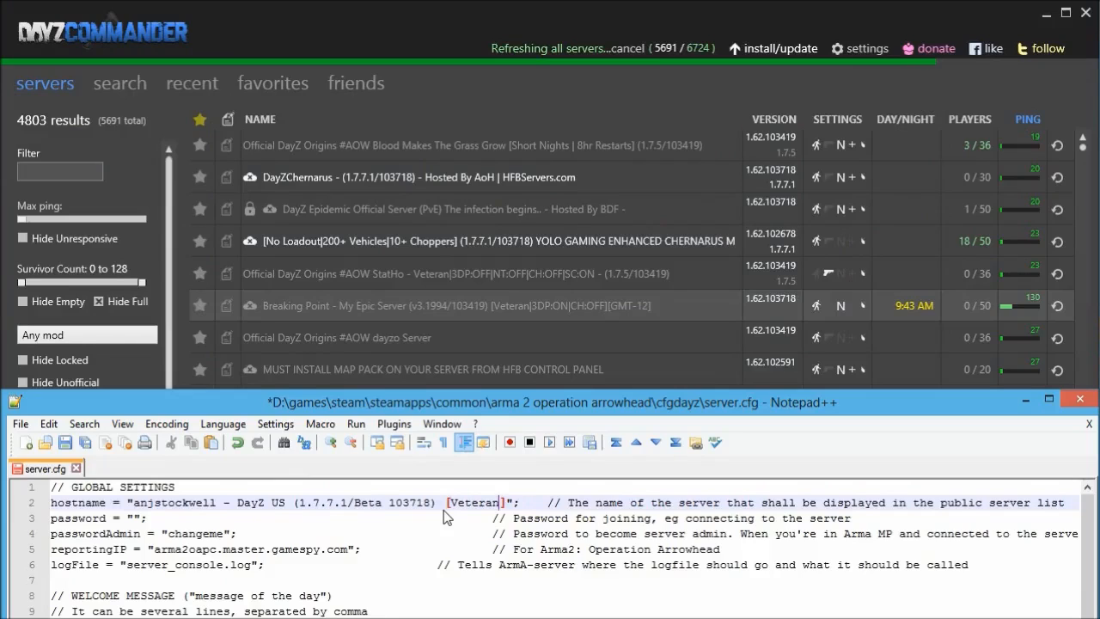
type("|3DP:O")
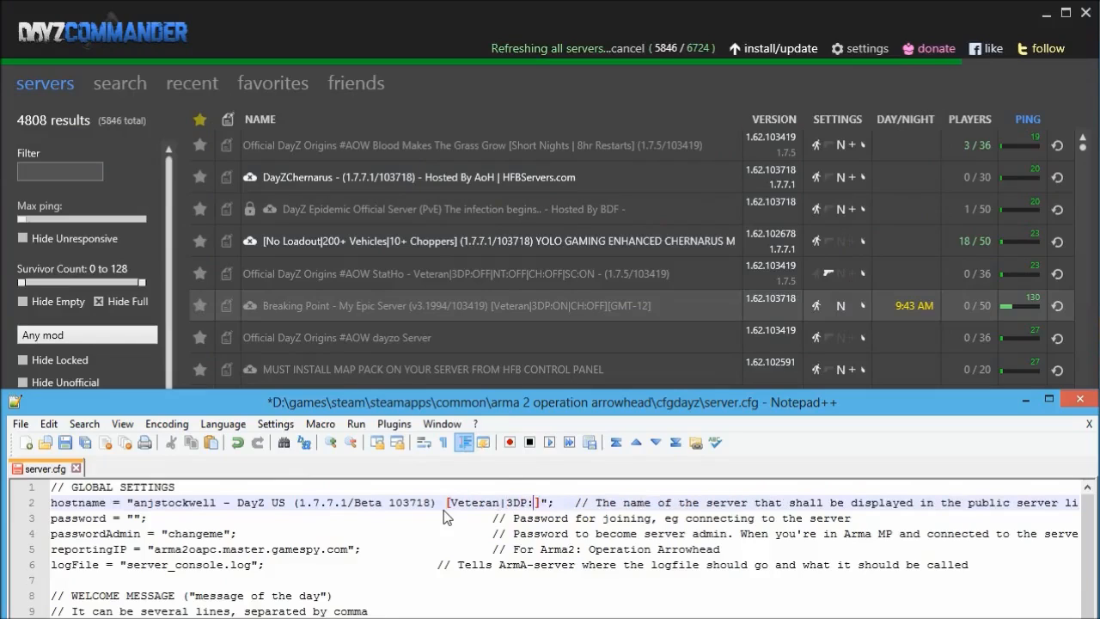
type("N|")
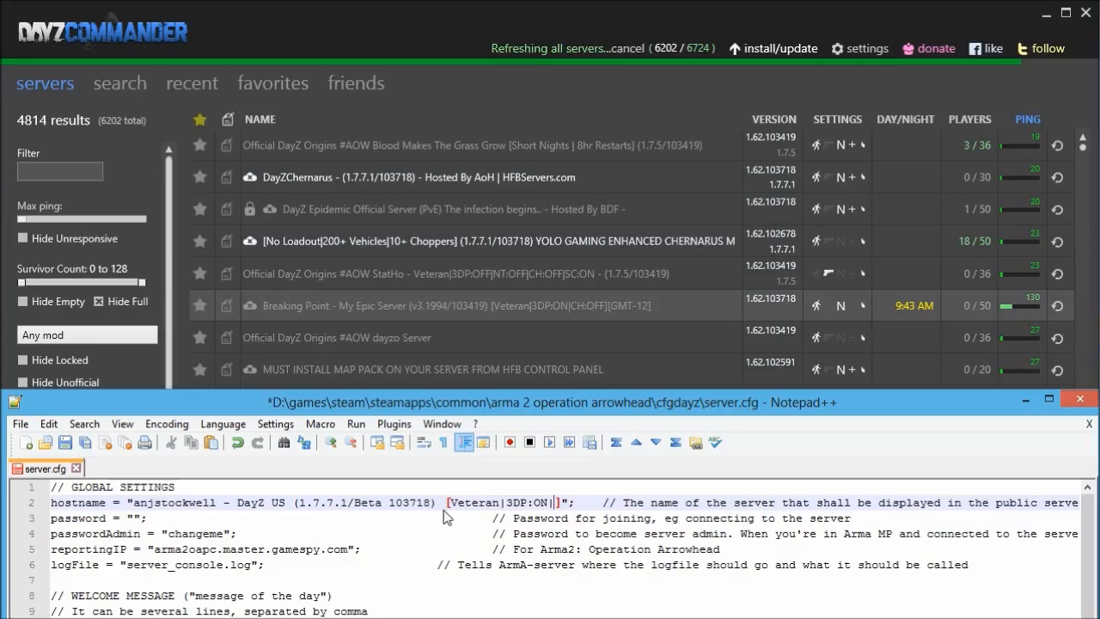
type("CH:ON]")
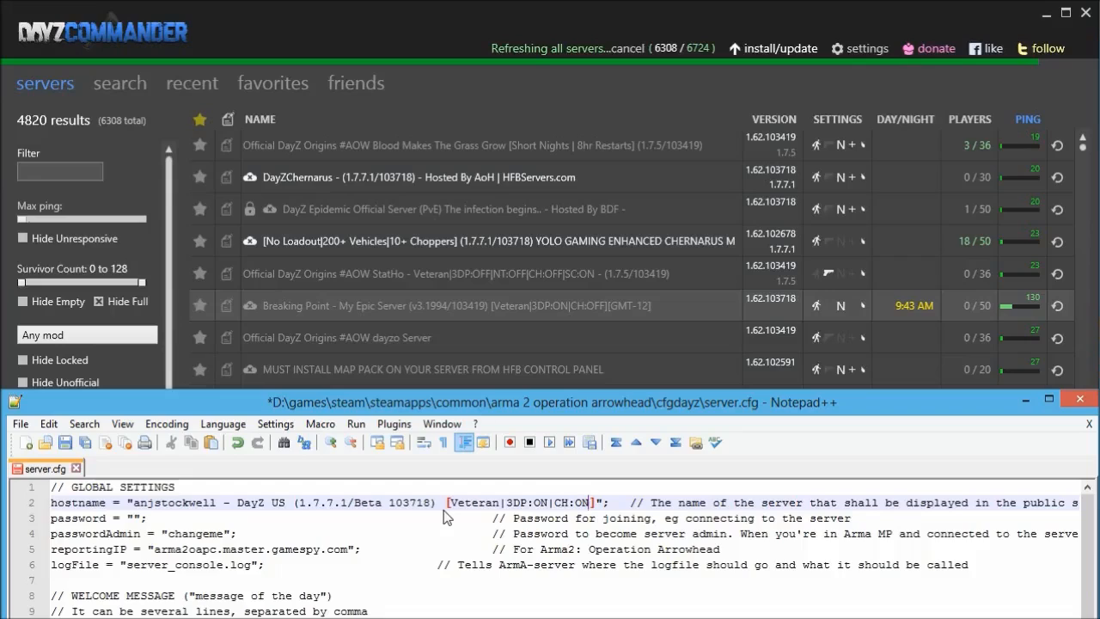
type("[]")
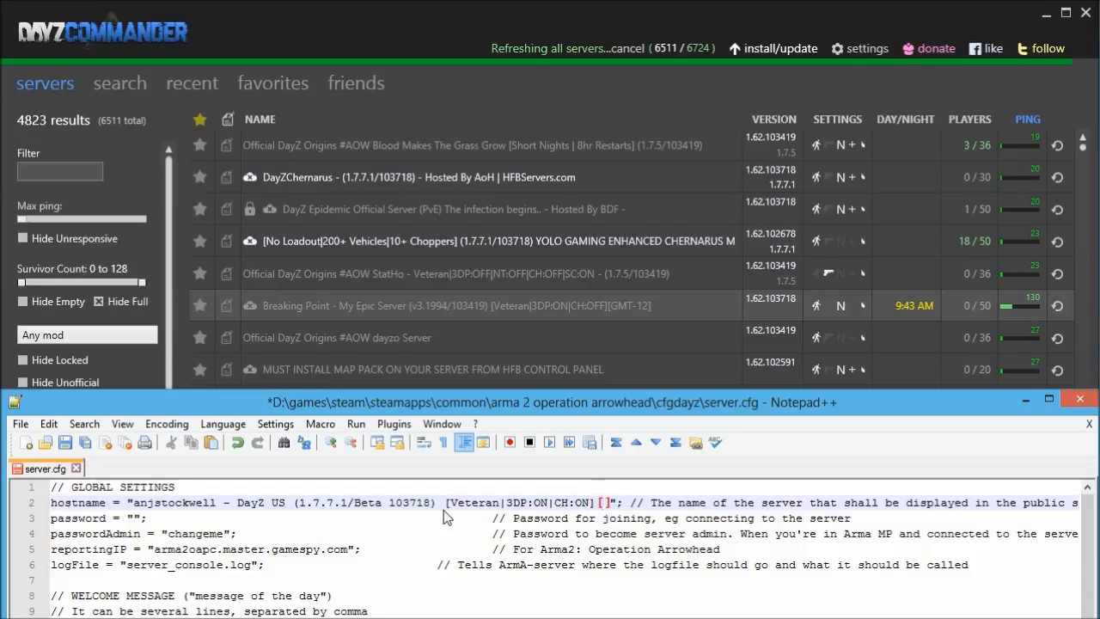
type("UTC")
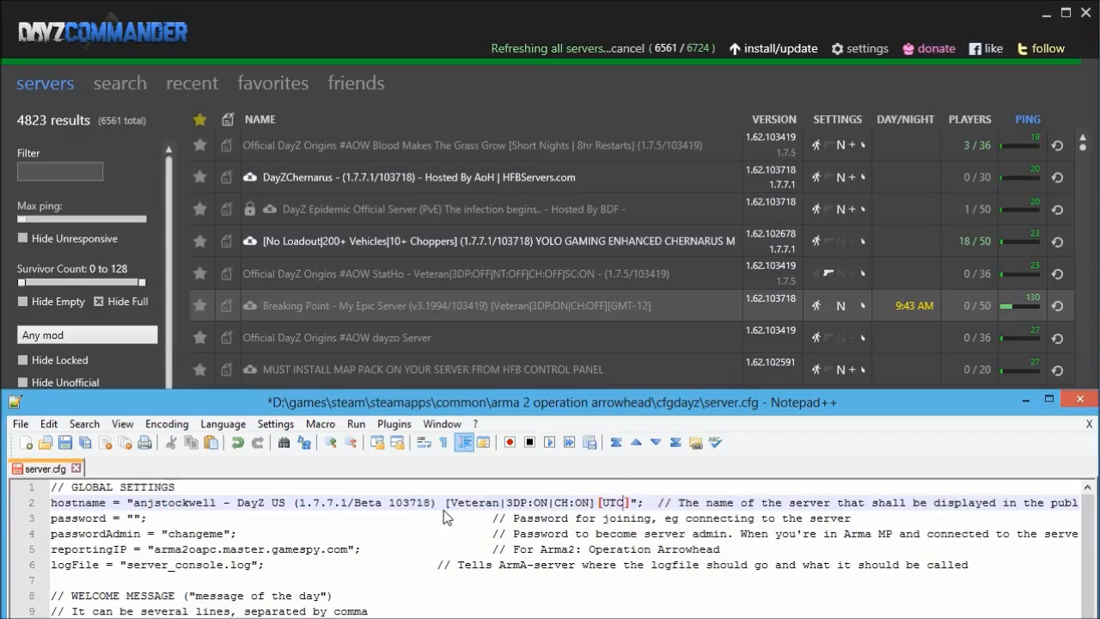
type("+12")
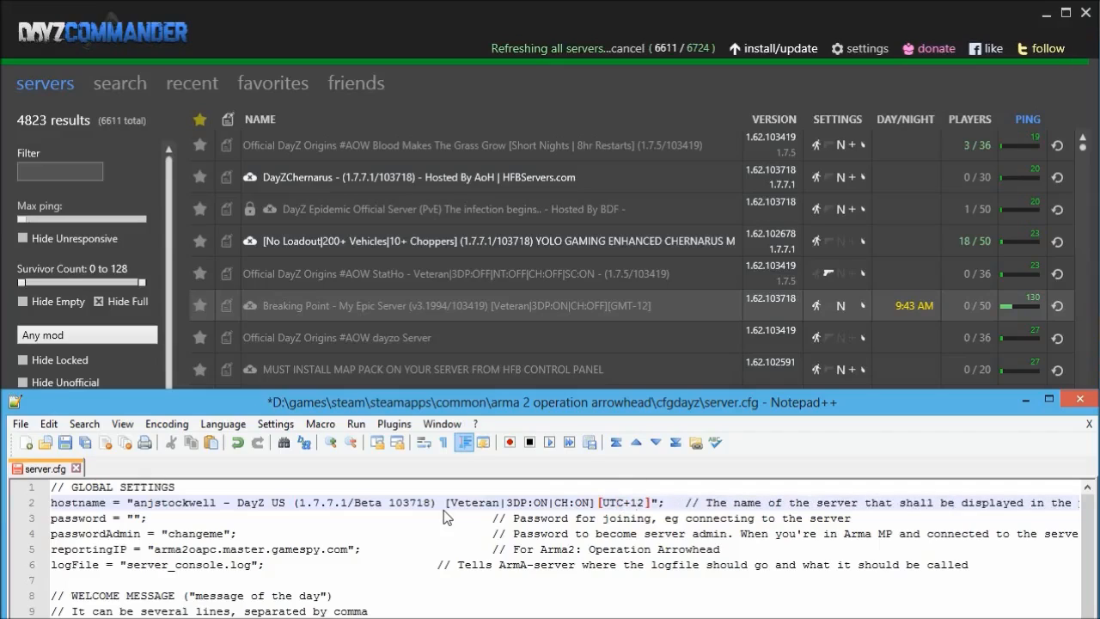
key("Down")
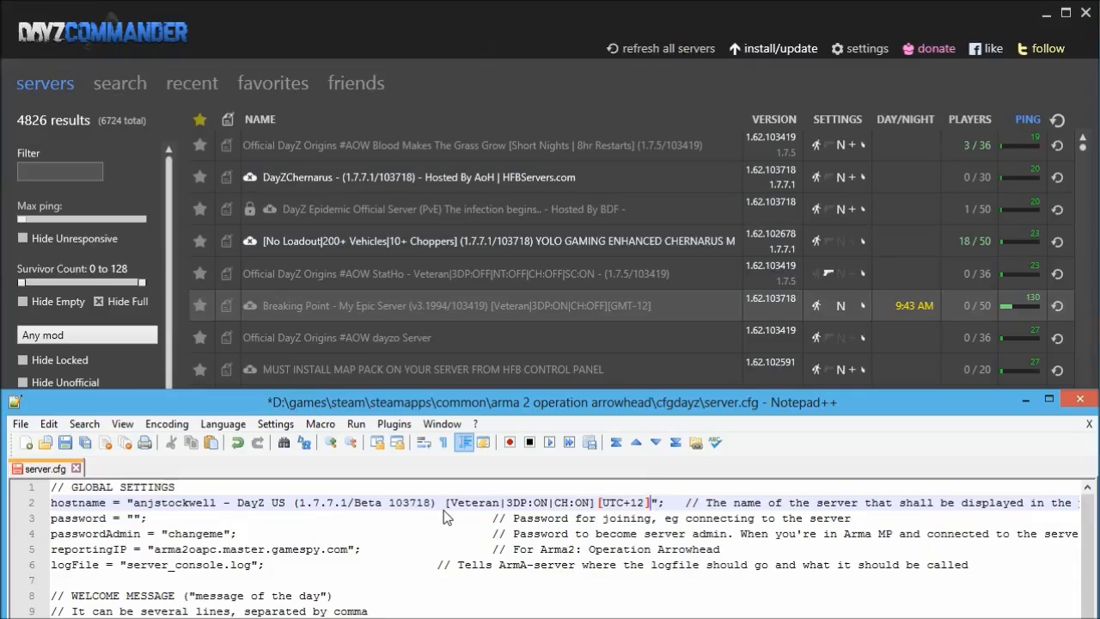
key("Left")
key("Left")
key("Left")
key("Left")
key("Left")
key("Left")
key("Left")
key("Left")
key("Left")
key("Left")
key("Left")
key("Left")
key("Left")
key("Left")
key("Left")
key("Left")
key("Left")
key("Left")
key("Left")
key("Left")
key("Left")
key("Left")
key("Left")
key("Left")
key("Left")
key("Left")
key("Left")
key("Left")
key("Left")
key("Left")
key("Left")
key("Left")
key("Left")
key("Left")
key("Left")
key("Left")
key("Left")
key("Left")
key("Left")
key("Left")
Set both the server password and the admin password in server.cfg.
key("Down")
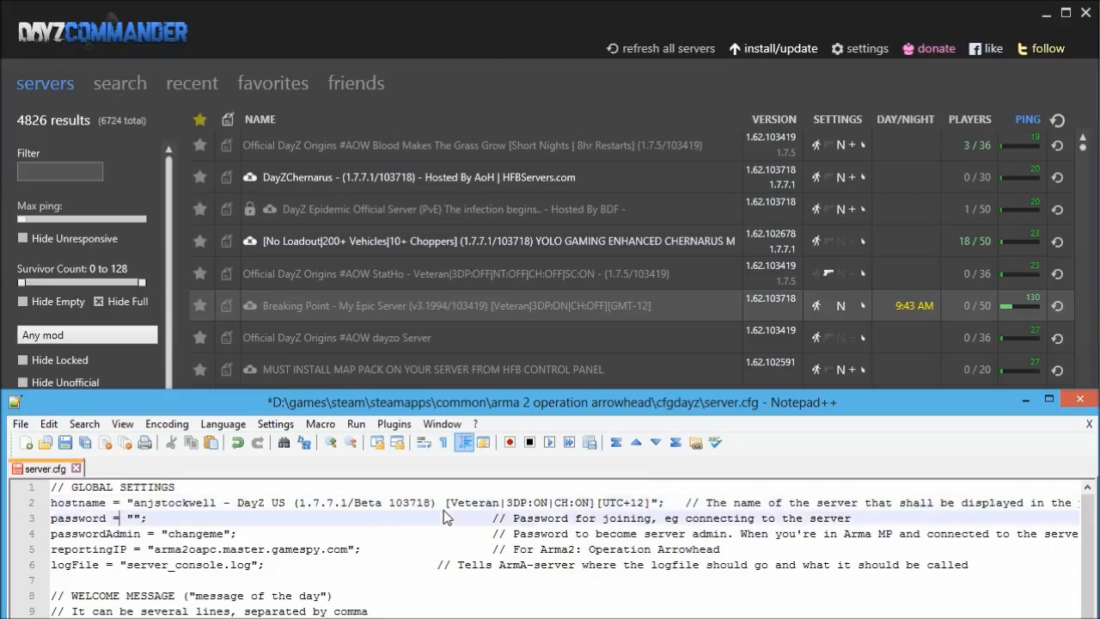
left_click_drag(456, 399, 456, 45)
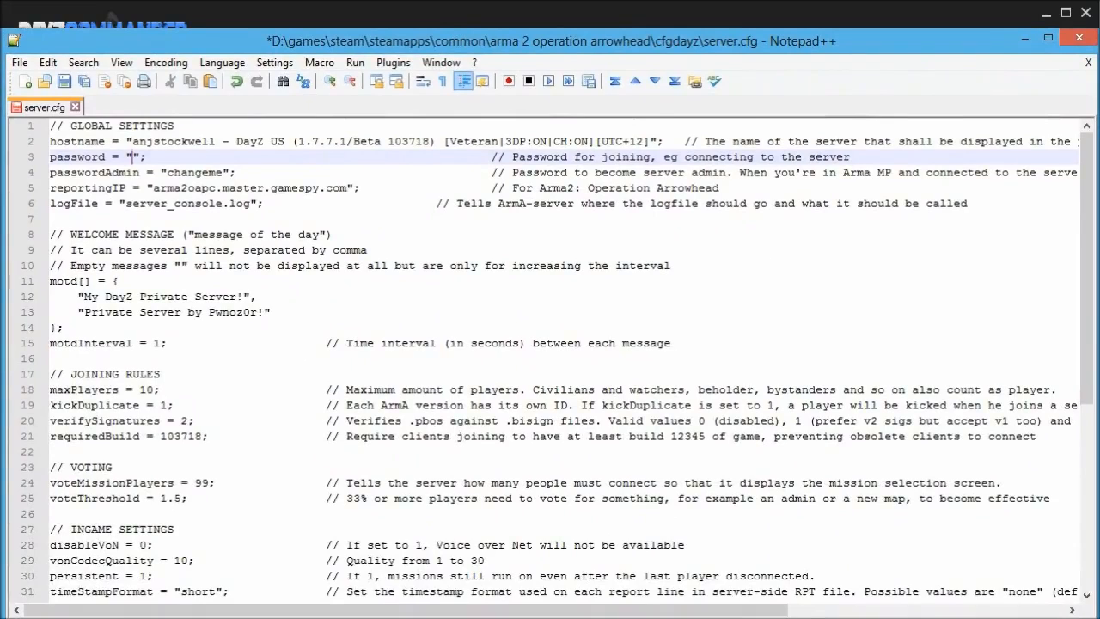
type("dayz_1234")
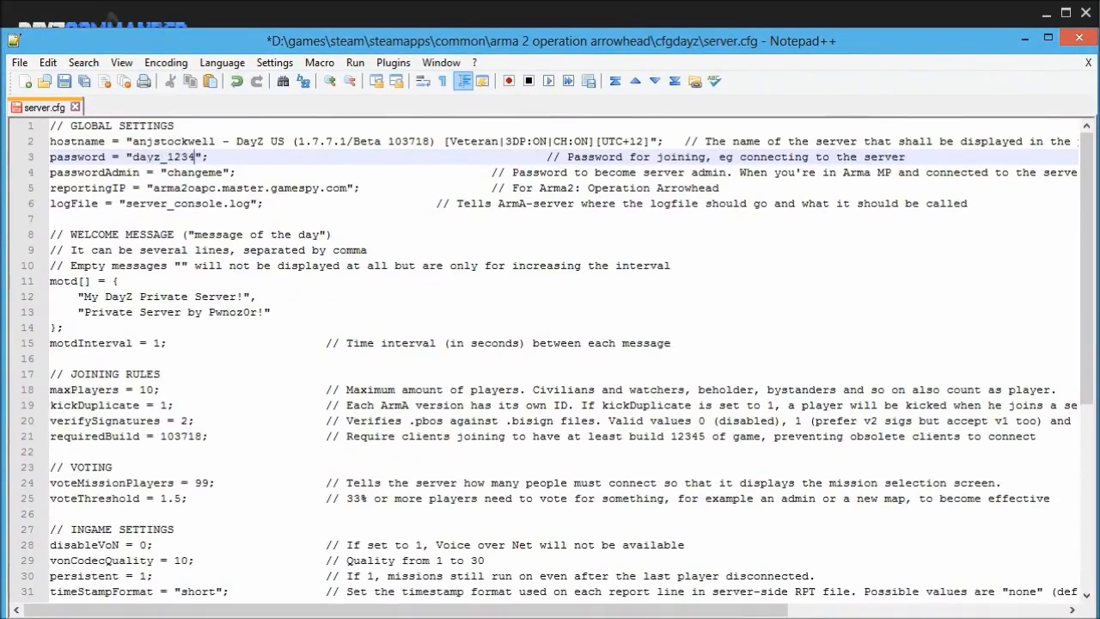
left_click_drag(720, 188, 50, 188)
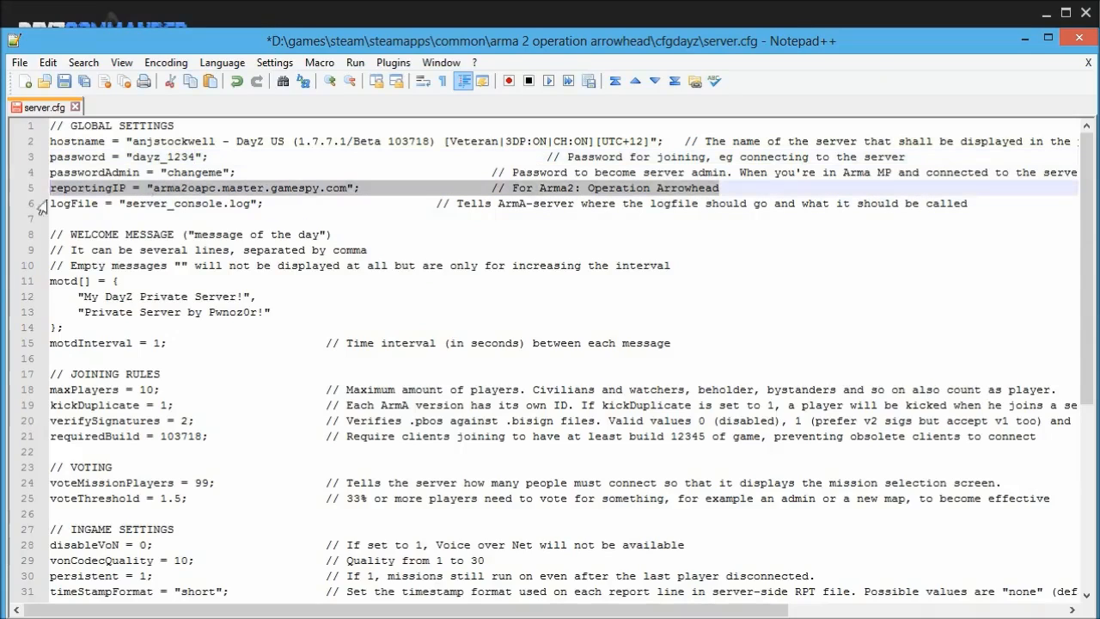
left_click_drag(168, 172, 221, 172)
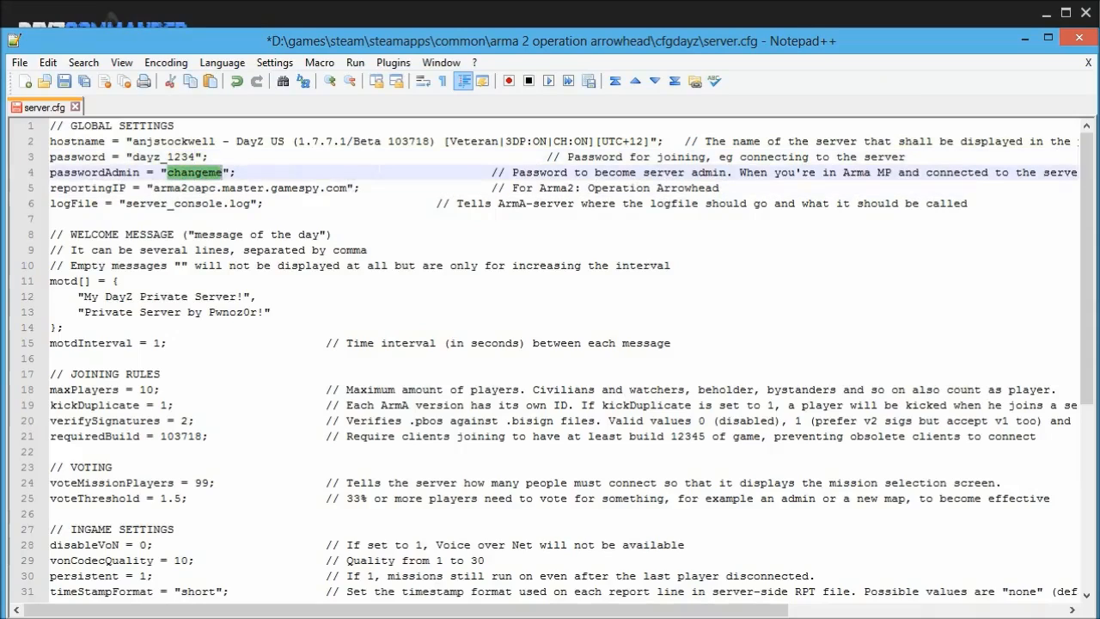
type("dayz_1234")
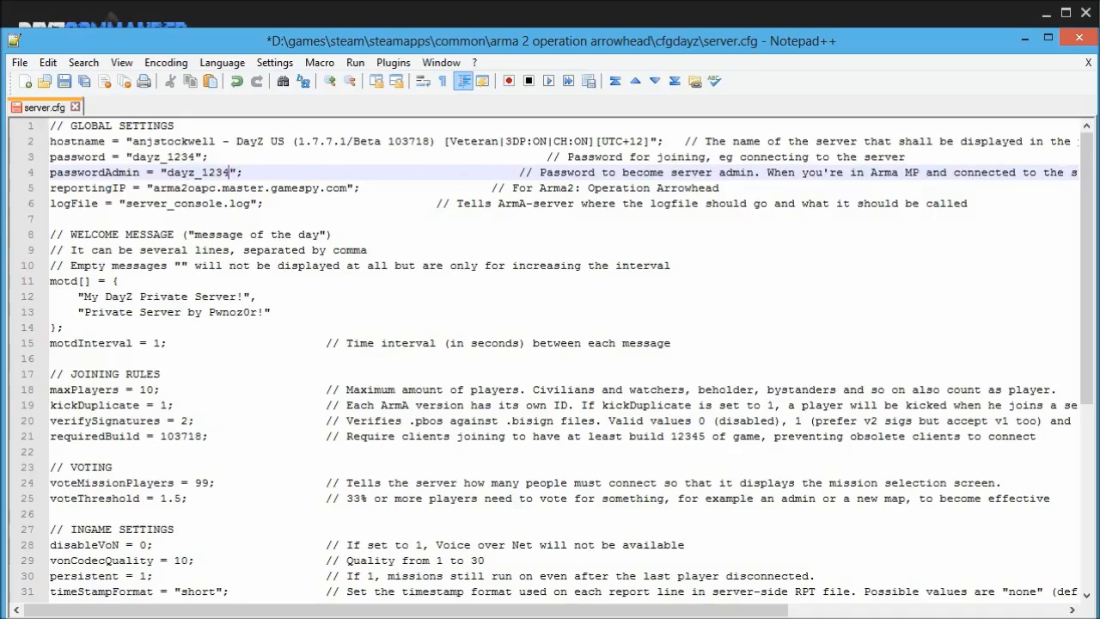
Duplicate the reportingIP line, comment out the original with //, and set the copy to 127.0.0.1.
left_click_drag(720, 188, 48, 189)
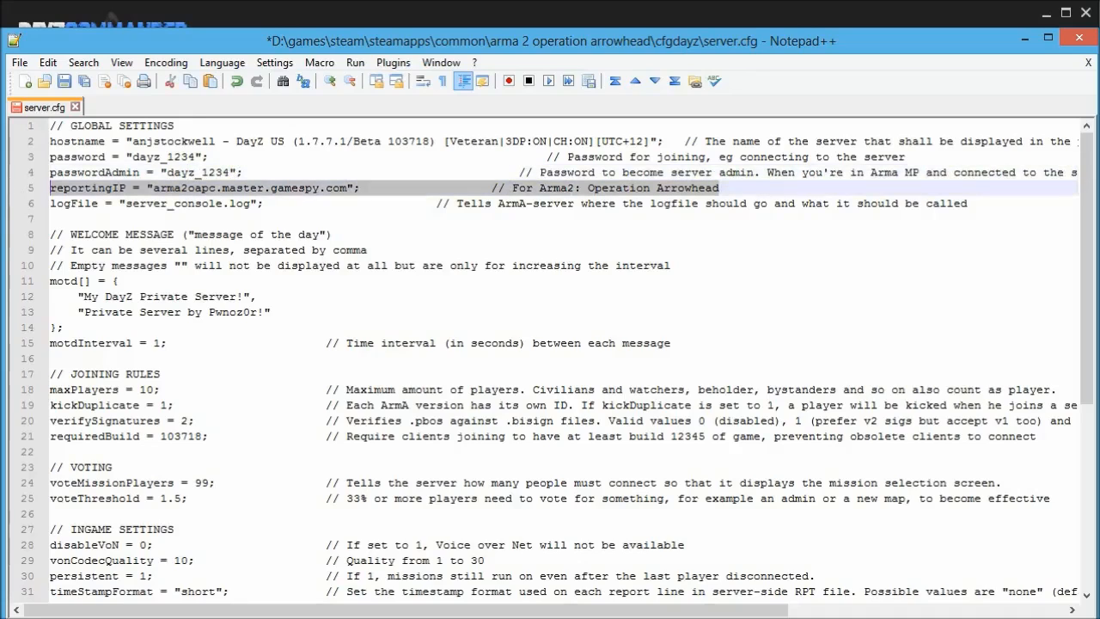
key("ctrl+c")
key("End")
key("Return")
key("ctrl+v")
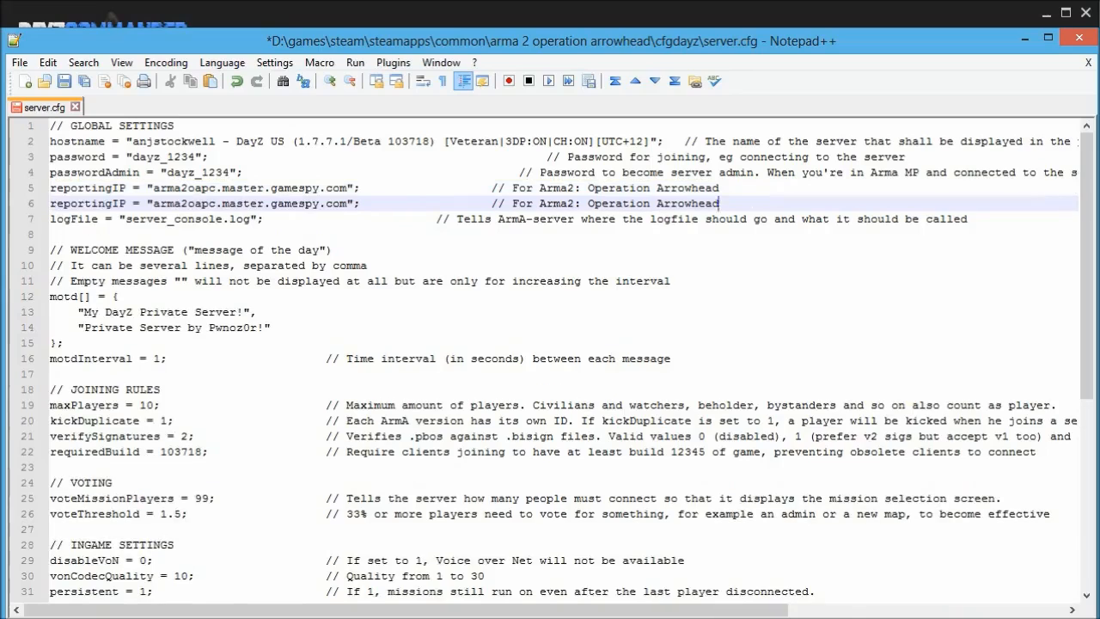
left_click(51, 188)
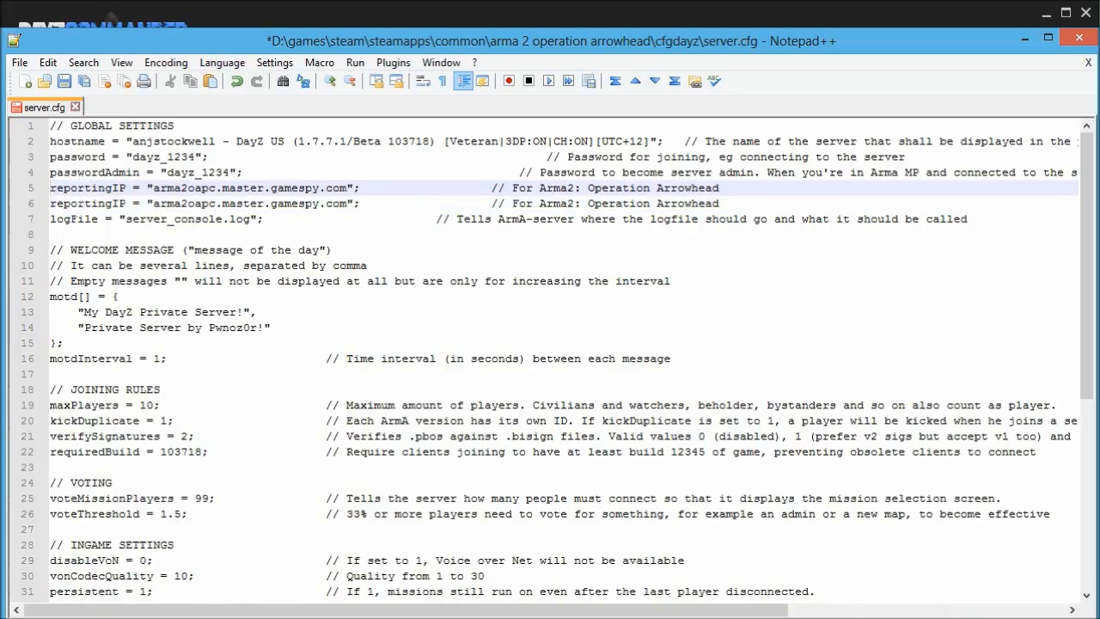
type("//")
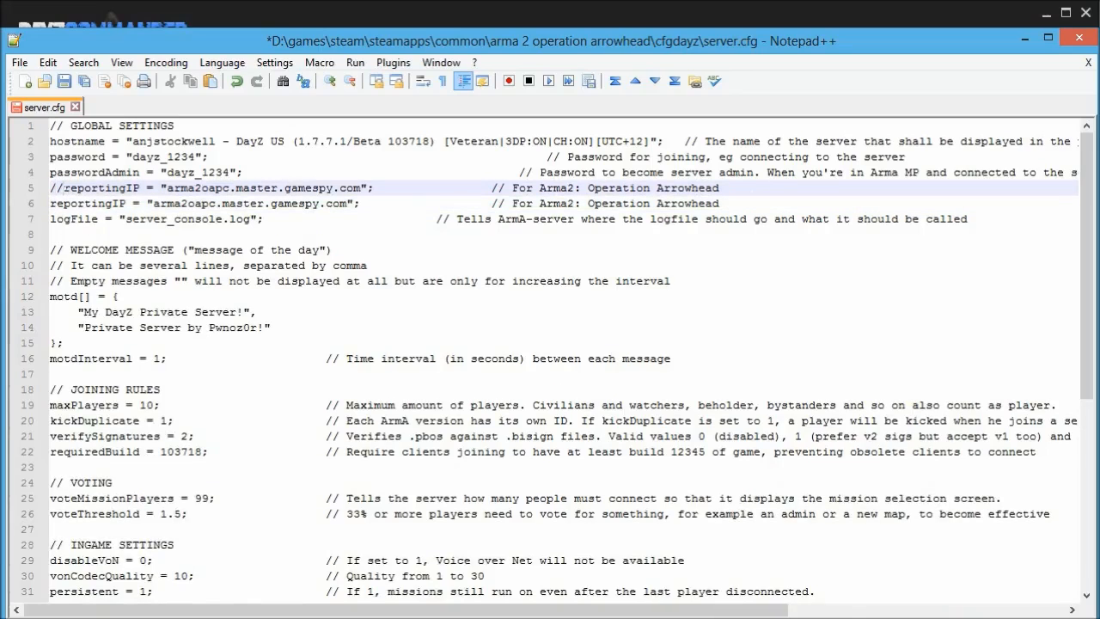
left_click_drag(153, 204, 348, 204)
type("127.0.")
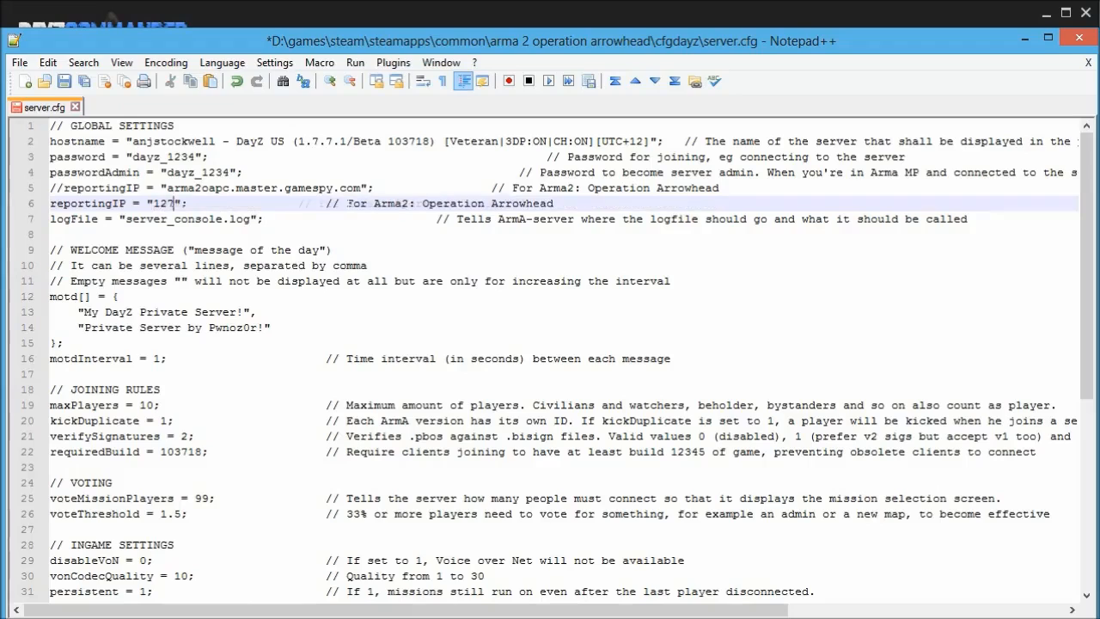
type("0")
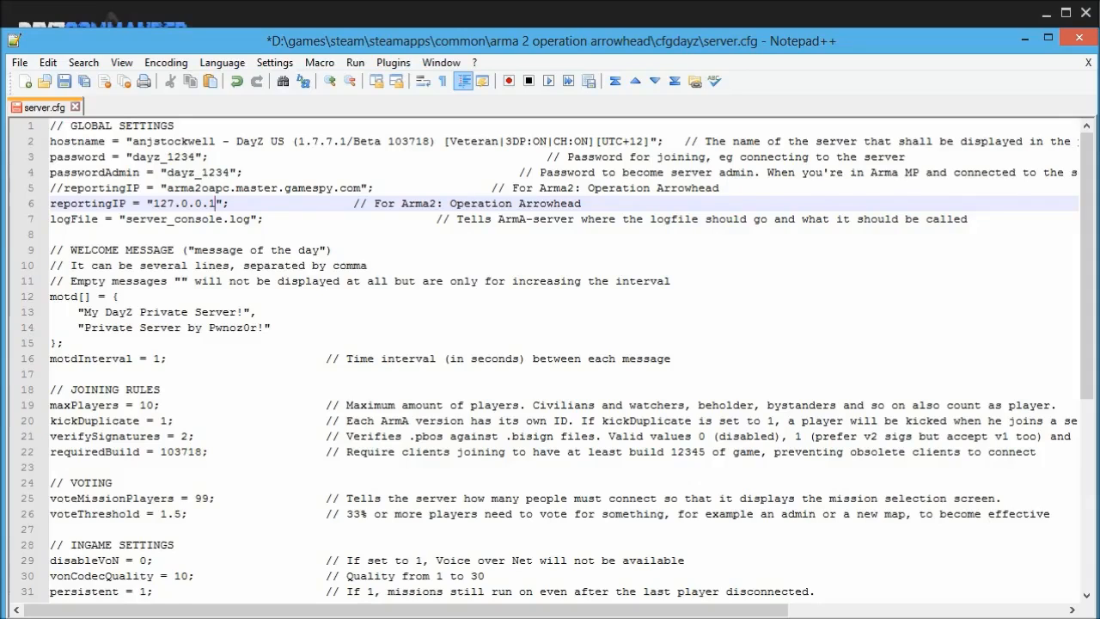
Change maxPlayers from 10 to 5, then review verifySignatures and requiredBuild 103718.
scroll(550, 359, "down", 2)
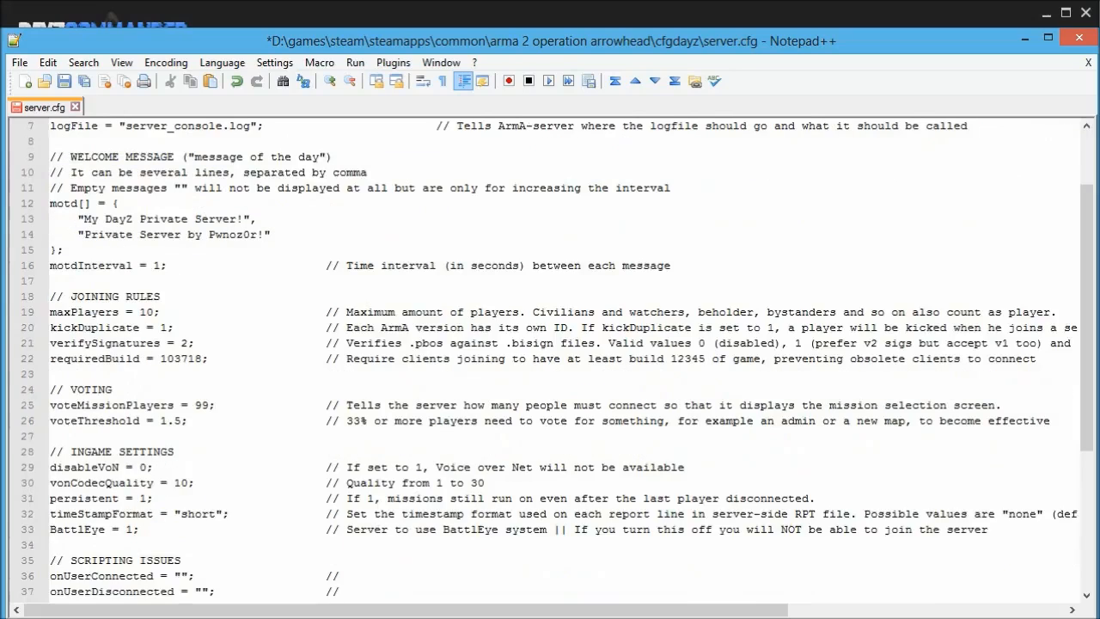
left_click_drag(139, 312, 153, 312)
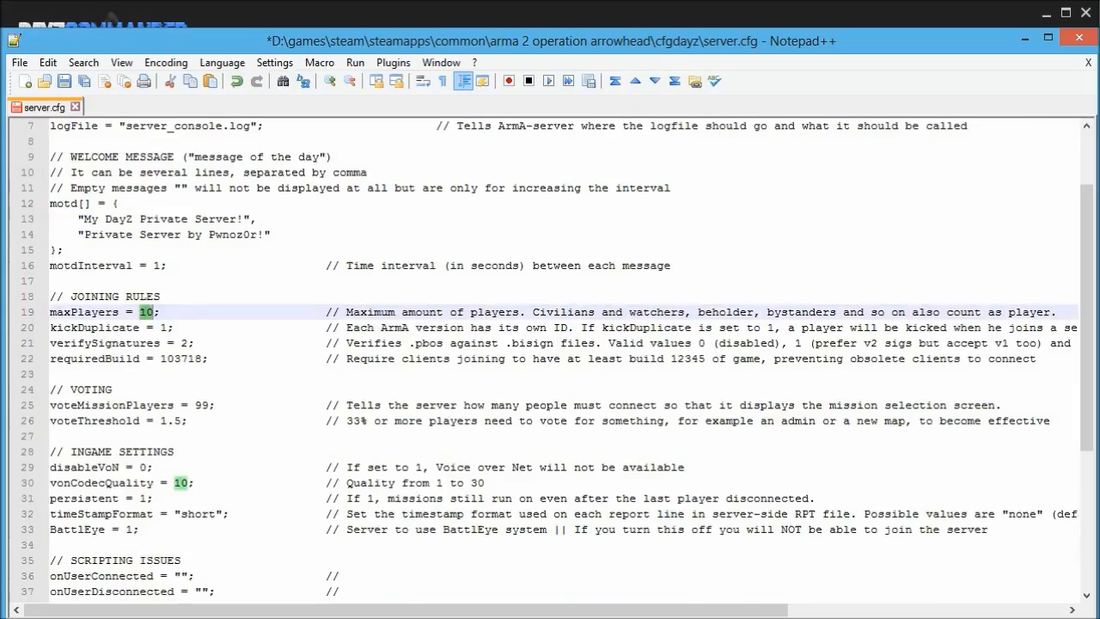
type("5")
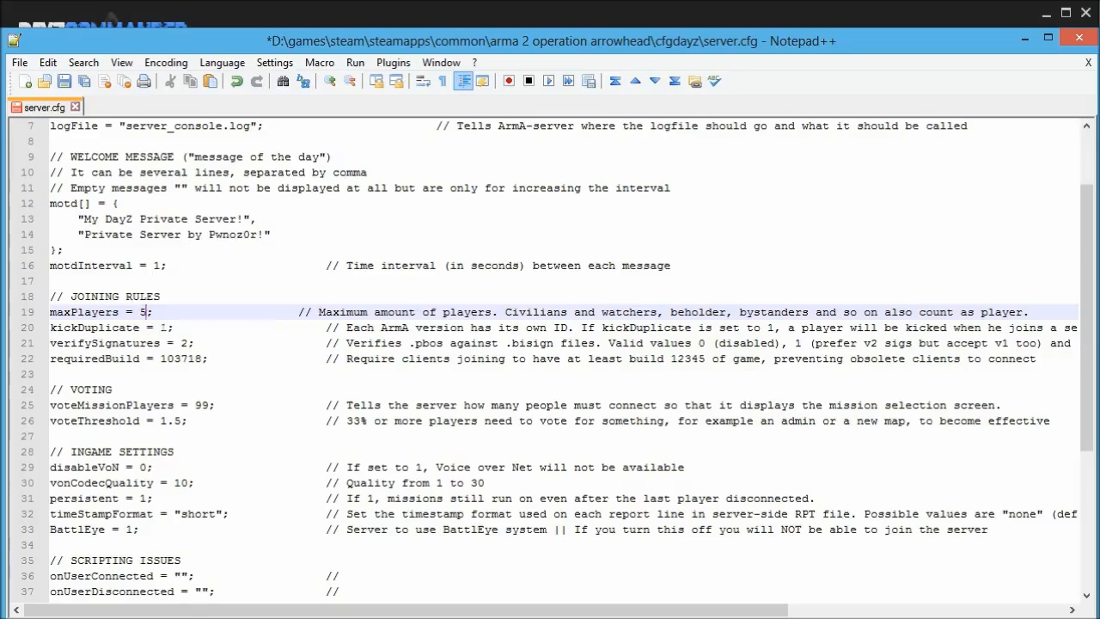
left_click(187, 342)
scroll(187, 342, "down", 1)
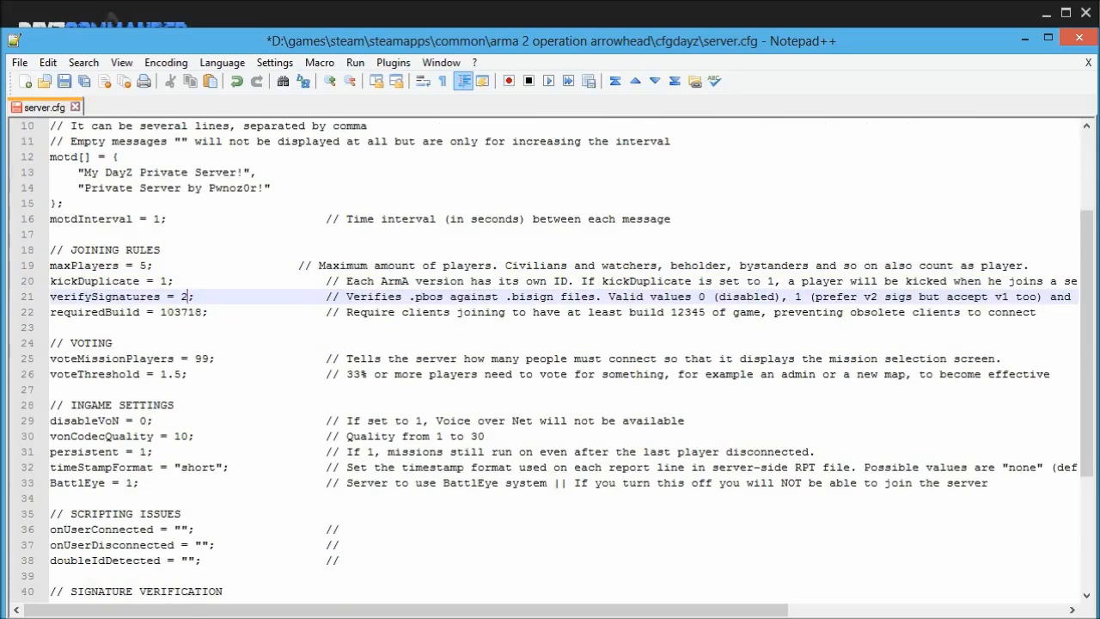
left_click_drag(160, 312, 203, 312)
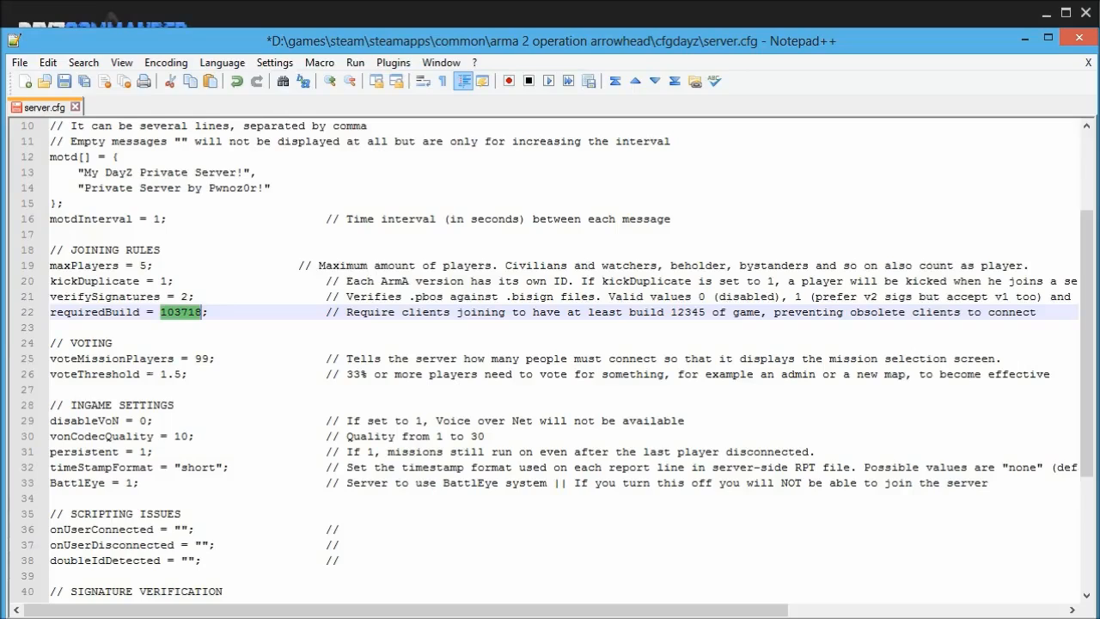
Look over the INGAME SETTINGS section, leaving persistent at 1.
left_click(175, 405)
scroll(550, 361, "down", 1)
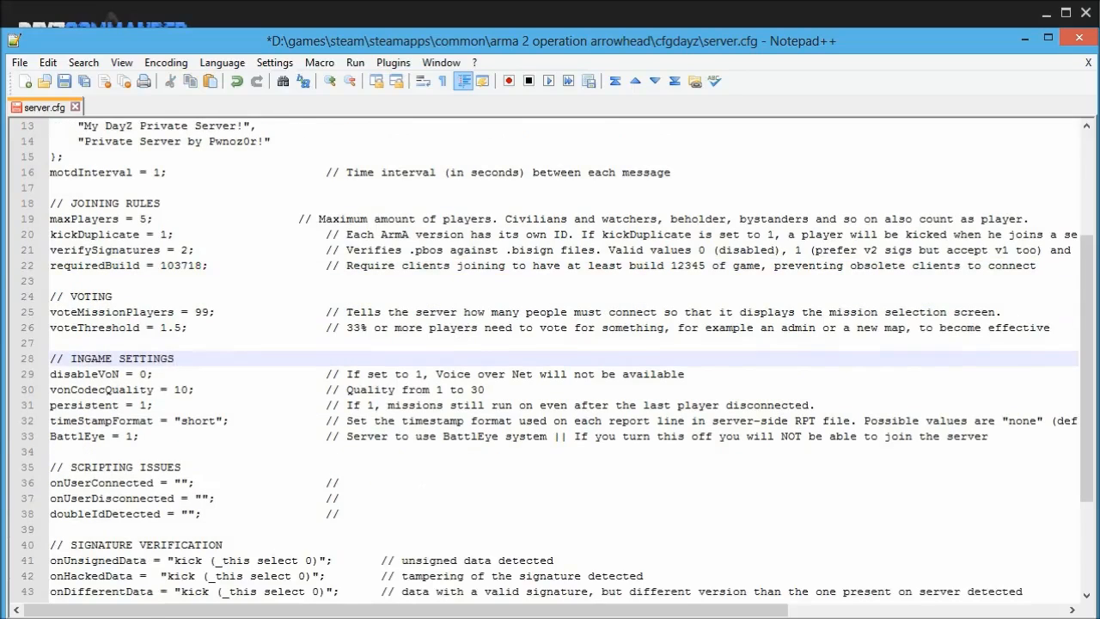
key("Down")
key("Down")
key("Down")
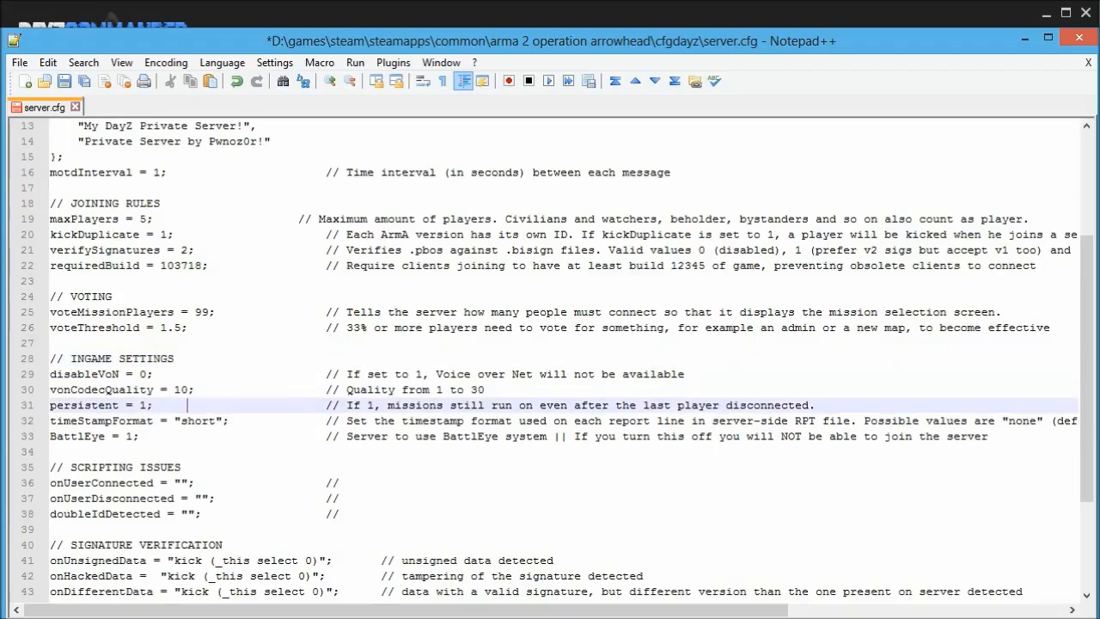
double_click(143, 404)
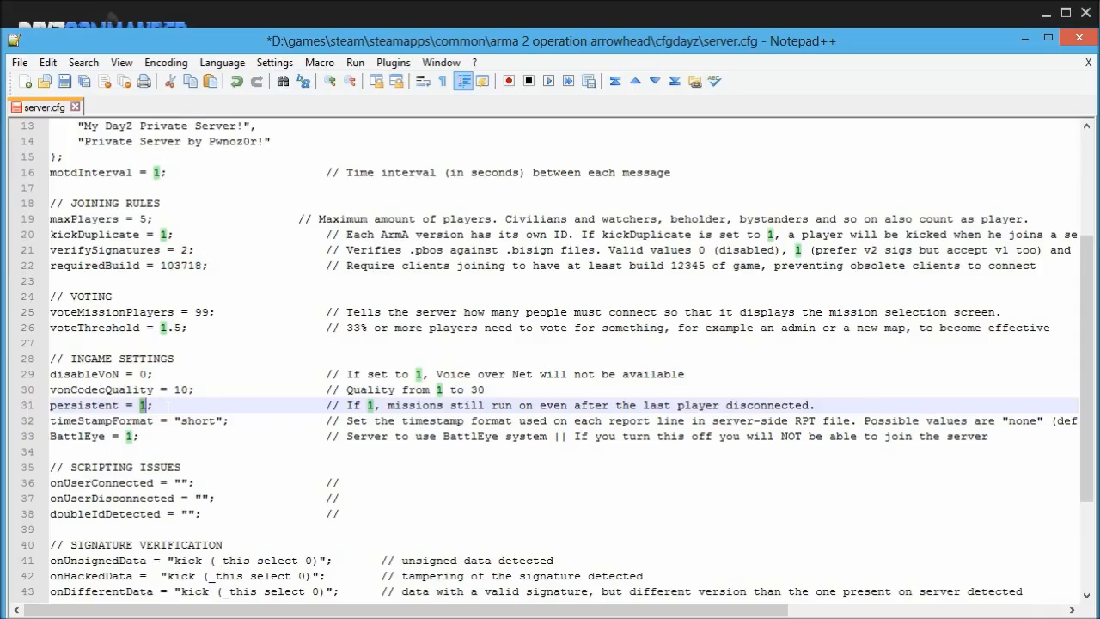
left_click(168, 404)
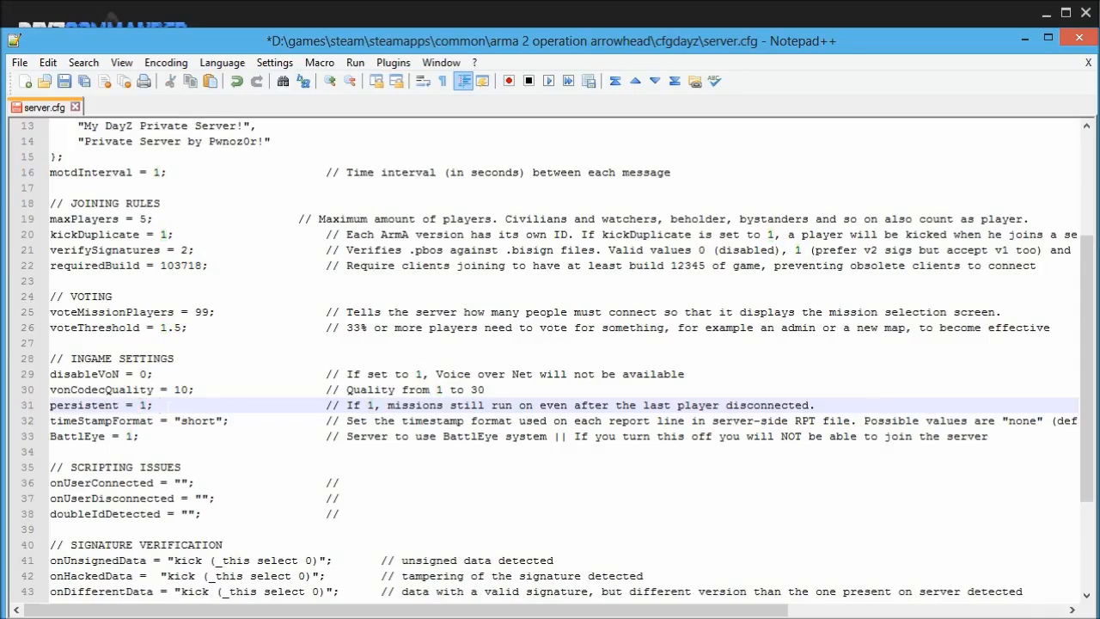
Set BattlEye to 0 and scroll through the rest of server.cfg.
double_click(129, 436)
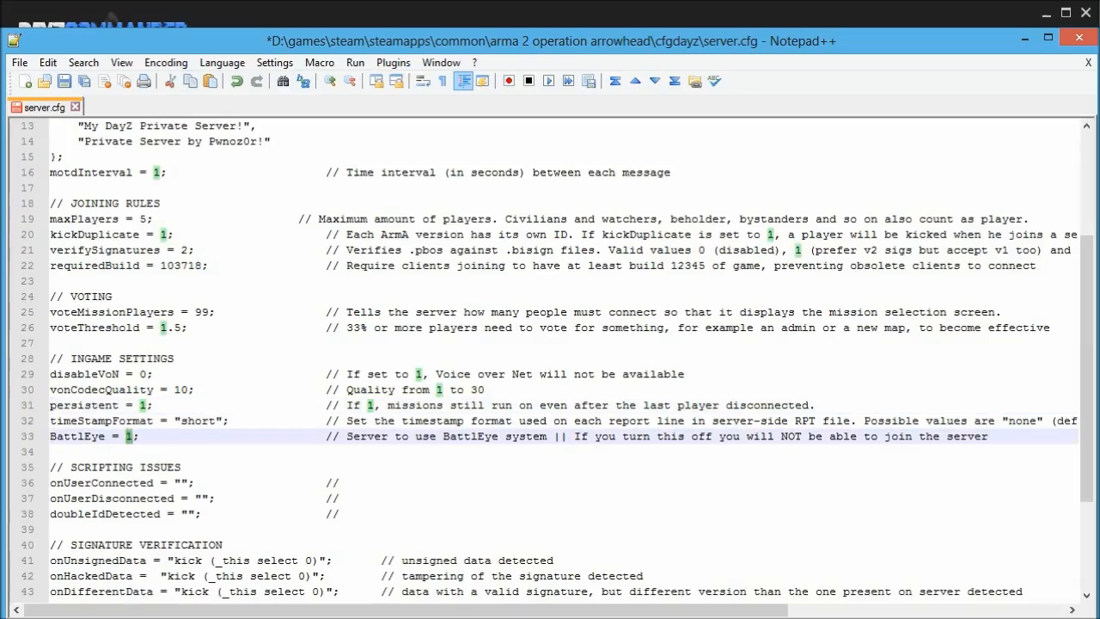
type("0")
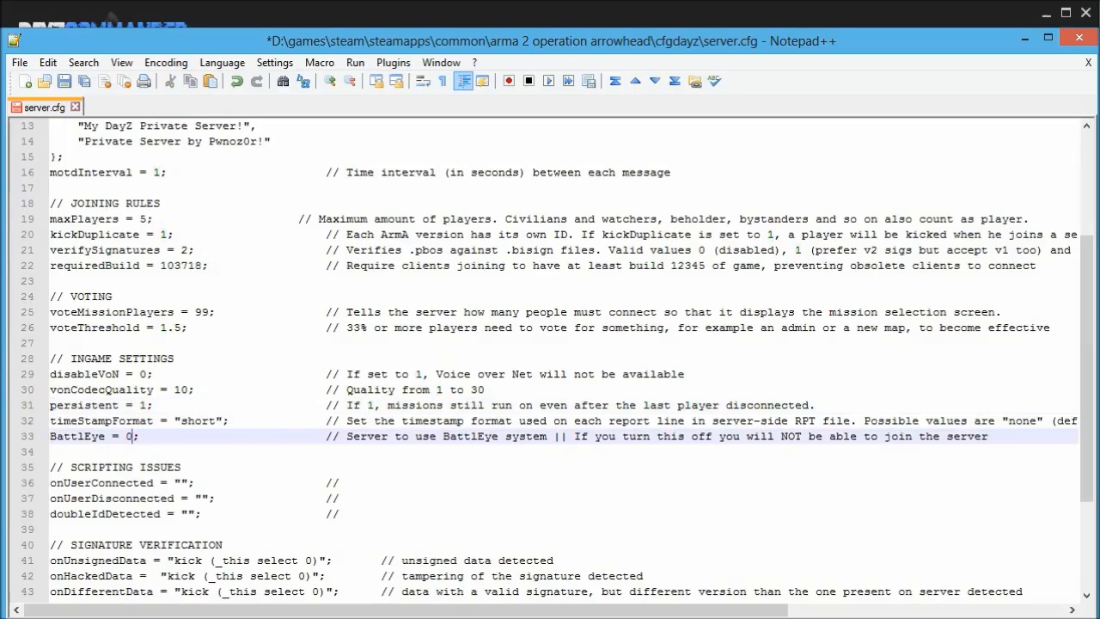
scroll(550, 361, "up", 4)
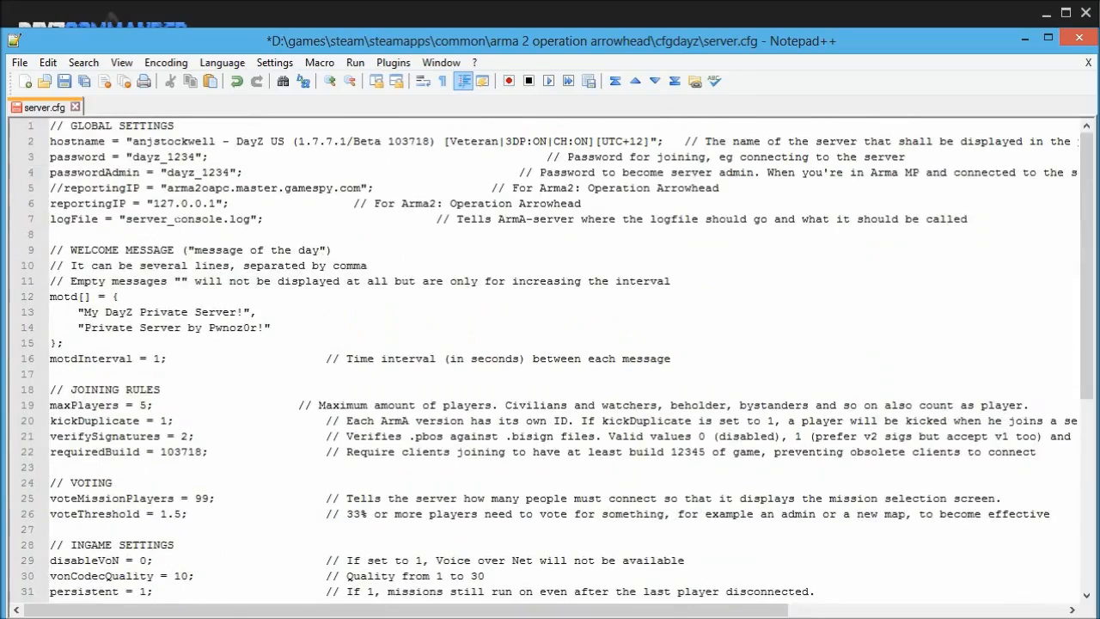
scroll(550, 361, "down", 5)
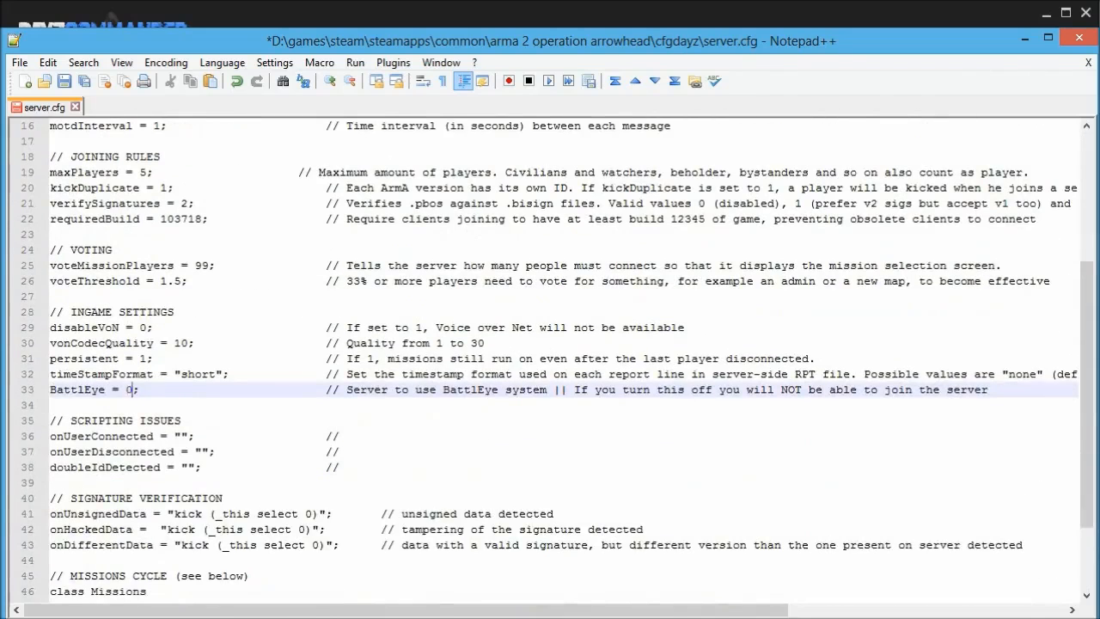
scroll(550, 361, "down", 1)
scroll(550, 361, "down", 1)
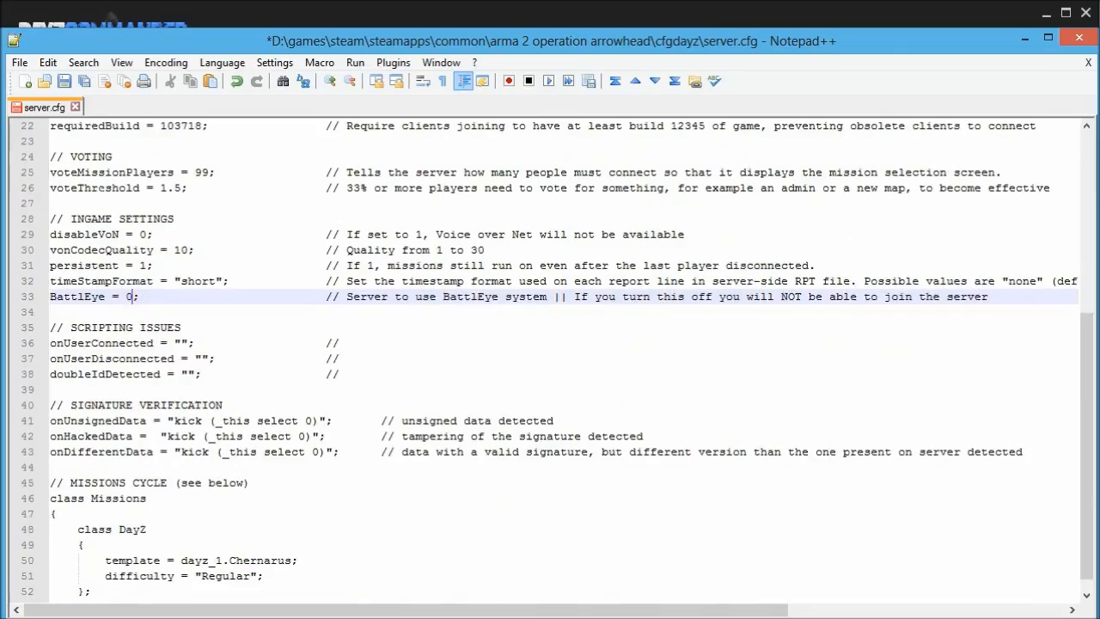
scroll(550, 361, "down", 1)
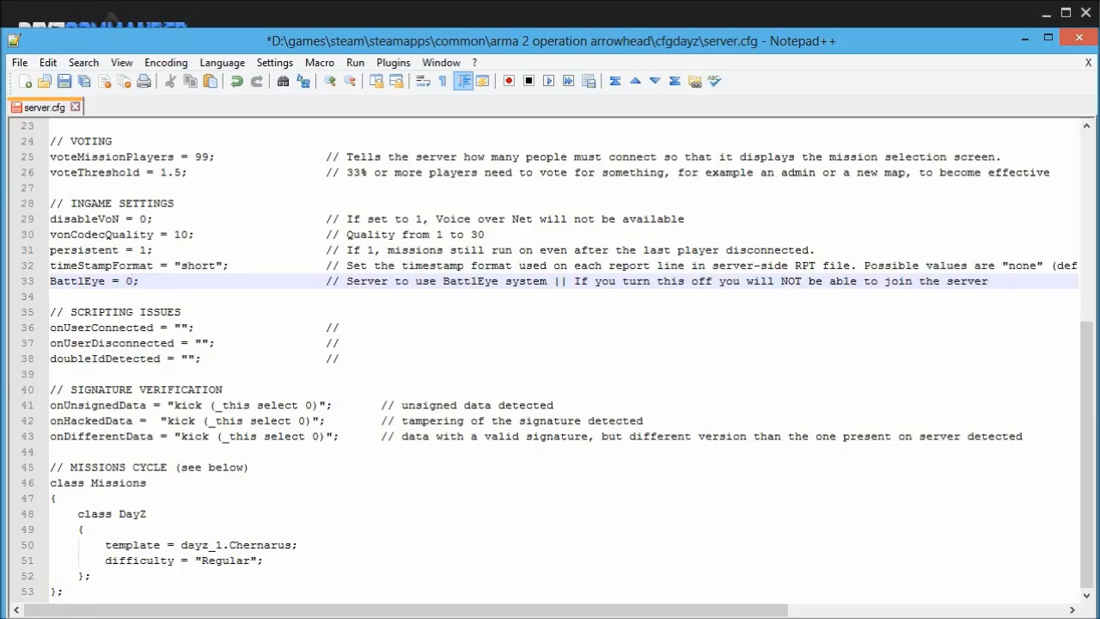
Copy 'Regular' from the difficulty line and paste it over 'Veteran' in the server name.
double_click(223, 560)
key("ctrl+c")
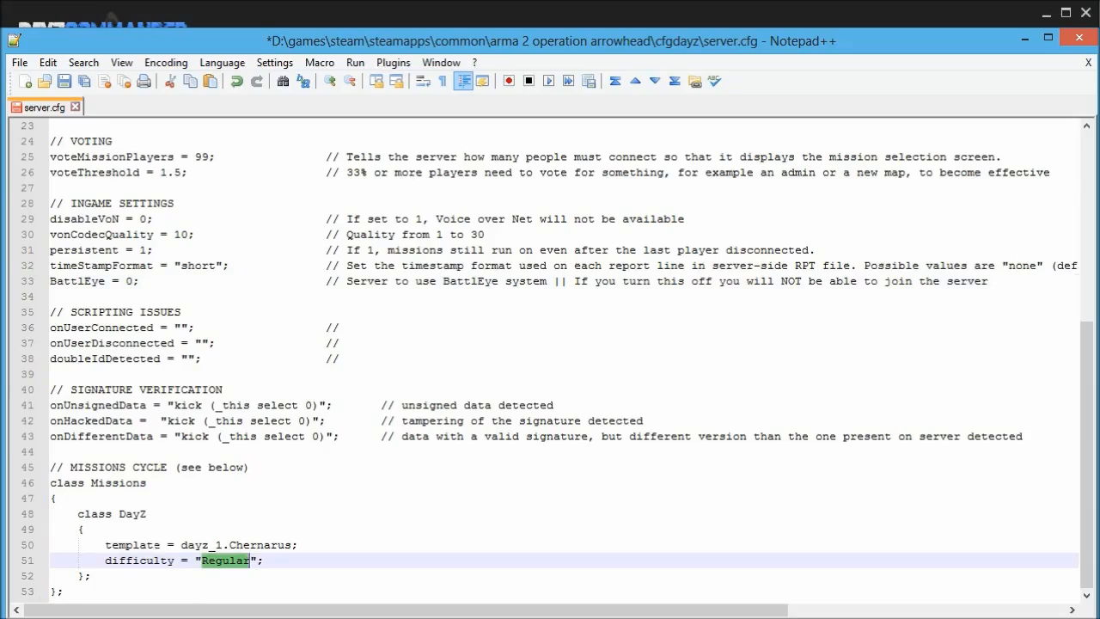
scroll(550, 361, "up", 7)
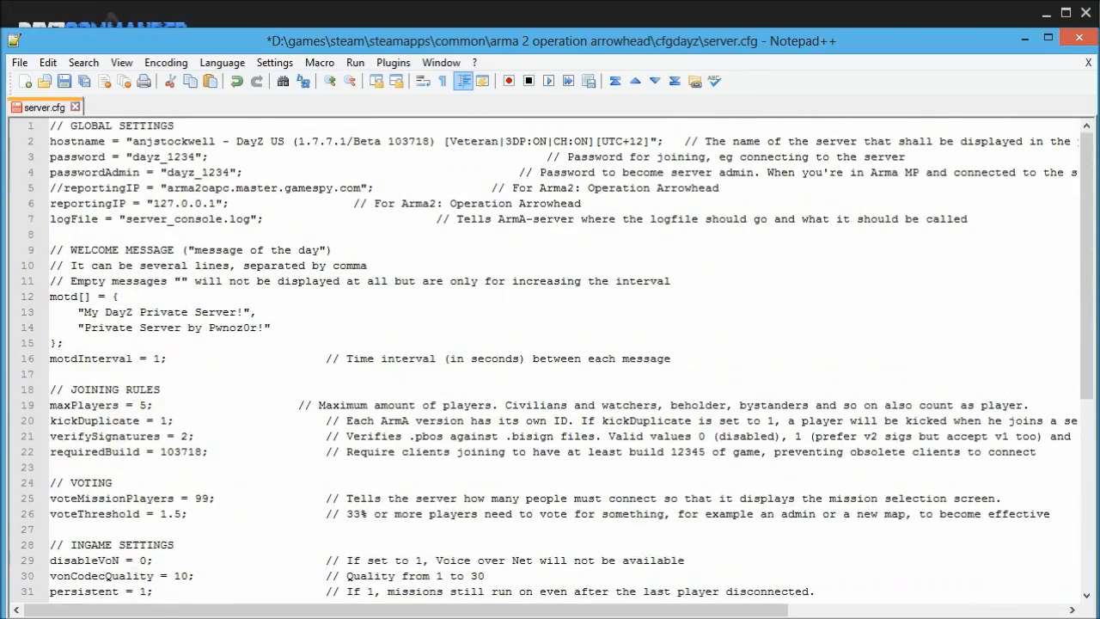
left_click_drag(451, 142, 499, 142)
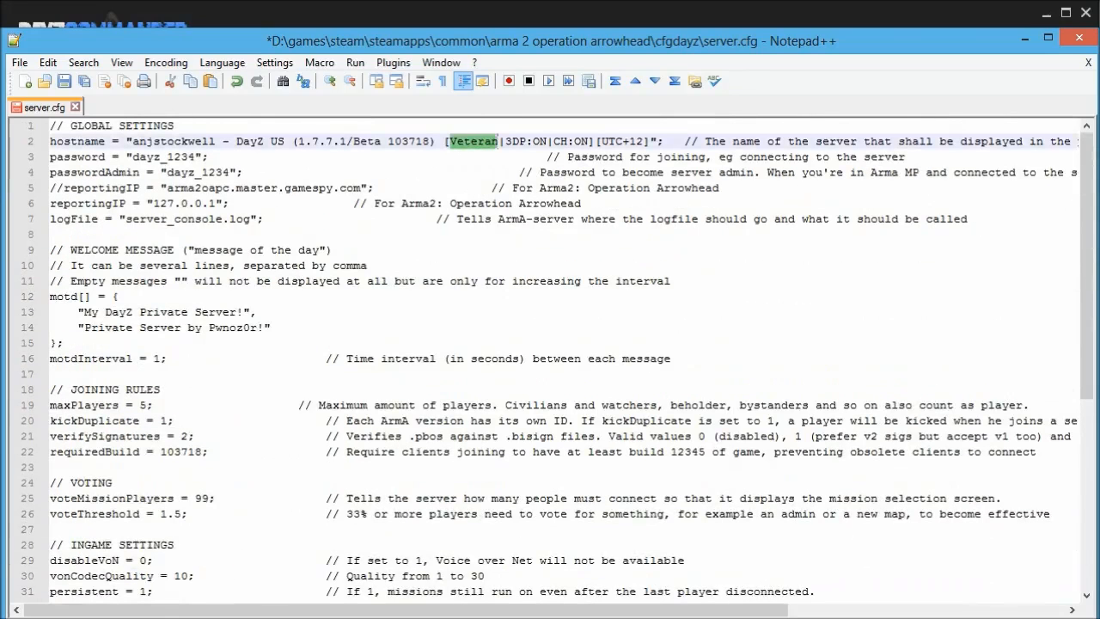
key("ctrl+v")
left_click(446, 266)
scroll(550, 361, "down", 6)
scroll(550, 361, "up", 6)
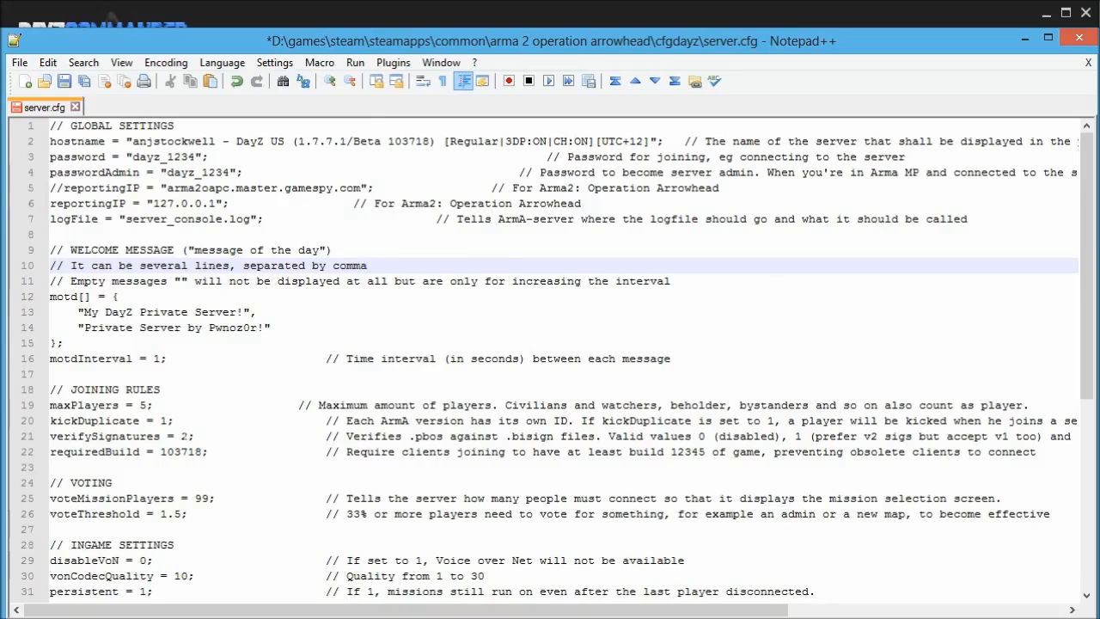
Retype the verifySignatures value as 2.
double_click(185, 435)
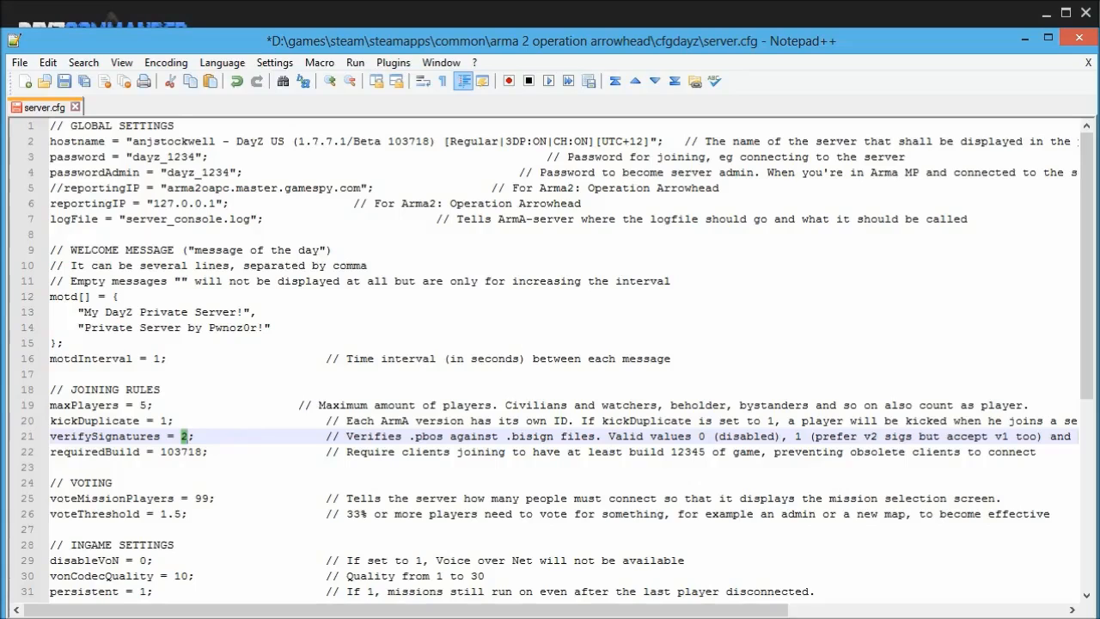
type("2")
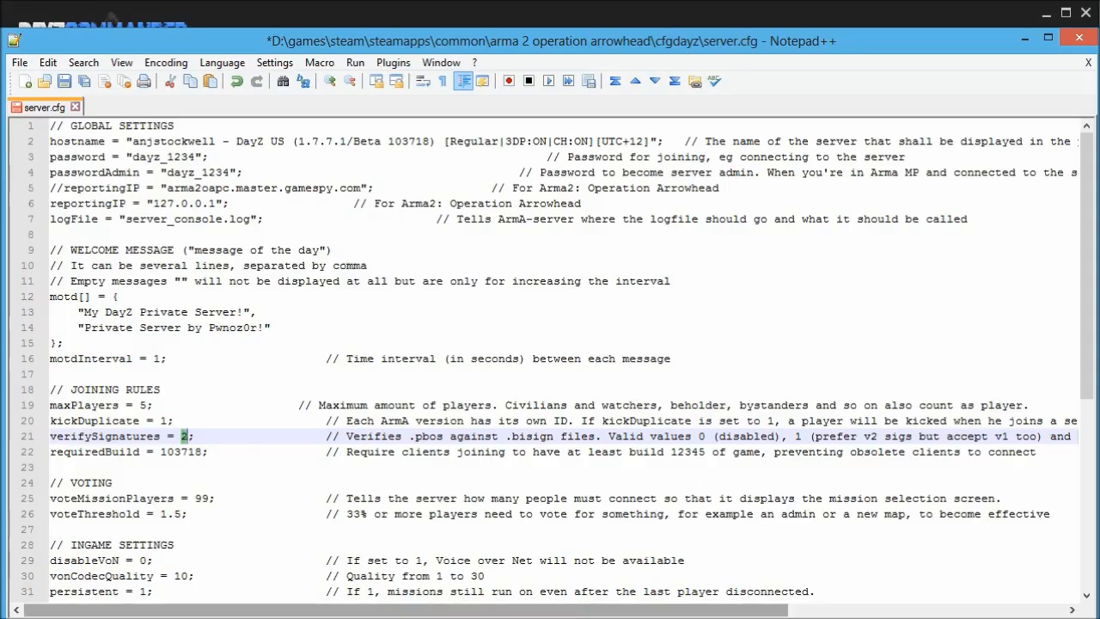
left_click_drag(568, 612, 845, 612)
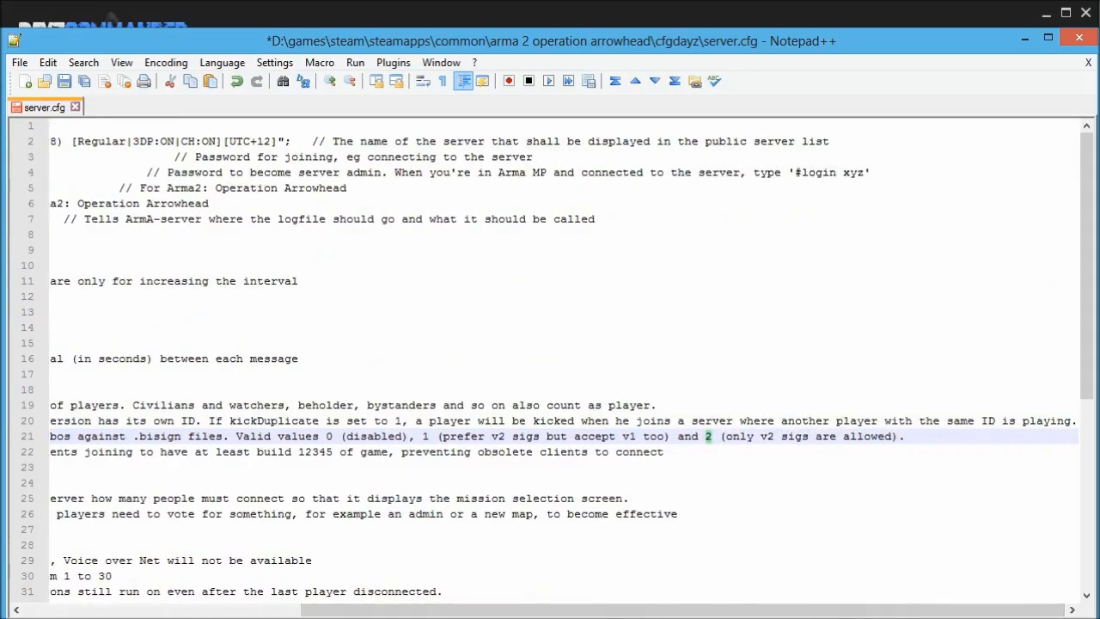
left_click_drag(779, 612, 502, 615)
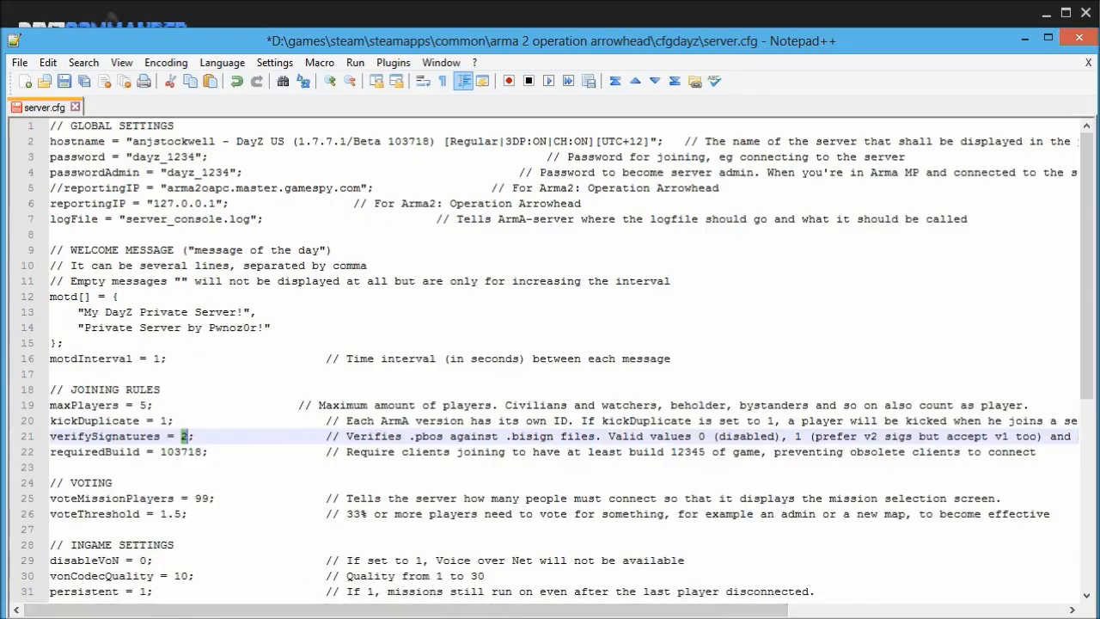
scroll(550, 361, "down", 7)
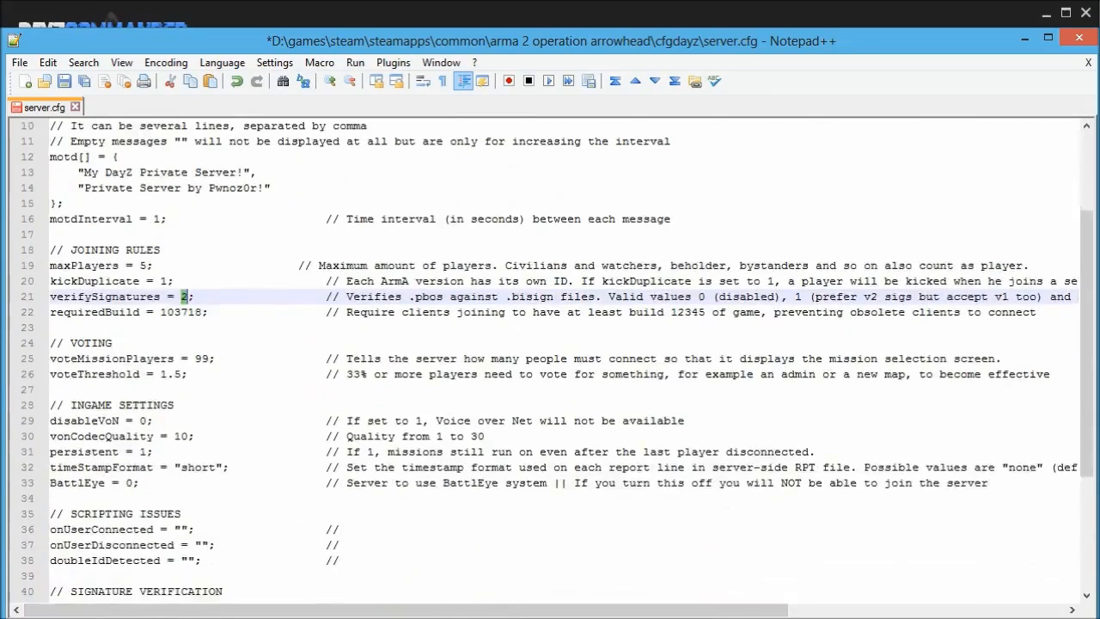
scroll(550, 361, "up", 7)
Save server.cfg and open arma2.cfg from cfgdayz in Notepad++.
left_click(65, 81)
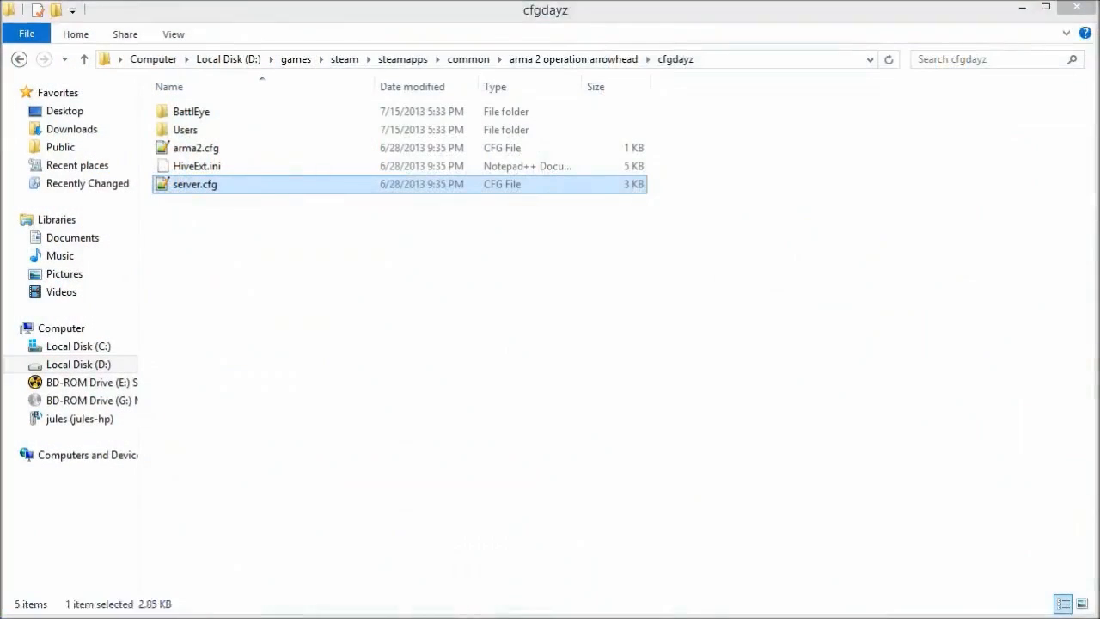
left_click(327, 297)
double_click(214, 147)
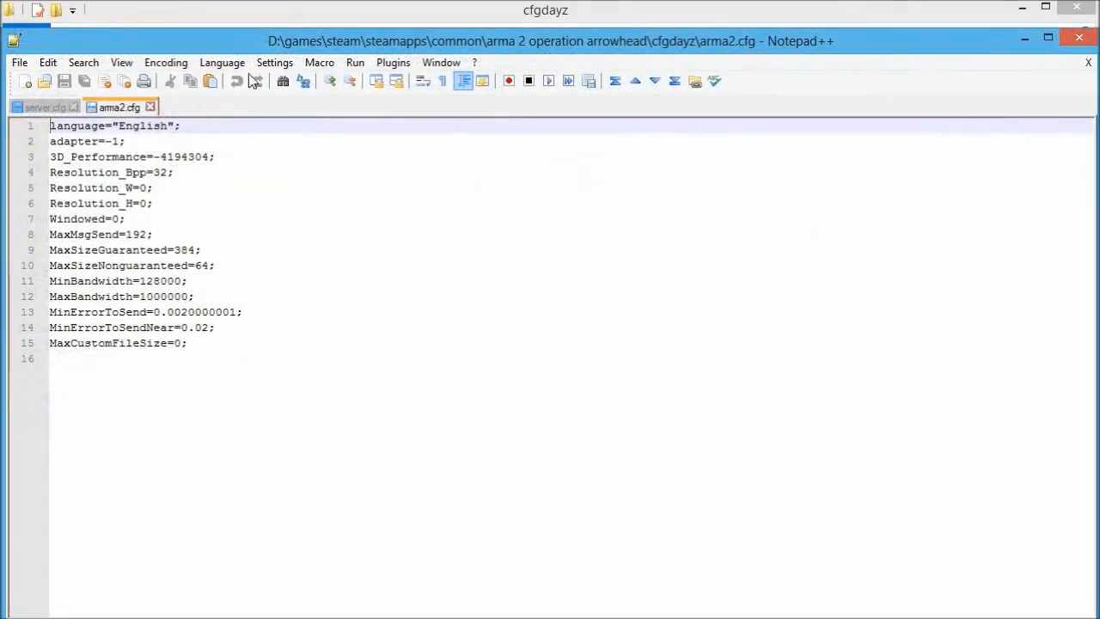
left_click_drag(258, 44, 414, 118)
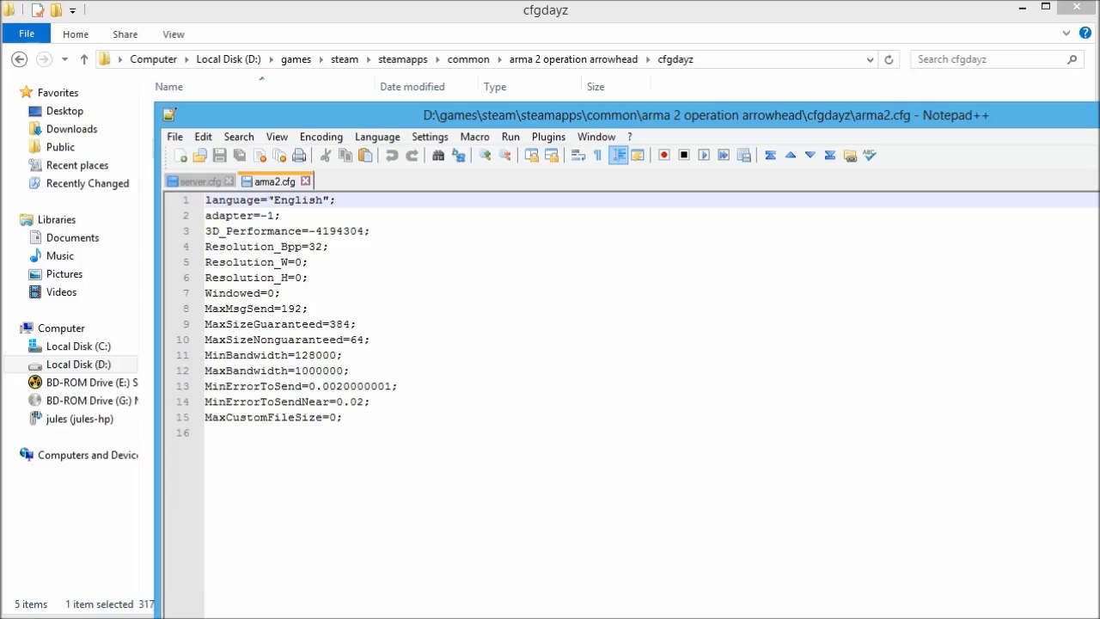
Close arma2.cfg unchanged, then close server.cfg and exit Notepad++.
left_click(305, 181)
left_click_drag(381, 116, 312, 81)
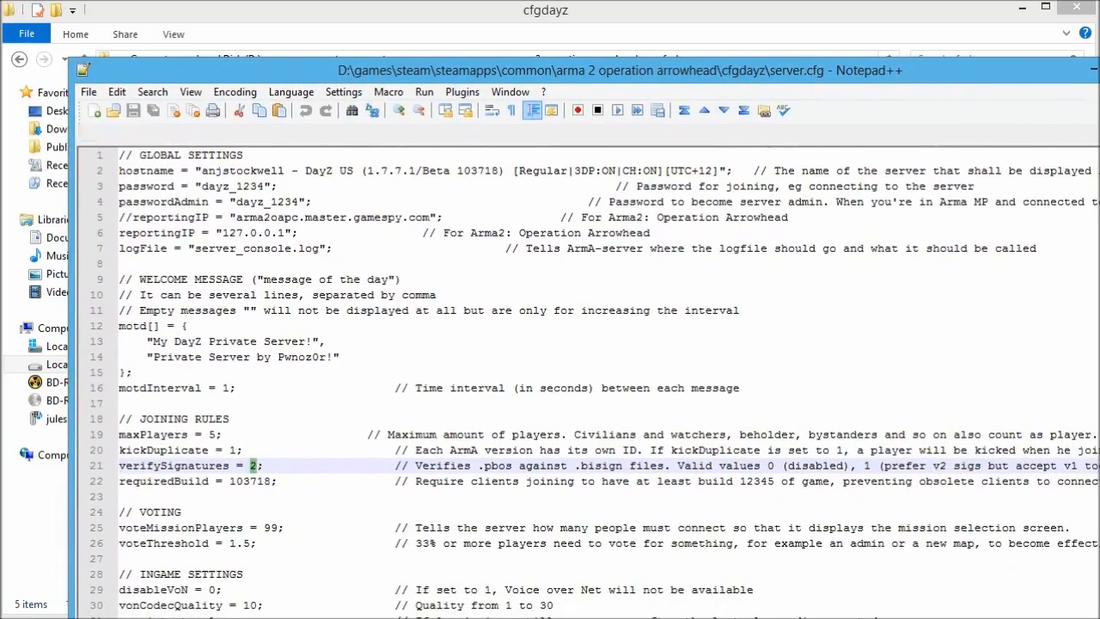
key("alt+F4")
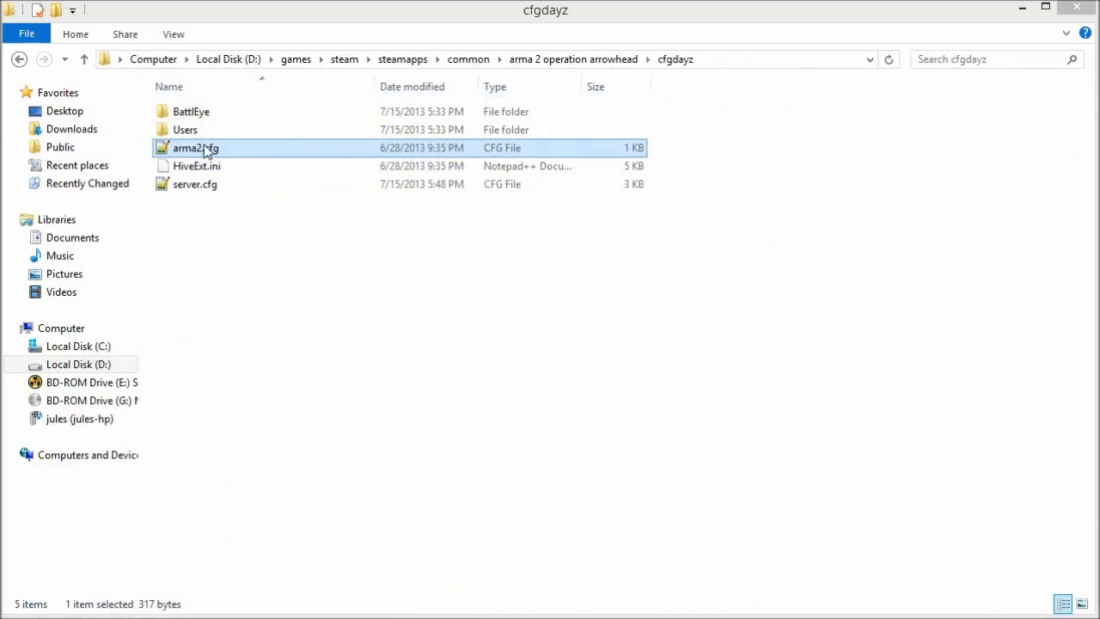
Check the Users > cfgdayz profile folder, then return to the cfgdayz folder.
left_click(201, 166)
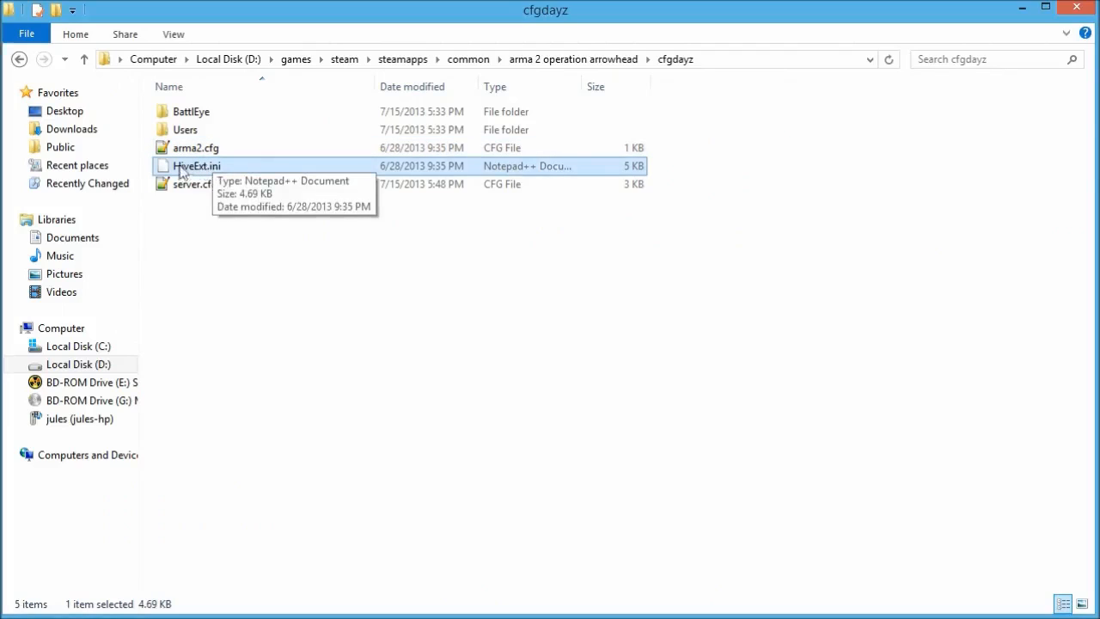
double_click(202, 134)
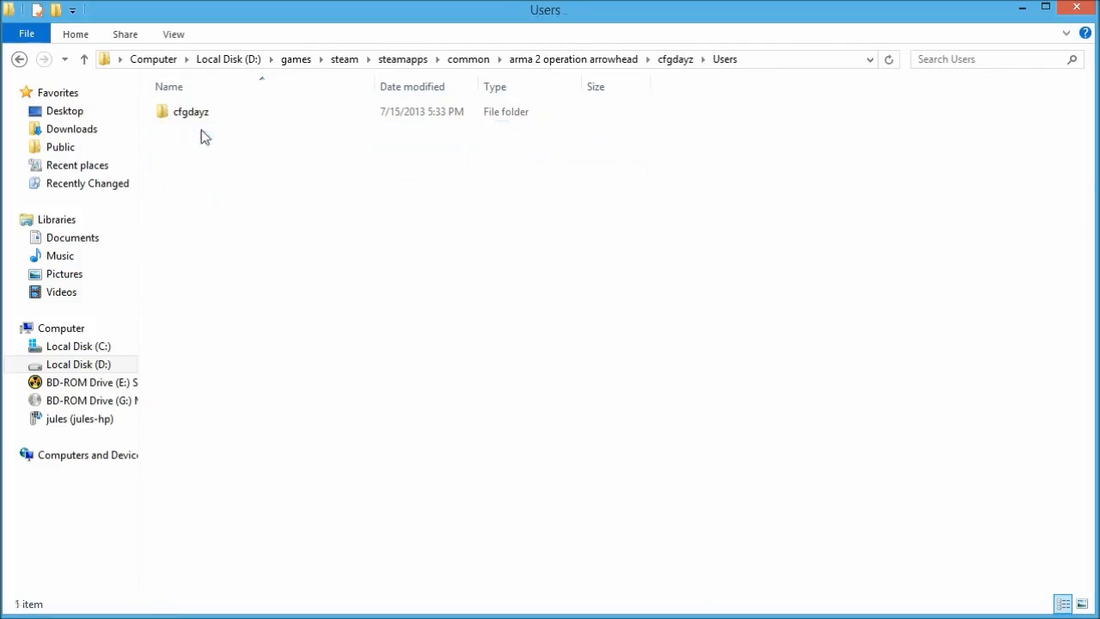
double_click(195, 115)
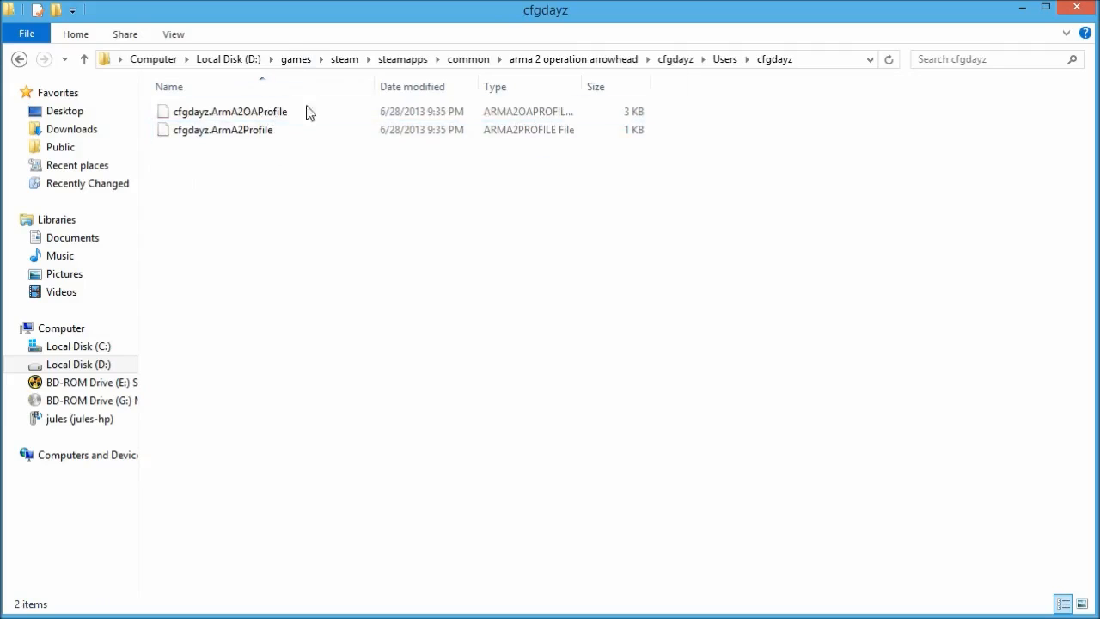
left_click(678, 63)
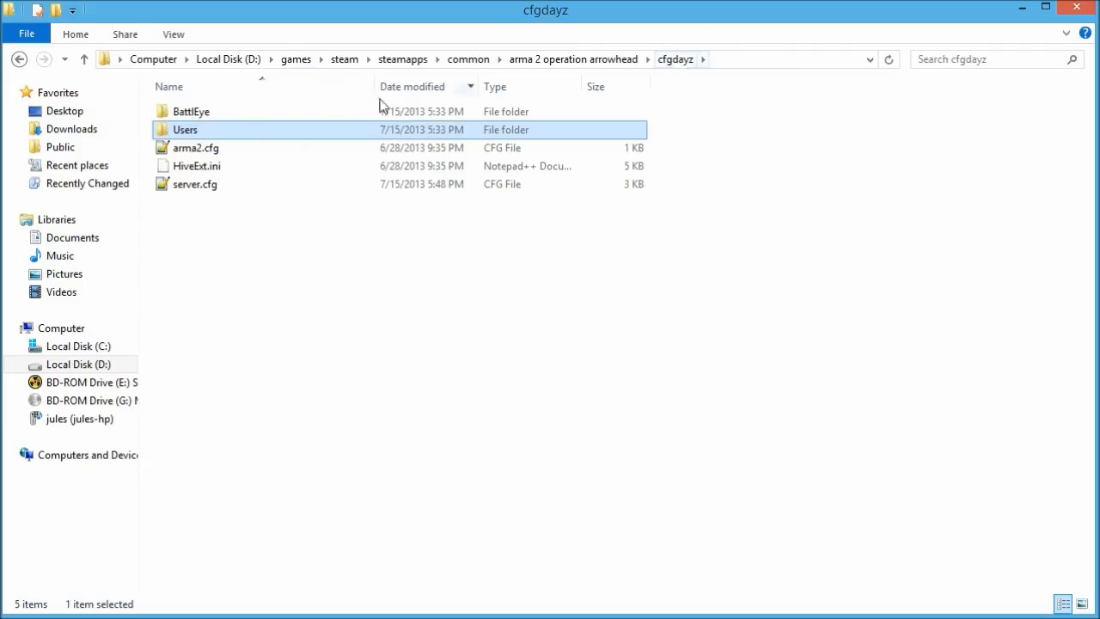
Open HiveExt.ini with Edit with Notepad++ from its context menu.
left_click(198, 165)
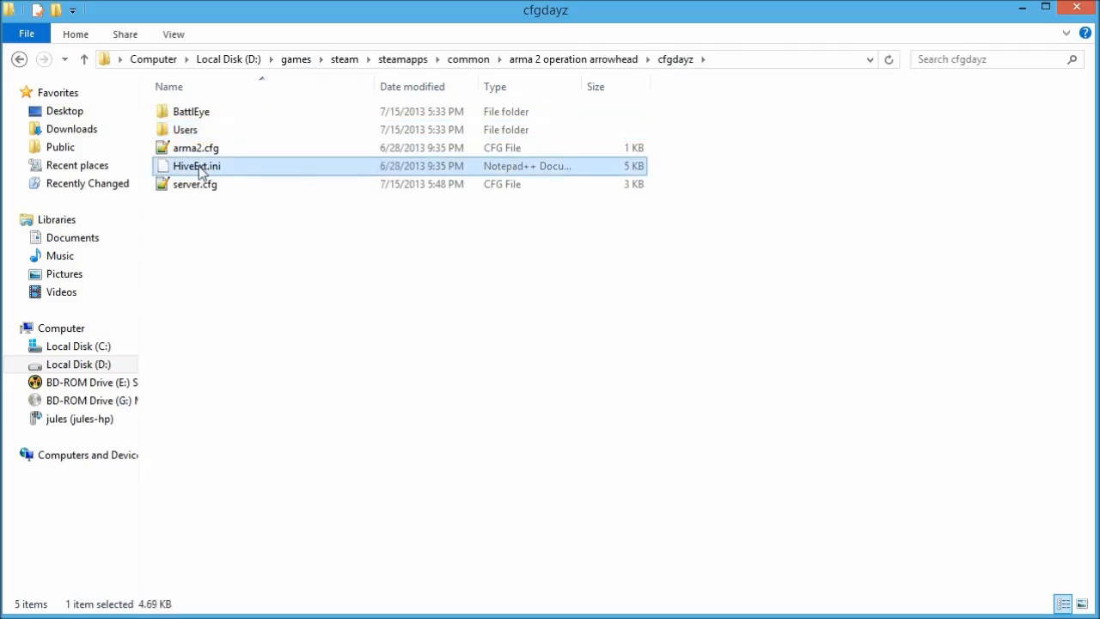
right_click(199, 166)
left_click(235, 234)
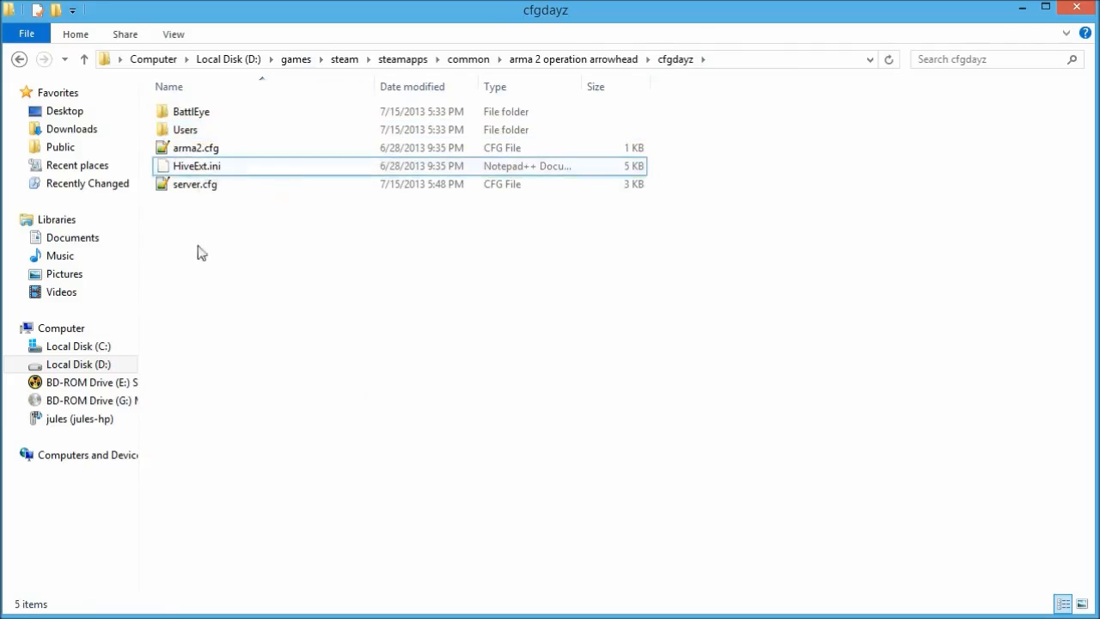
right_click(222, 167)
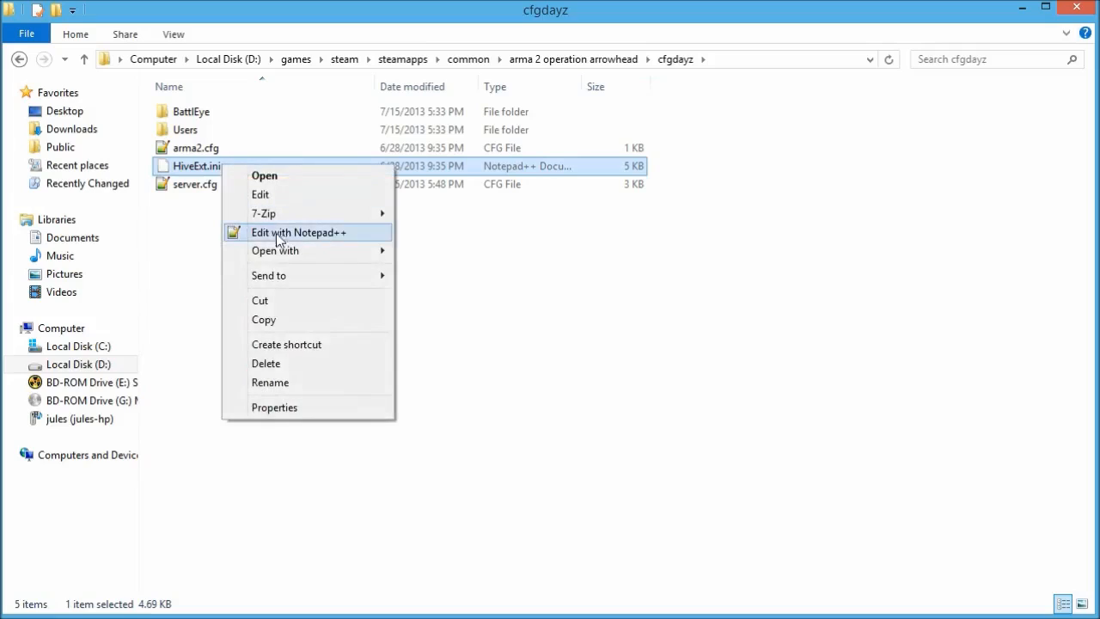
left_click(327, 238)
Maximize the new editor window and close DayZ Commander to return to HiveExt.ini.
left_click_drag(215, 88, 206, 1)
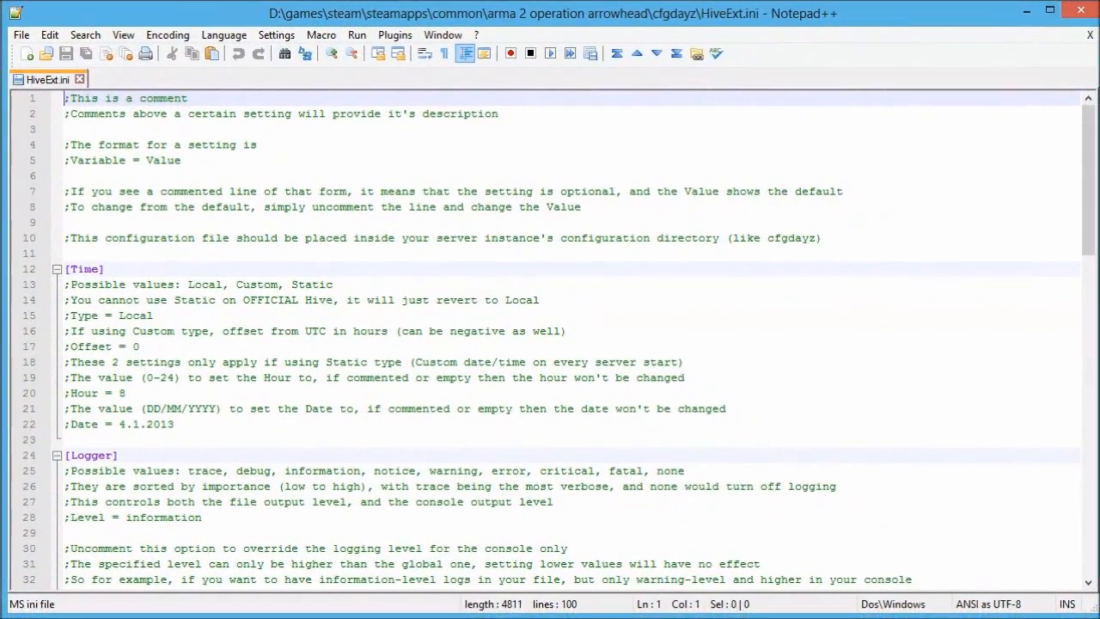
left_click(208, 144)
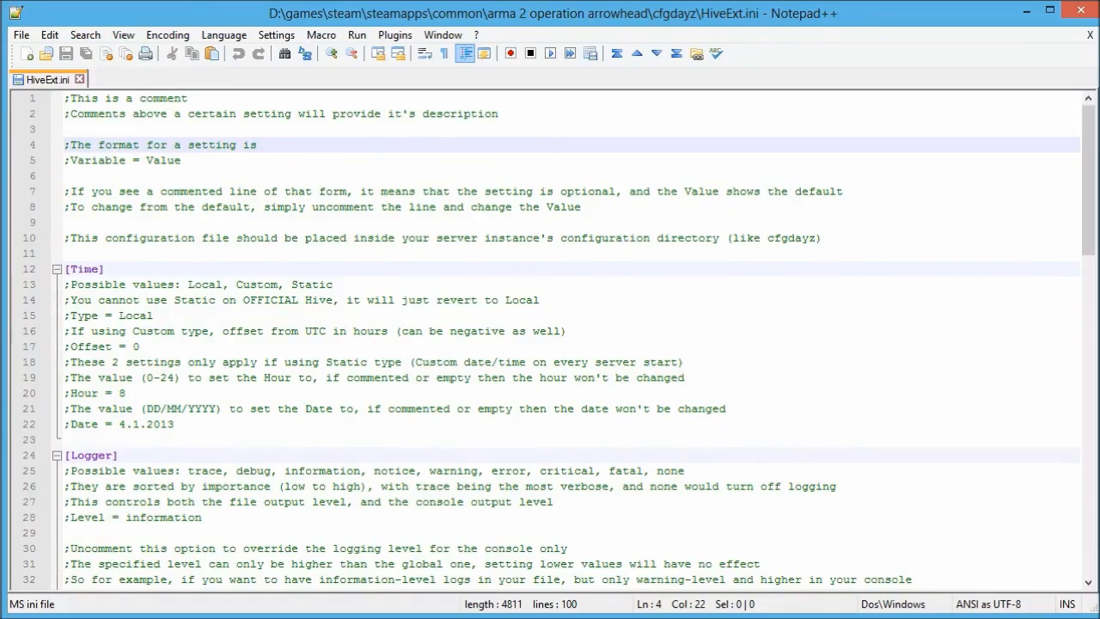
scroll(207, 145, "down", 11)
scroll(208, 145, "down", 8)
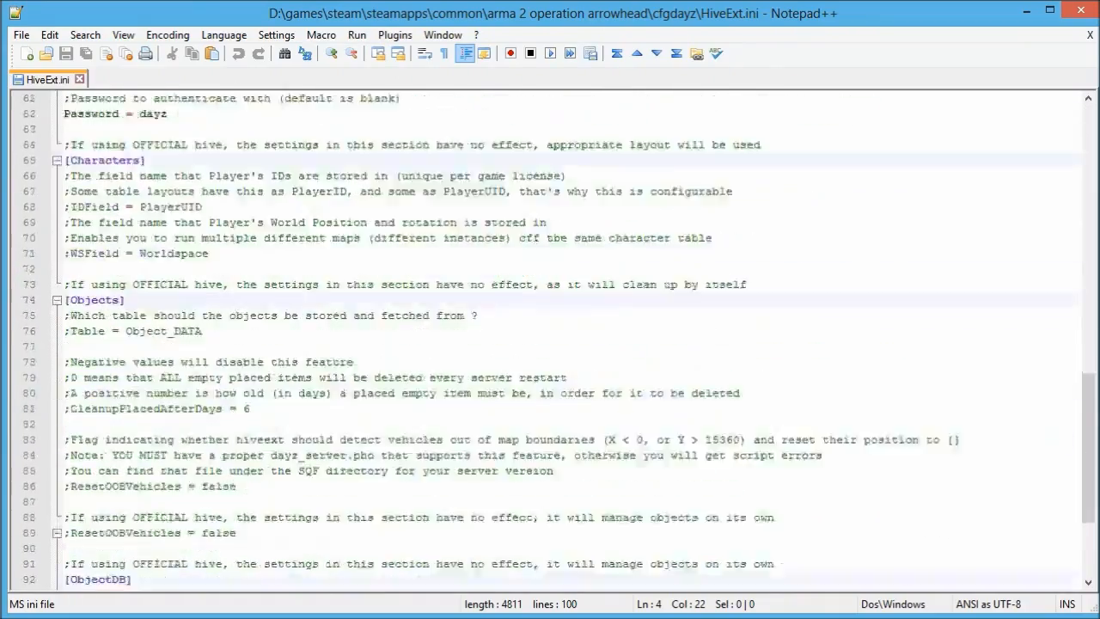
scroll(208, 144, "up", 19)
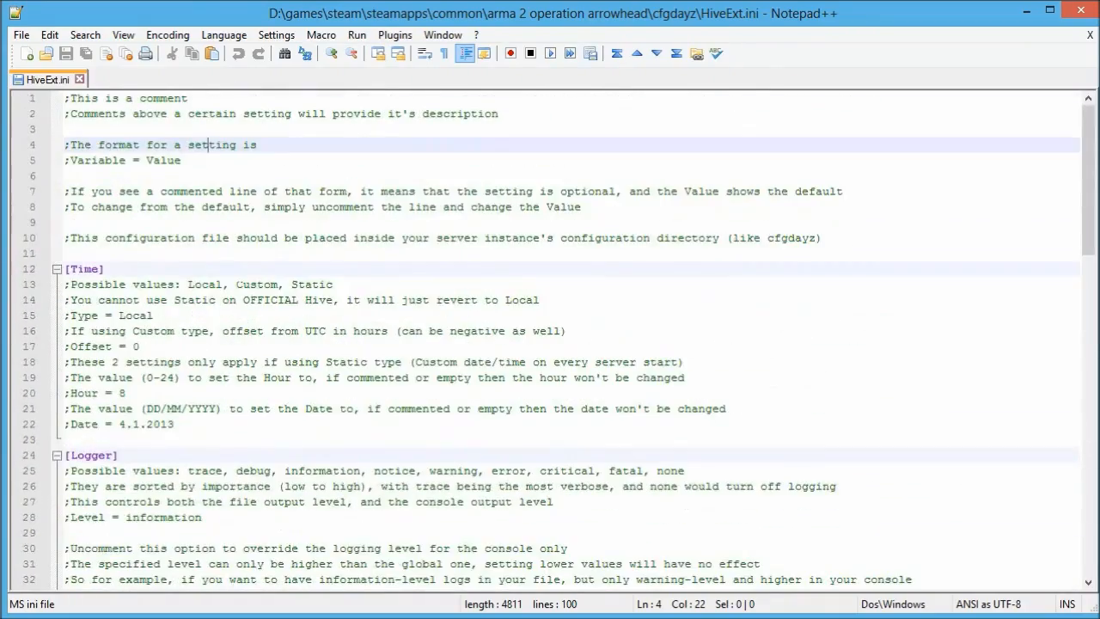
key("alt+Tab")
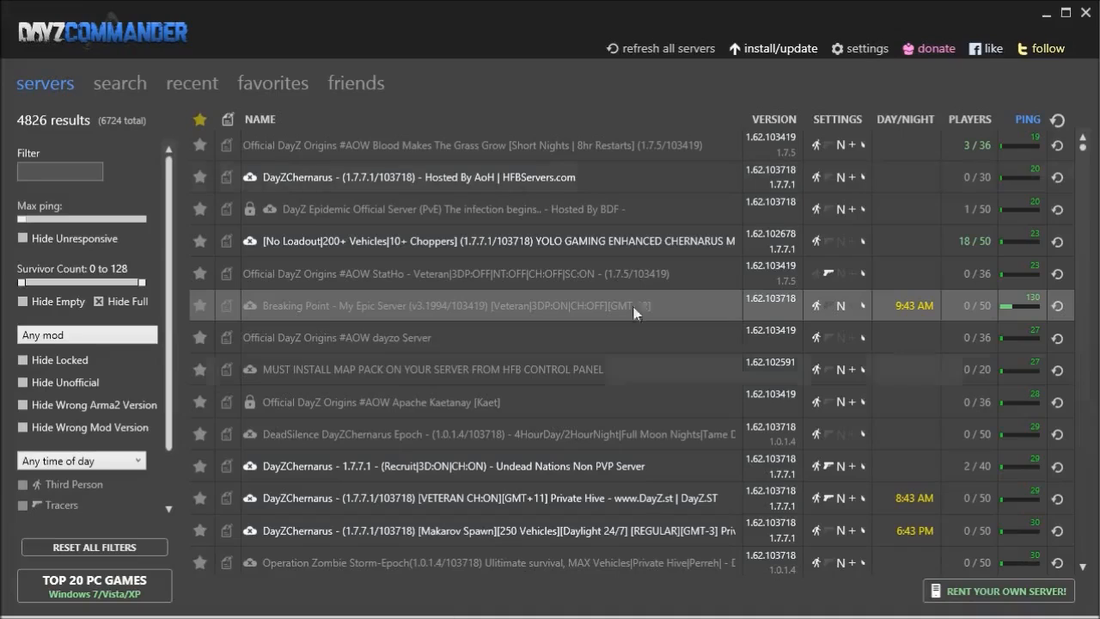
left_click(1089, 16)
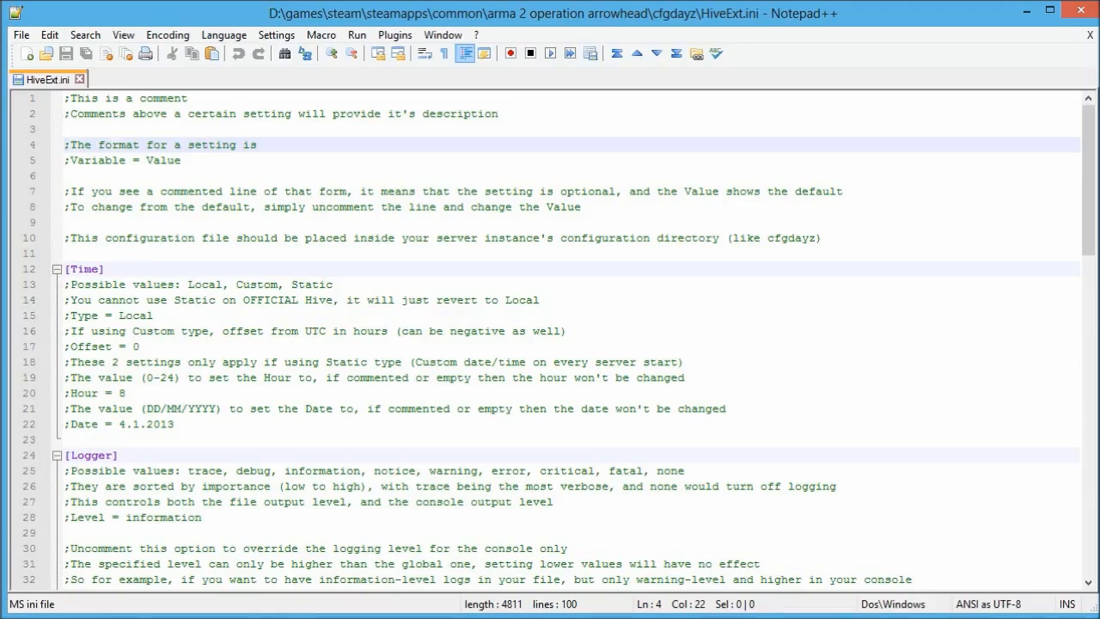
Uncomment line 15 and change the Type value from Local to Custom.
left_click(251, 314)
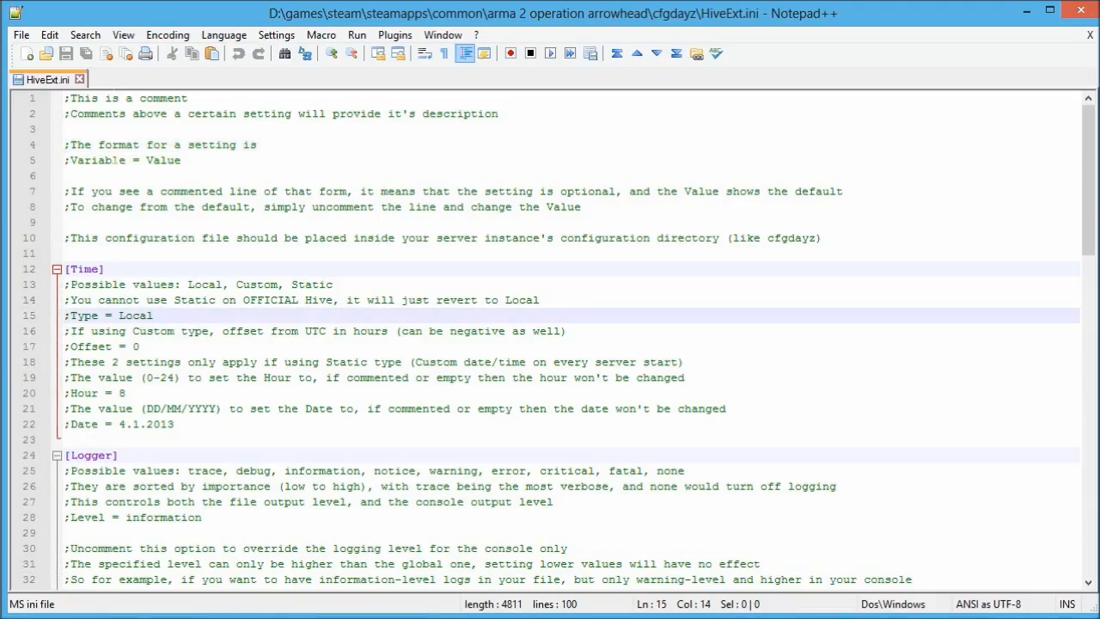
left_click(70, 316)
key("BackSpace")
key("Right")
key("Right")
key("Right")
key("Right")
key("Right")
key("Right")
key("Right")
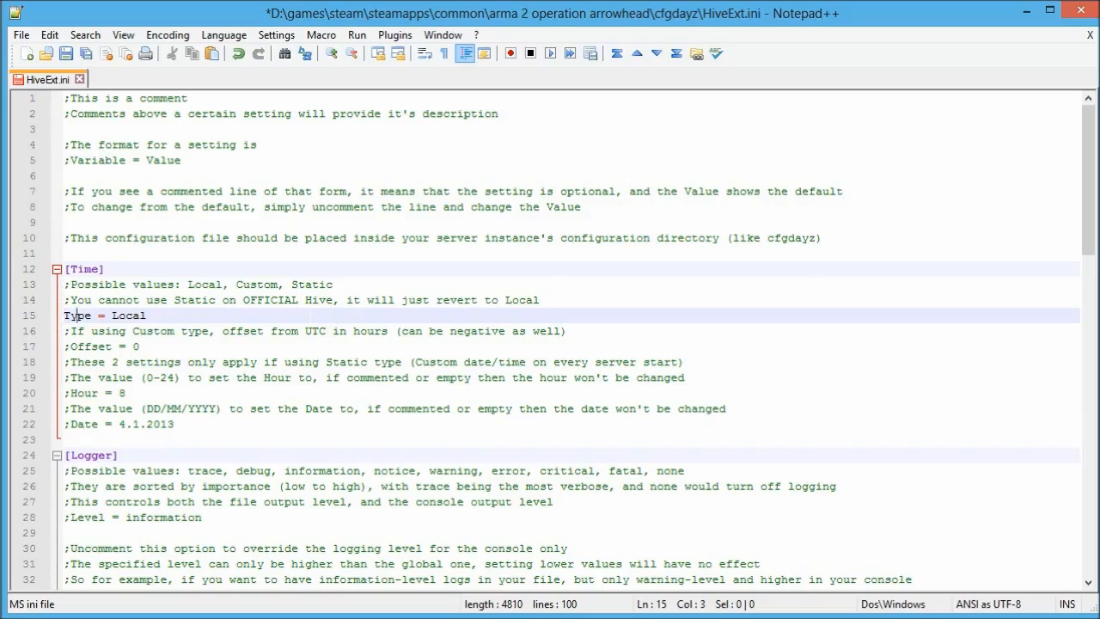
type("Custom")
key("Delete")
key("Delete")
key("Delete")
key("Delete")
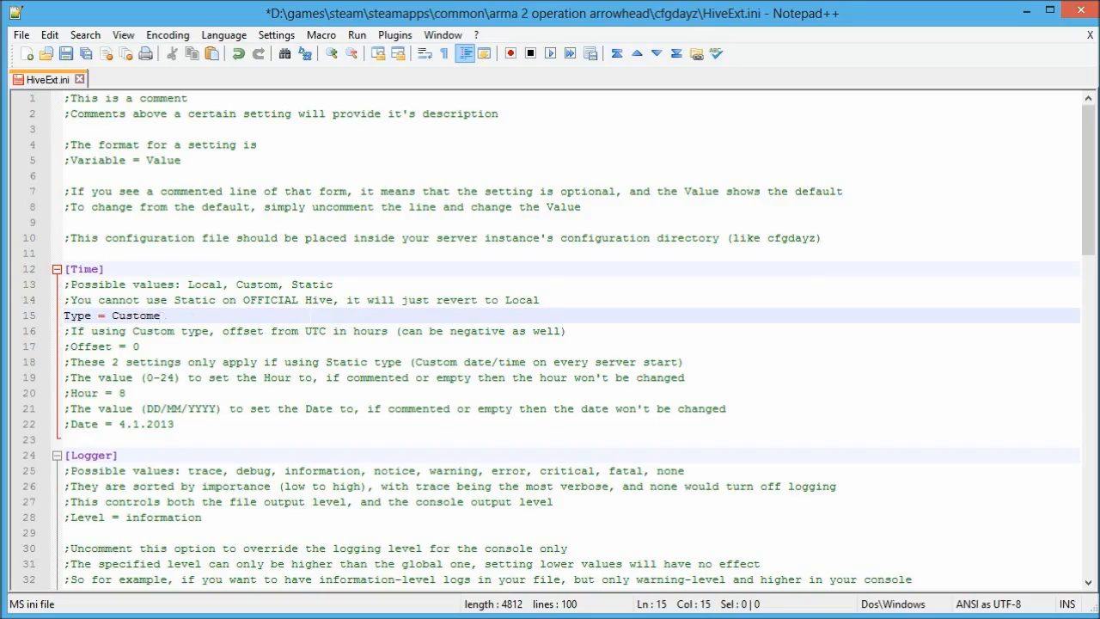
key("BackSpace")
key("Up")
key("Up")
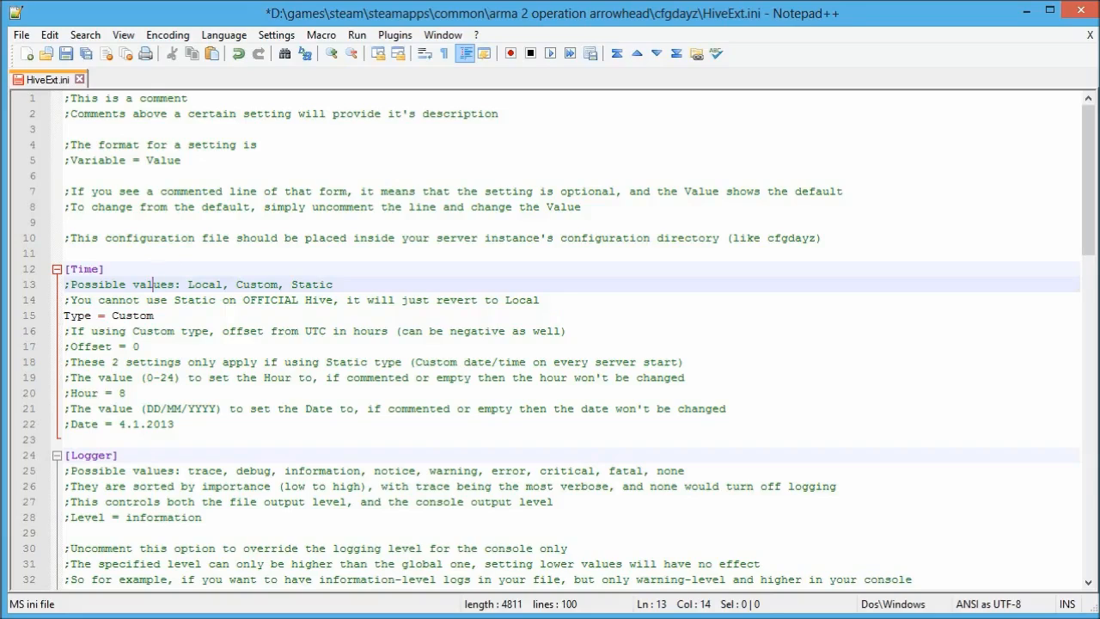
Uncomment the Offset line on line 17 and set its value to 12.
left_click(71, 346)
key("BackSpace")
left_click(134, 346)
key("BackSpace")
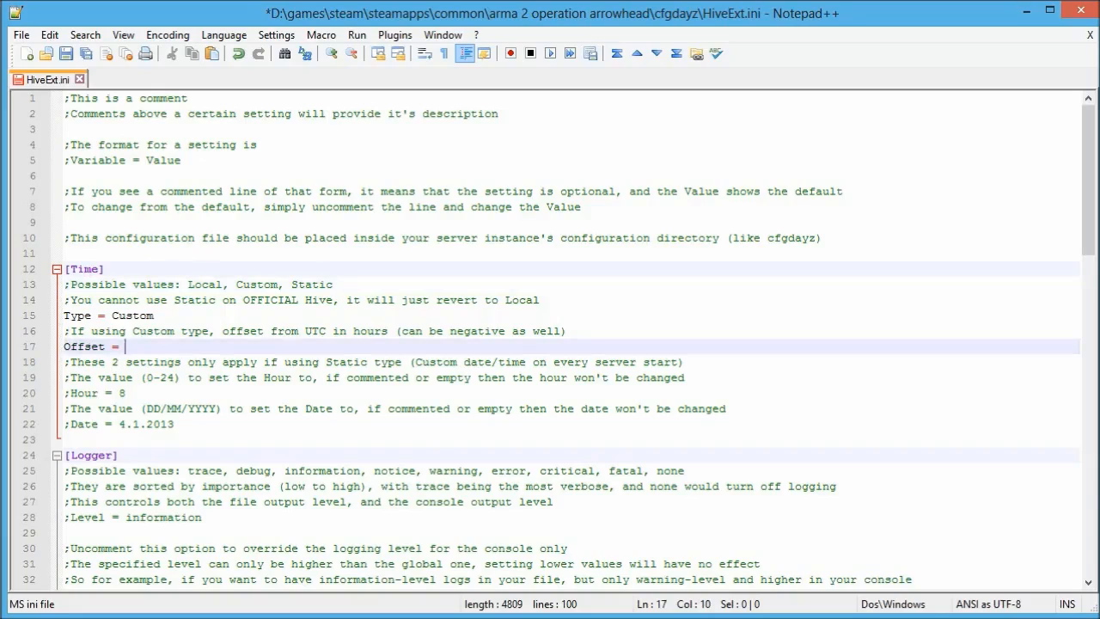
type("12")
left_click(106, 392)
left_click(106, 423)
left_click(106, 393)
left_click(111, 424)
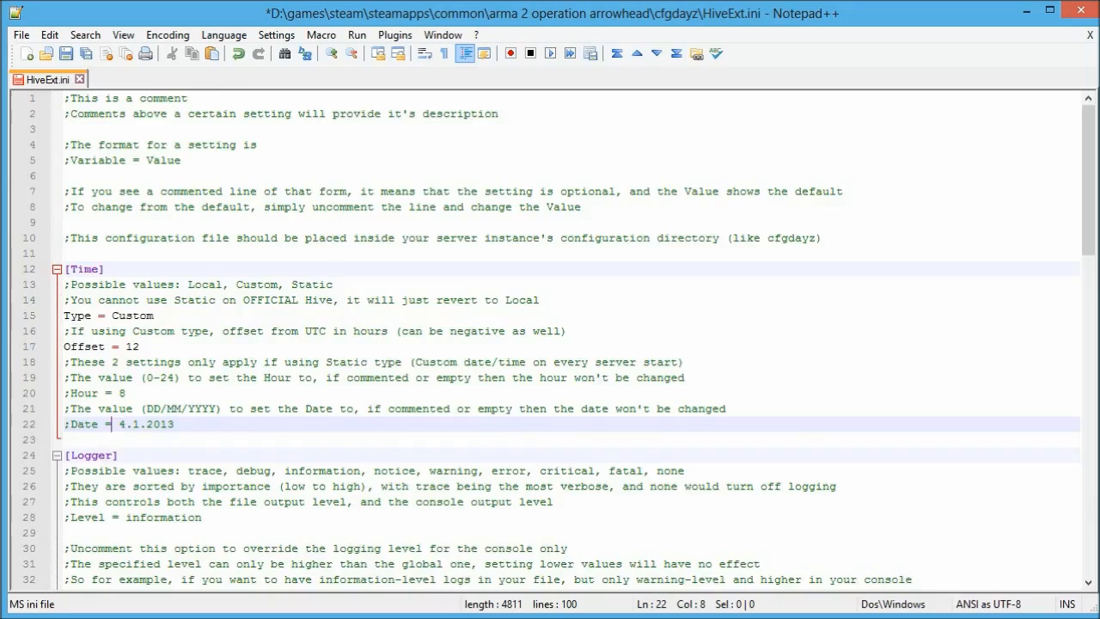
Uncomment the Level = information and ConsoleLevel = information lines in the Logger section.
scroll(111, 423, "down", 3)
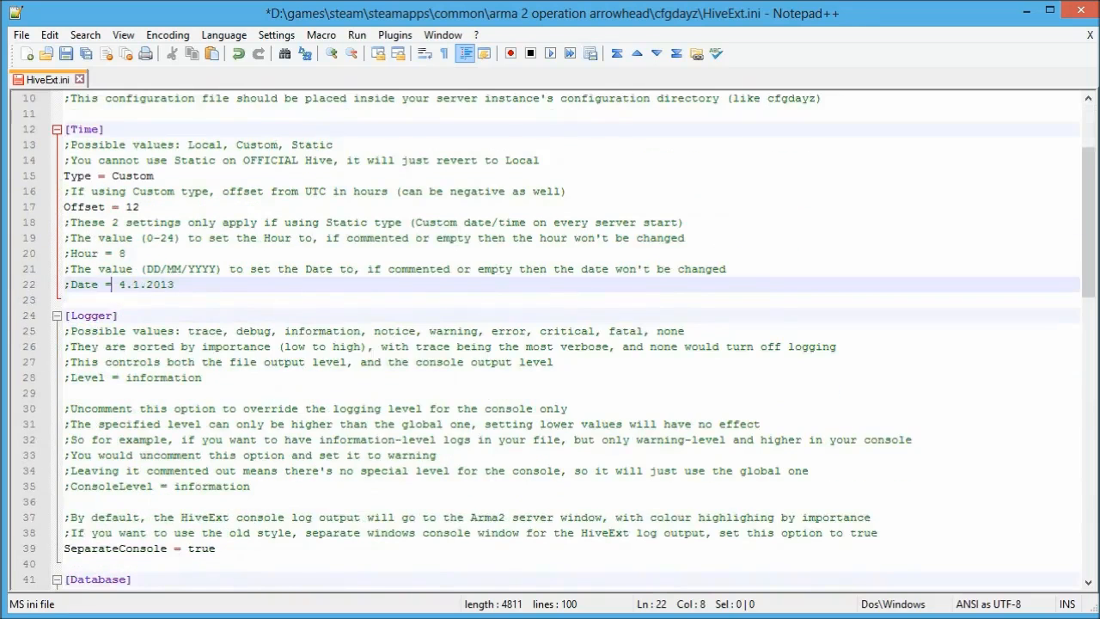
scroll(550, 338, "down", 1)
left_click(70, 331)
key("BackSpace")
scroll(550, 338, "down", 1)
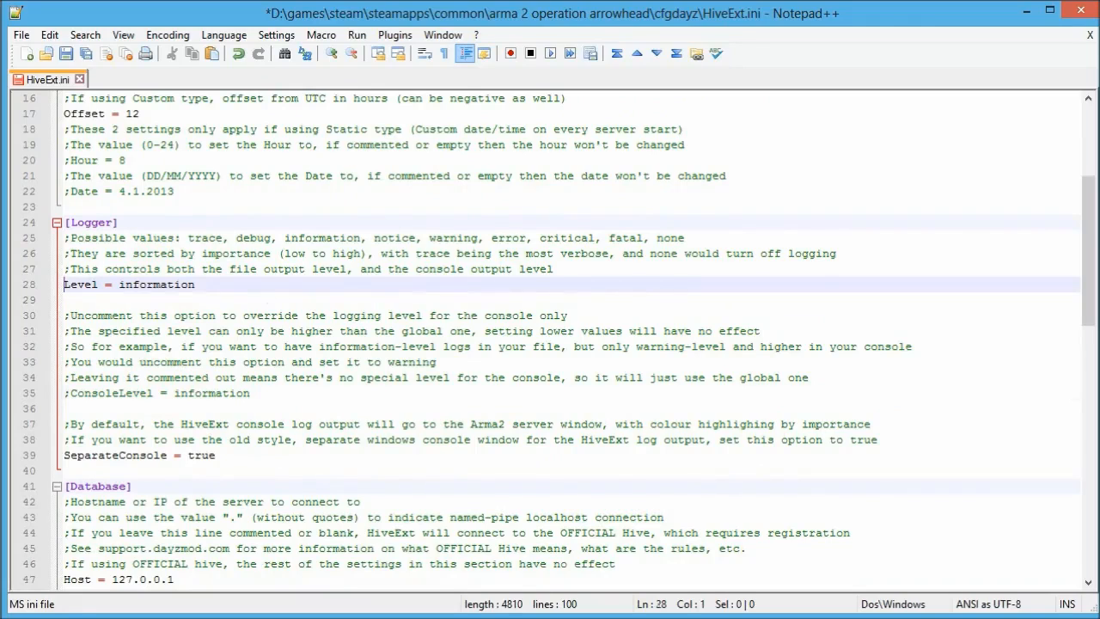
left_click(71, 393)
key("BackSpace")
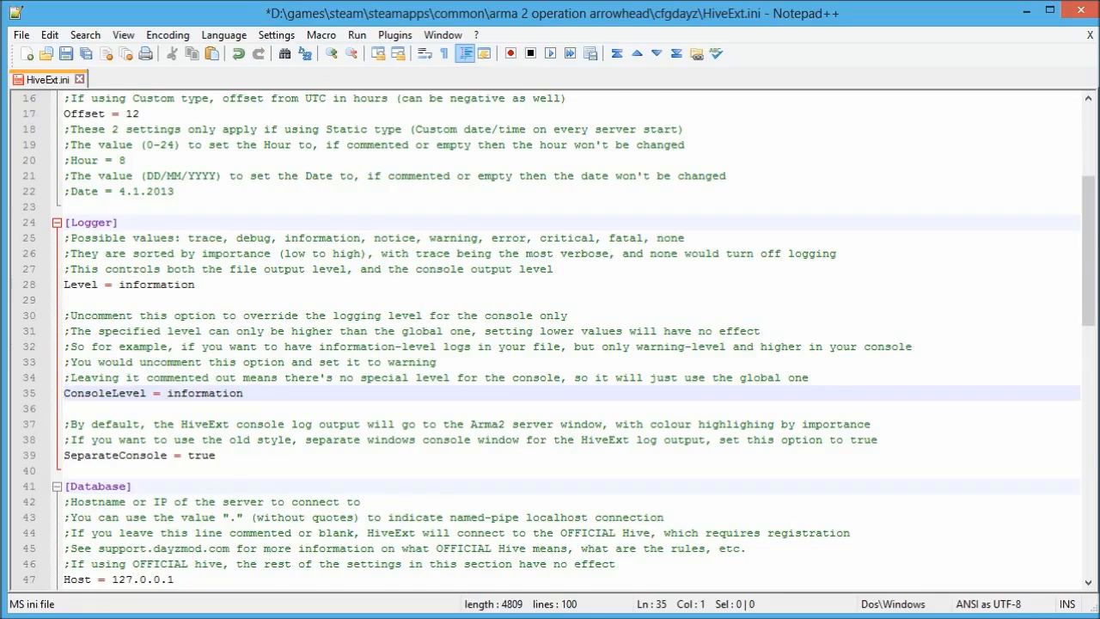
Scroll down to the Database section and move the XAMPP Control Panel to the lower right.
scroll(559, 338, "down", 2)
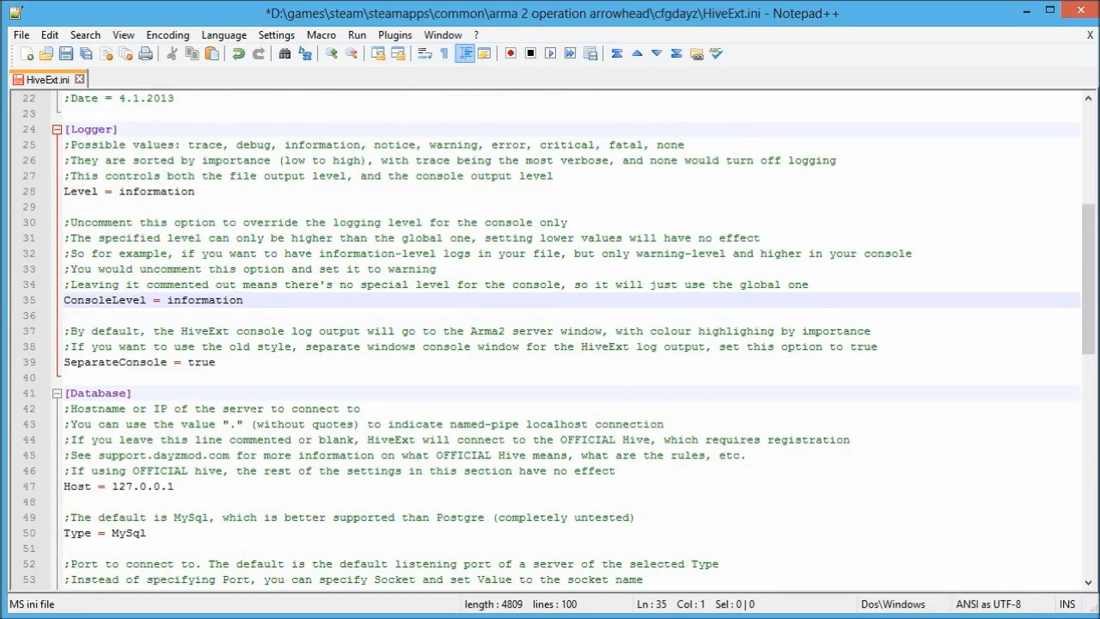
scroll(558, 338, "down", 1)
scroll(559, 338, "down", 1)
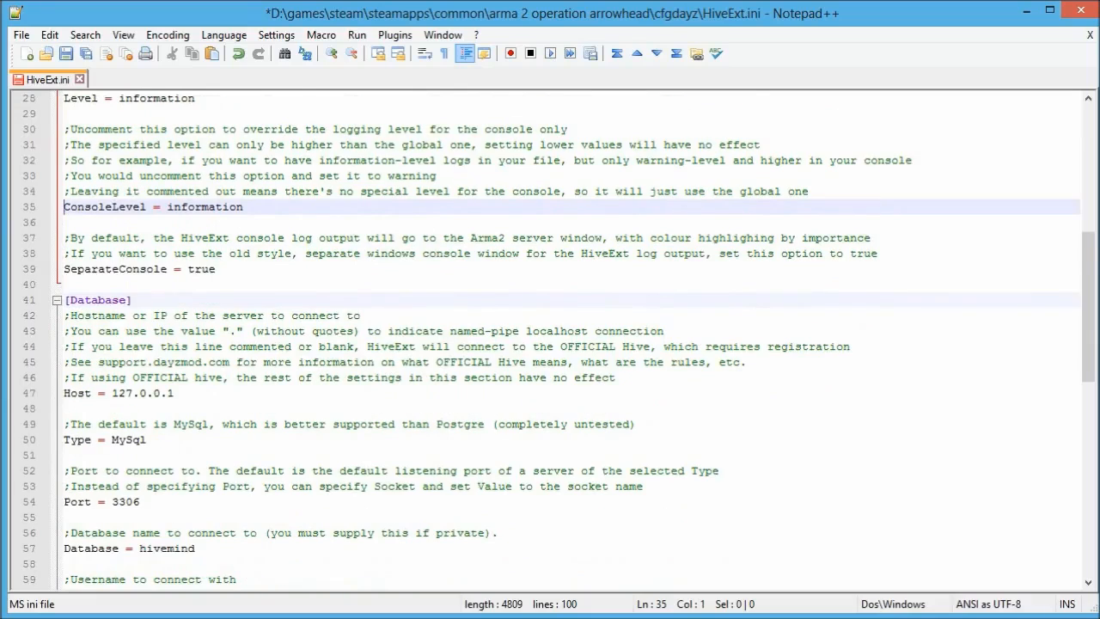
scroll(559, 338, "down", 1)
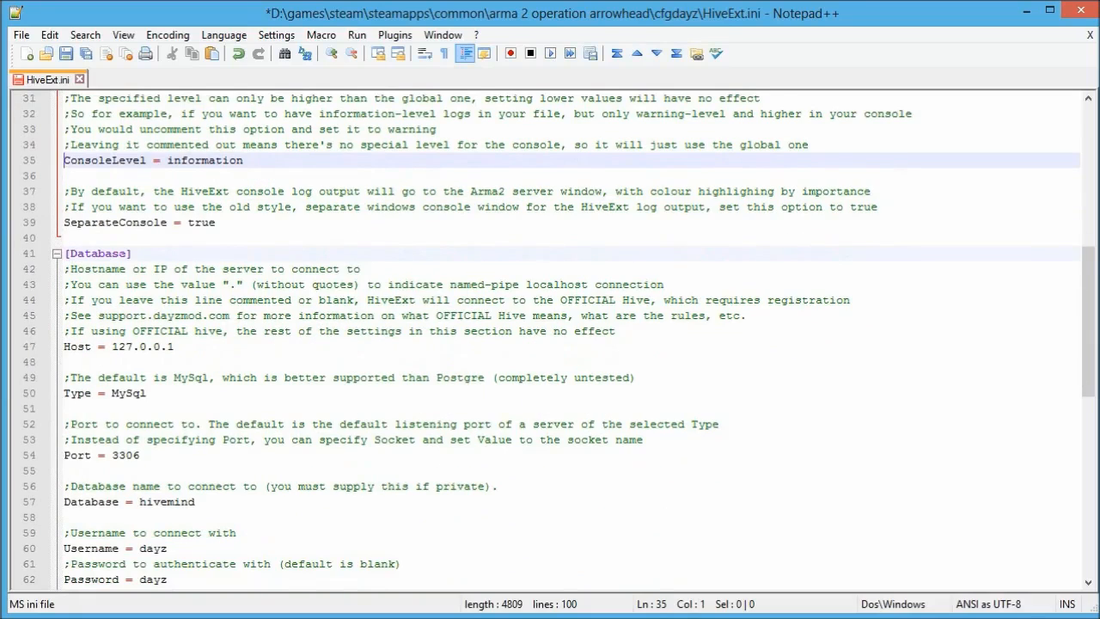
left_click(383, 618)
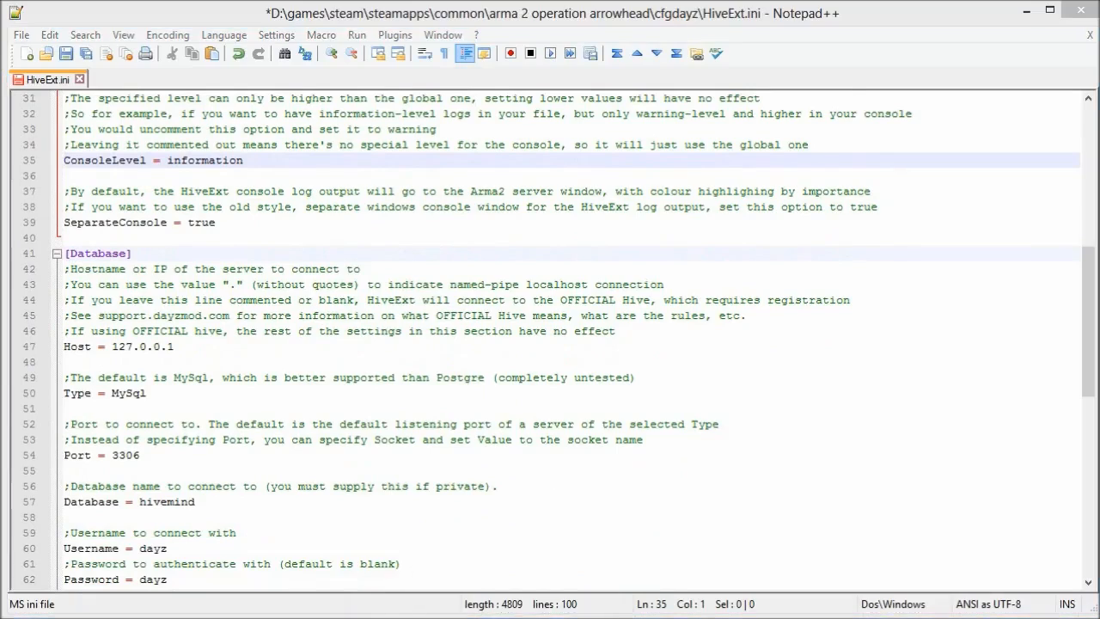
left_click_drag(487, 50, 740, 161)
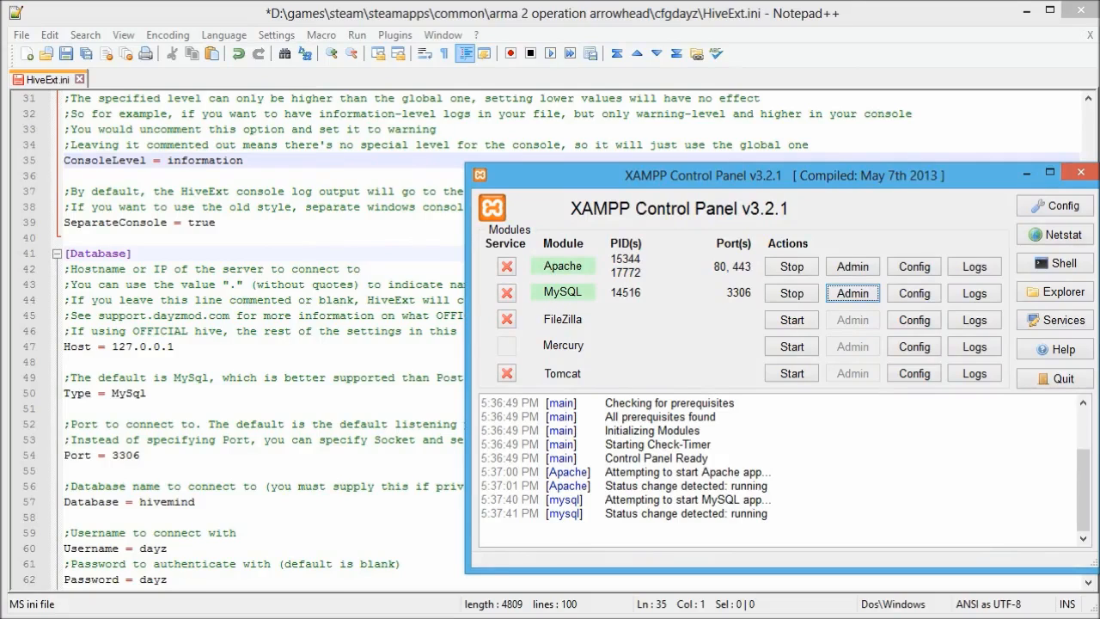
Confirm Port = 3306 in HiveExt.ini, then launch MySQL Admin from the XAMPP Control Panel.
left_click(141, 456)
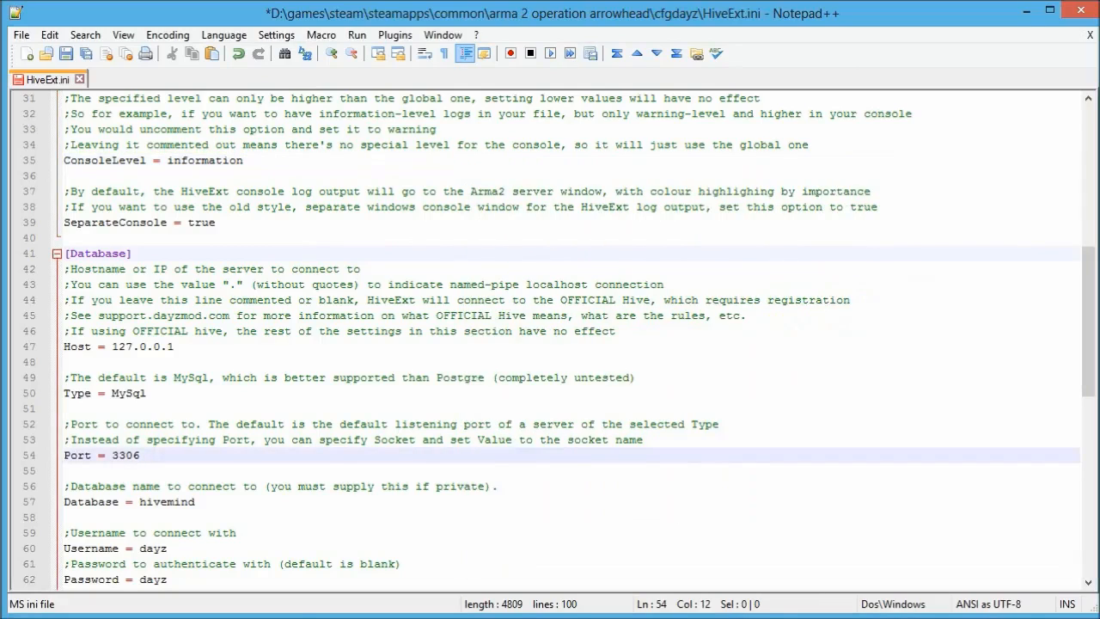
key("alt+Tab")
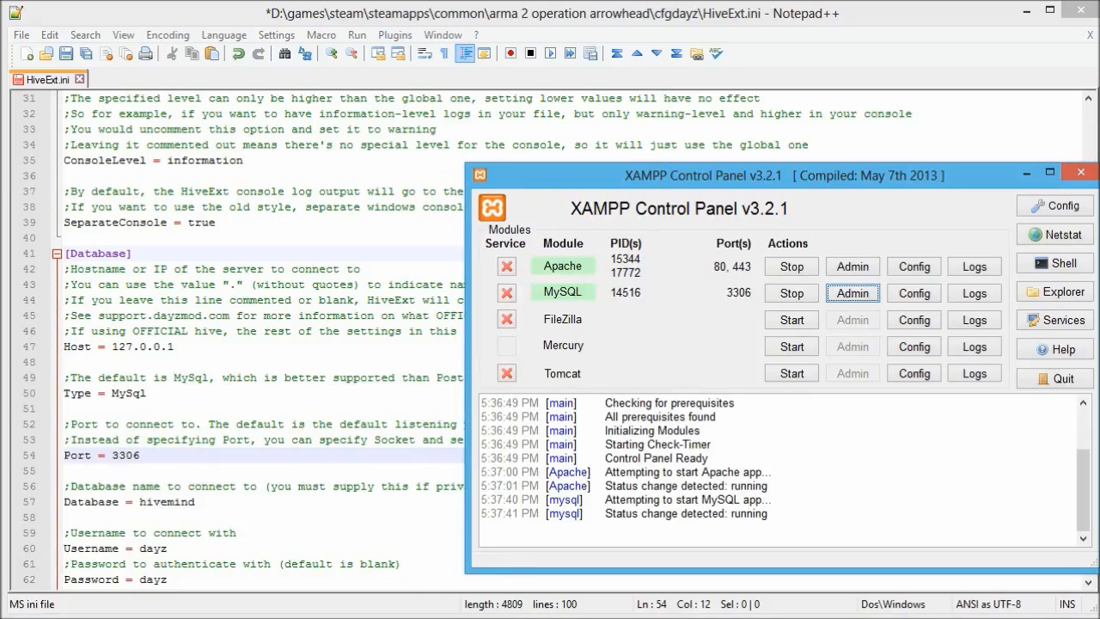
left_click(852, 294)
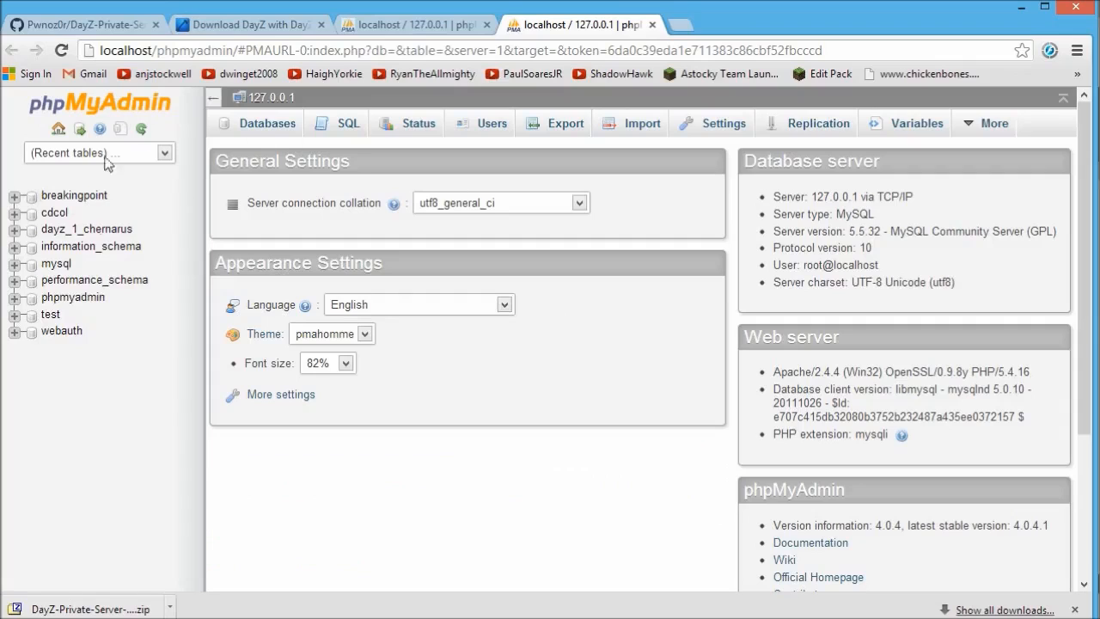
Copy the database name dayz_1_chernarus from phpMyAdmin, then select hivemind in HiveExt.ini.
left_click_drag(134, 228, 41, 229)
key("ctrl+c")
right_click(106, 238)
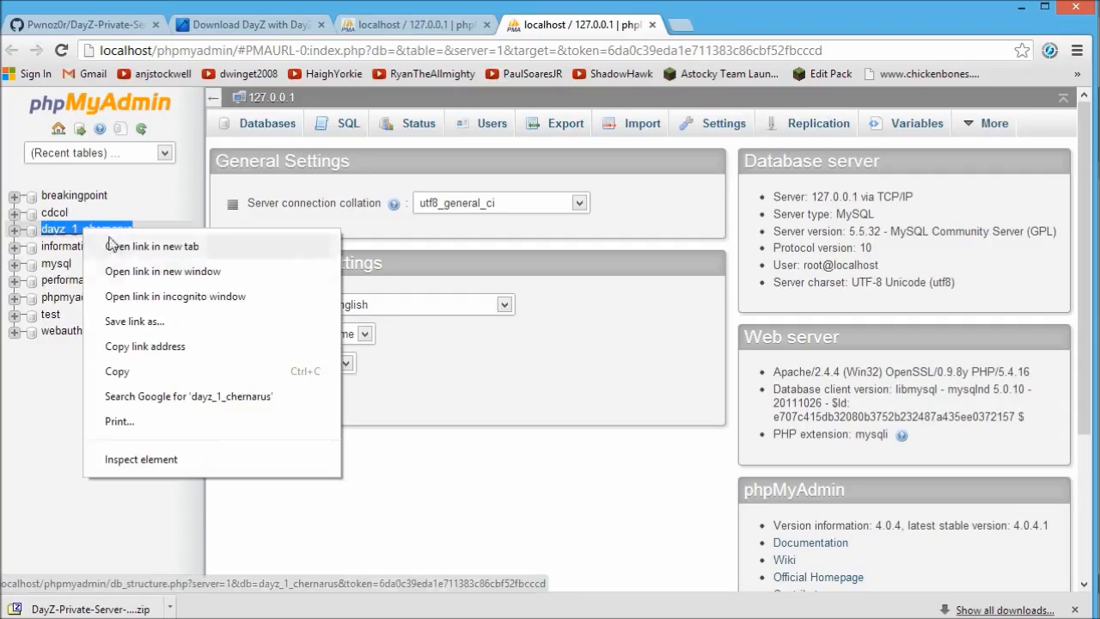
left_click(143, 371)
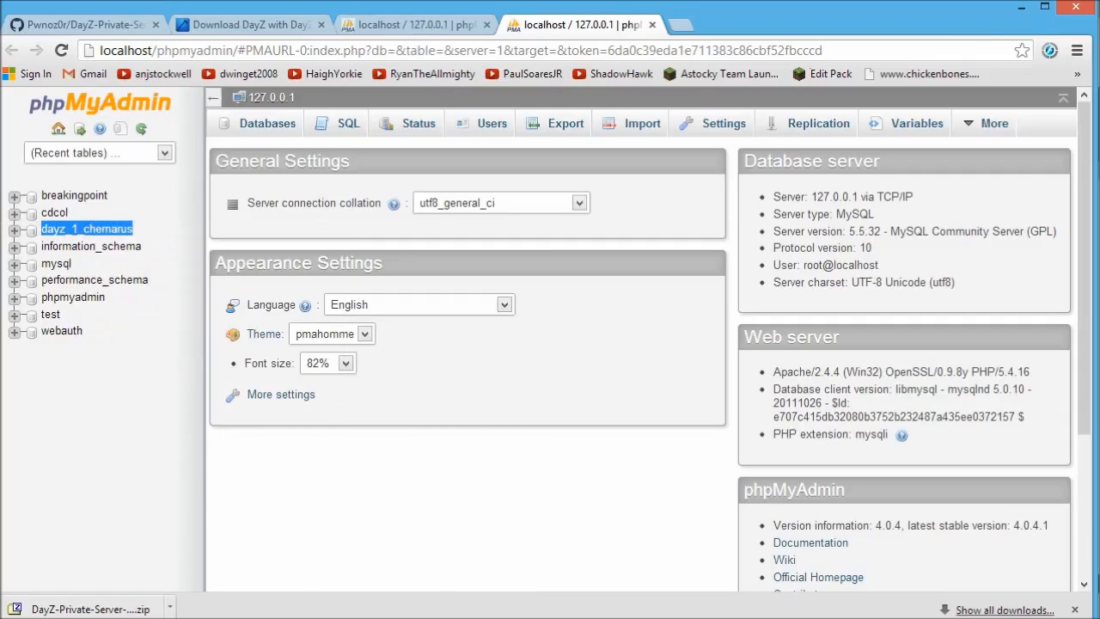
left_click(1020, 7)
left_click_drag(195, 501, 139, 502)
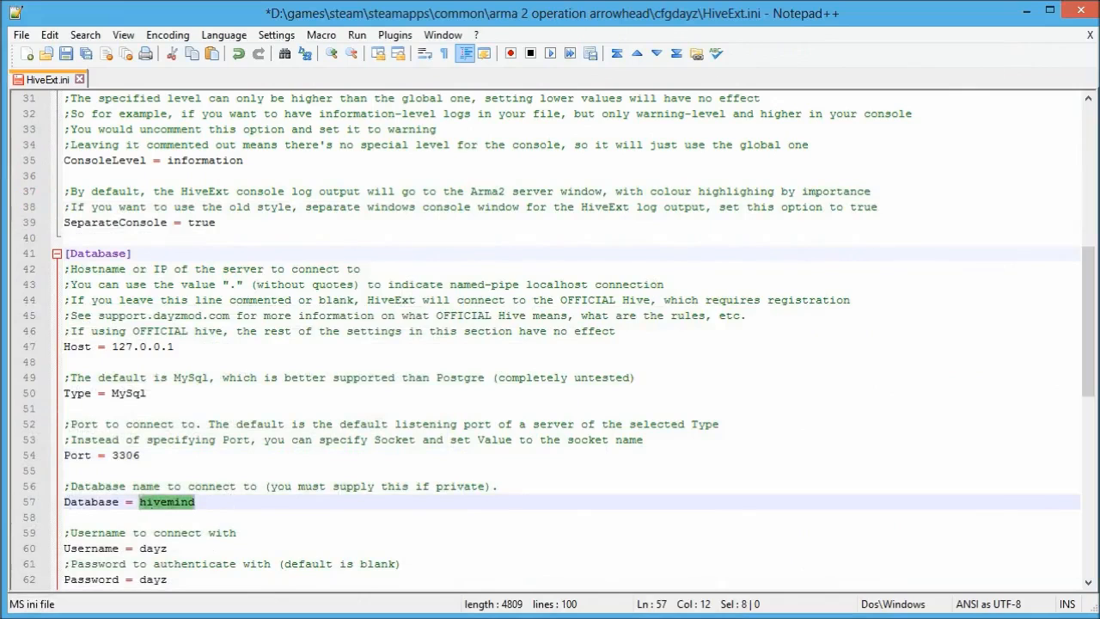
key("ctrl+v")
scroll(558, 343, "down", 2)
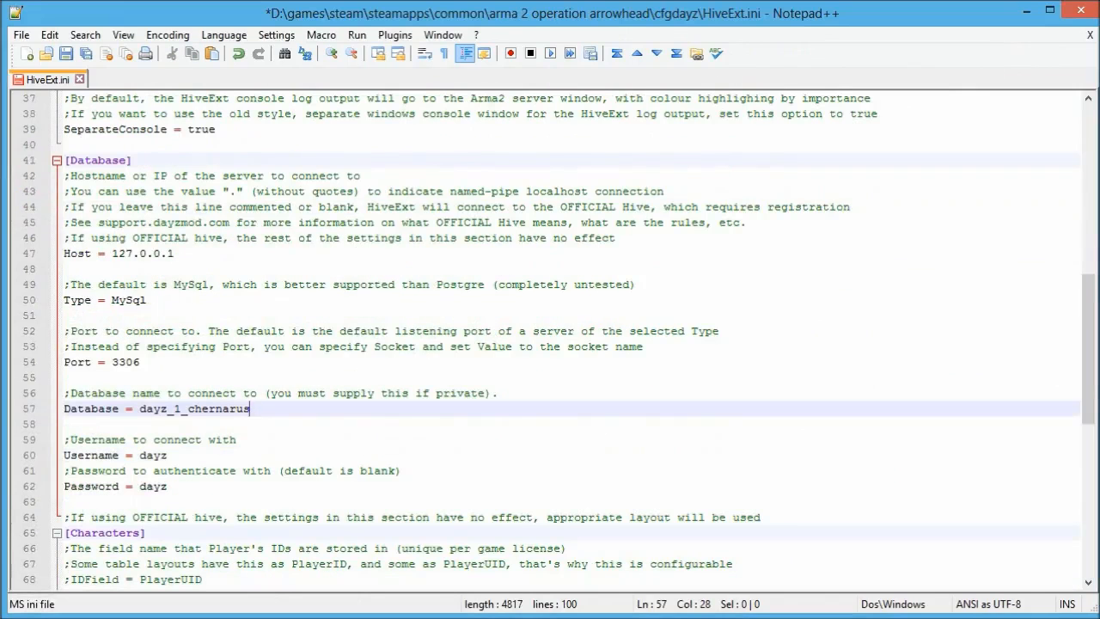
left_click_drag(167, 455, 139, 486)
left_click(167, 485)
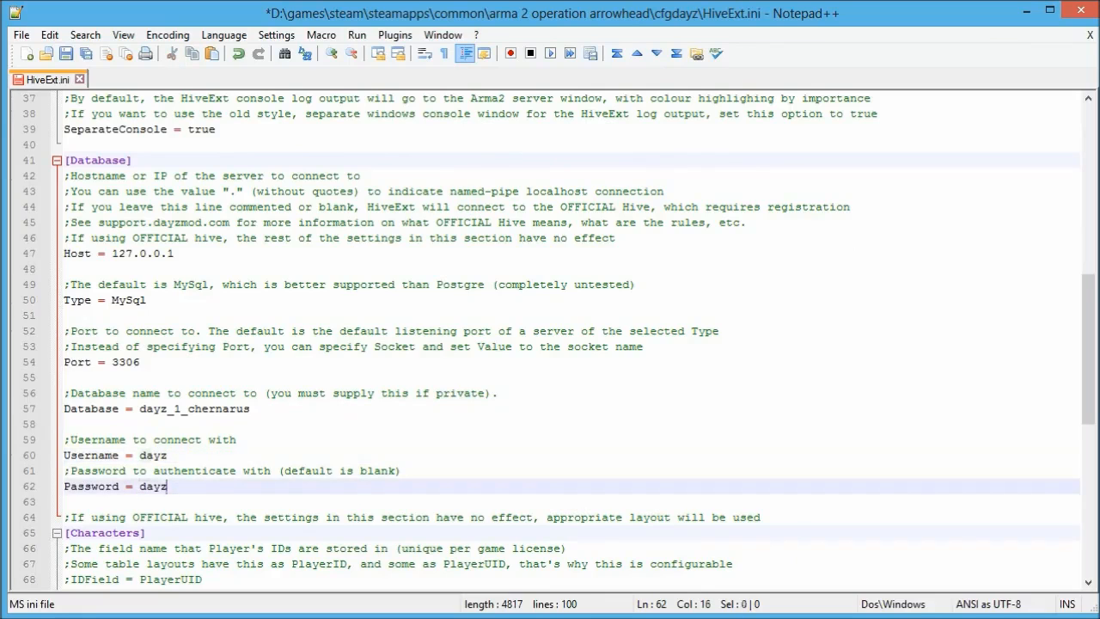
scroll(168, 485, "down", 1)
scroll(168, 485, "down", 3)
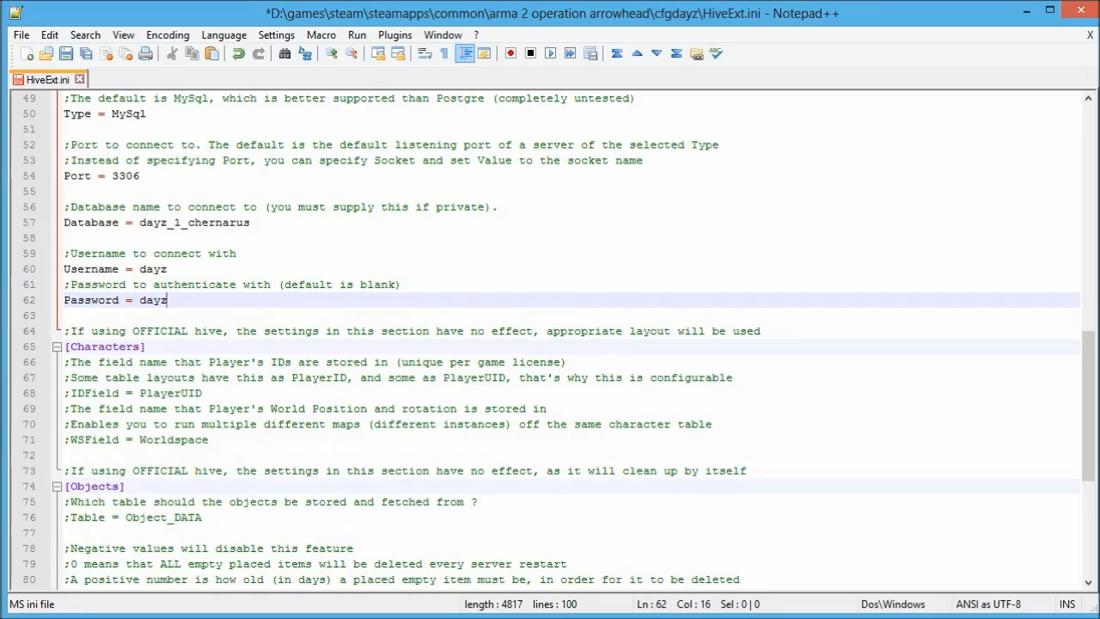
scroll(550, 336, "down", 2)
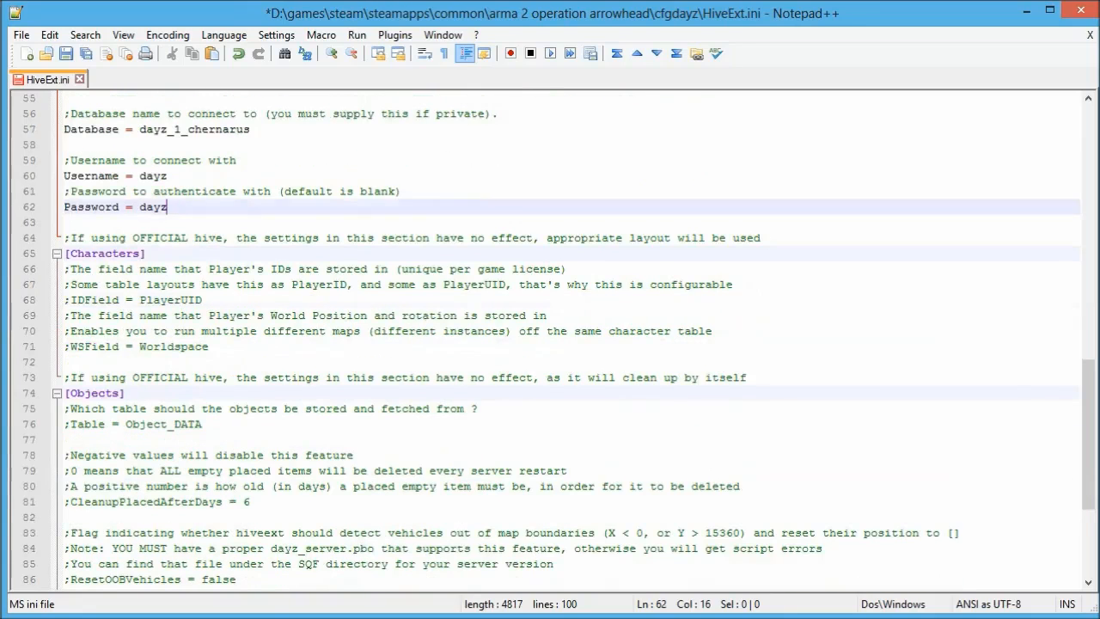
Uncomment the IDField = PlayerUID, WSField = Worldspace and ObjectDB Use = false lines.
left_click(70, 300)
key("BackSpace")
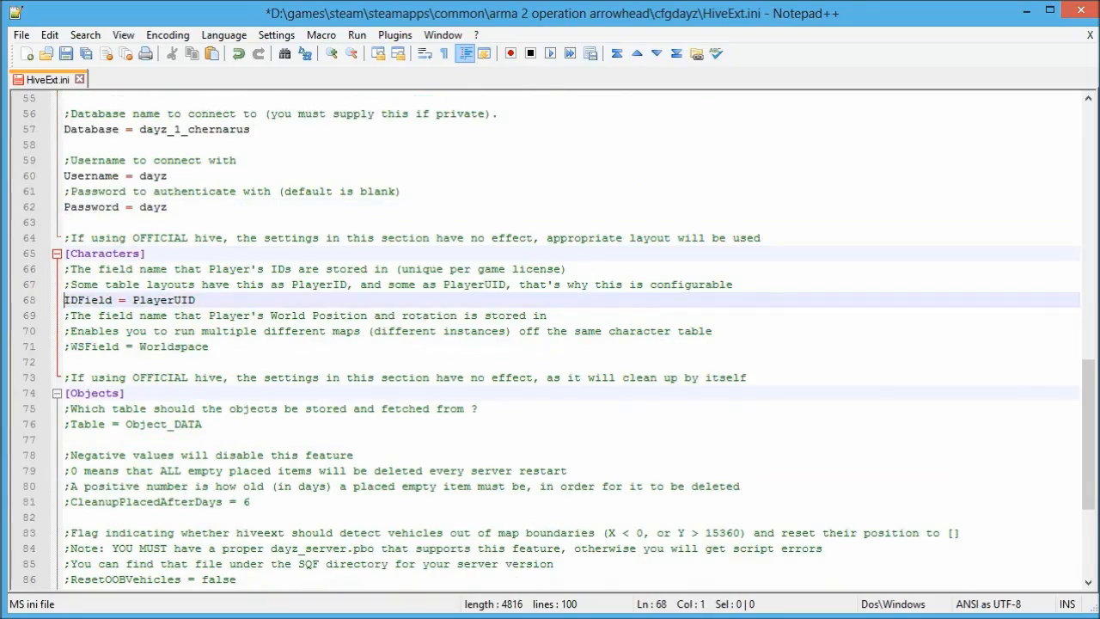
key("Down")
key("Down")
key("Down")
key("Delete")
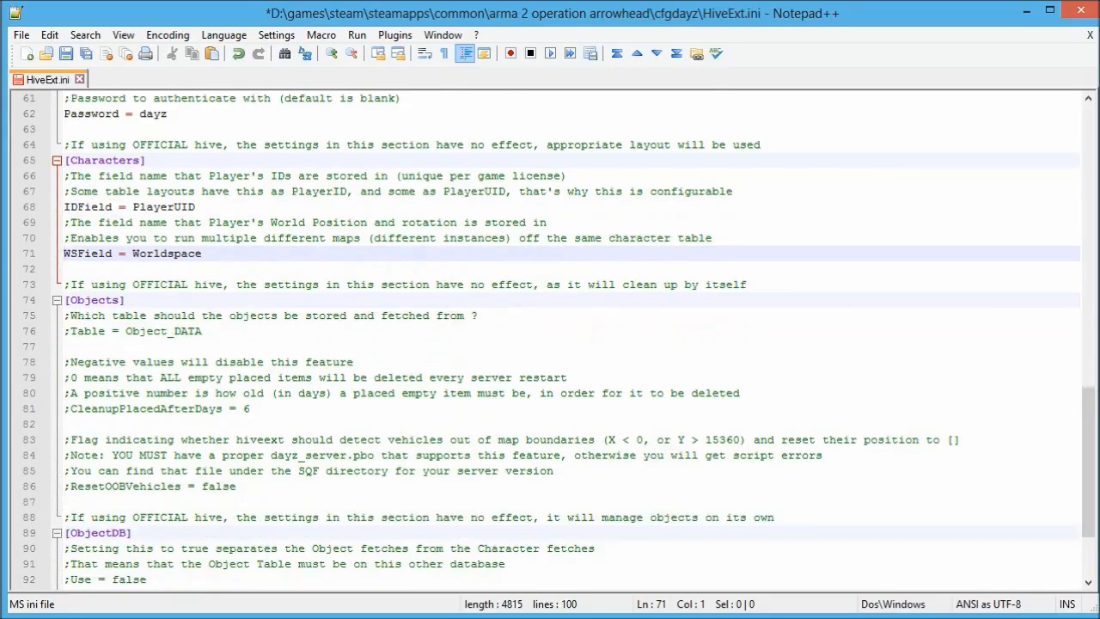
scroll(550, 335, "down", 2)
scroll(550, 335, "down", 1)
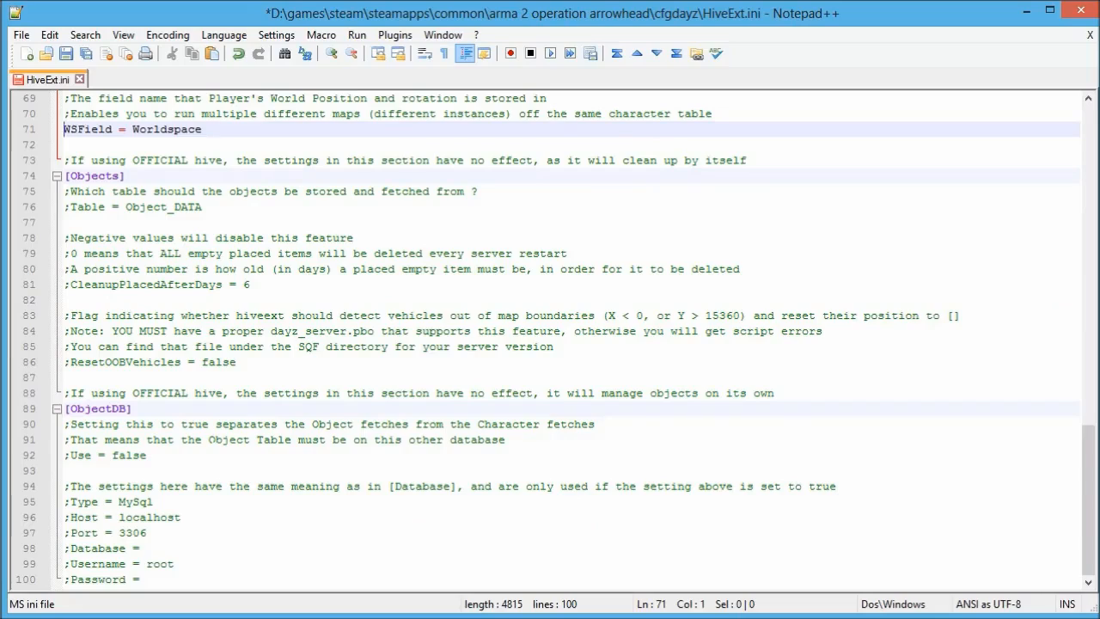
left_click(70, 455)
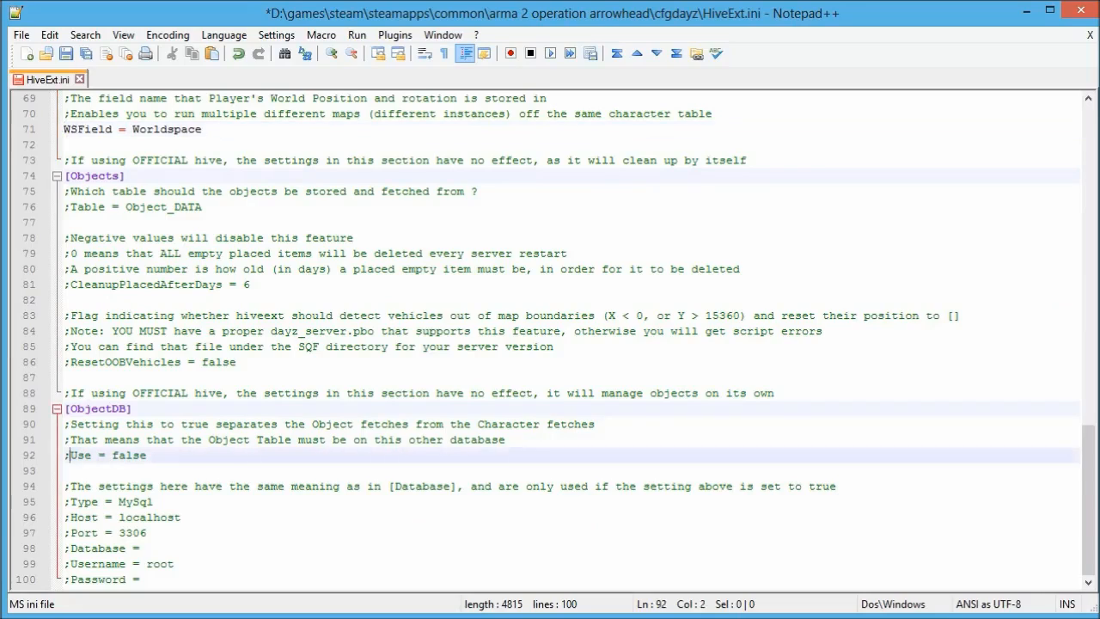
key("BackSpace")
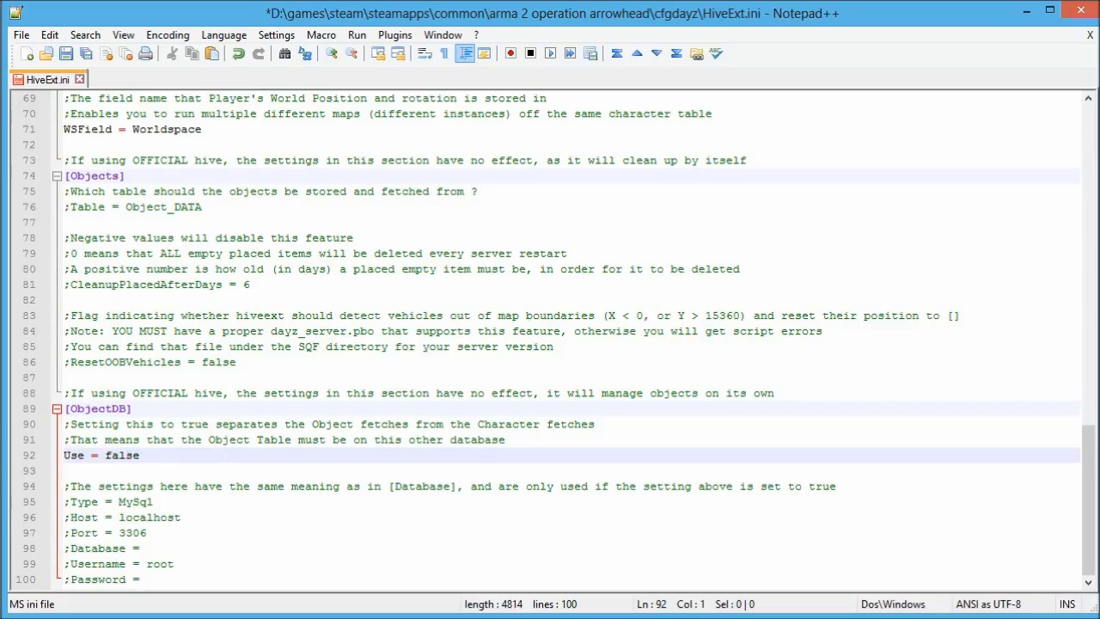
Review the edited HiveExt.ini, then minimize Notepad++ to reveal the cfgdayz folder.
scroll(550, 343, "up", 5)
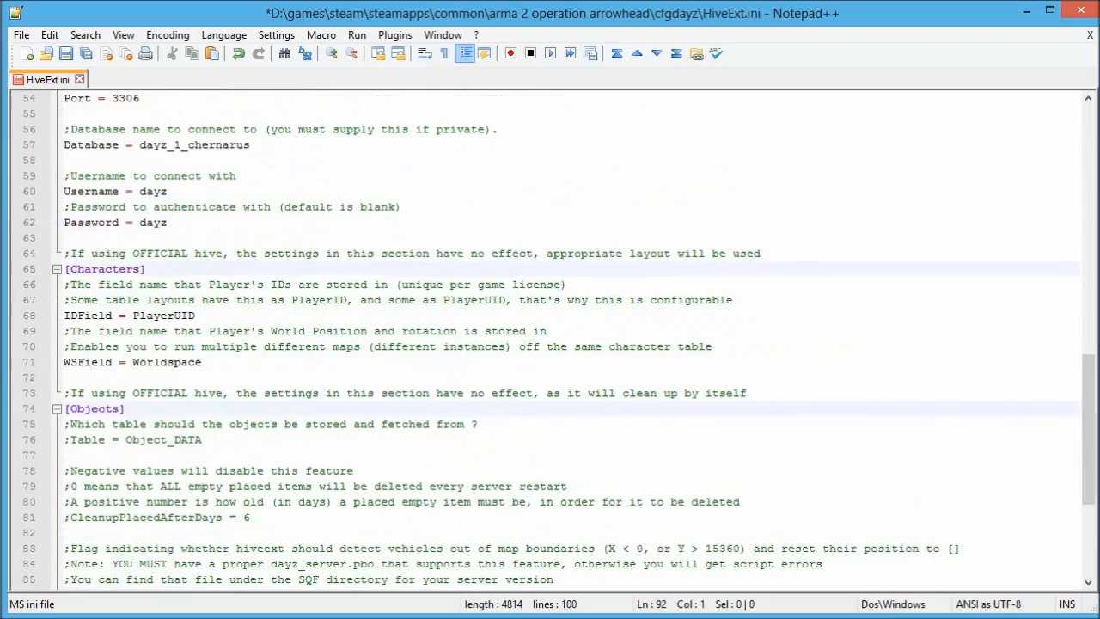
scroll(550, 344, "up", 13)
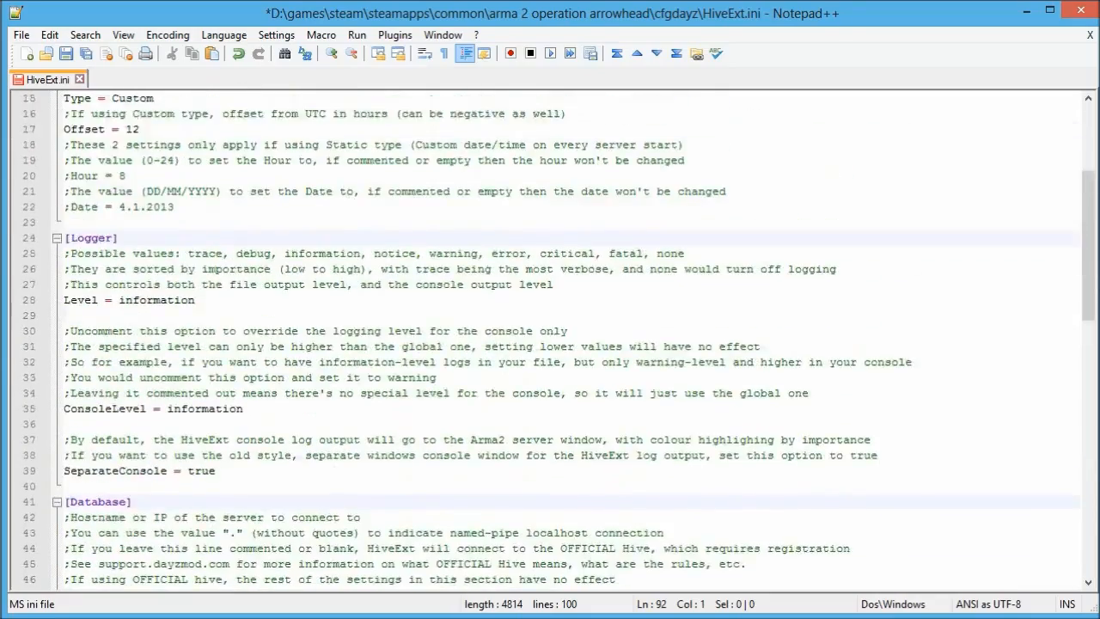
scroll(550, 344, "down", 6)
scroll(550, 343, "down", 1)
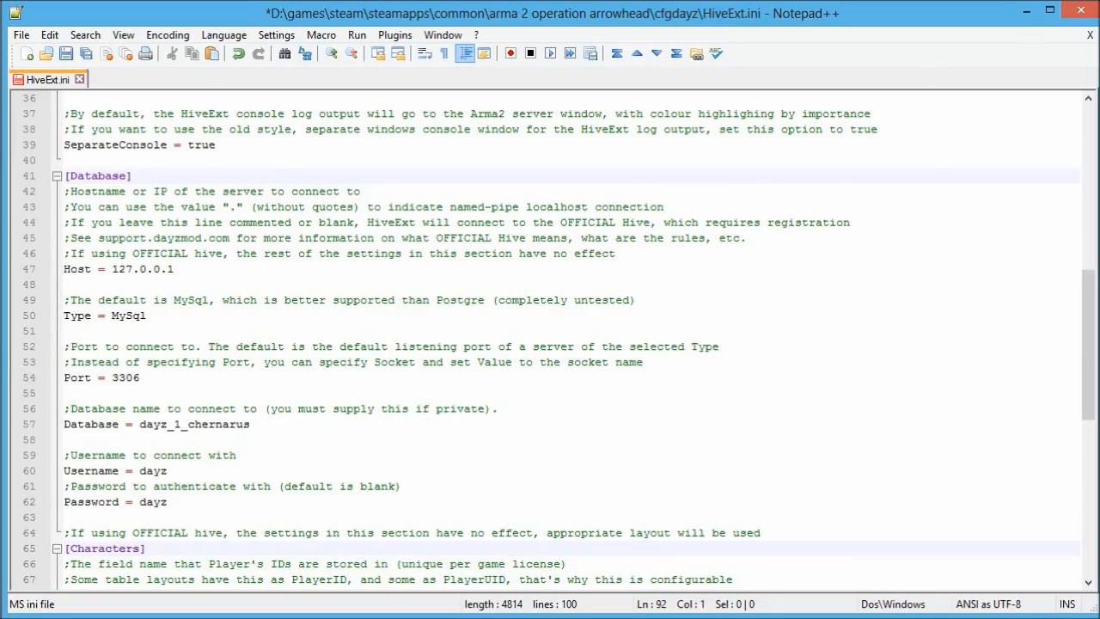
left_click(1026, 11)
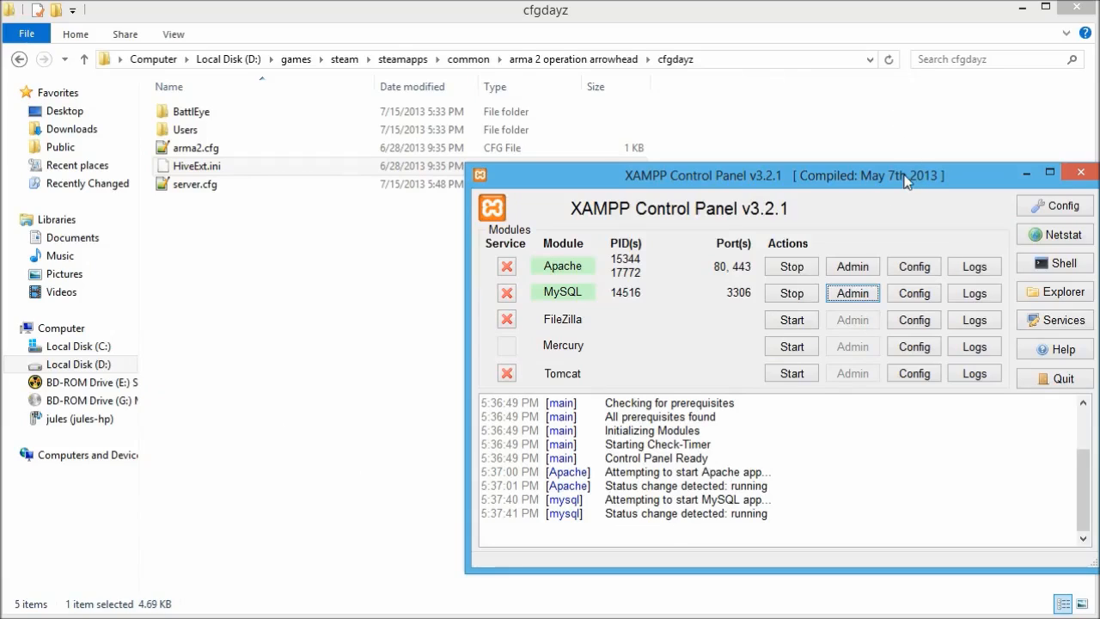
In arma 2 operation arrowhead, copy the Launch Arma2 OA Beta Patch shortcut and name it Launch DayZ.
left_click(376, 306)
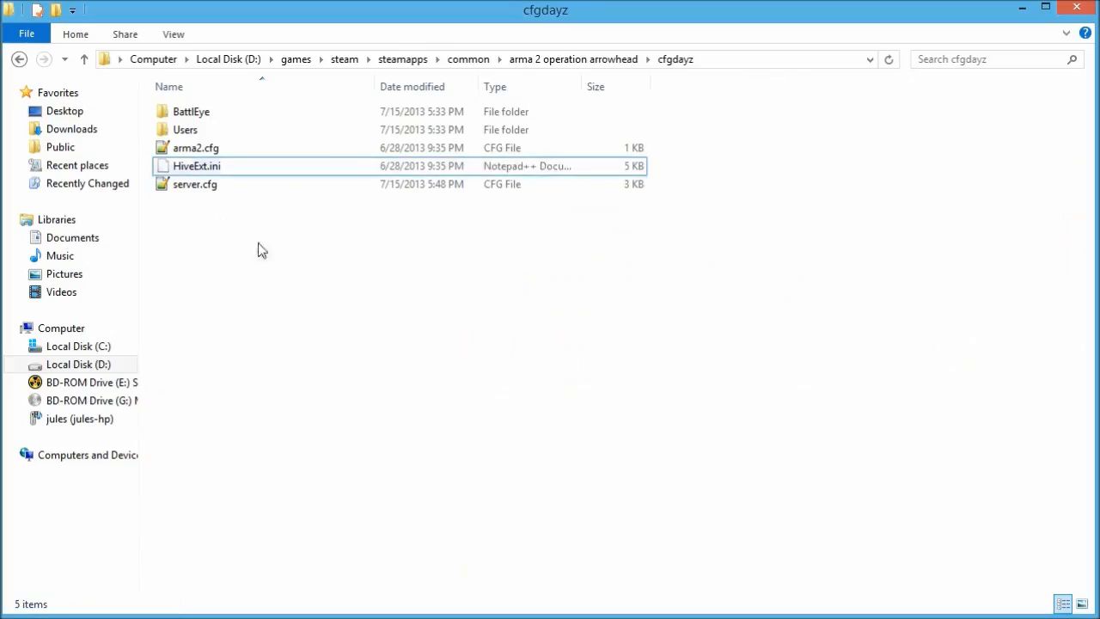
left_click(582, 60)
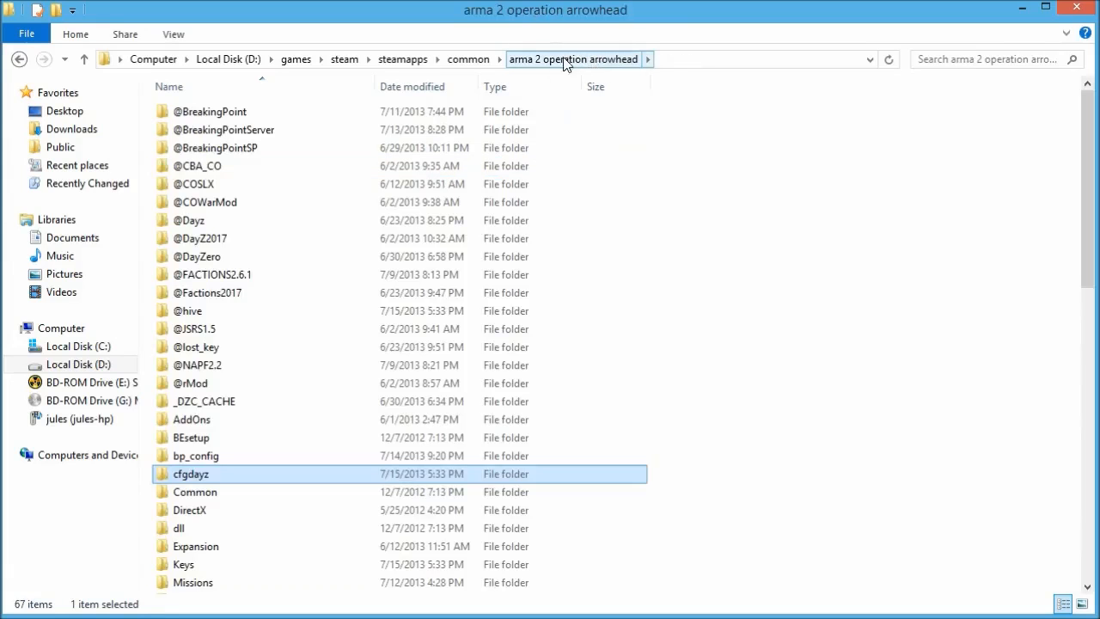
left_click_drag(1090, 163, 1065, 486)
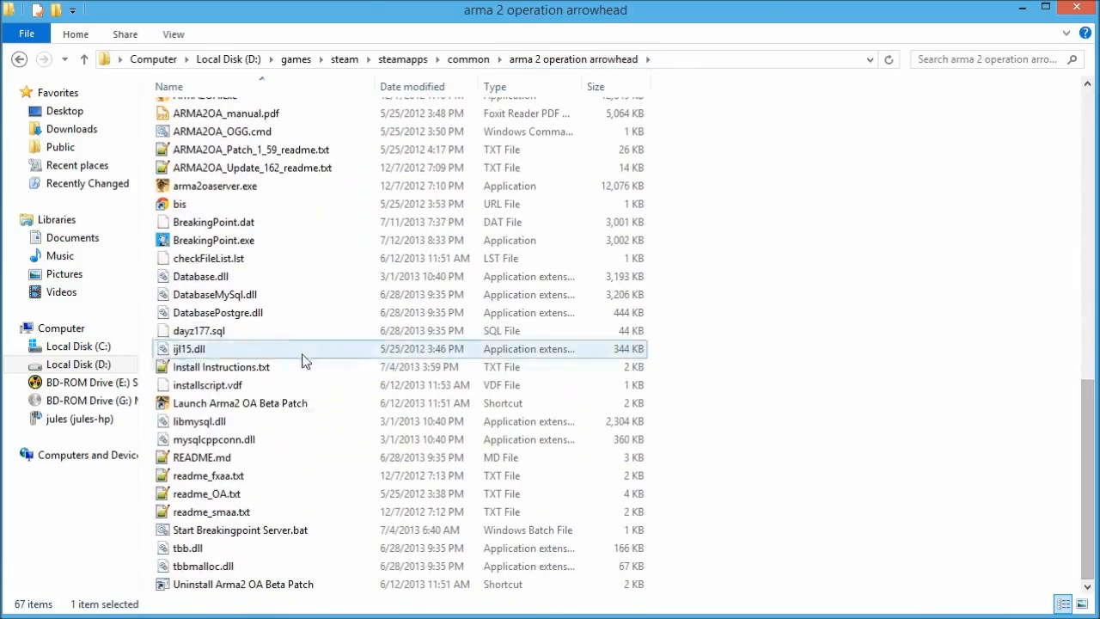
left_click(215, 406)
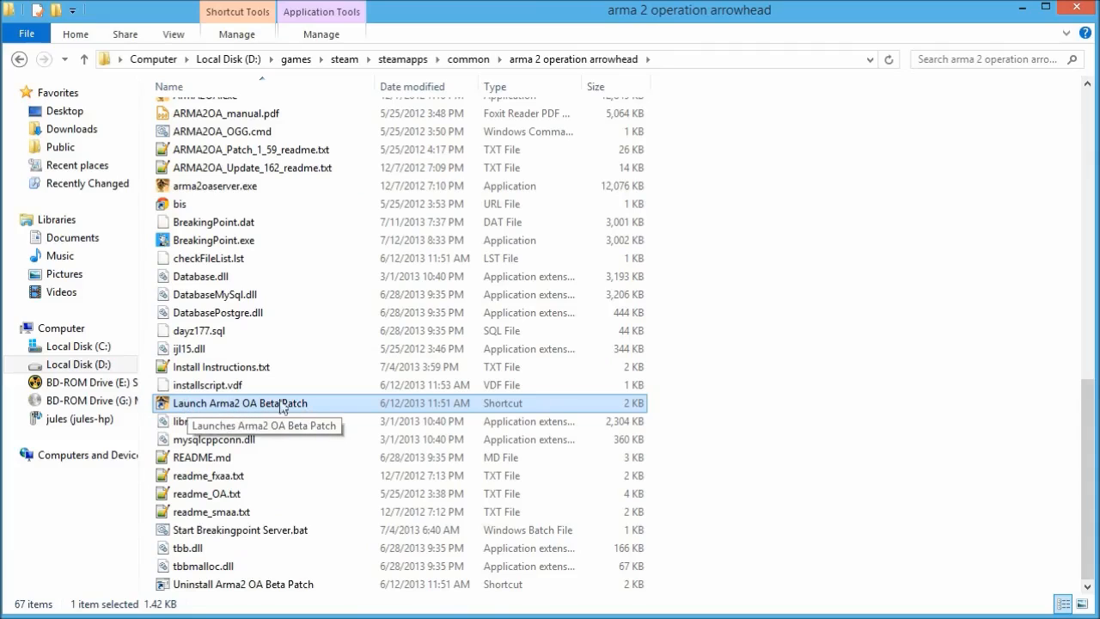
left_click_drag(288, 401, 807, 511)
left_click(849, 542)
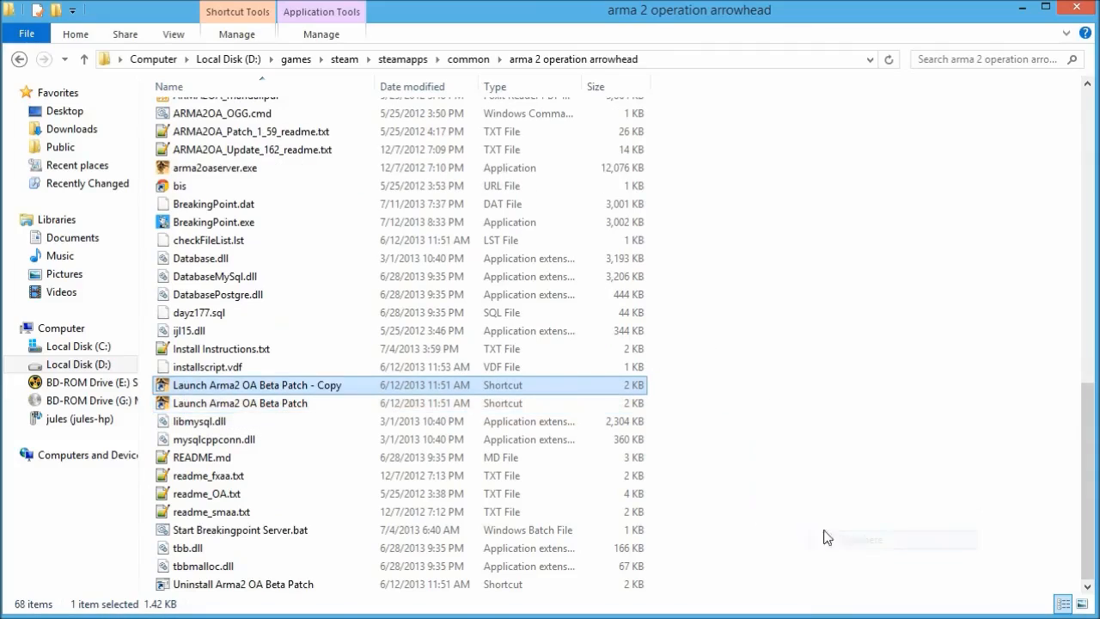
key("F2")
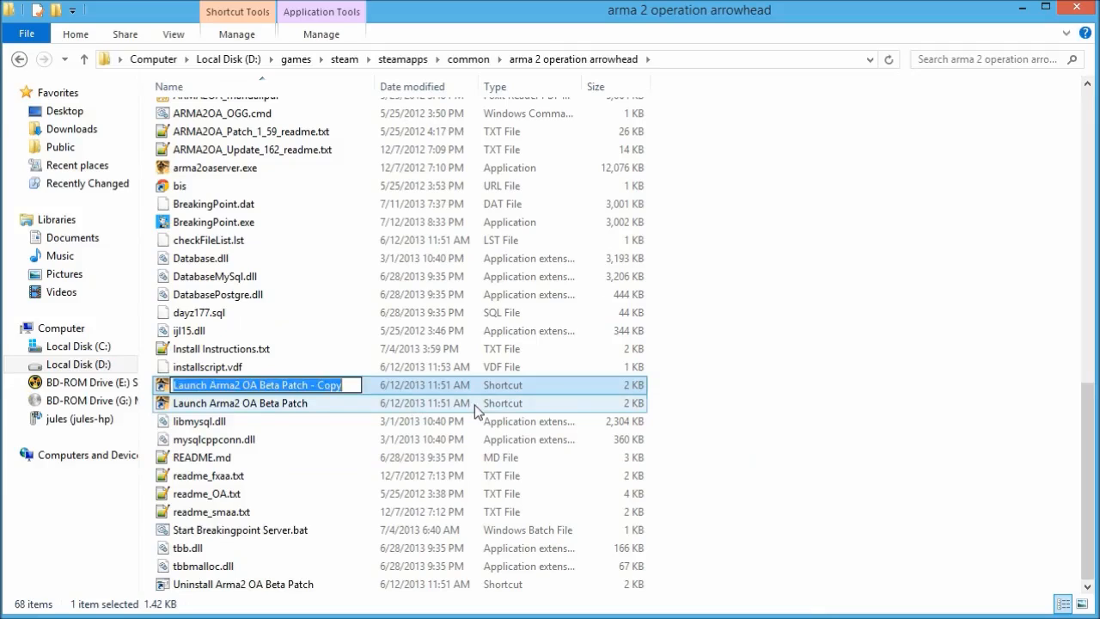
type("Launch ")
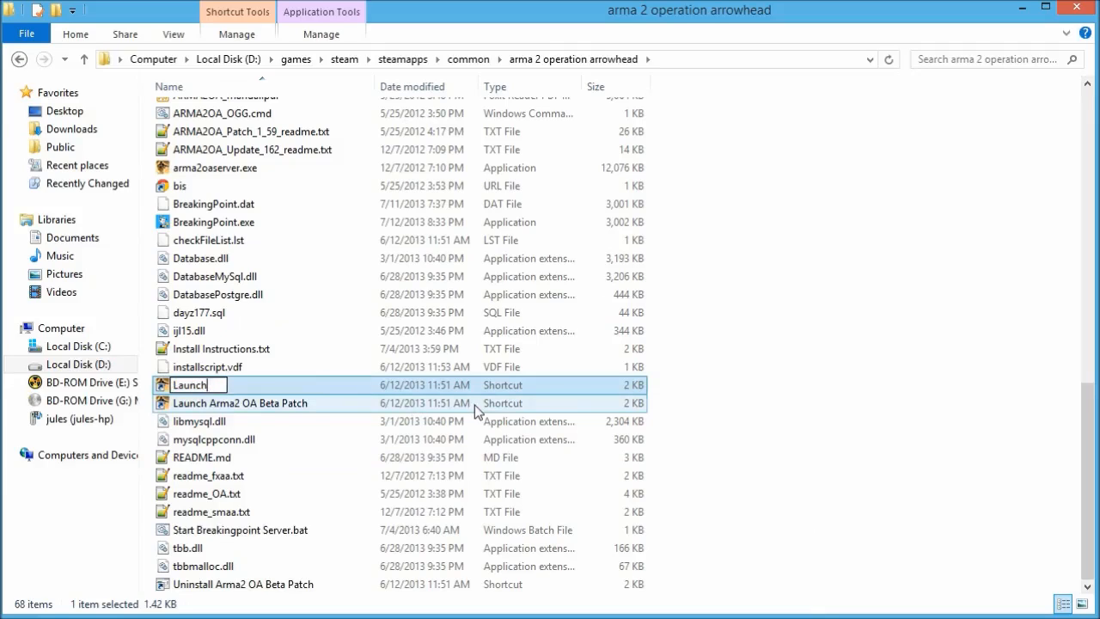
type("DayZ")
key("Return")
right_click(233, 402)
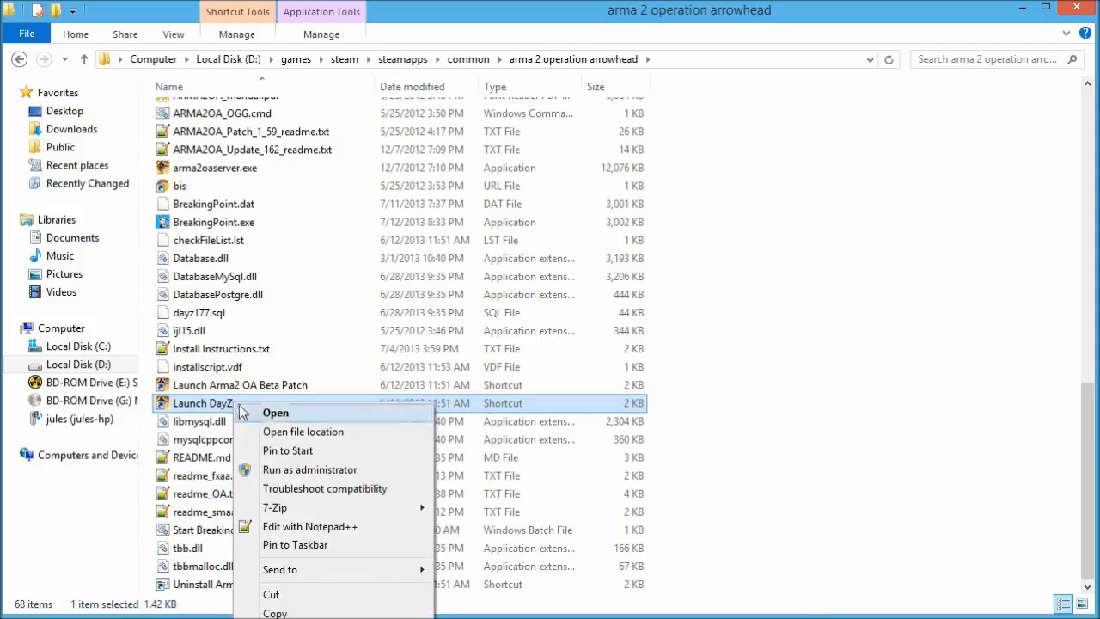
left_click(283, 618)
left_click(348, 460)
key("Home")
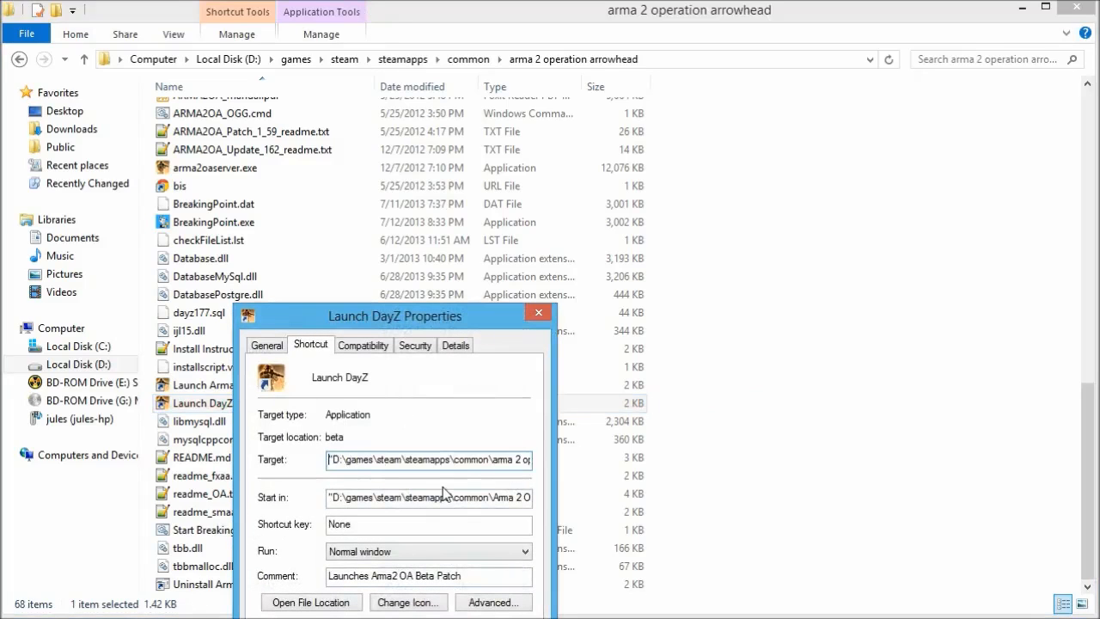
key("Right")
key("Right")
key("Right")
key("Right")
key("Right")
key("Right")
key("Right")
key("Right")
key("Right")
key("Right")
key("Right")
key("Right")
key("Right")
key("Right")
key("Right")
key("Right")
key("Right")
key("Right")
key("Right")
key("Right")
key("Right")
key("Right")
key("Right")
key("Right")
key("Right")
key("Right")
key("Right")
key("Right")
key("Right")
key("Right")
key("Right")
key("Right")
key("Right")
key("Right")
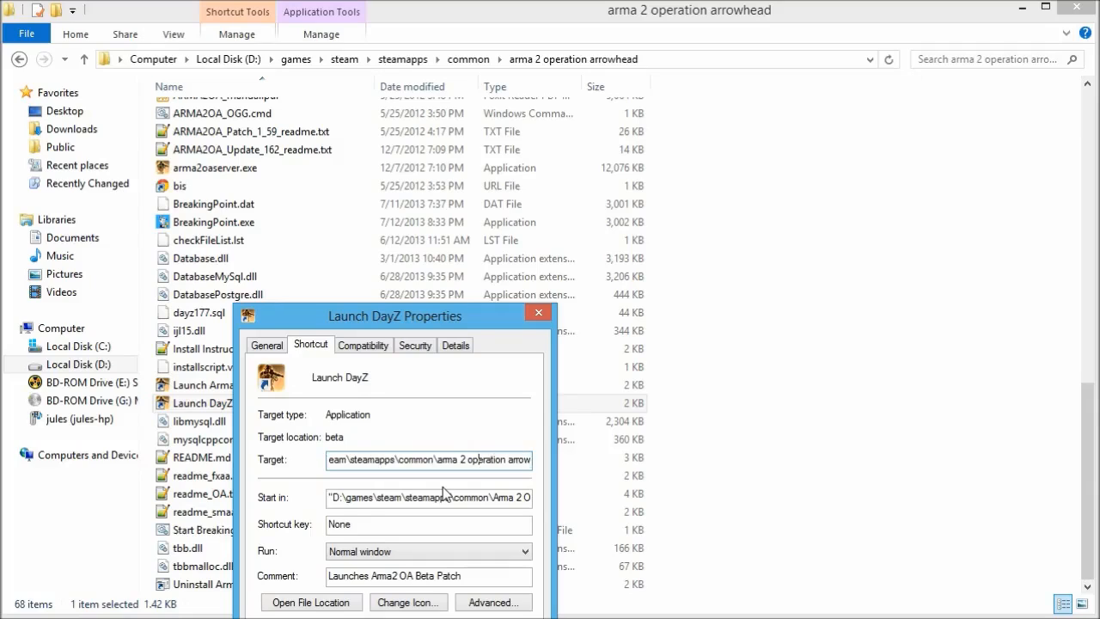
key("Right")
key("Right")
key("Right")
key("Right")
key("Right")
key("Right")
key("Right")
key("Right")
key("Right")
key("Right")
key("Right")
key("Right")
key("Right")
key("Right")
key("Right")
key("Right")
key("Right")
key("Right")
key("Right")
key("Right")
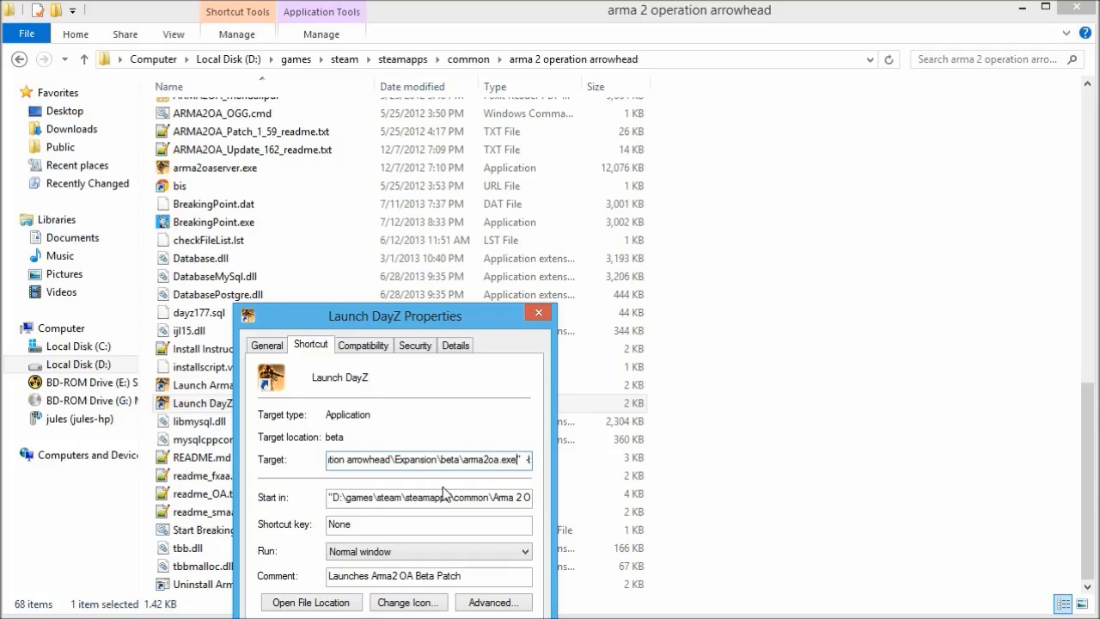
key("Right")
key("Right")
key("Right")
key("Right")
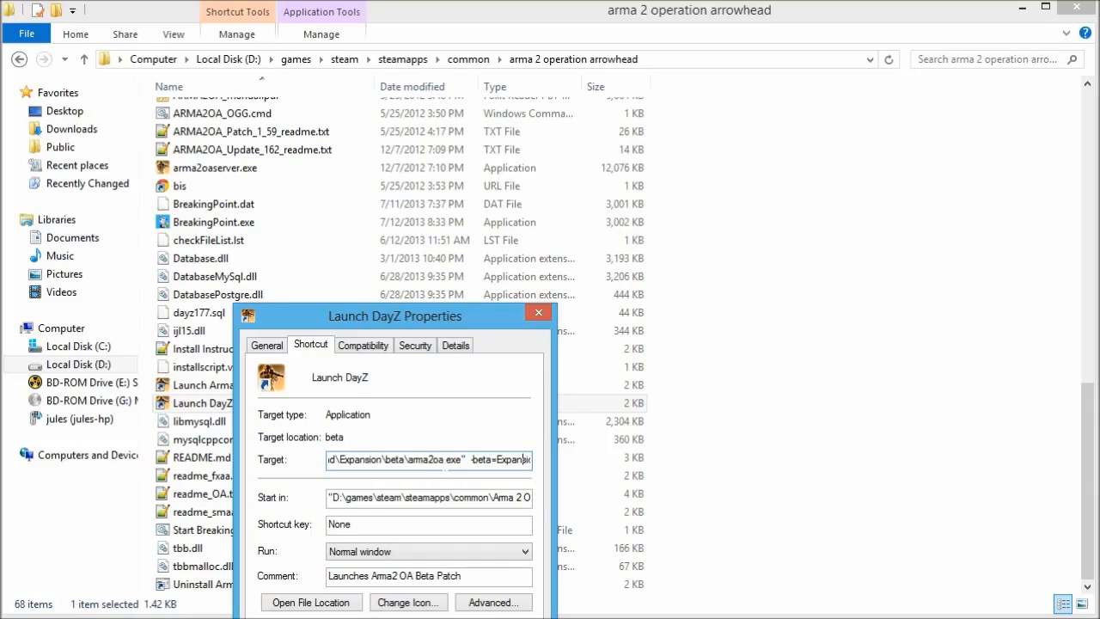
key("Right")
key("Right")
key("Right")
key("Right")
key("Right")
key("Right")
key("Right")
key("Right")
key("Right")
key("Right")
key("Right")
key("Right")
key("Right")
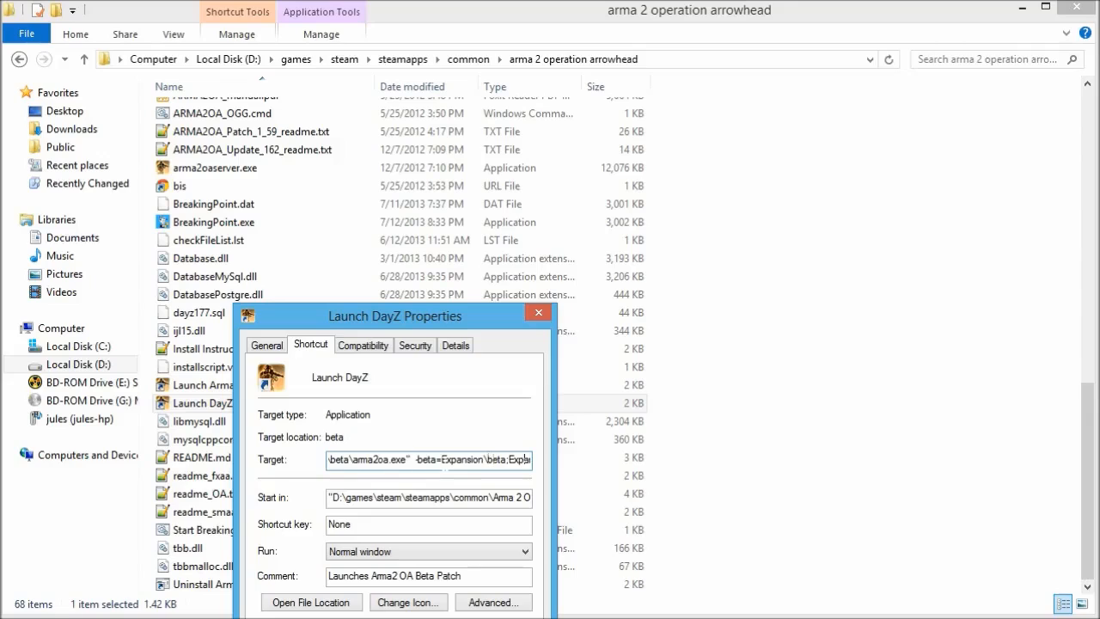
key("Right")
key("Right")
key("Right")
key("Right")
key("Right")
key("Right")
key("Right")
key("Right")
key("Right")
key("Right")
key("Right")
key("Right")
key("Right")
key("Right")
key("Right")
key("Right")
key("Right")
key("Right")
key("Right")
key("Right")
key("Right")
key("Right")
key("Right")
key("Right")
key("Right")
key("Right")
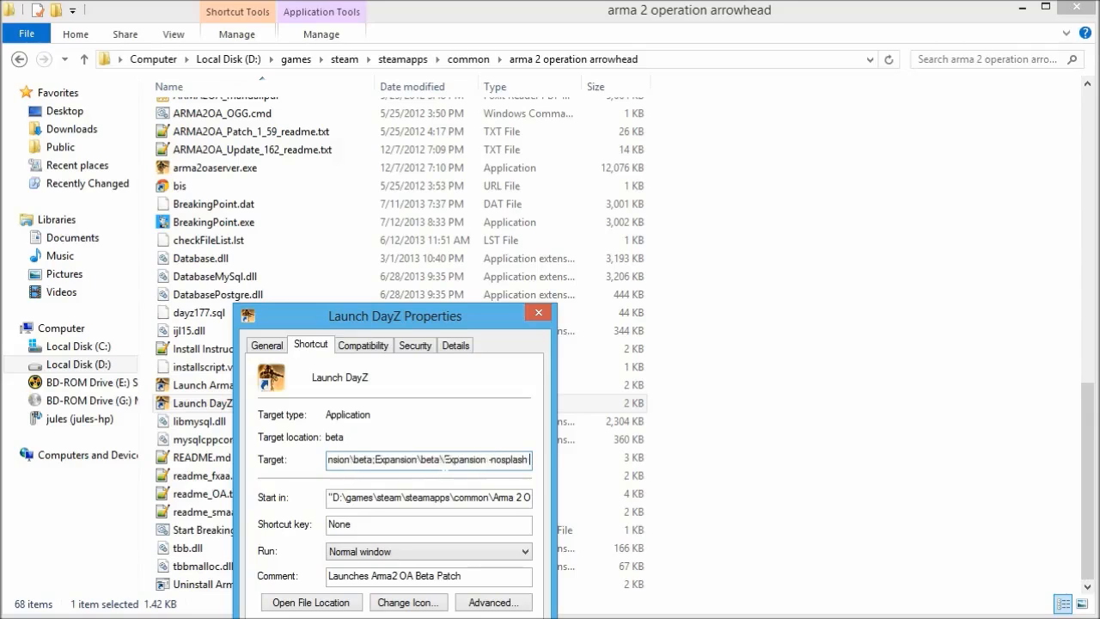
type("-mo")
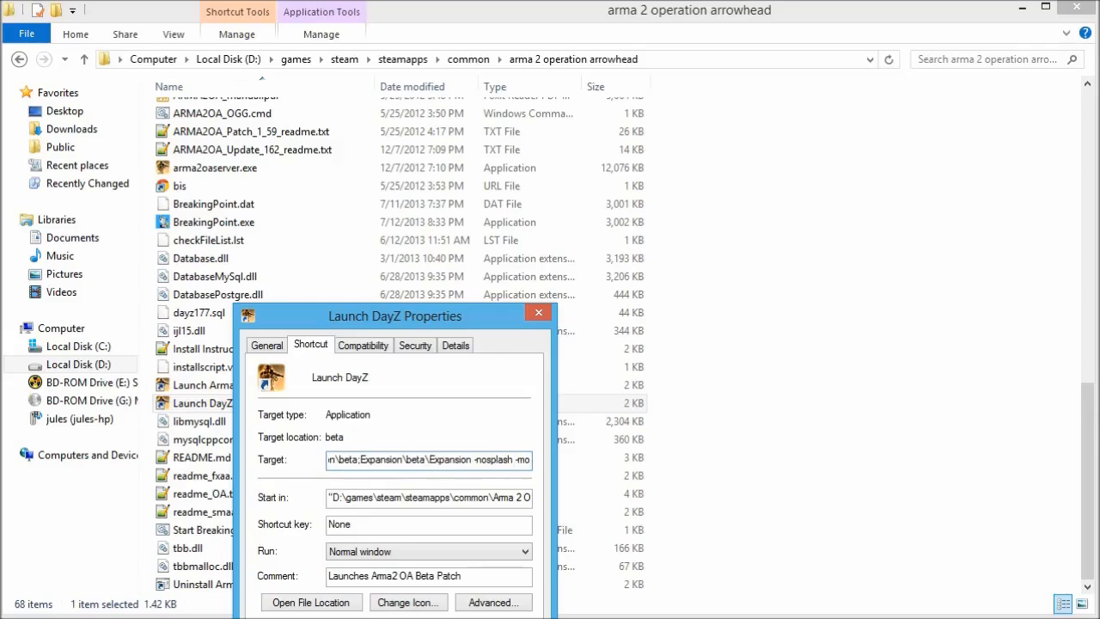
type("d=")
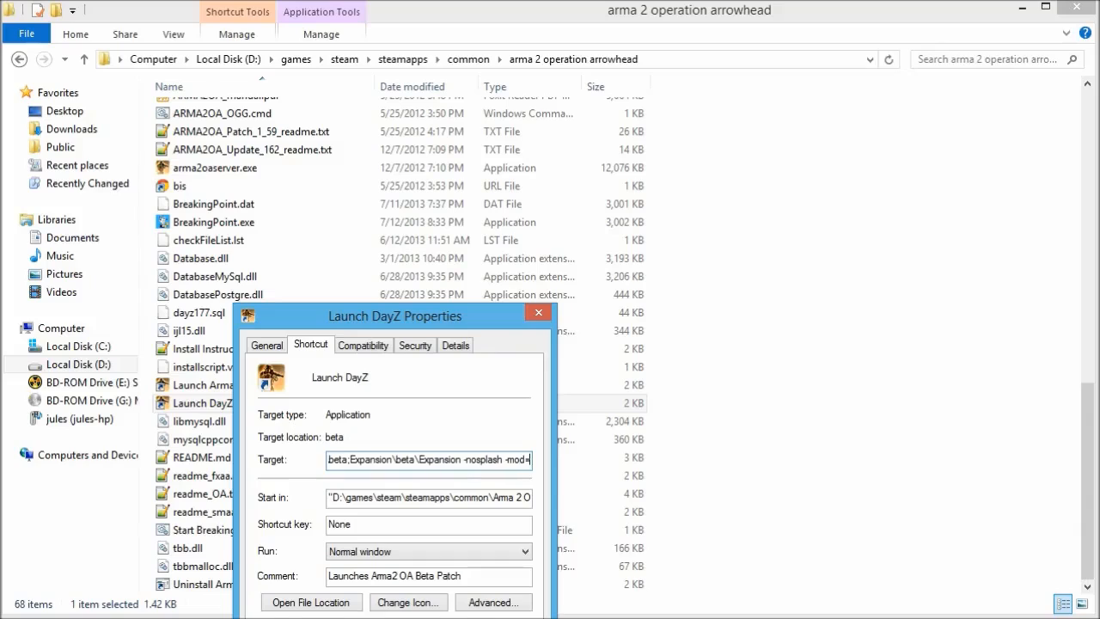
type("@dayZ")
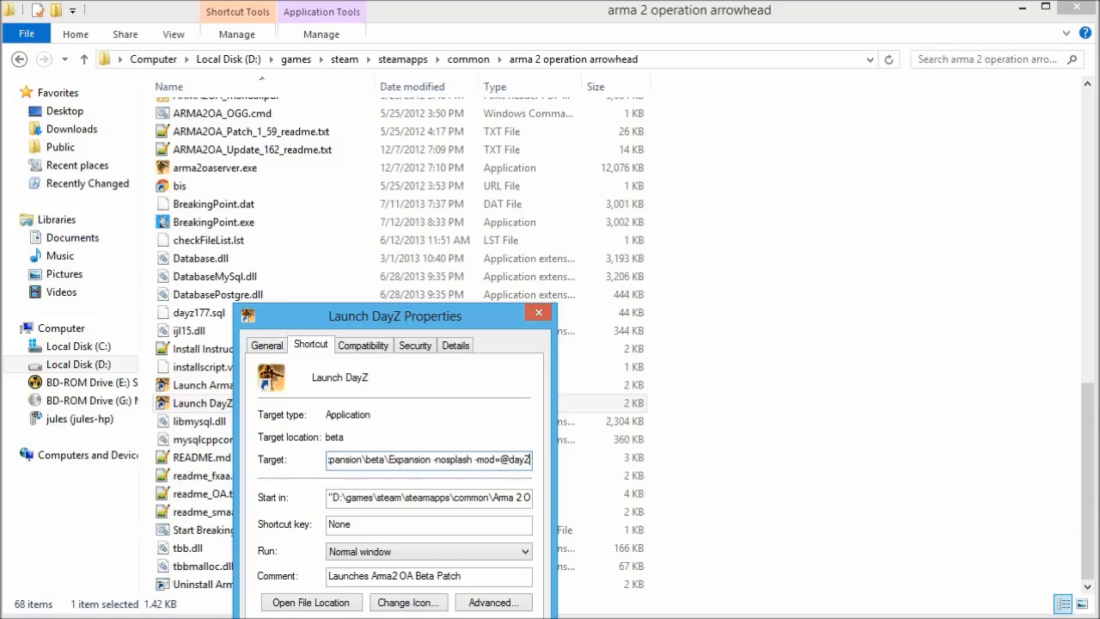
left_click_drag(480, 317, 914, 236)
key("Return")
scroll(344, 312, "up", 13)
left_click(191, 220)
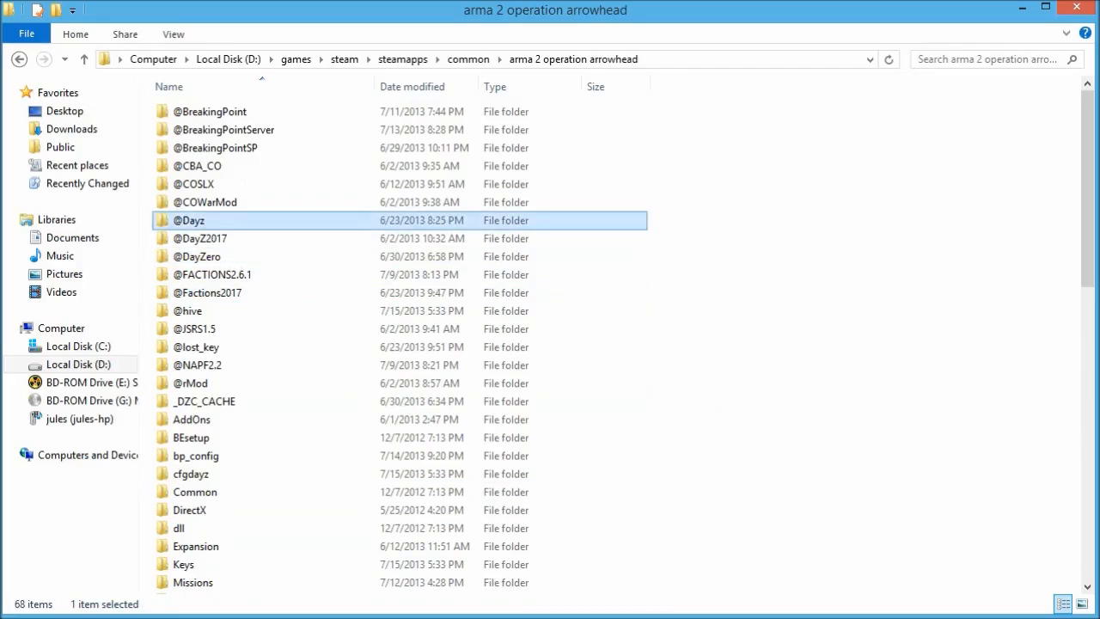
left_click(804, 617)
left_click(943, 378)
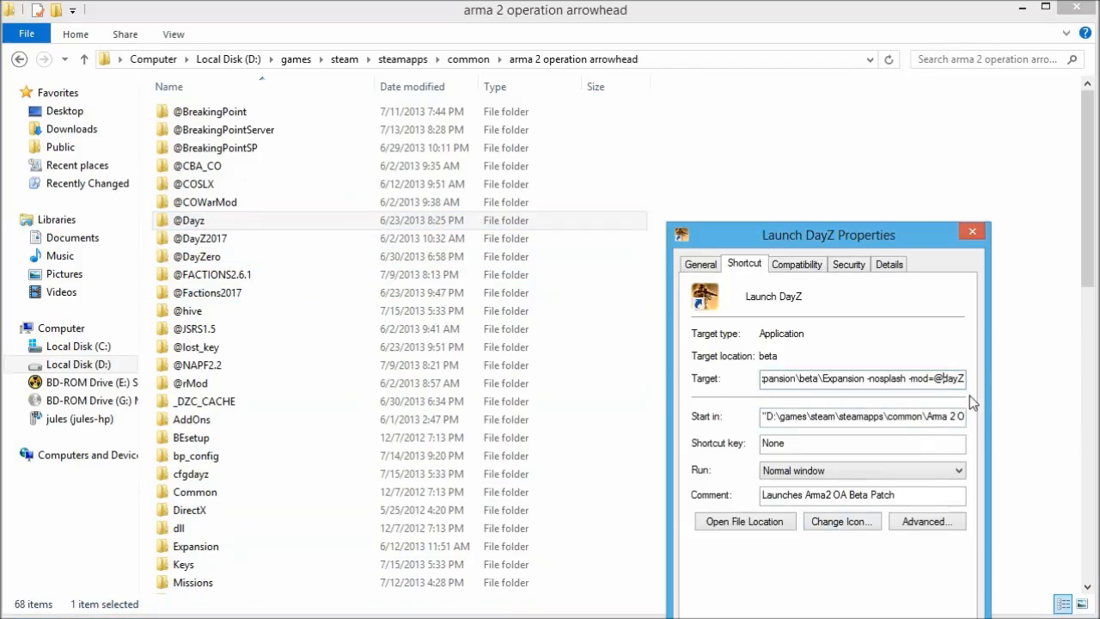
key("Delete")
type("D")
key("End")
key("BackSpace")
type("z")
left_click_drag(904, 240, 902, 226)
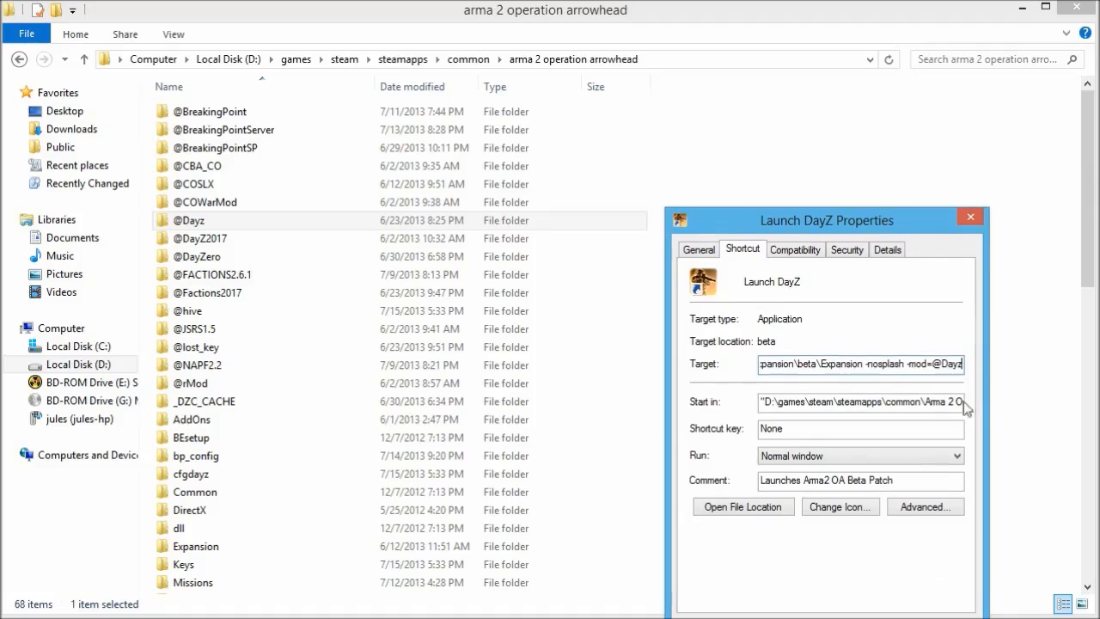
left_click(943, 618)
left_click(805, 618)
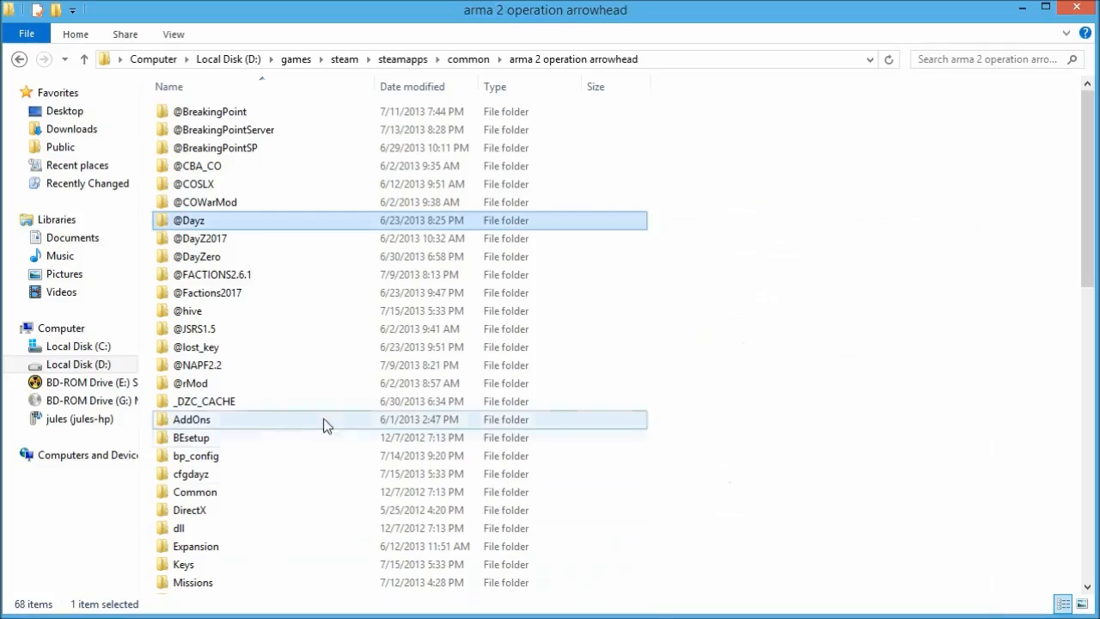
left_click(326, 421)
scroll(322, 430, "down", 9)
left_click(289, 366)
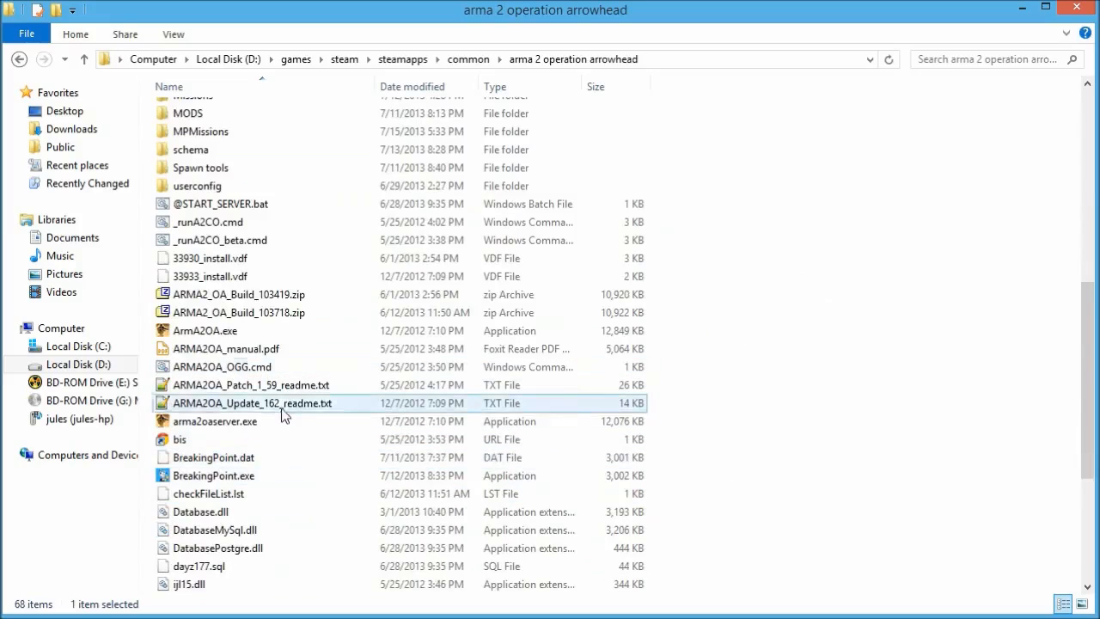
scroll(283, 412, "down", 4)
left_click(275, 439)
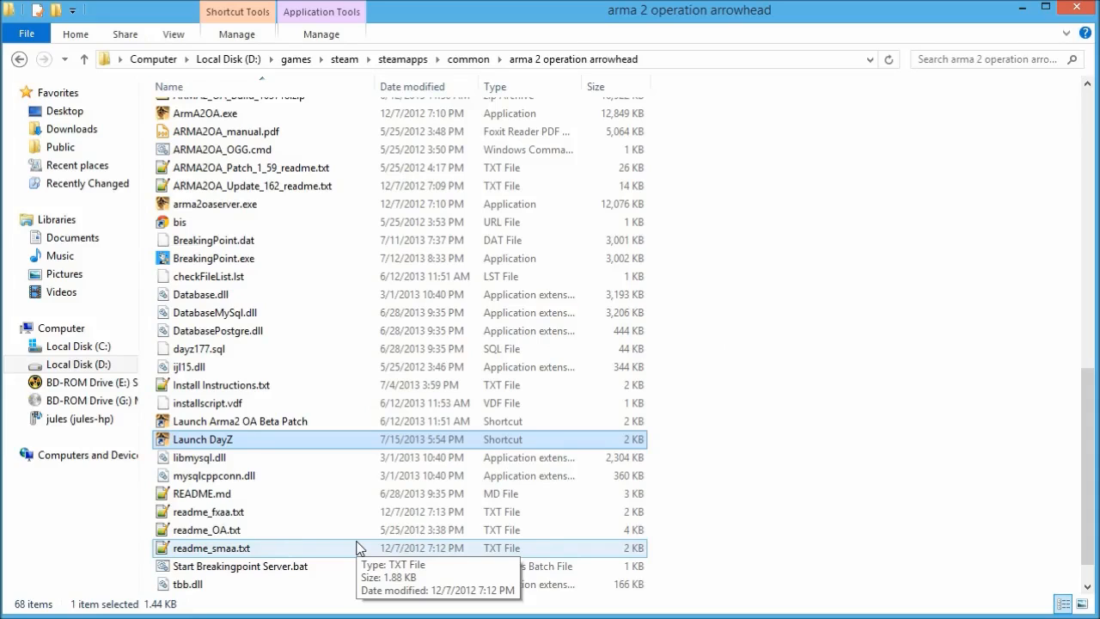
scroll(755, 156, "up", 2)
left_click(771, 287)
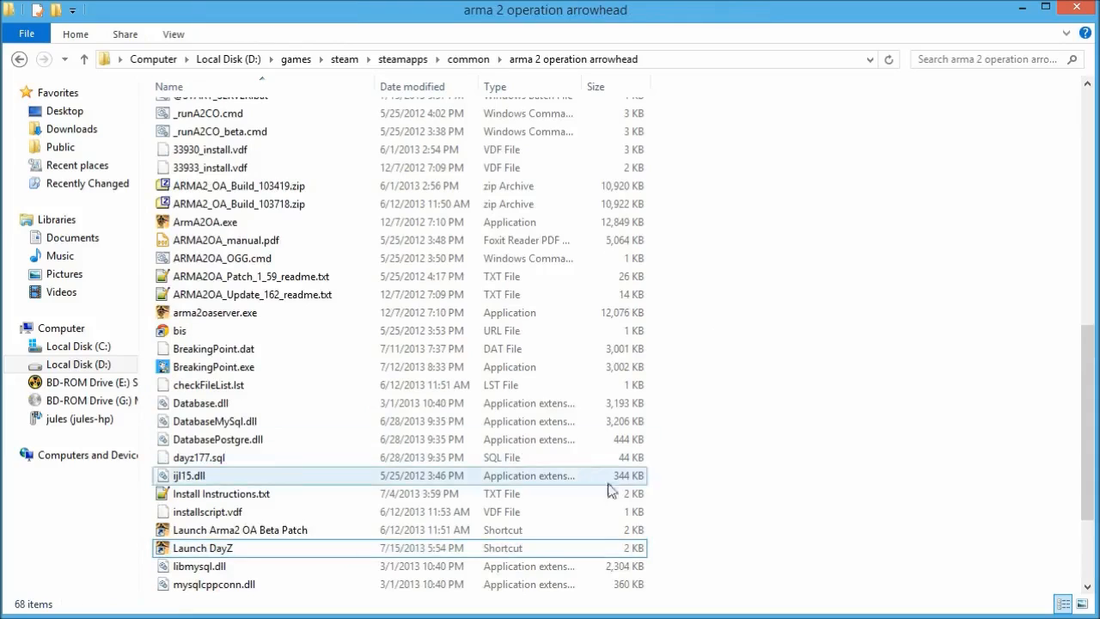
left_click(287, 421)
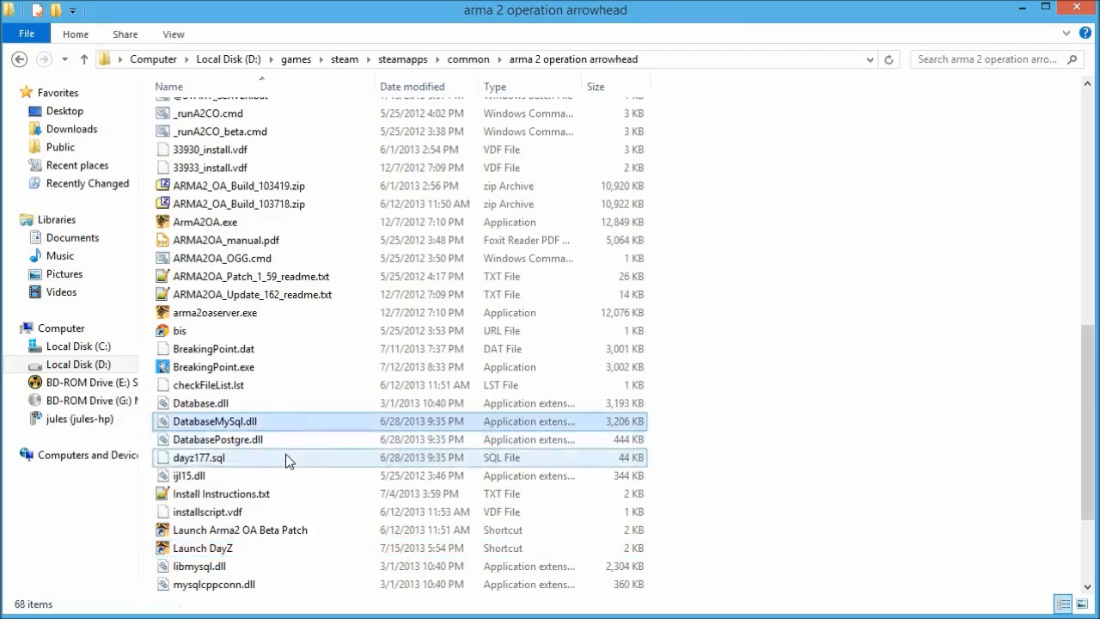
scroll(287, 430, "up", 6)
left_click(234, 417)
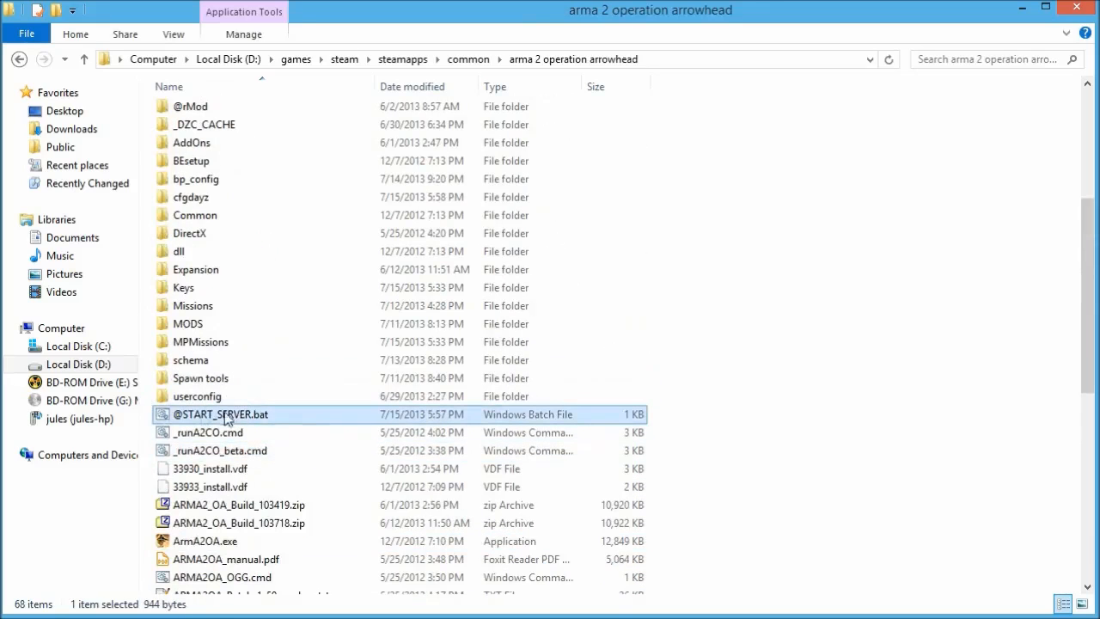
right_click(235, 418)
left_click(309, 520)
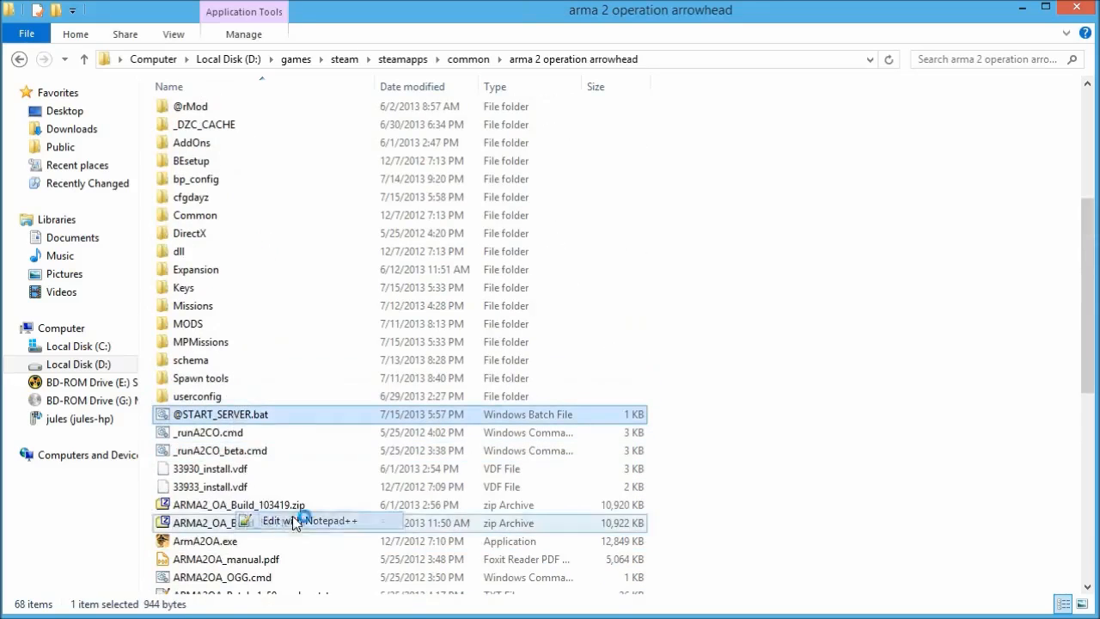
left_click_drag(388, 22, 397, 73)
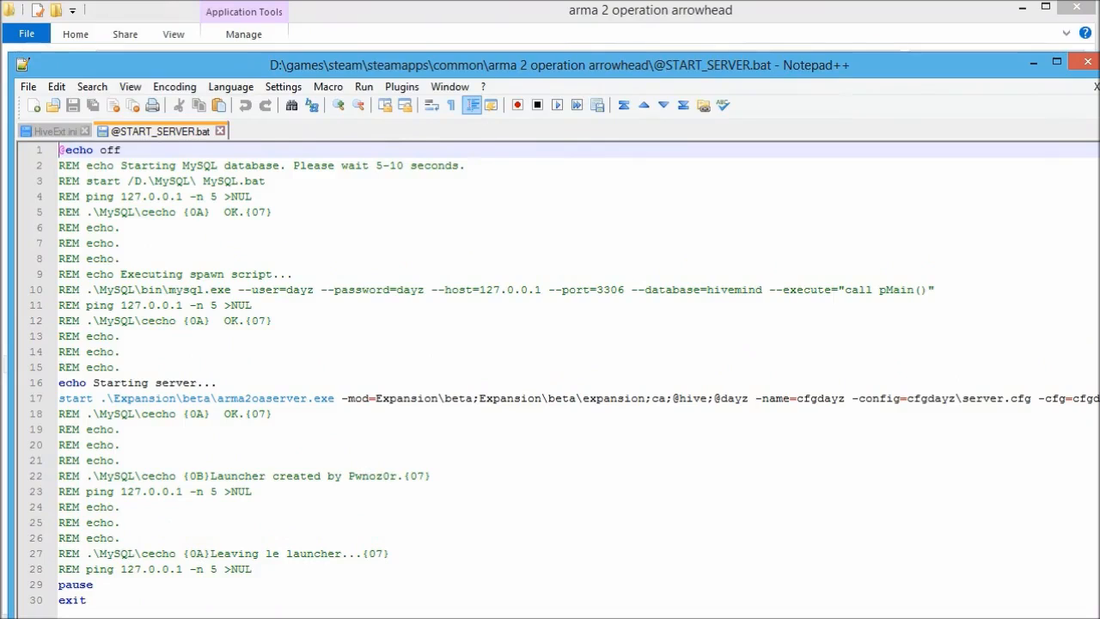
double_click(69, 166)
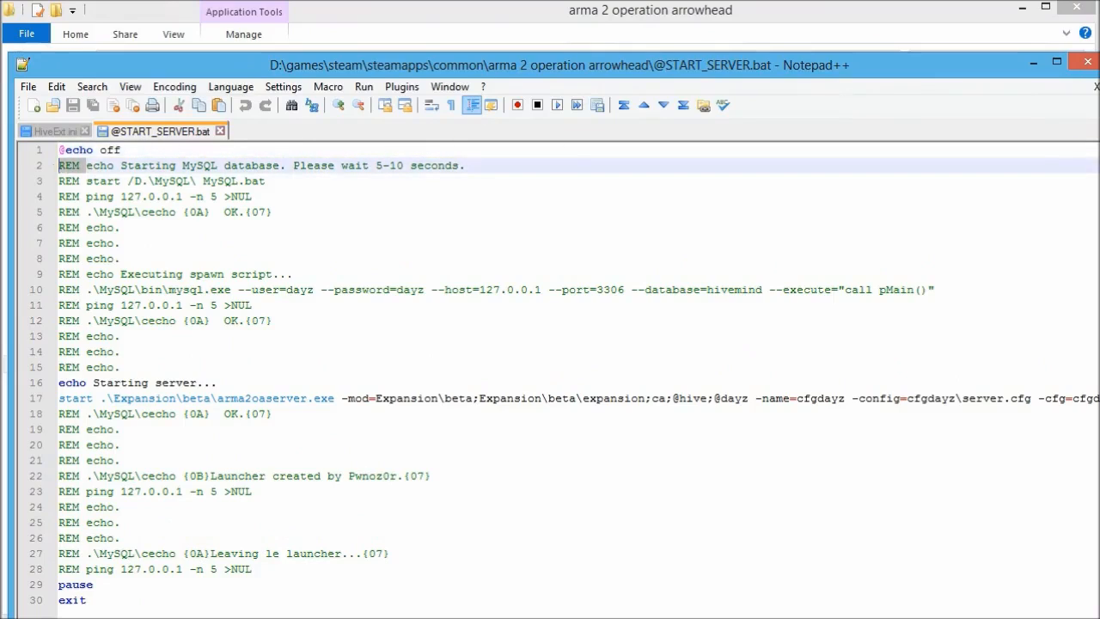
double_click(87, 166)
left_click_drag(87, 166, 74, 166)
left_click(74, 165)
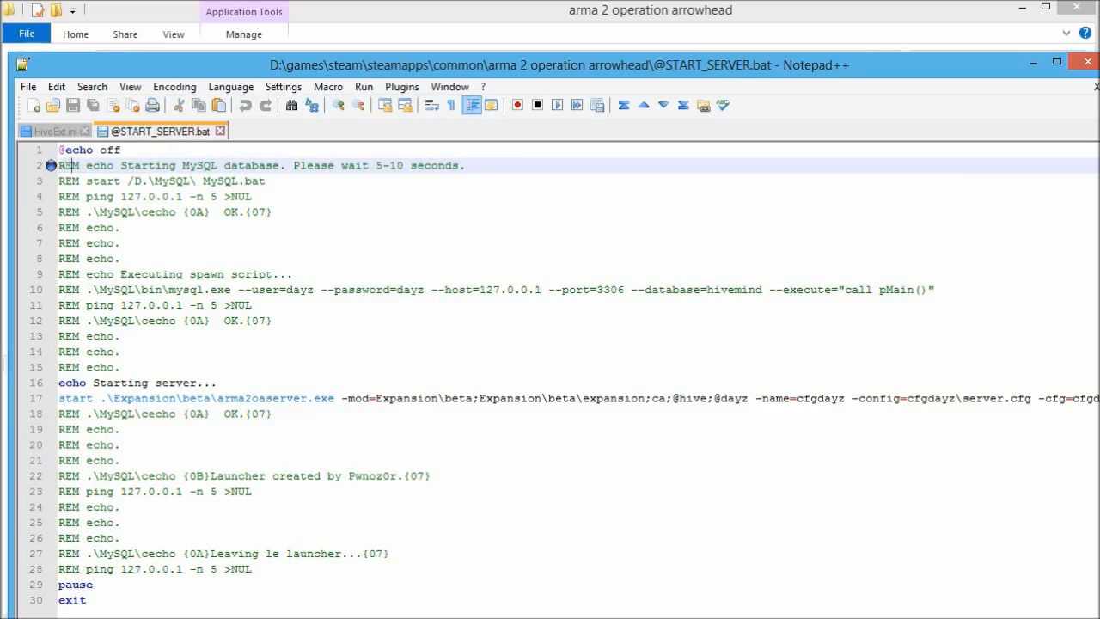
left_click_drag(58, 166, 86, 166)
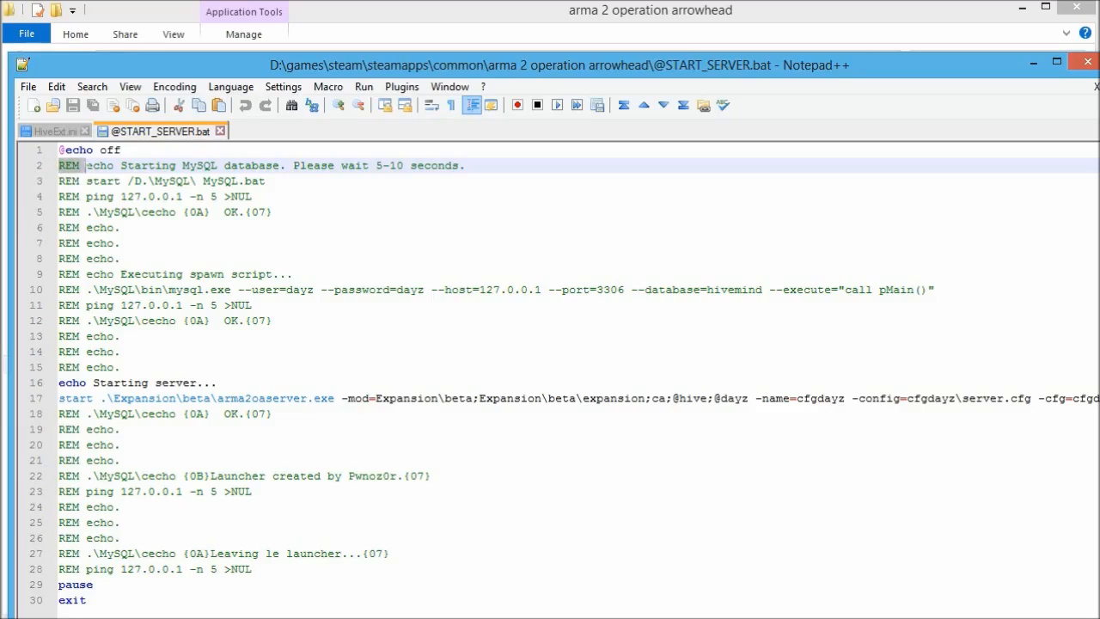
left_click(86, 166)
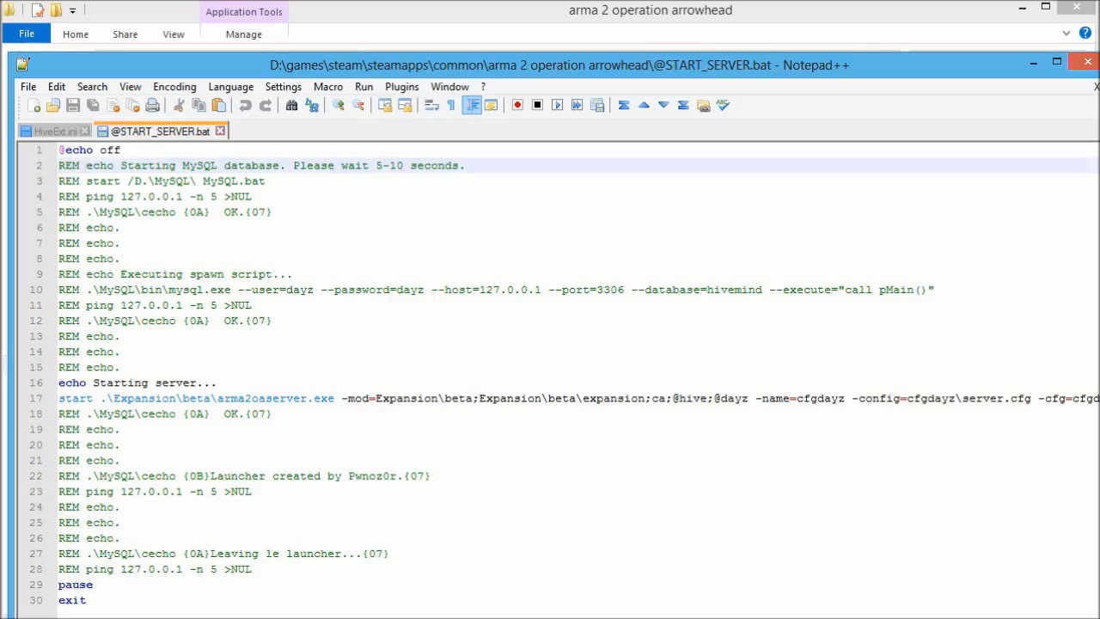
left_click(95, 585)
key("BackSpace")
key("BackSpace")
key("BackSpace")
key("BackSpace")
key("BackSpace")
key("BackSpace")
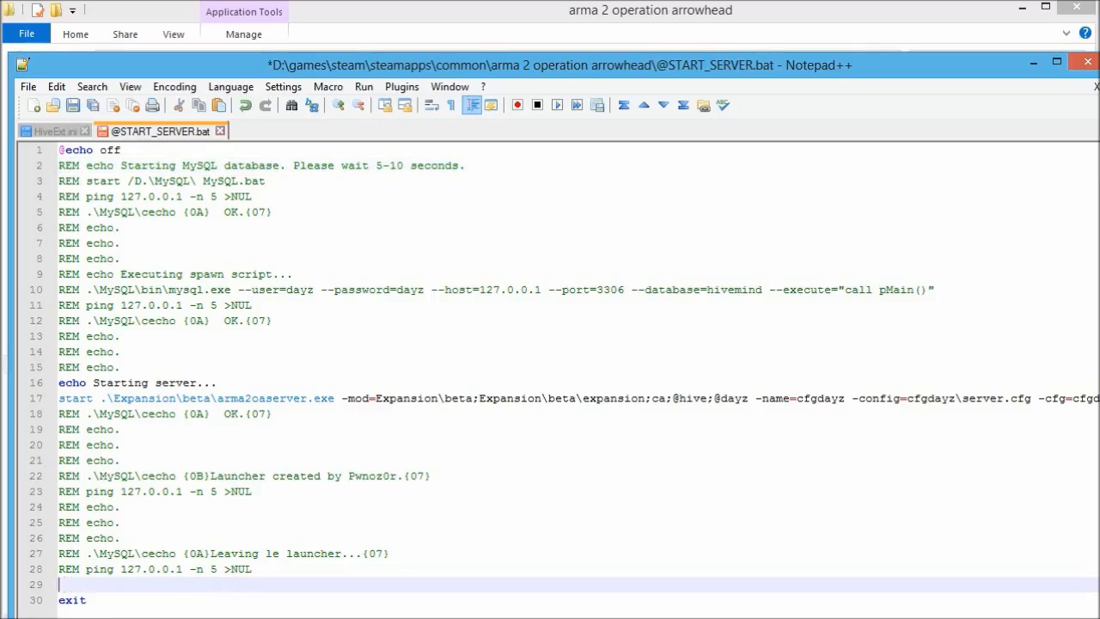
left_click(87, 585)
key("shift+Home")
key("shift+Up")
key("shift+Up")
key("shift+Up")
key("shift+Up")
key("shift+Up")
key("shift+Up")
key("shift+Up")
key("shift+Up")
key("shift+Up")
key("shift+Up")
key("shift+Up")
key("shift+Up")
key("shift+Up")
key("shift+Up")
key("shift+Up")
key("shift+Up")
key("shift+Up")
key("shift+Up")
key("shift+Up")
key("shift+Up")
key("shift+Up")
key("shift+Up")
key("shift+Up")
key("shift+Up")
key("shift+Up")
key("shift+Up")
key("shift+Up")
key("shift+Up")
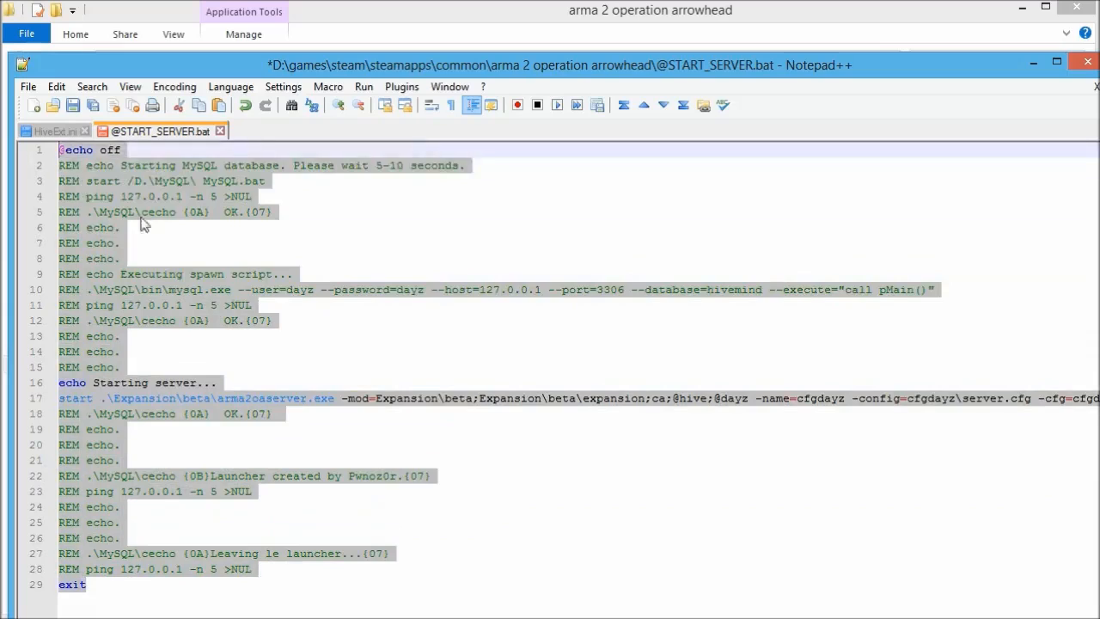
left_click(140, 211)
left_click_drag(121, 367, 58, 166)
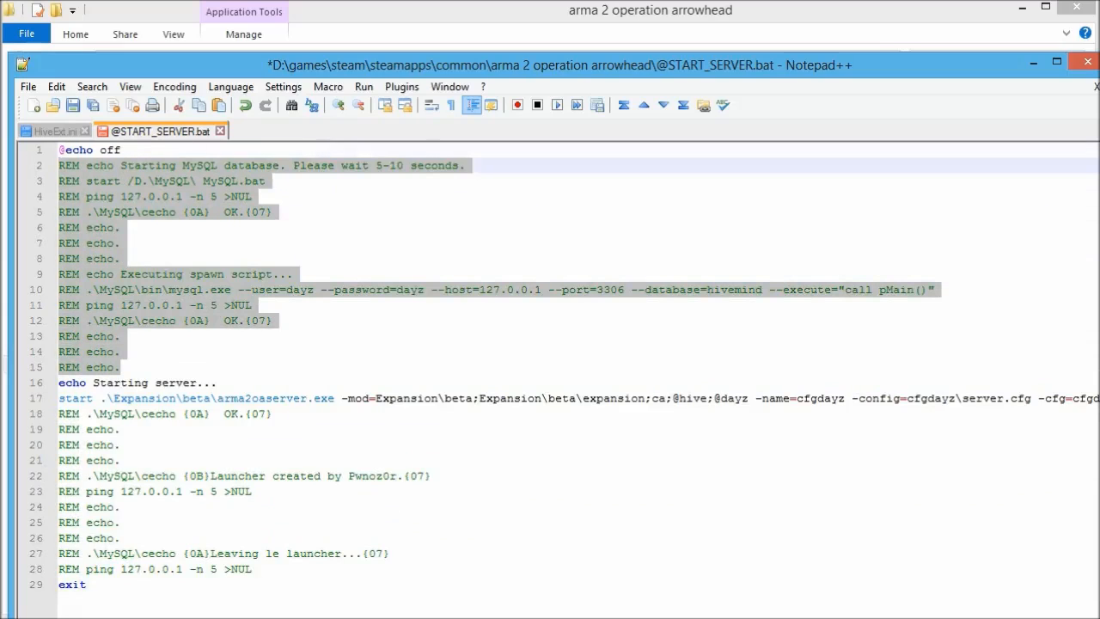
left_click(92, 305)
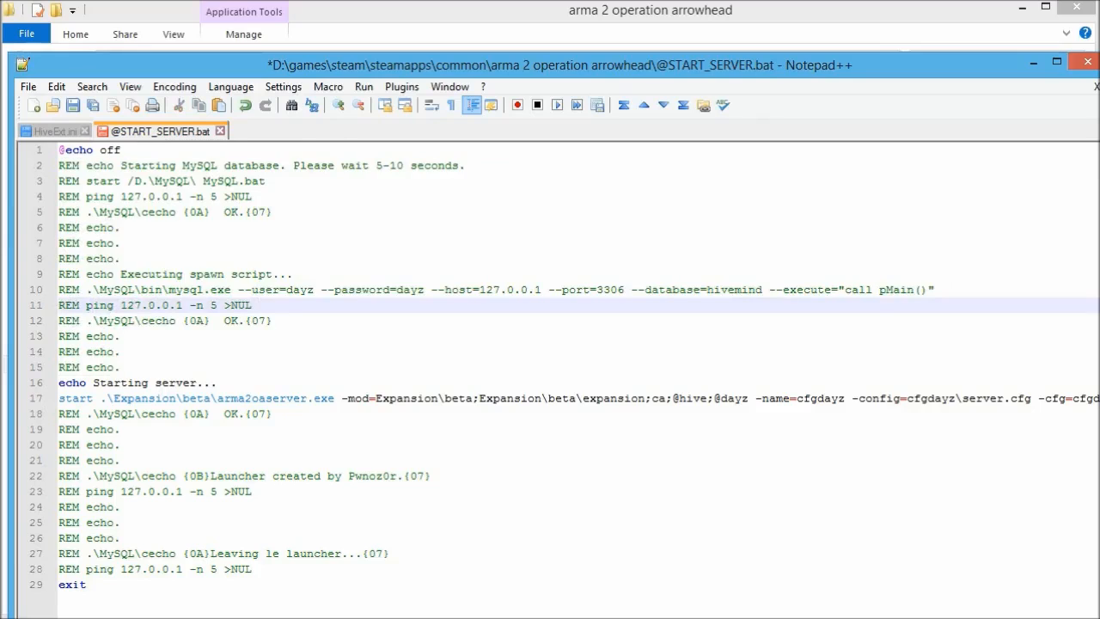
Check the arma2.cfg, server.cfg and cfgdayz paths in line 17's start command, then close the file.
left_click(245, 398)
scroll(244, 398, "right", 5)
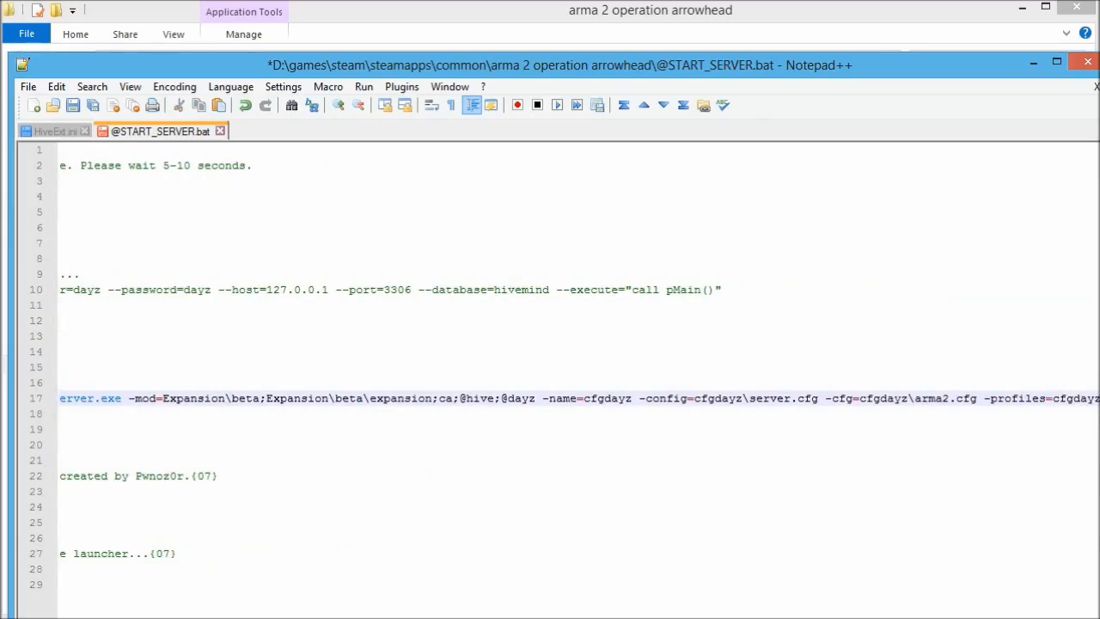
left_click_drag(914, 398, 977, 398)
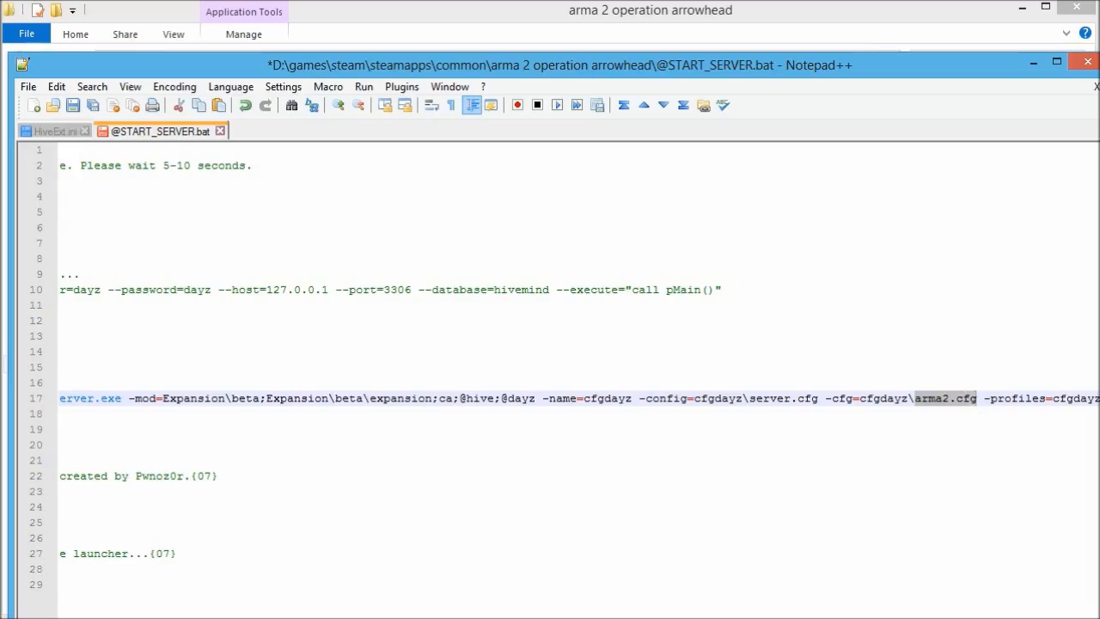
left_click_drag(749, 398, 818, 398)
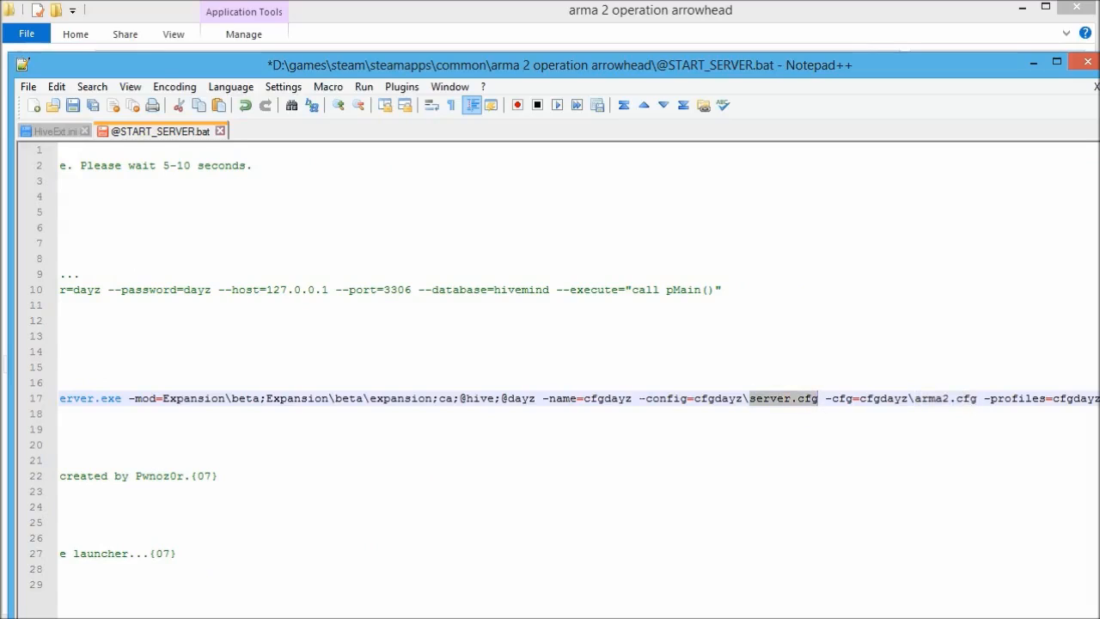
left_click_drag(584, 398, 632, 398)
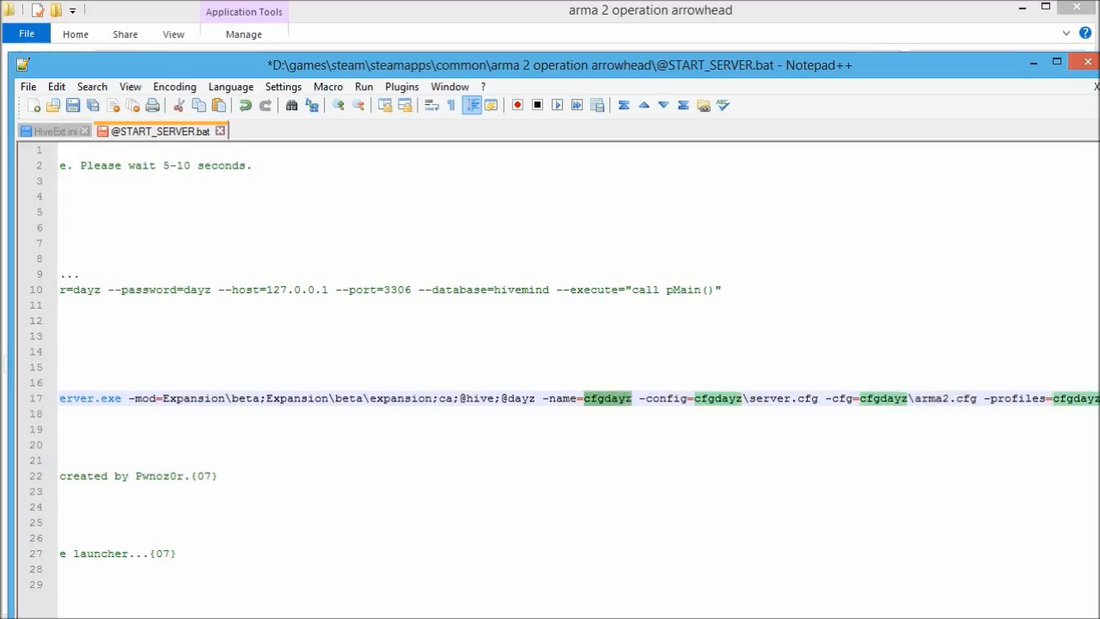
left_click(632, 459)
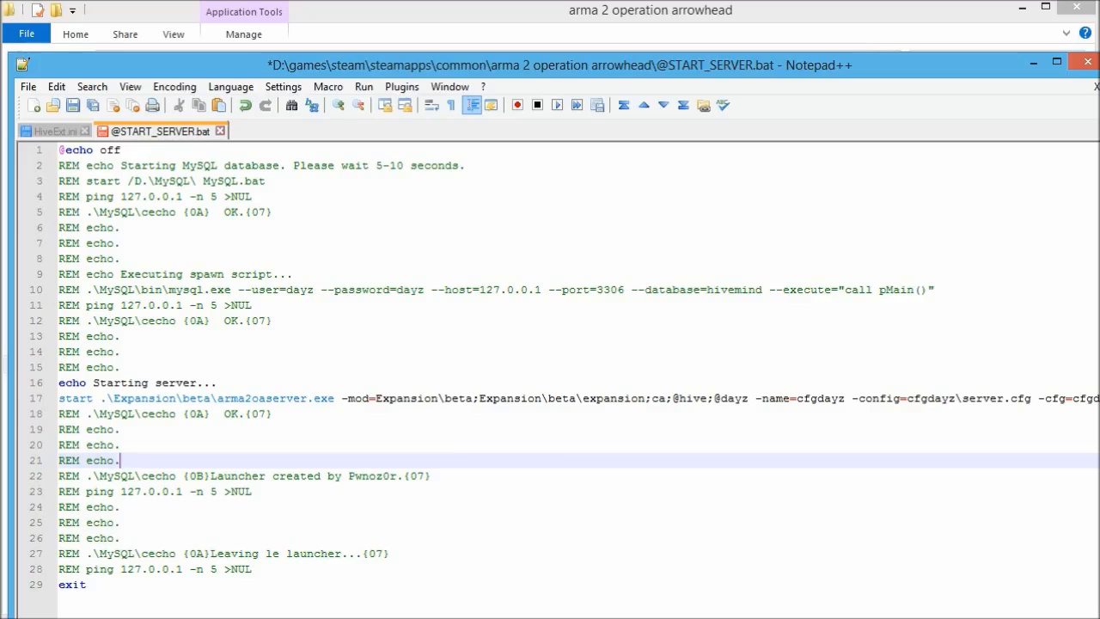
left_click(220, 130)
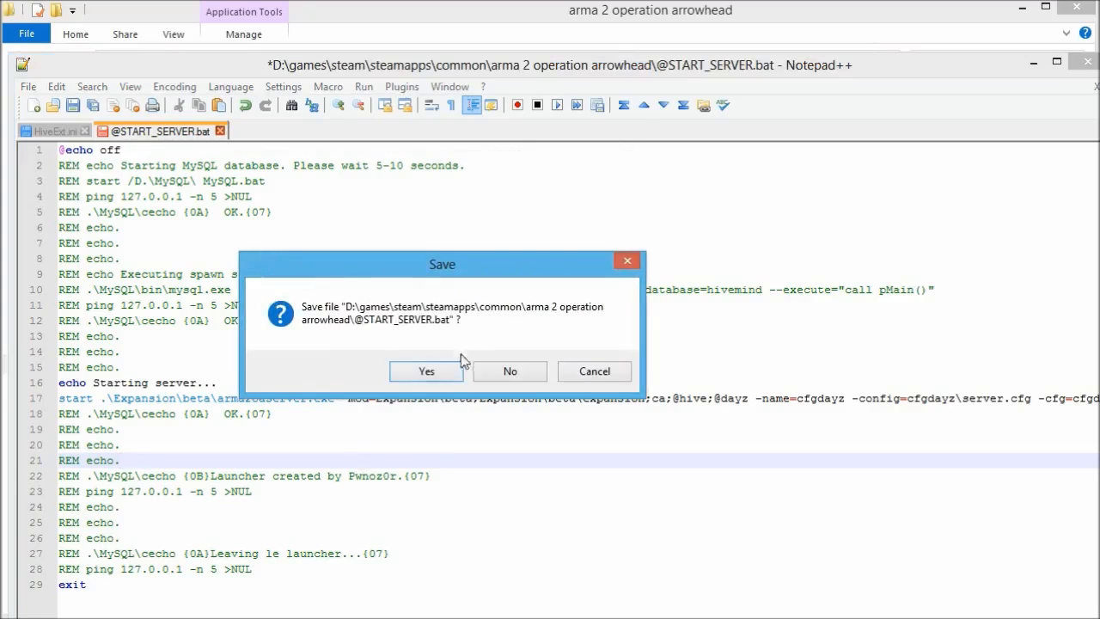
left_click(427, 371)
left_click(72, 336)
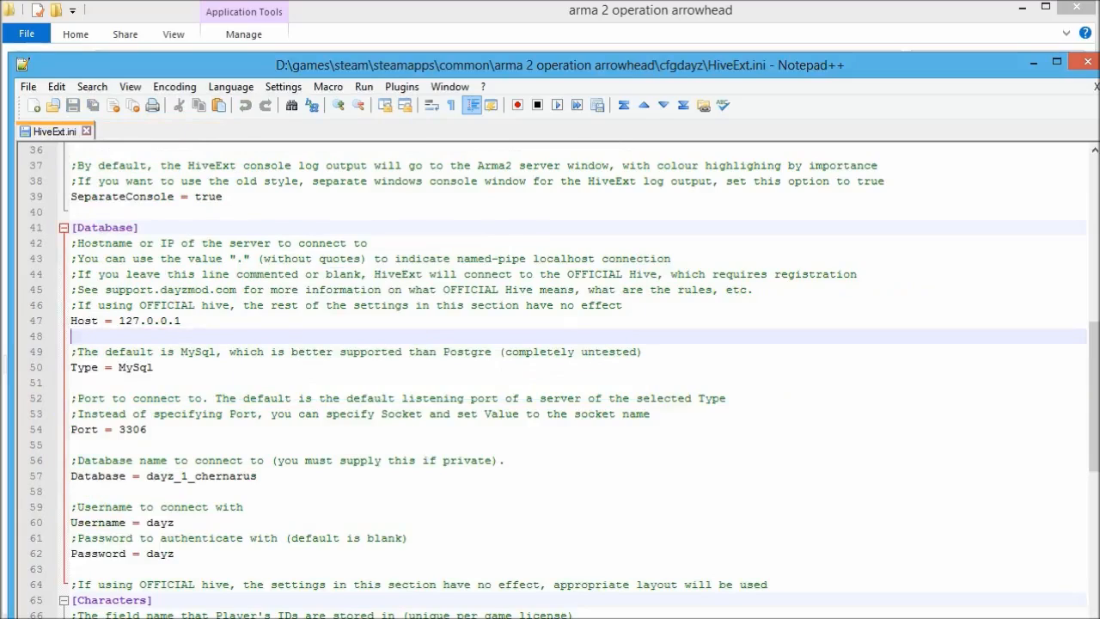
left_click_drag(146, 476, 257, 477)
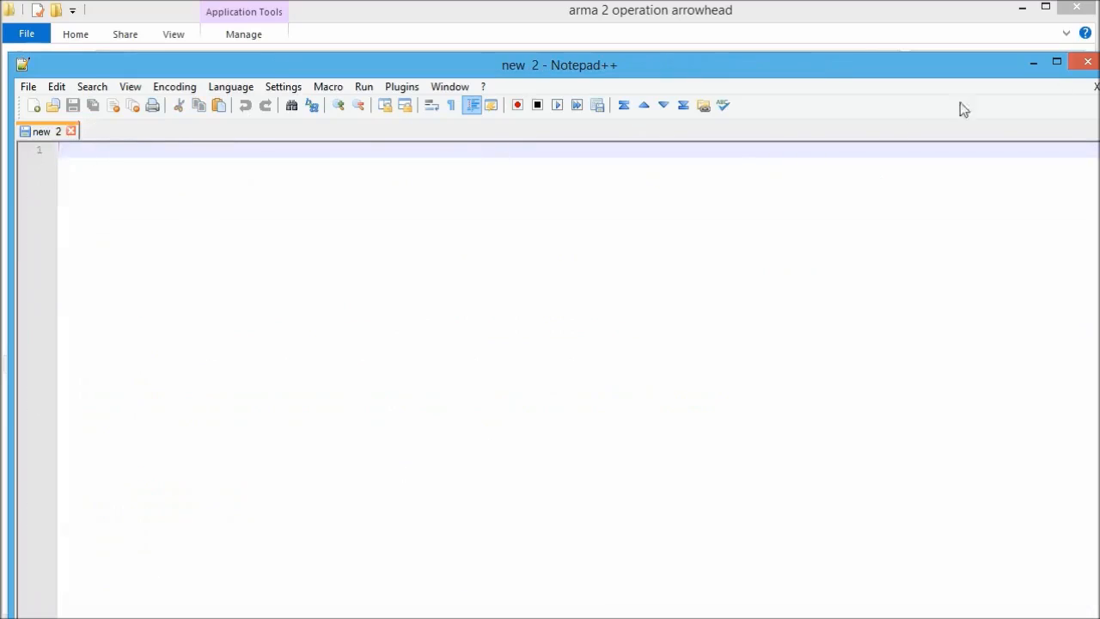
left_click(1087, 61)
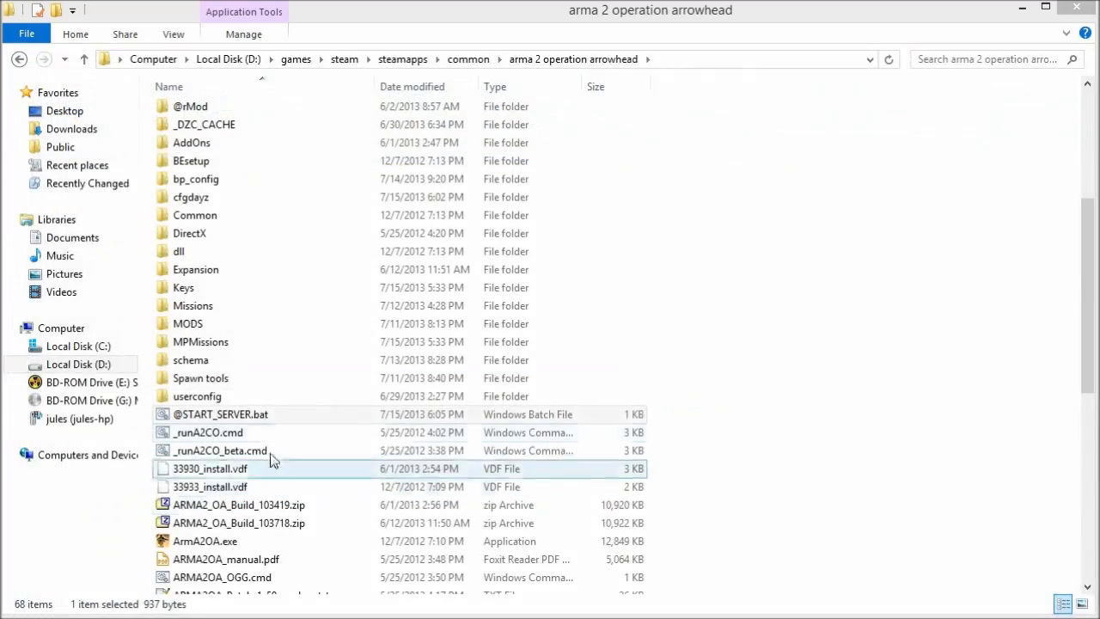
double_click(261, 414)
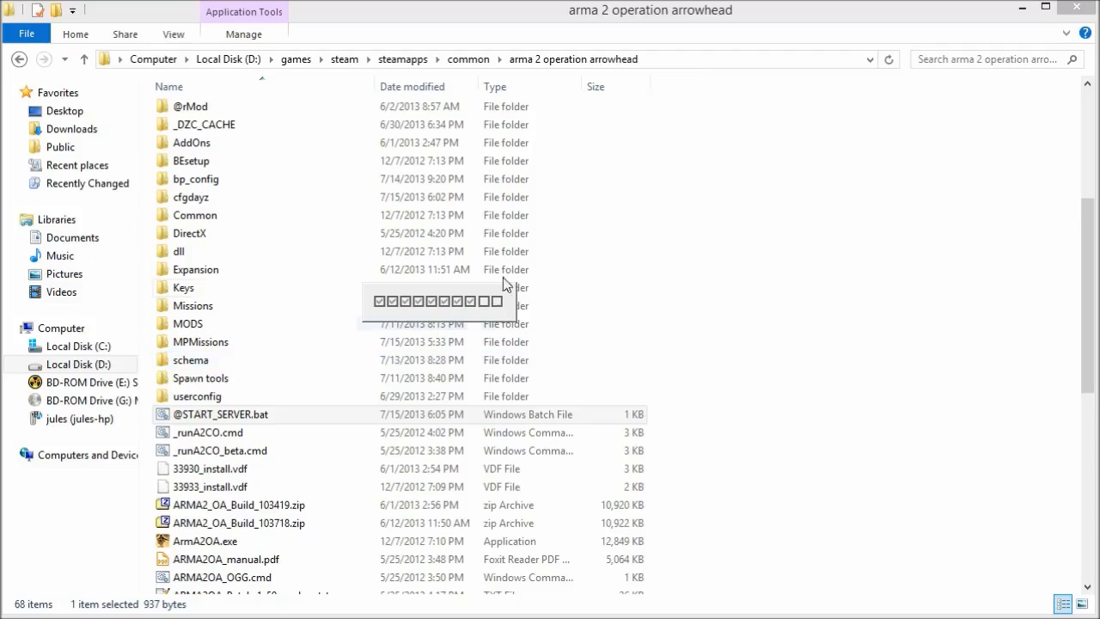
Move the ArmA 2 OA Console window into view while the server starts up to the DayZ main menu.
left_click(441, 331)
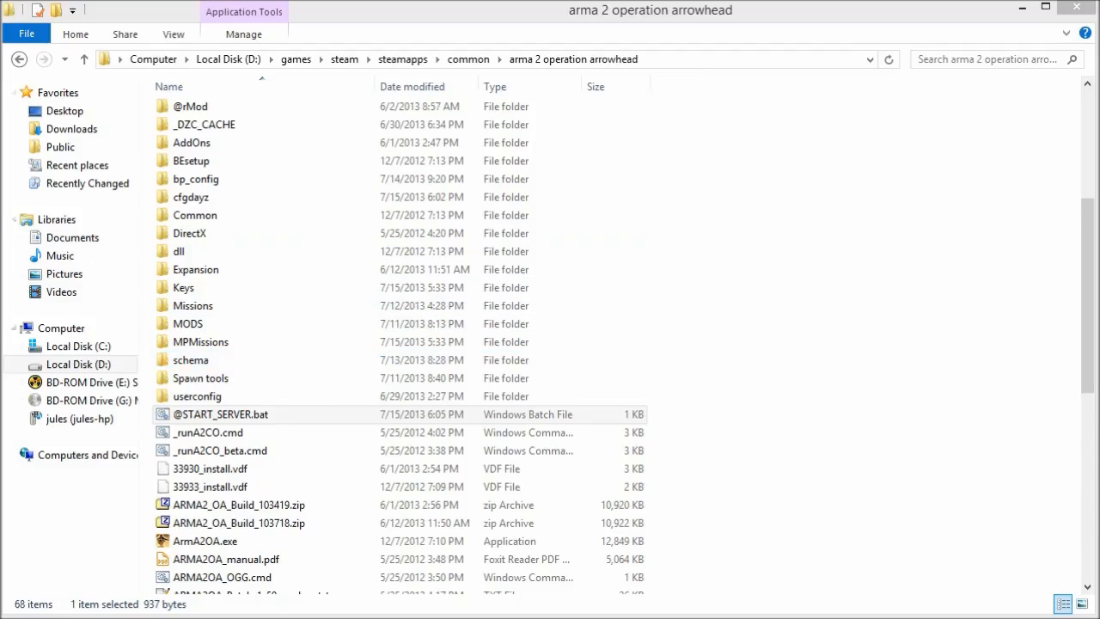
left_click_drag(50, 34, 187, 67)
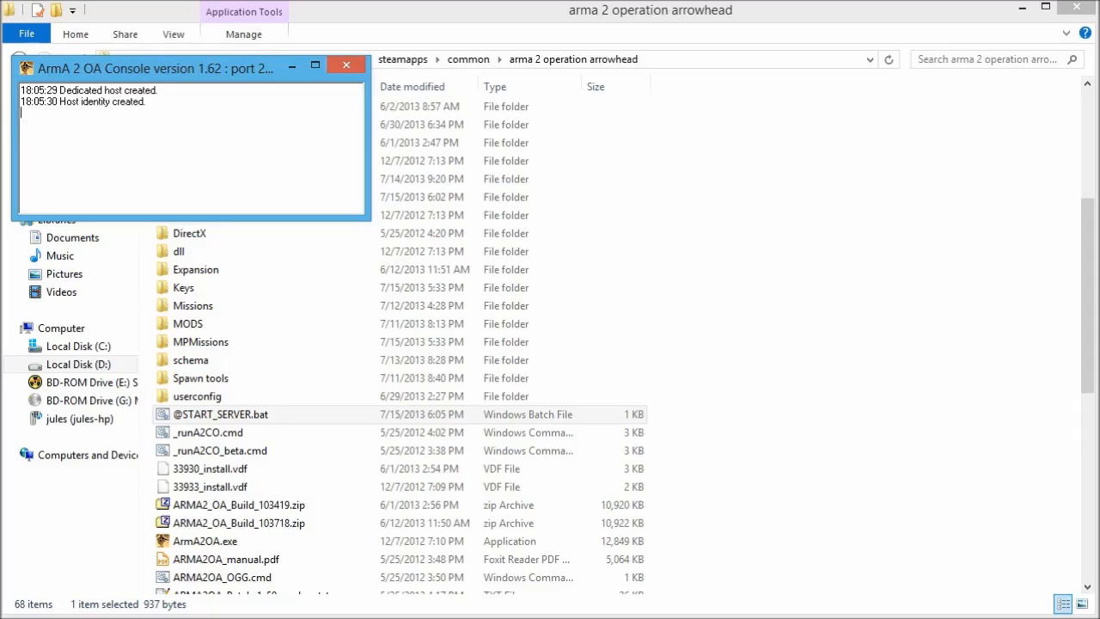
left_click_drag(179, 69, 177, 61)
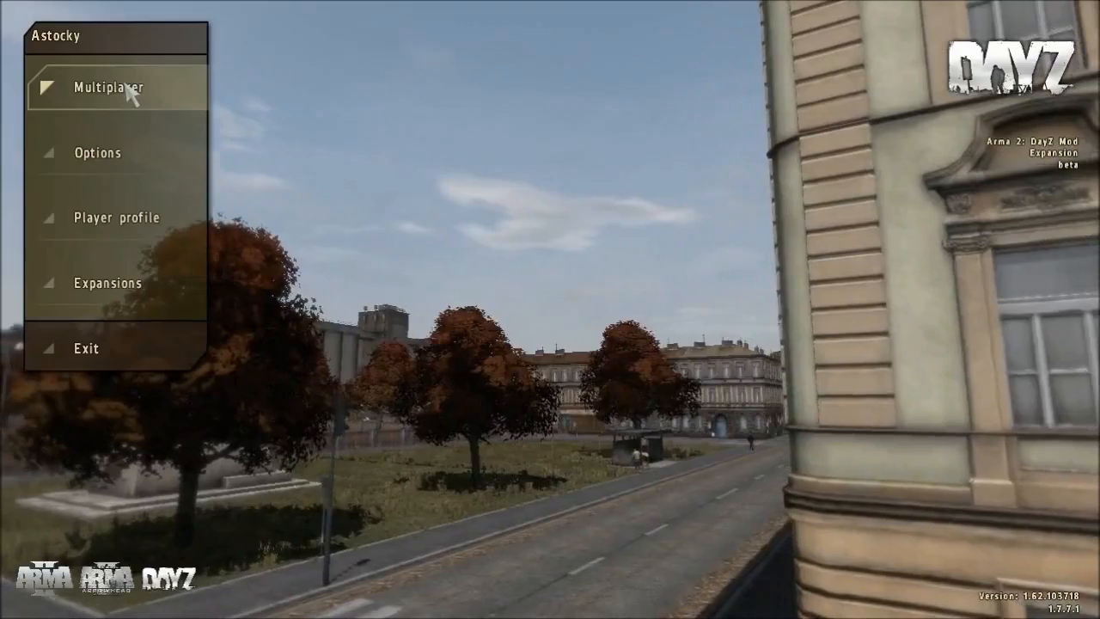
Switch the Multiplayer server list to LAN, join the local DayZ US server and enter its password.
left_click(127, 90)
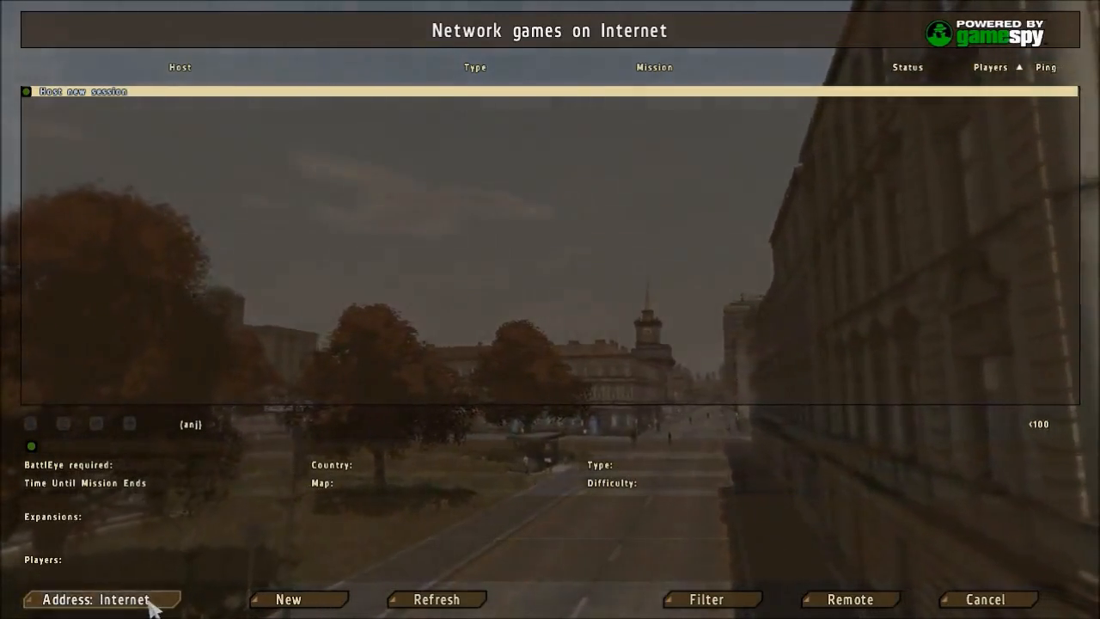
left_click(153, 604)
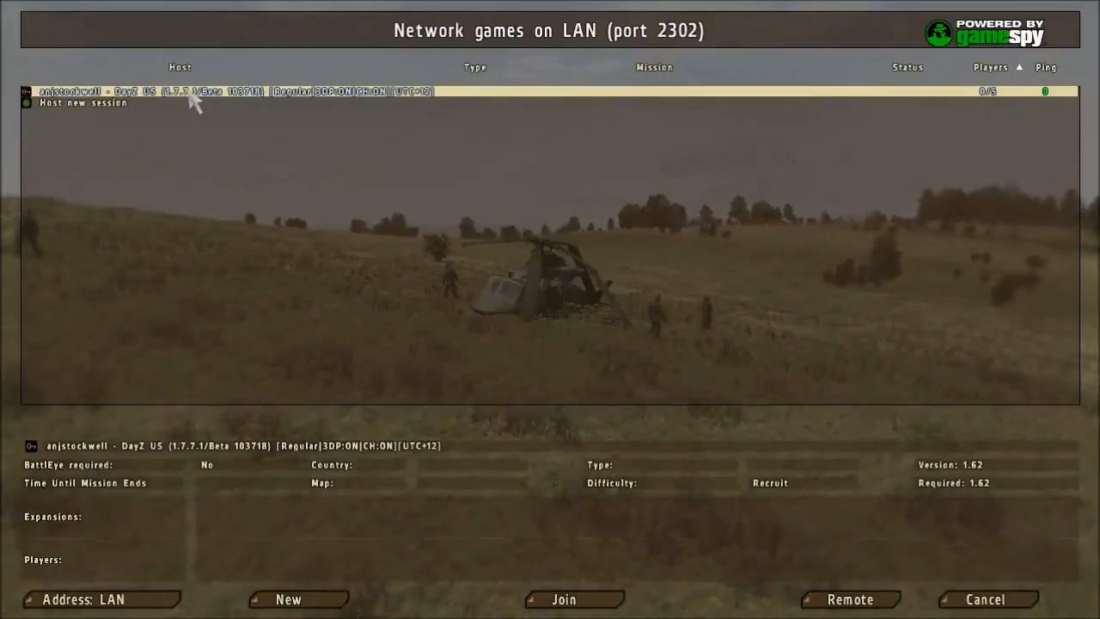
double_click(194, 101)
type("dayz")
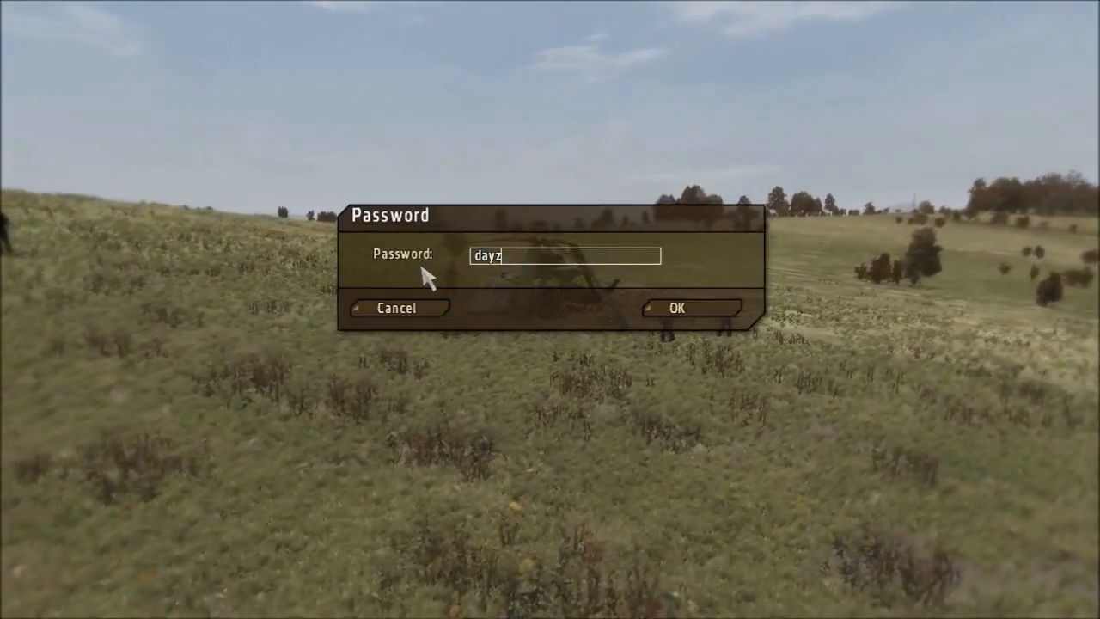
type("_1234")
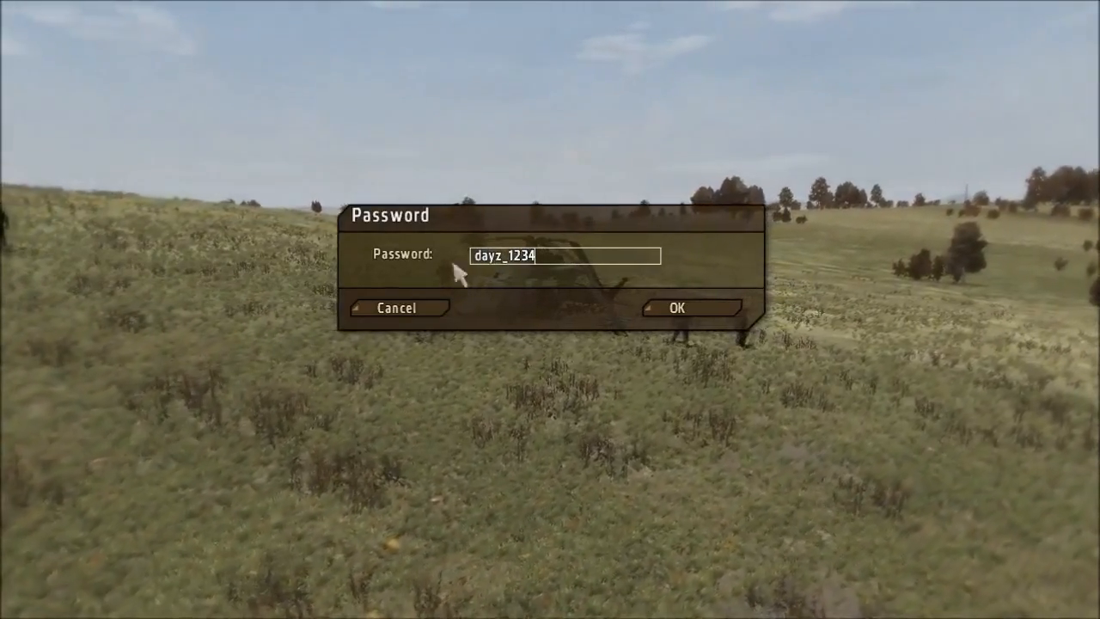
left_click(708, 307)
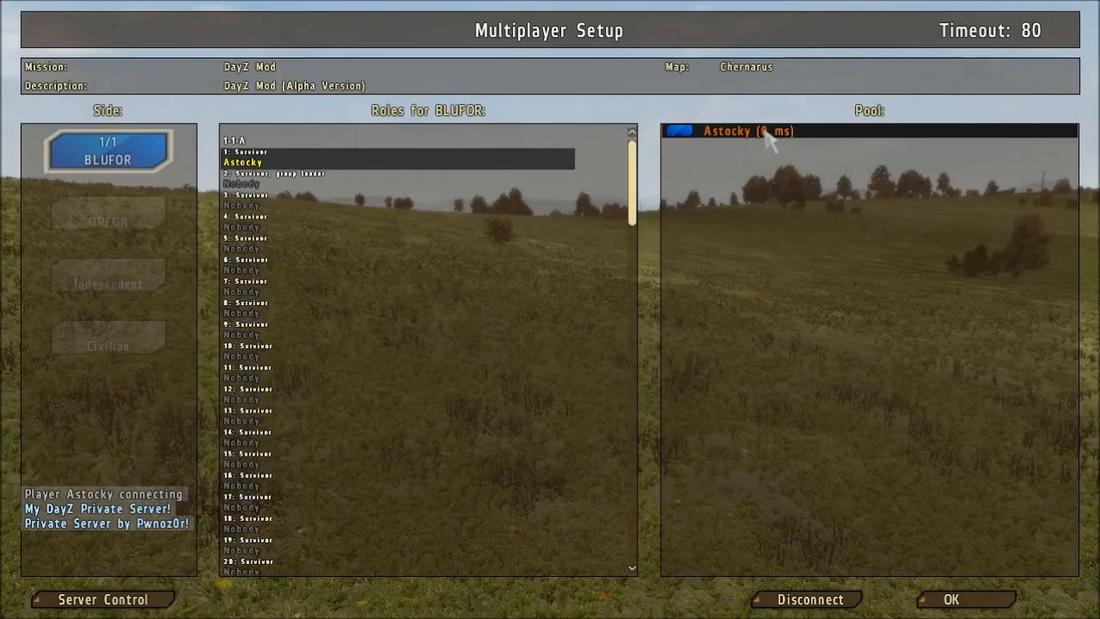
Confirm Multiplayer Setup with the player in Survivor slot 1 of the Chernarus mission.
left_click(982, 607)
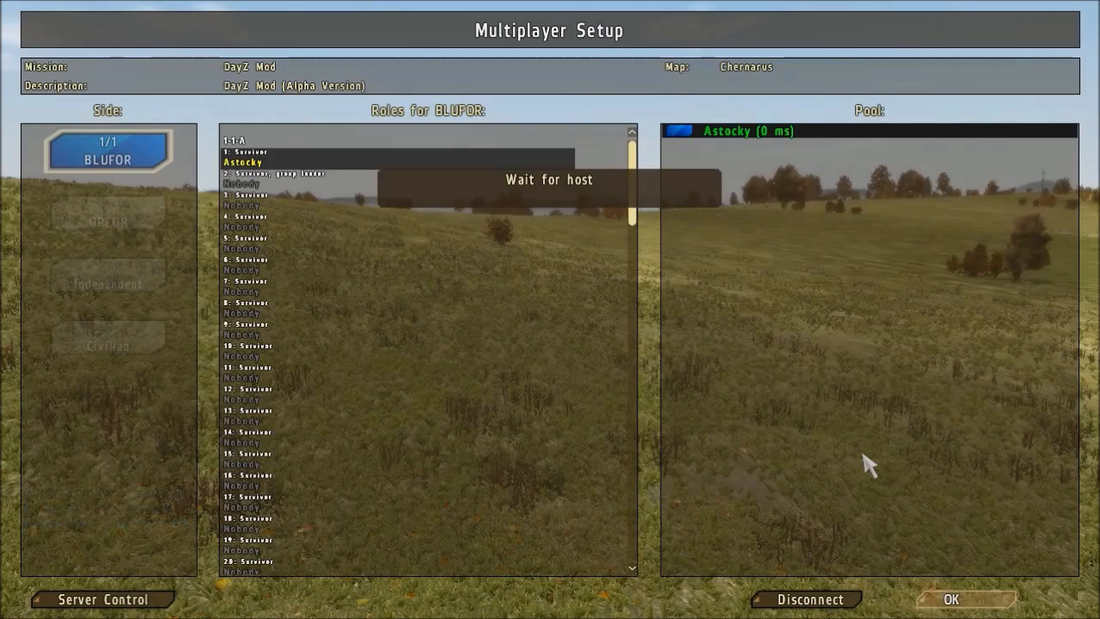
Bring up the server console and highlight its data-file, mission-read and player-connected log lines.
key("alt+Tab")
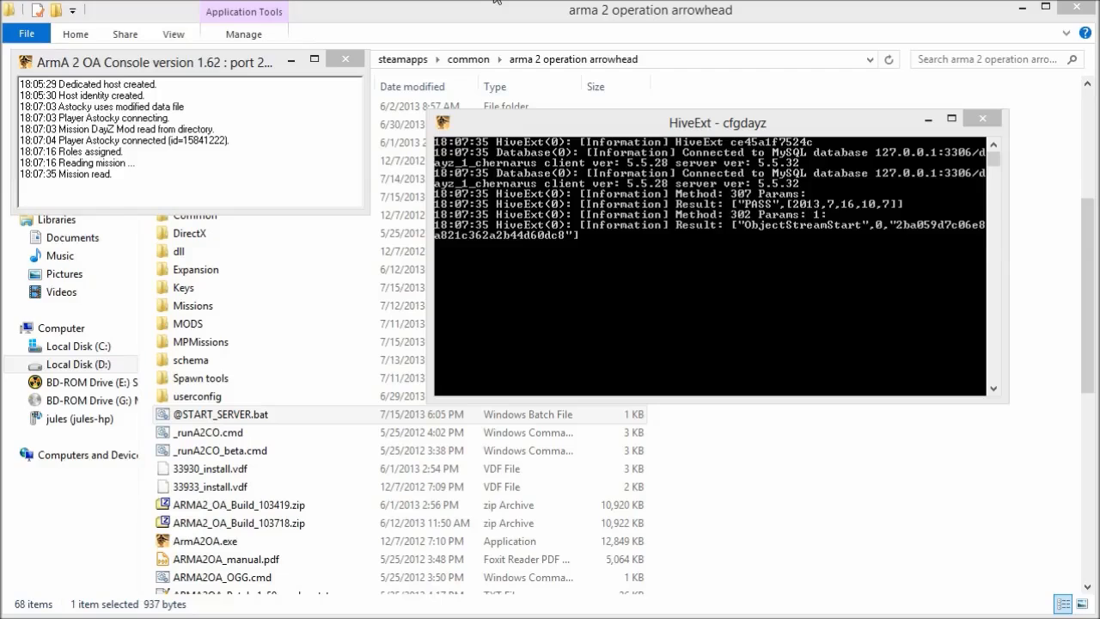
left_click_drag(262, 61, 260, 62)
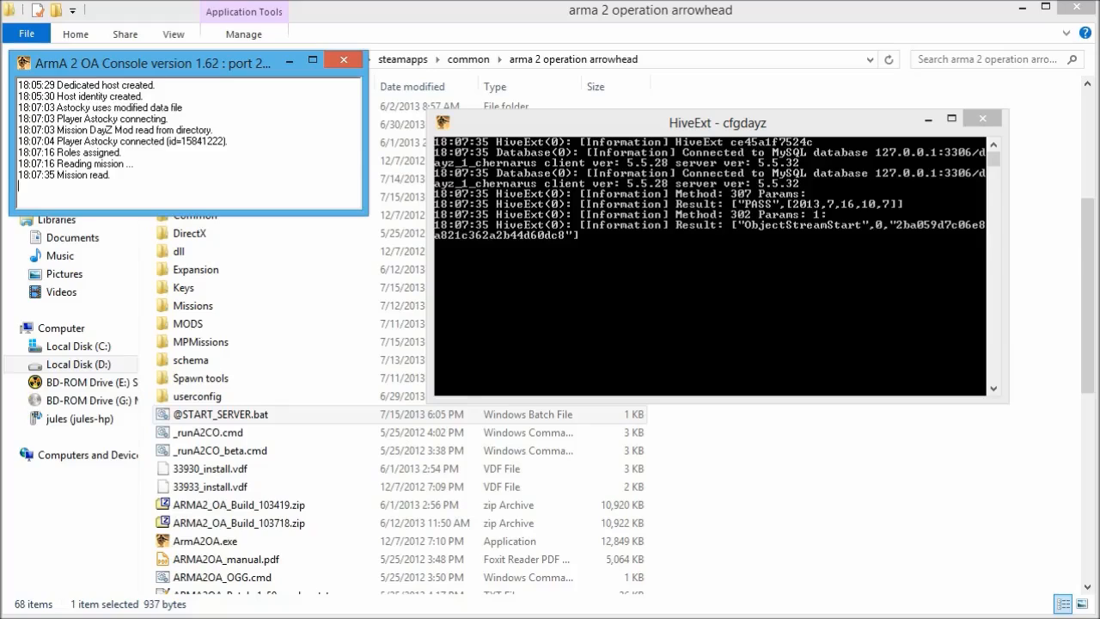
left_click_drag(183, 106, 67, 107)
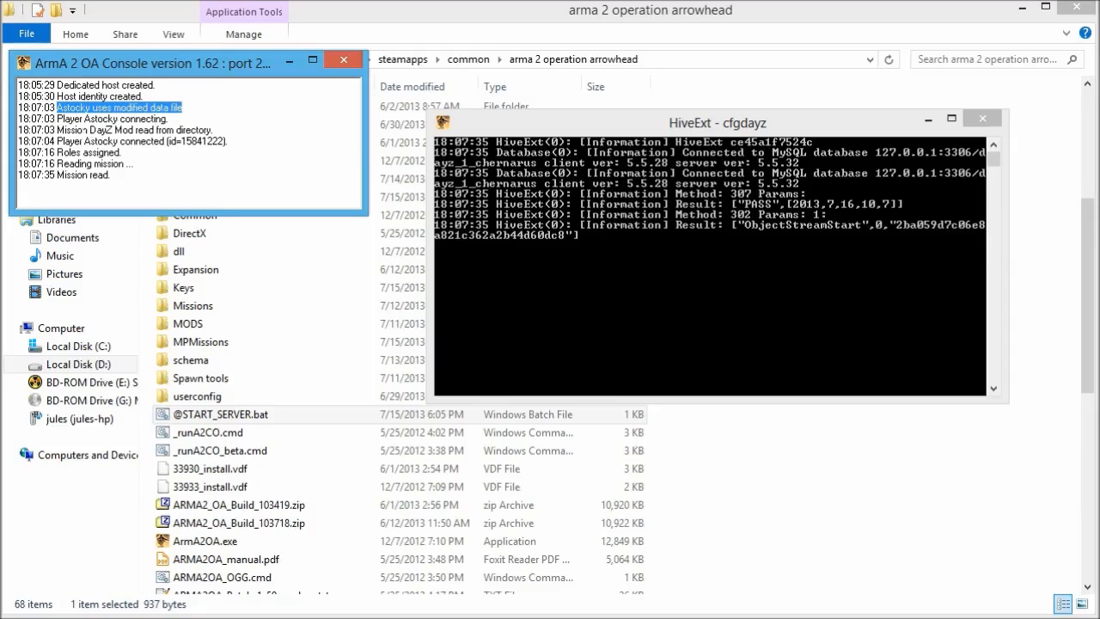
left_click_drag(213, 129, 57, 130)
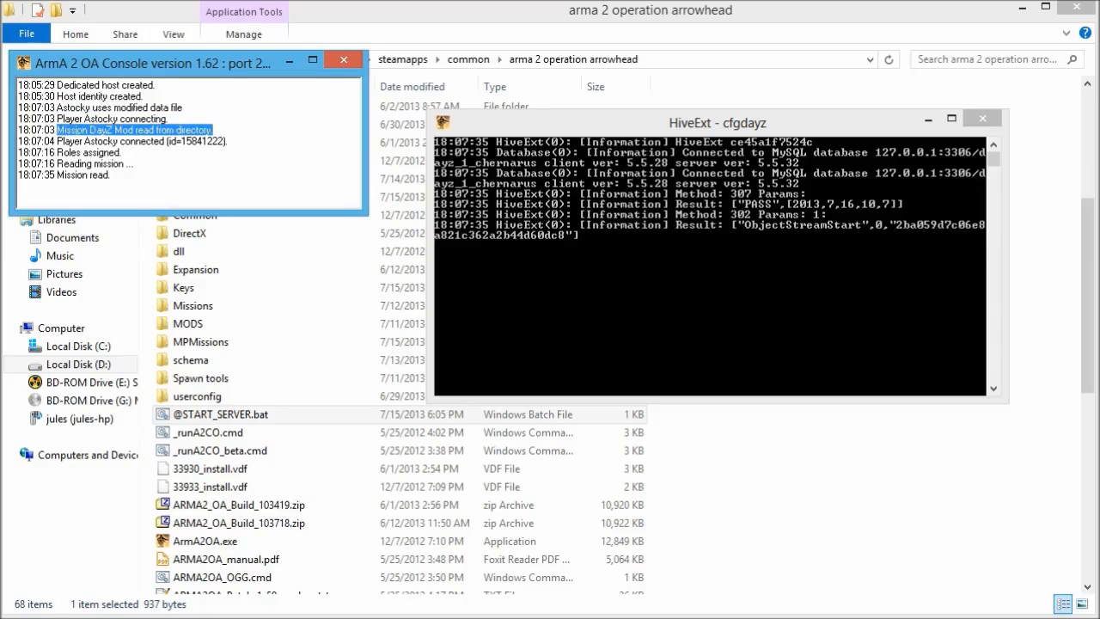
left_click_drag(227, 141, 60, 147)
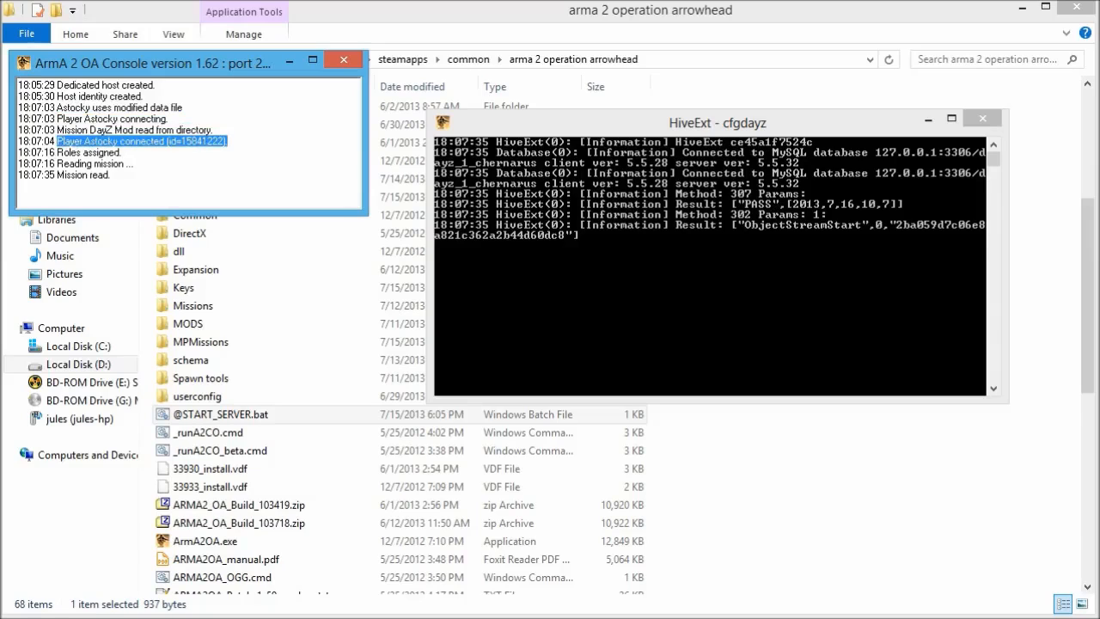
left_click_drag(134, 163, 64, 174)
Check the HiveExt log, then view the map's Units, Players and Server Control screens and close them.
left_click(787, 128)
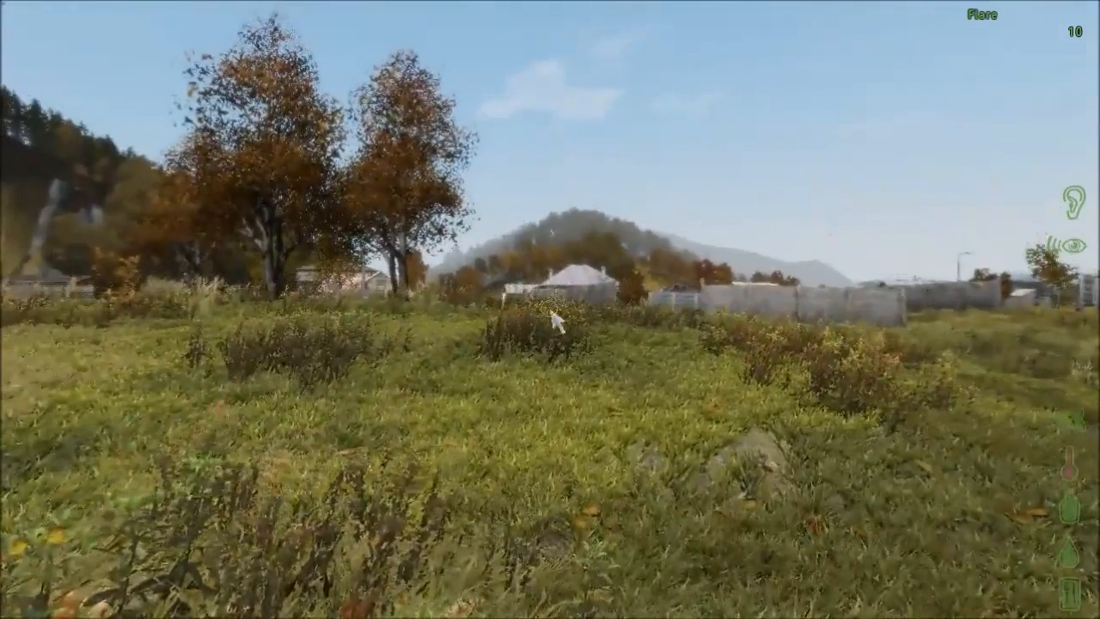
key("m")
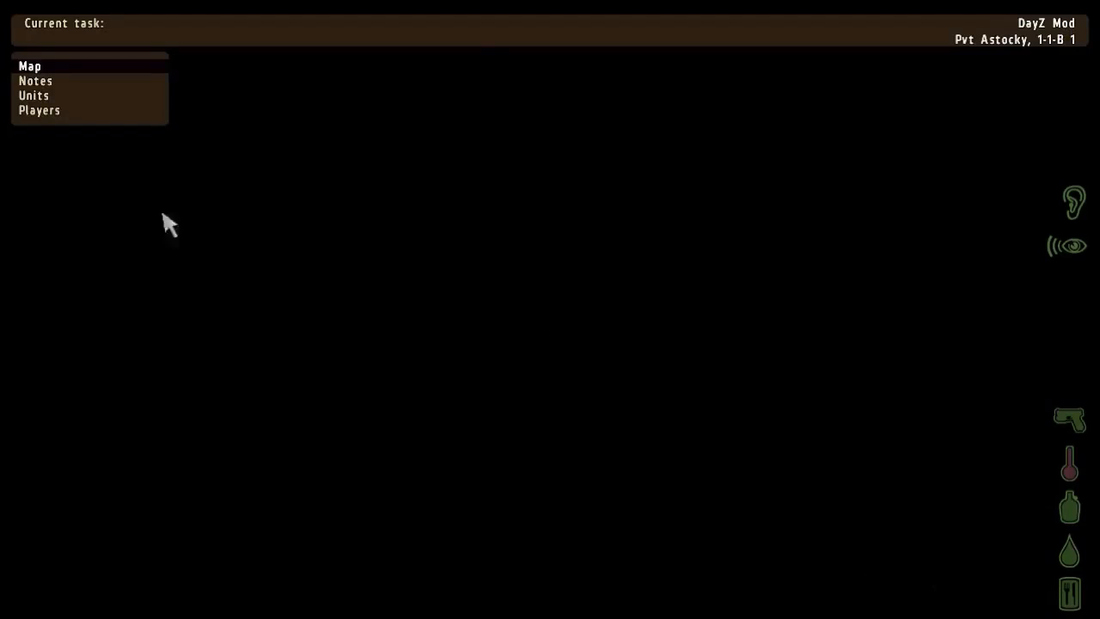
left_click(41, 95)
left_click(50, 111)
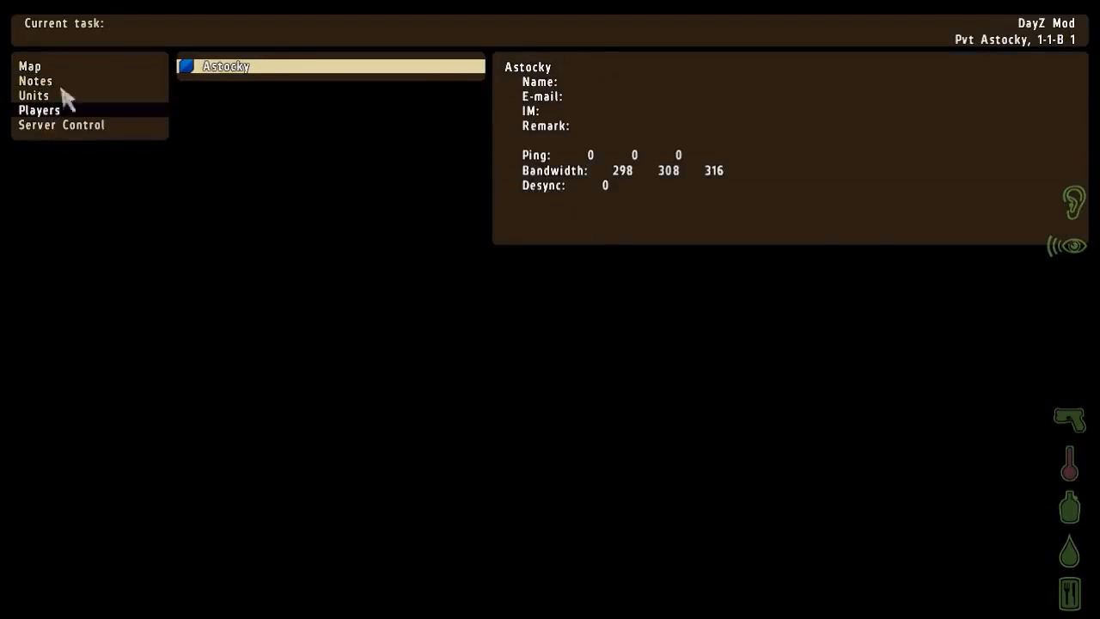
left_click(54, 125)
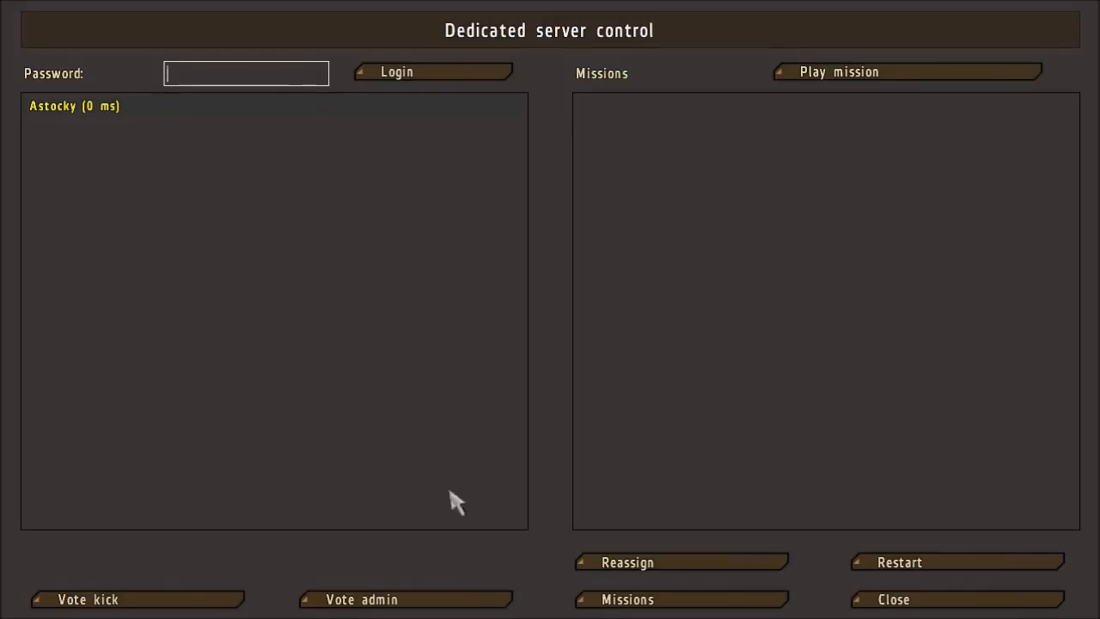
left_click(904, 602)
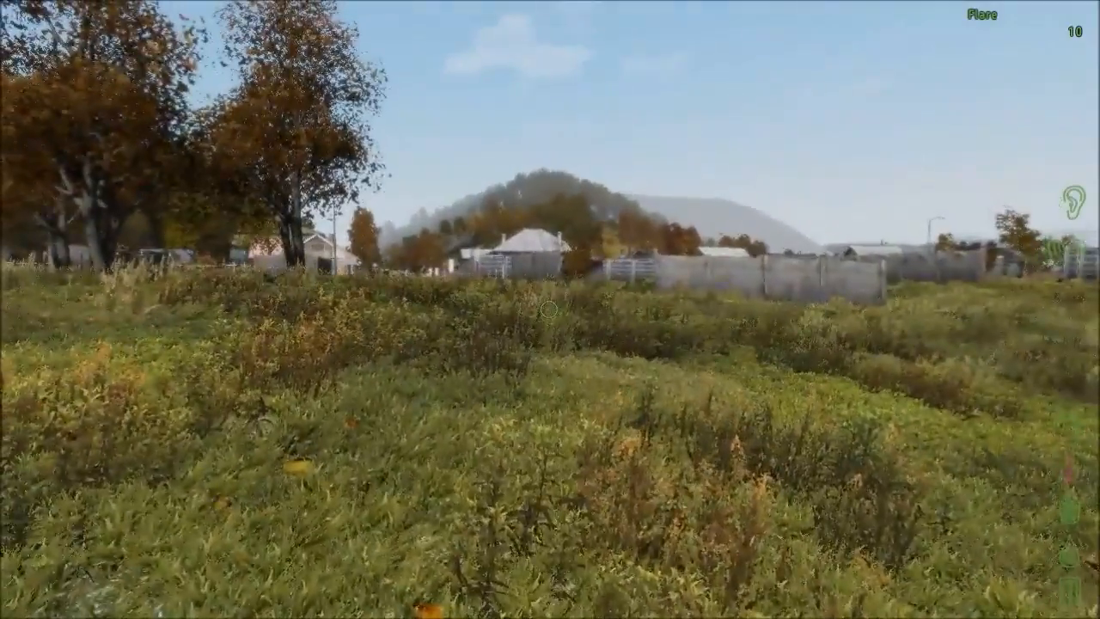
Switch to third-person view and run through the village away from the chasing zombies.
key("KP_Enter")
key("w")
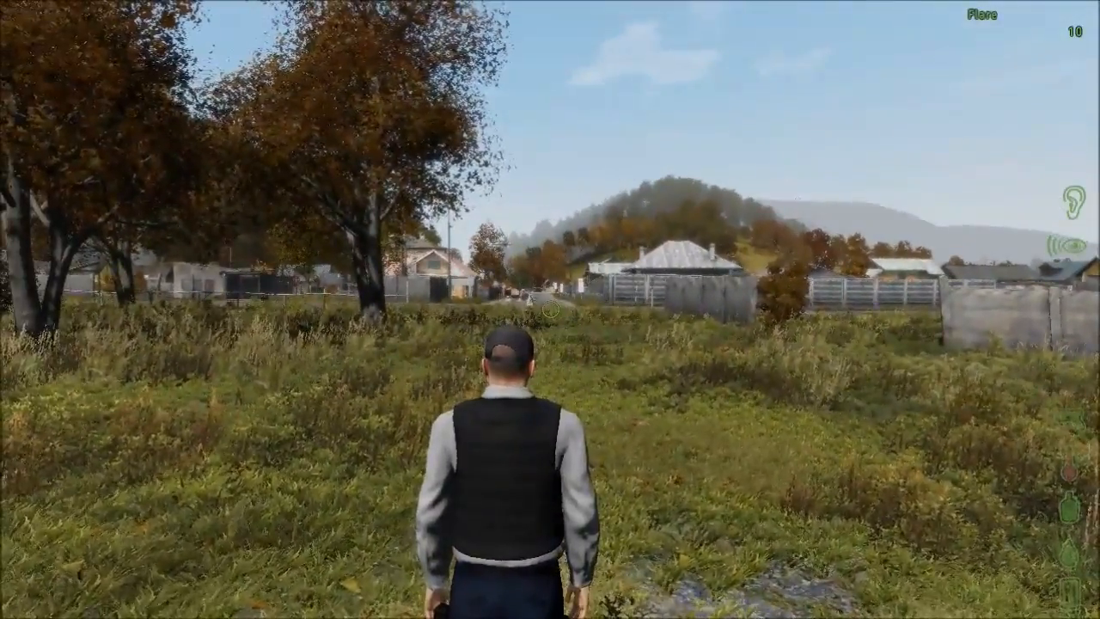
key("KP_Enter")
key("KP_Enter")
key("KP_Enter")
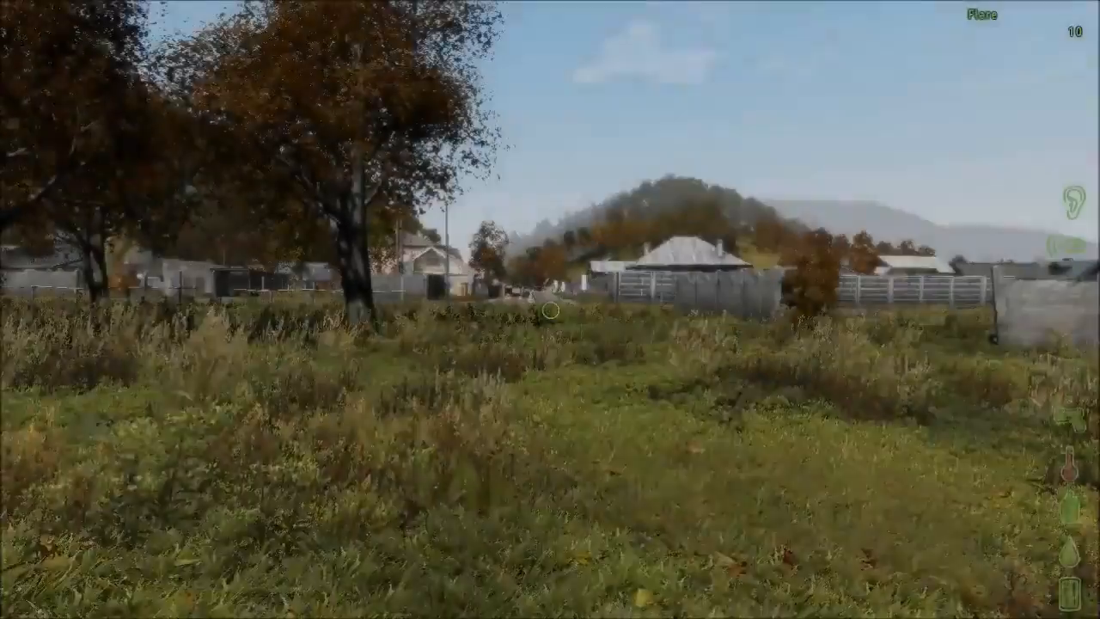
key("KP_Enter")
key("w")
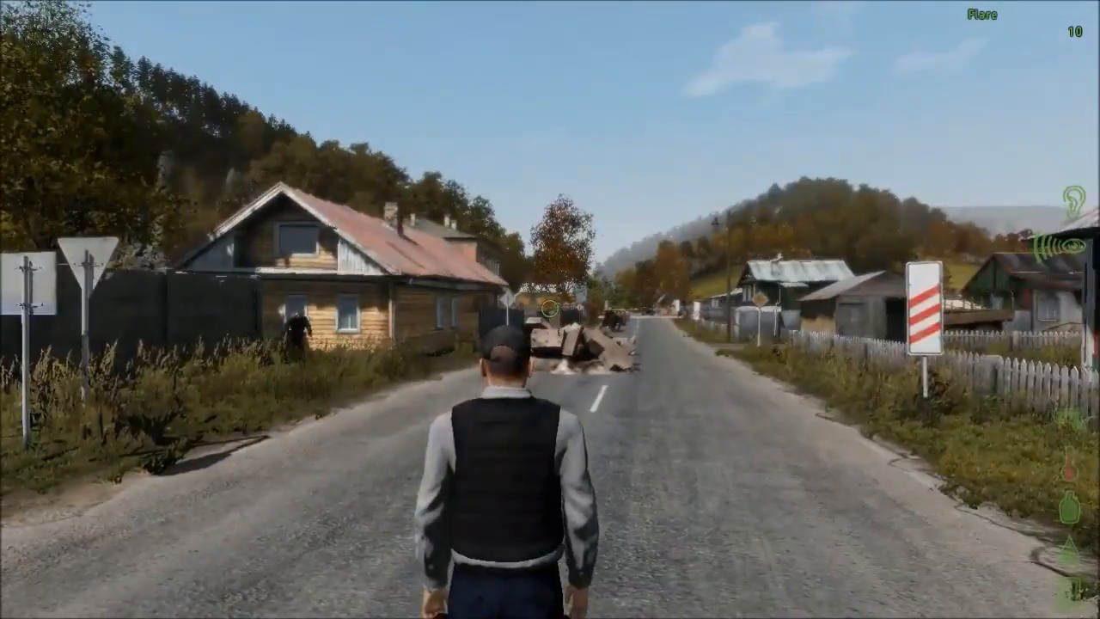
key("w")
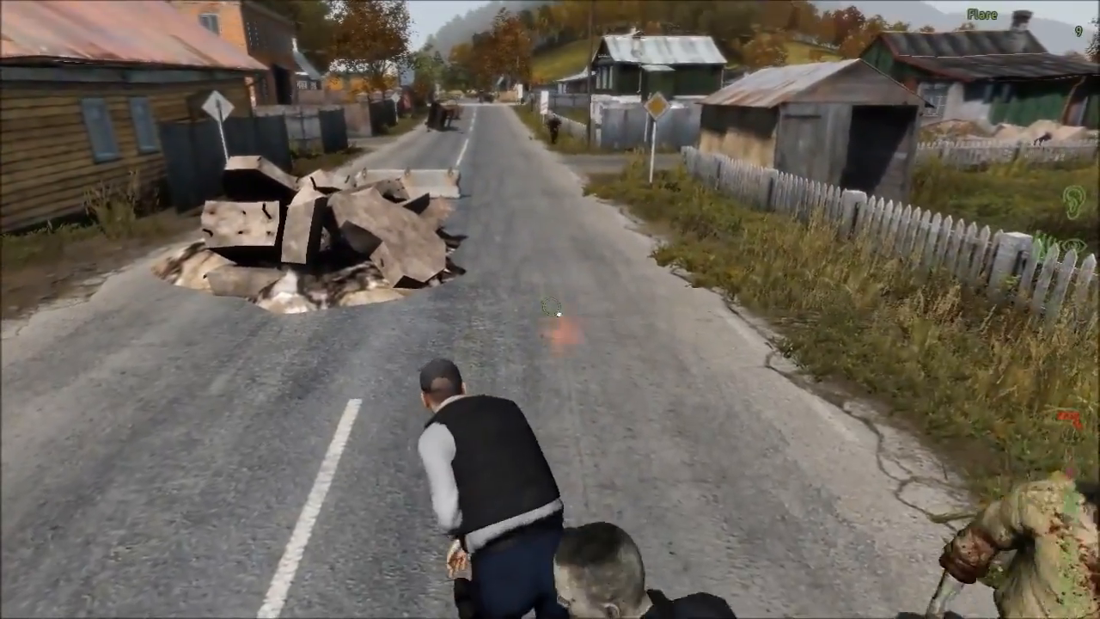
key("w")
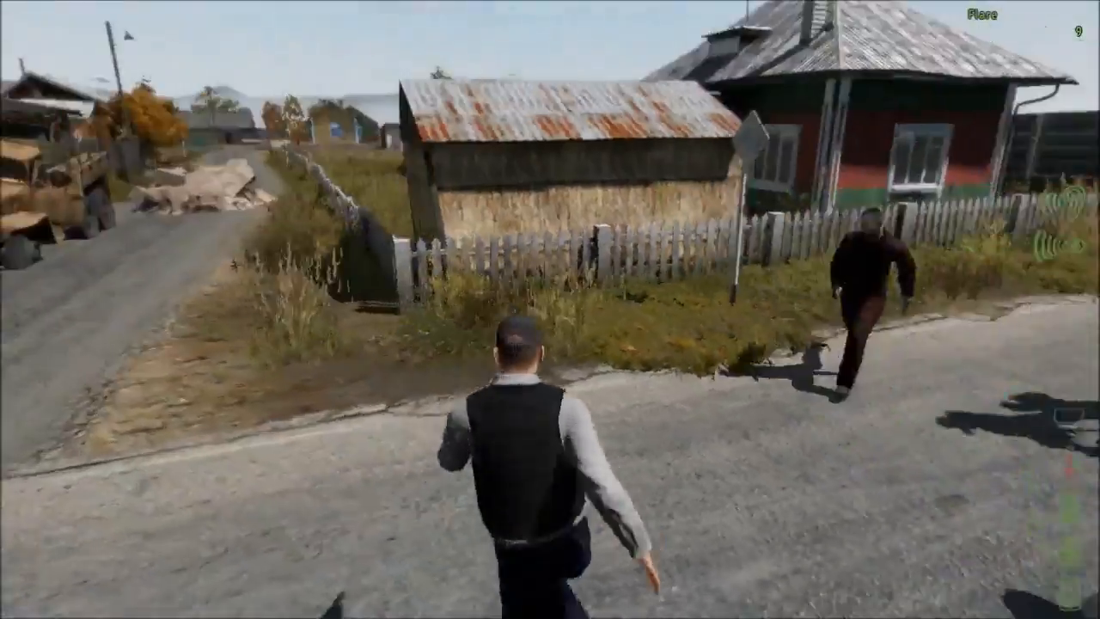
key("w")
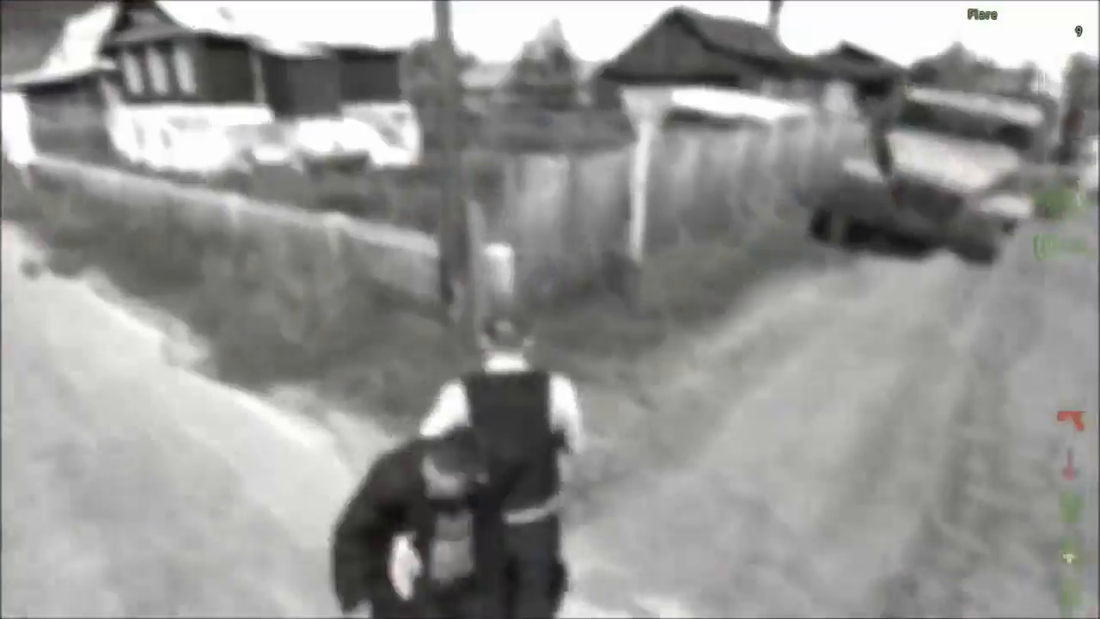
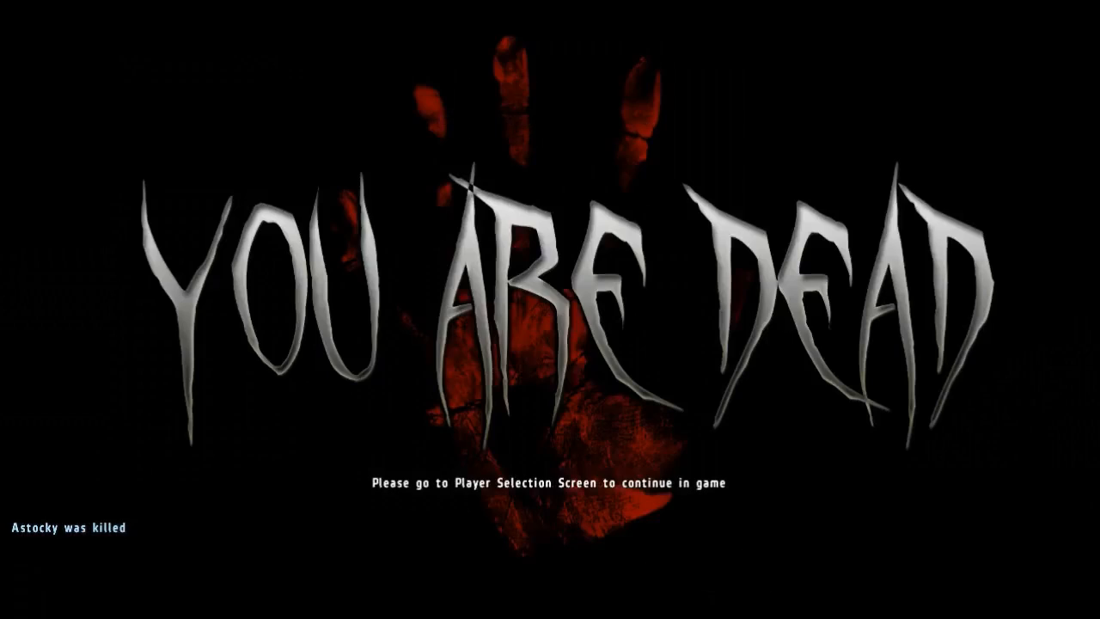
Abort the mission, disconnect from the server in the lobby, and return to the desktop.
key("Escape")
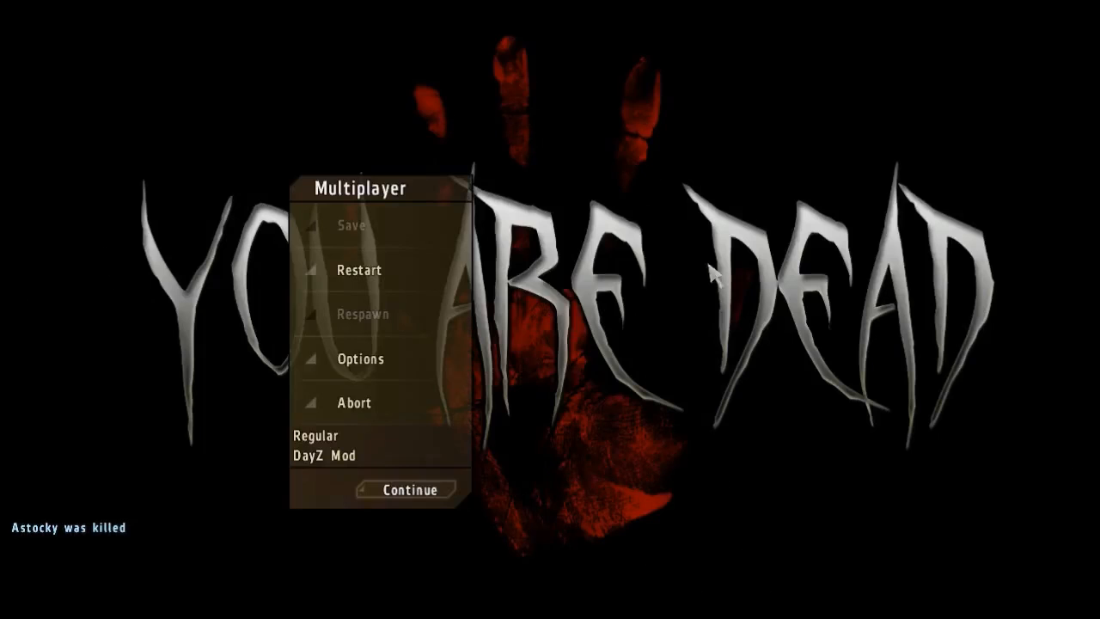
left_click(365, 393)
left_click(583, 298)
left_click(773, 479)
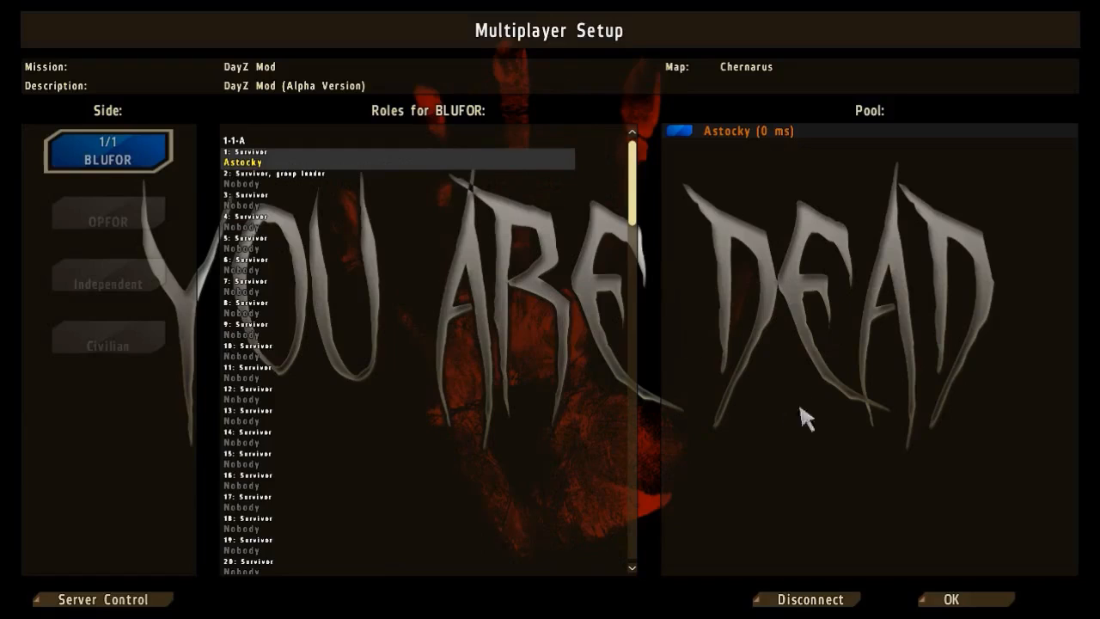
left_click(817, 596)
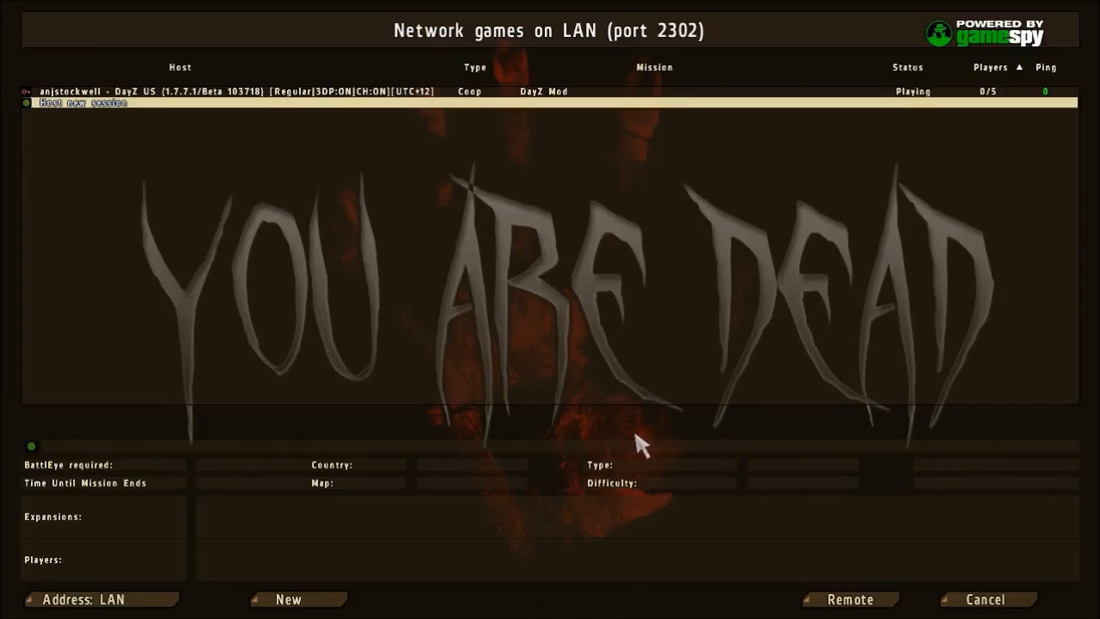
key("alt+Tab")
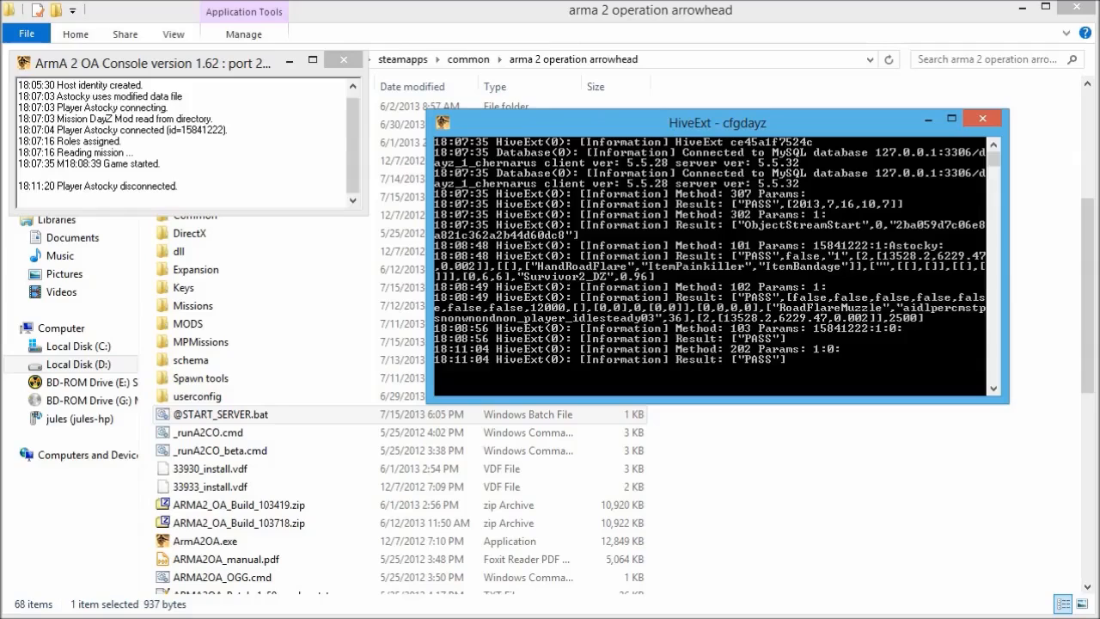
Check the ArmA 2 OA and HiveExt consoles, then close HiveExt to stop the server.
left_click(154, 196)
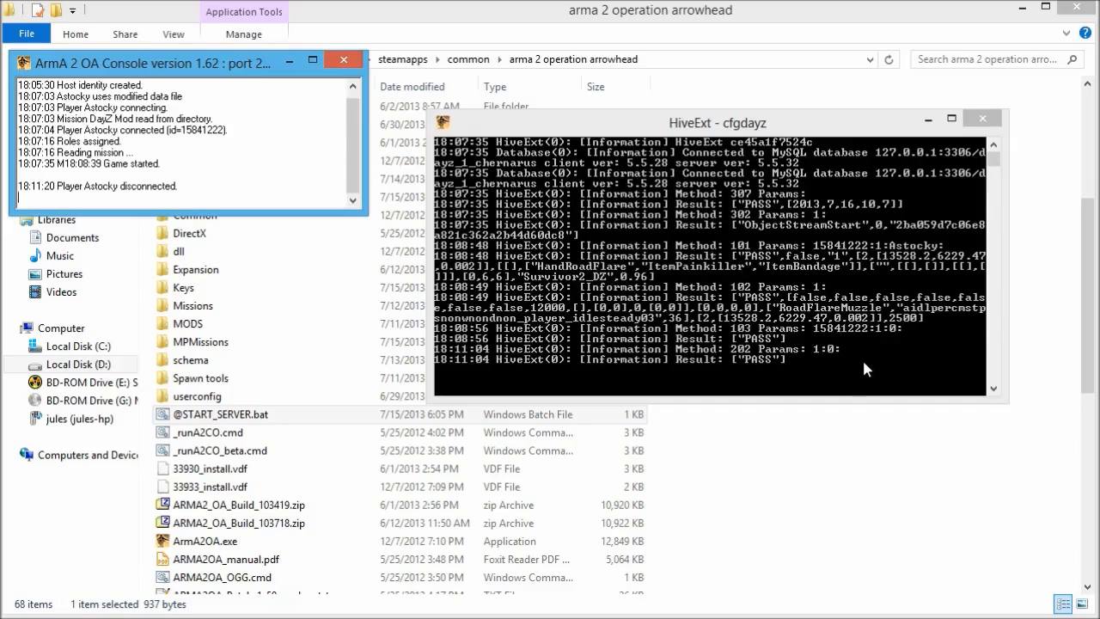
left_click(708, 119)
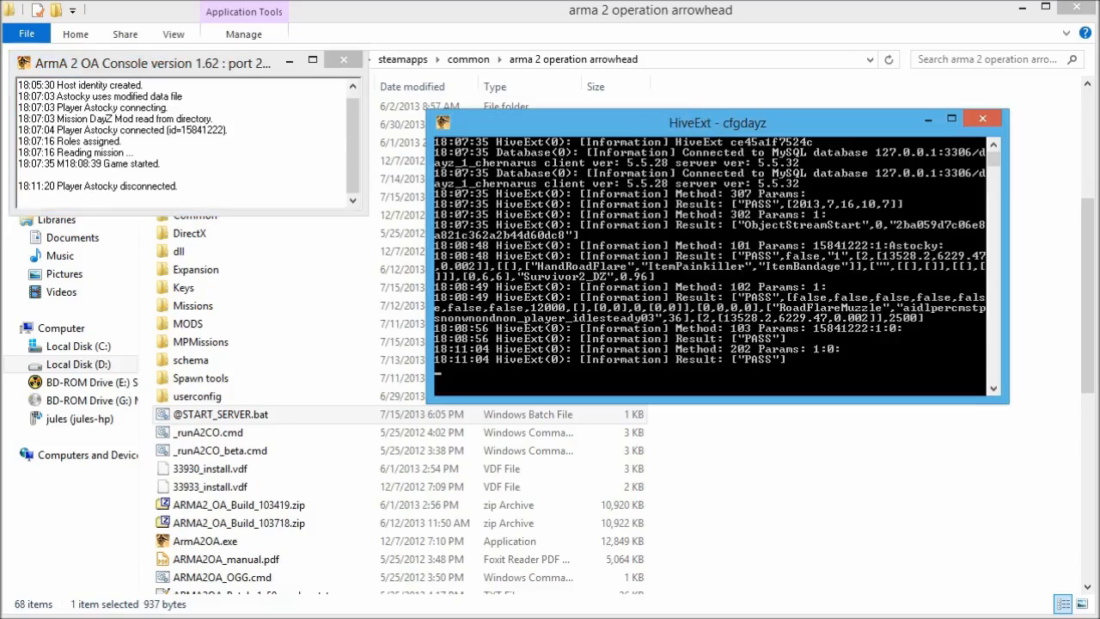
left_click(984, 119)
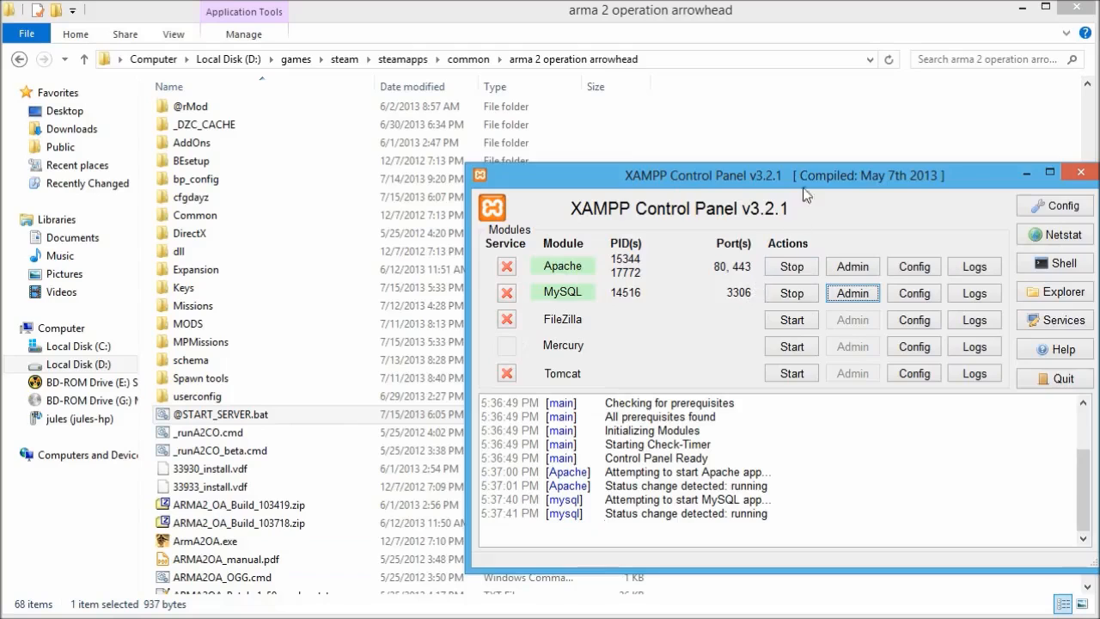
Launch phpMyAdmin from XAMPP, expand dayz_1_chernarus and close the duplicate browser tabs.
left_click_drag(817, 167, 708, 155)
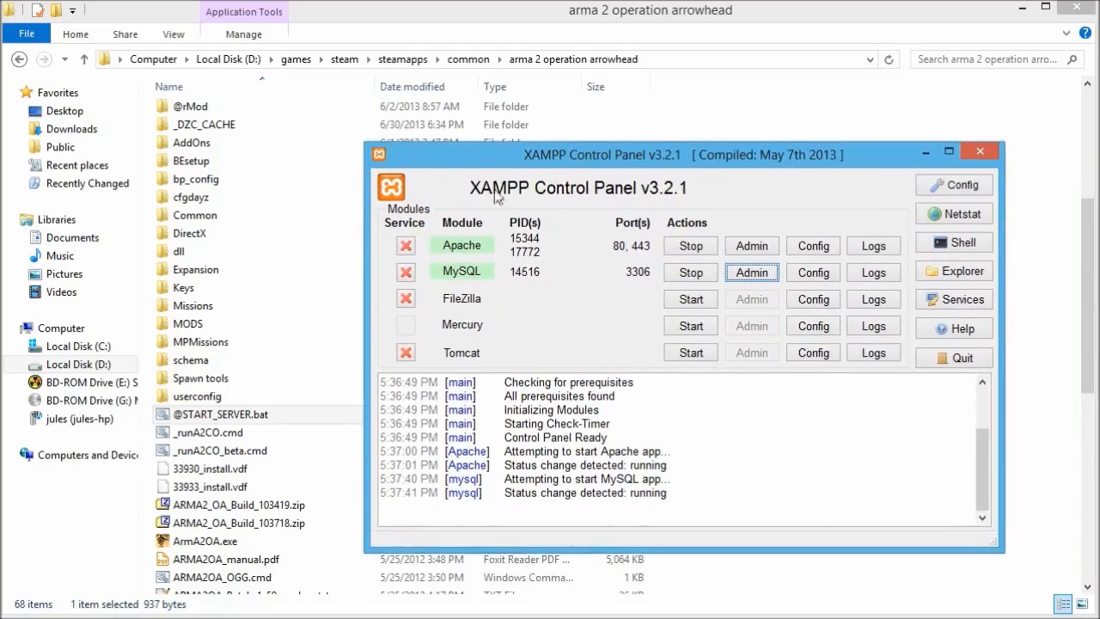
left_click(753, 273)
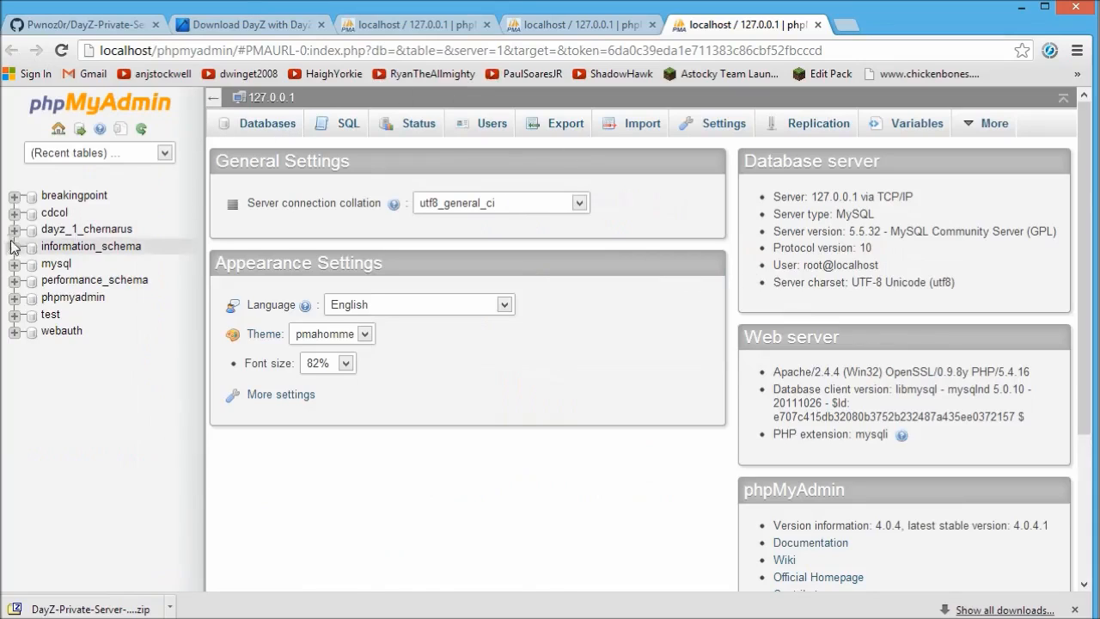
left_click(102, 227)
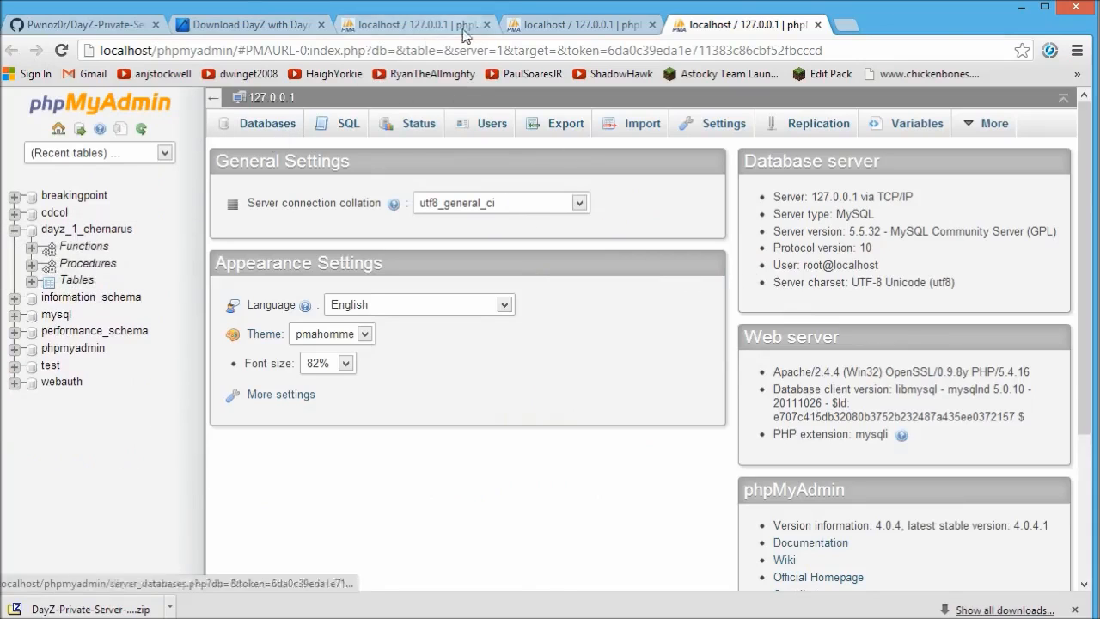
left_click(487, 25)
left_click(486, 25)
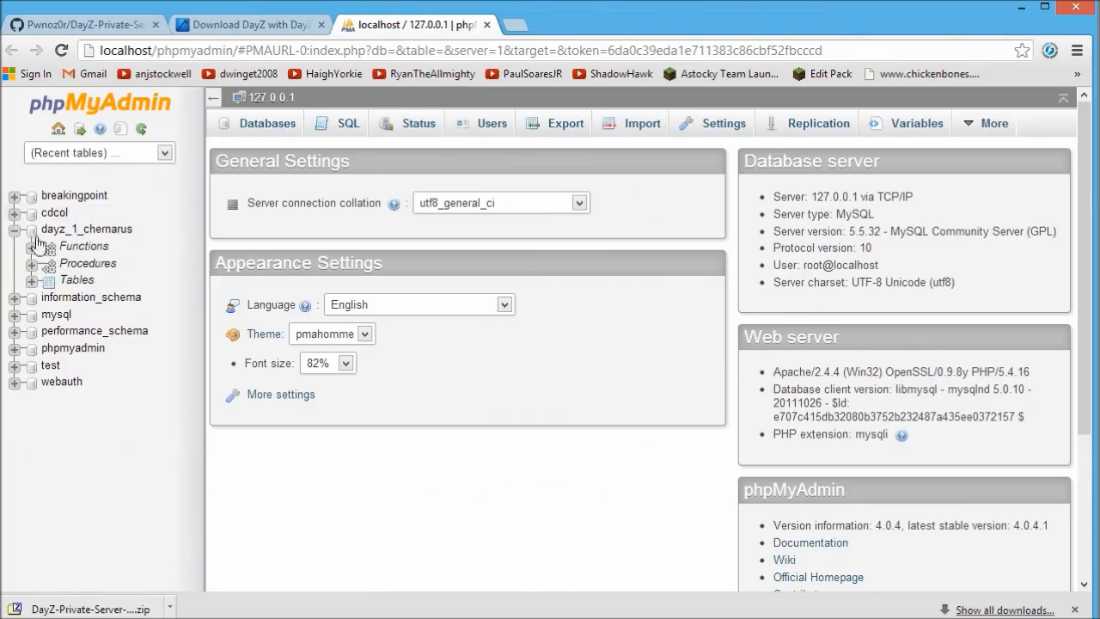
List dayz_1_chernarus's tables and browse player_data, player_login and character_data.
left_click(75, 279)
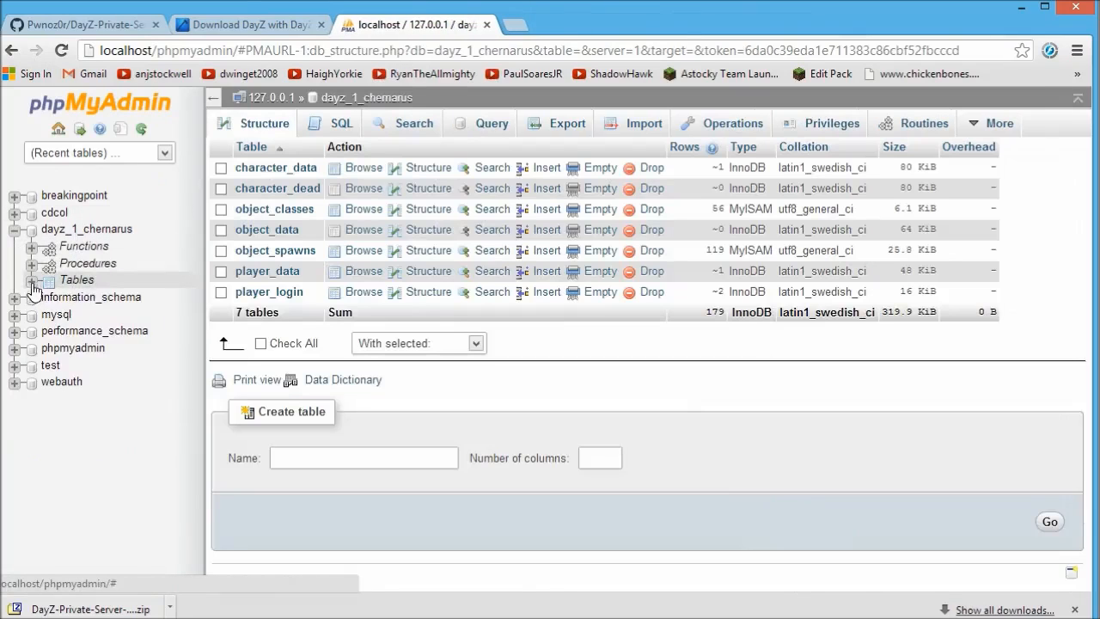
left_click(31, 281)
left_click(104, 399)
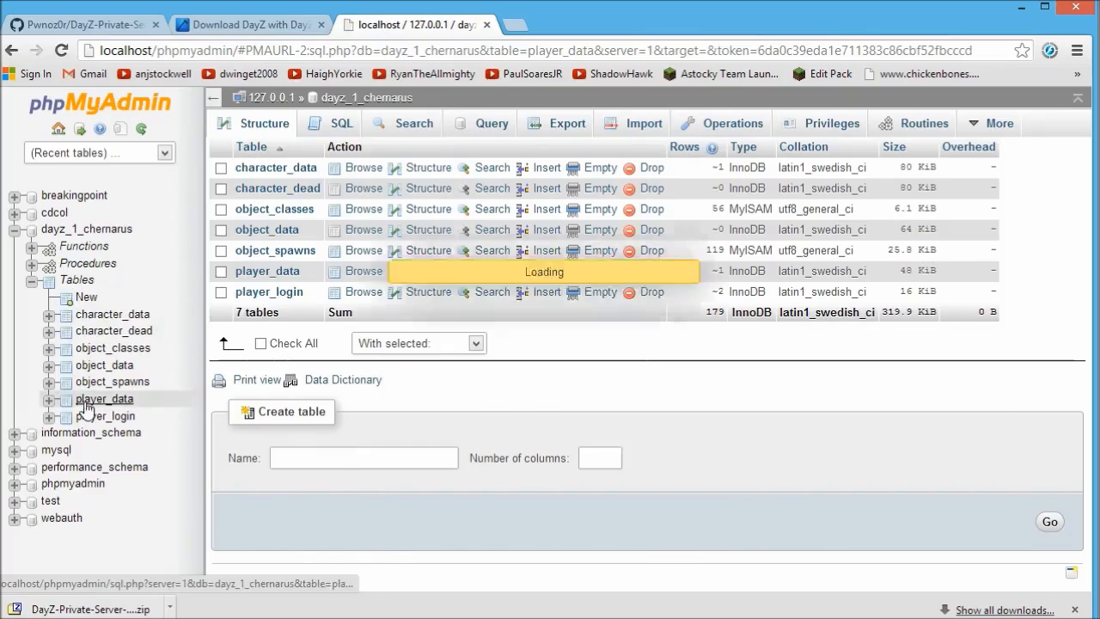
scroll(417, 389, "down", 1)
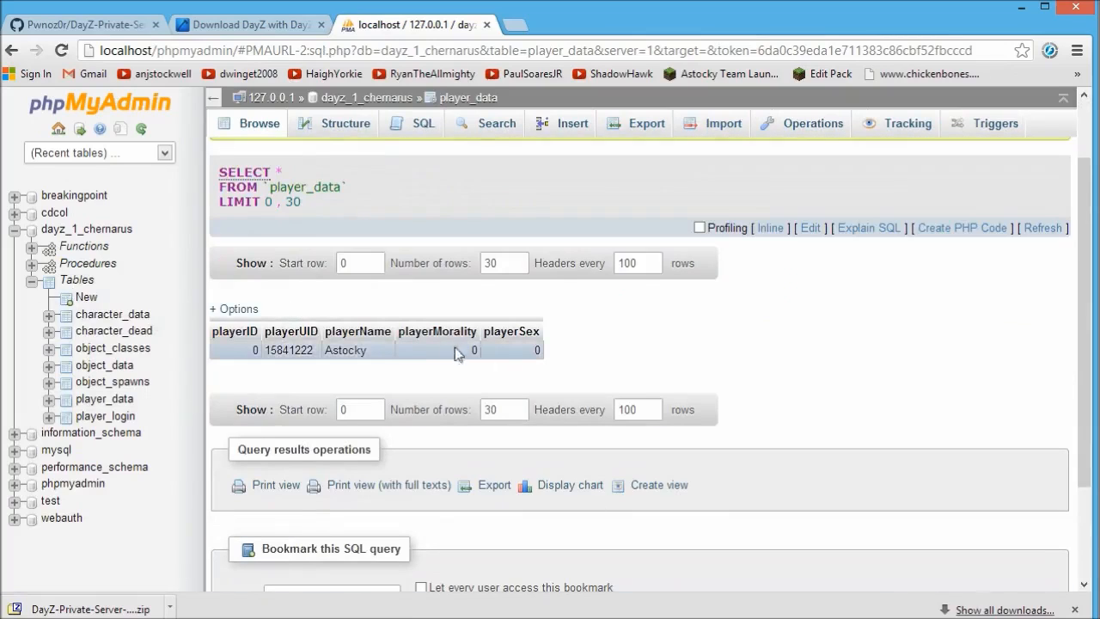
left_click(92, 417)
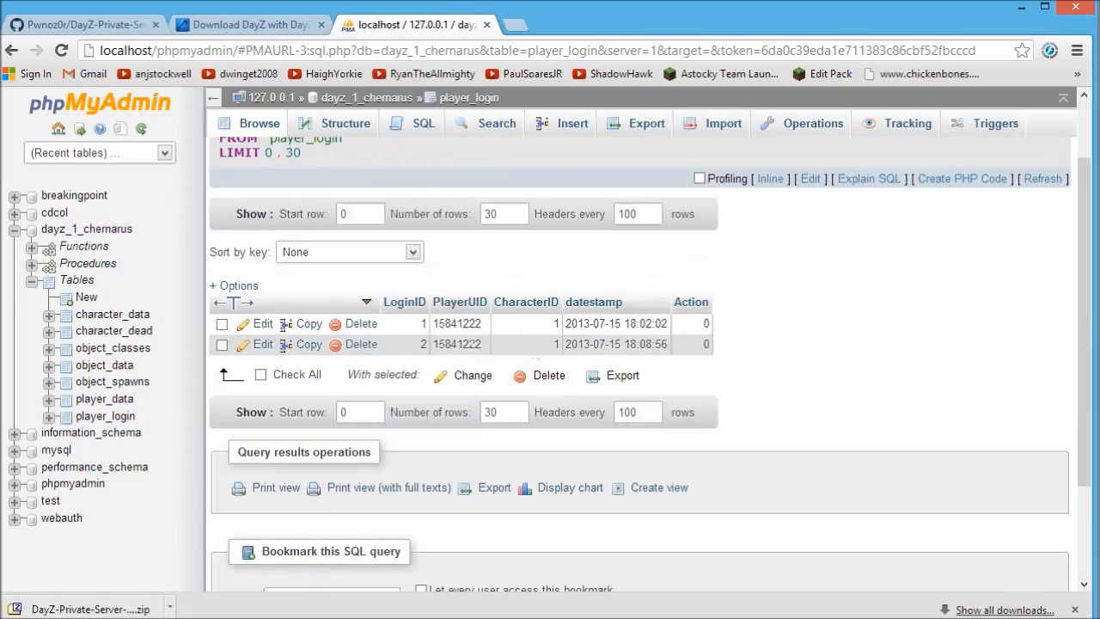
left_click(90, 316)
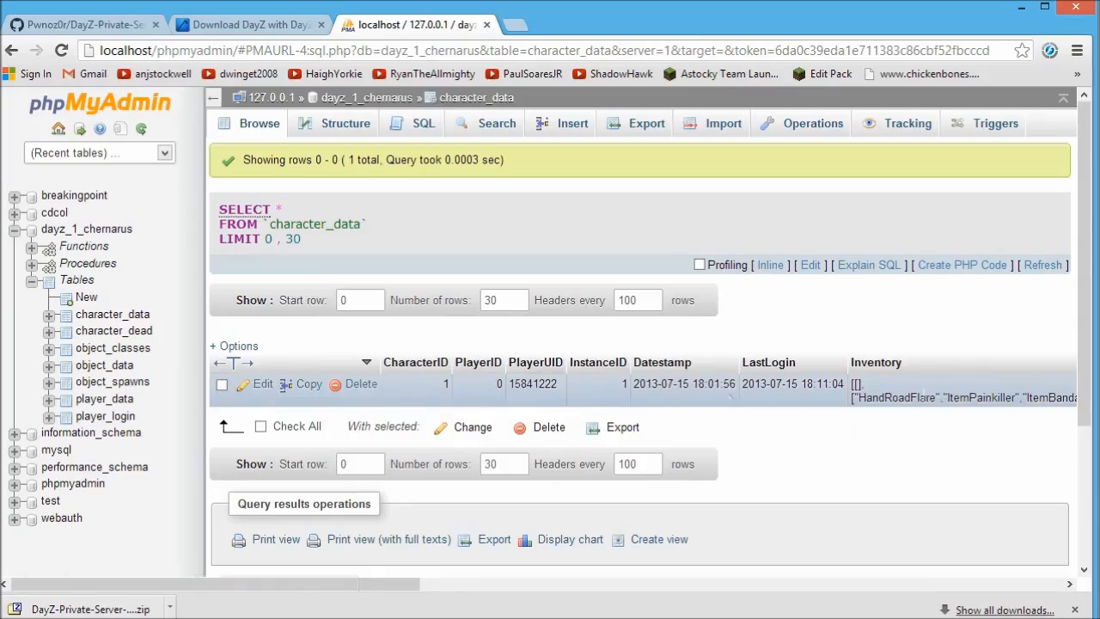
left_click_drag(380, 588, 378, 589)
left_click_drag(331, 590, 530, 599)
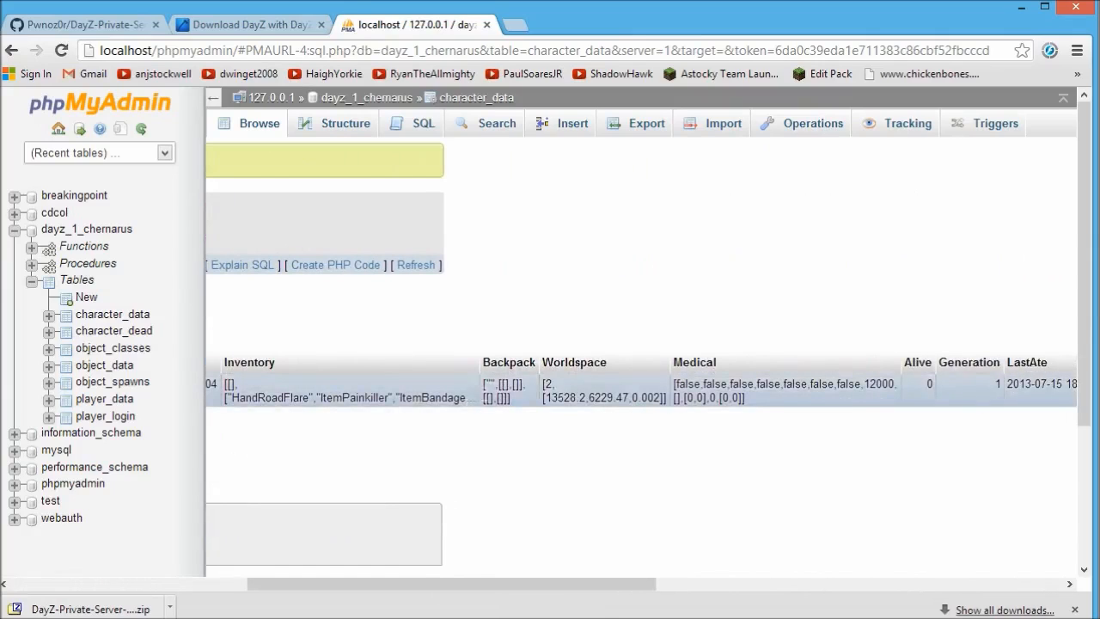
left_click_drag(581, 590, 665, 570)
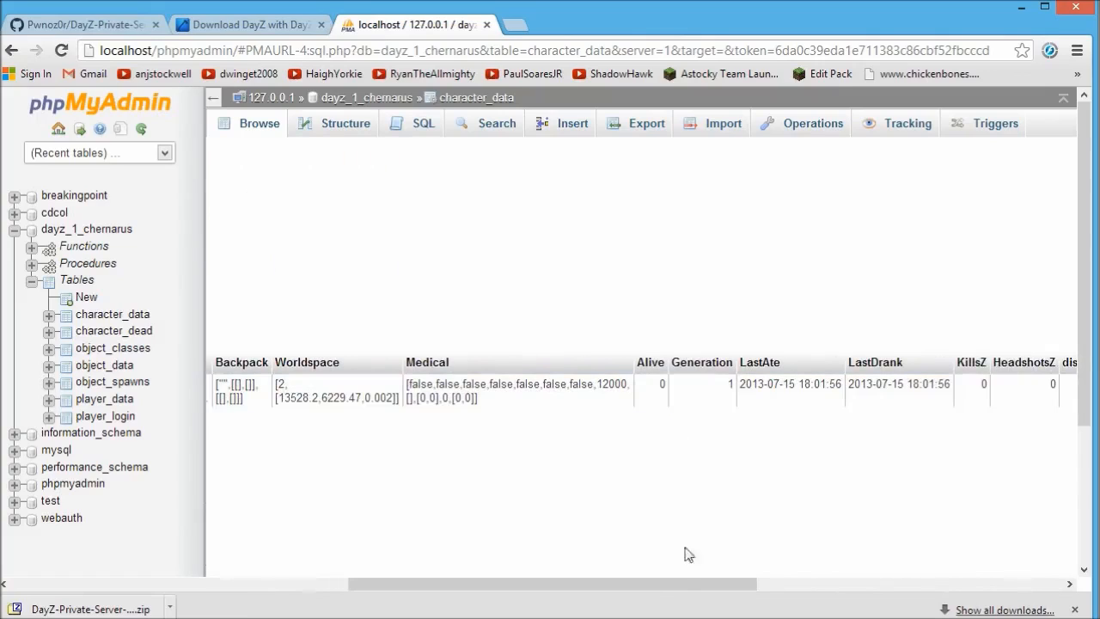
left_click_drag(694, 587, 930, 594)
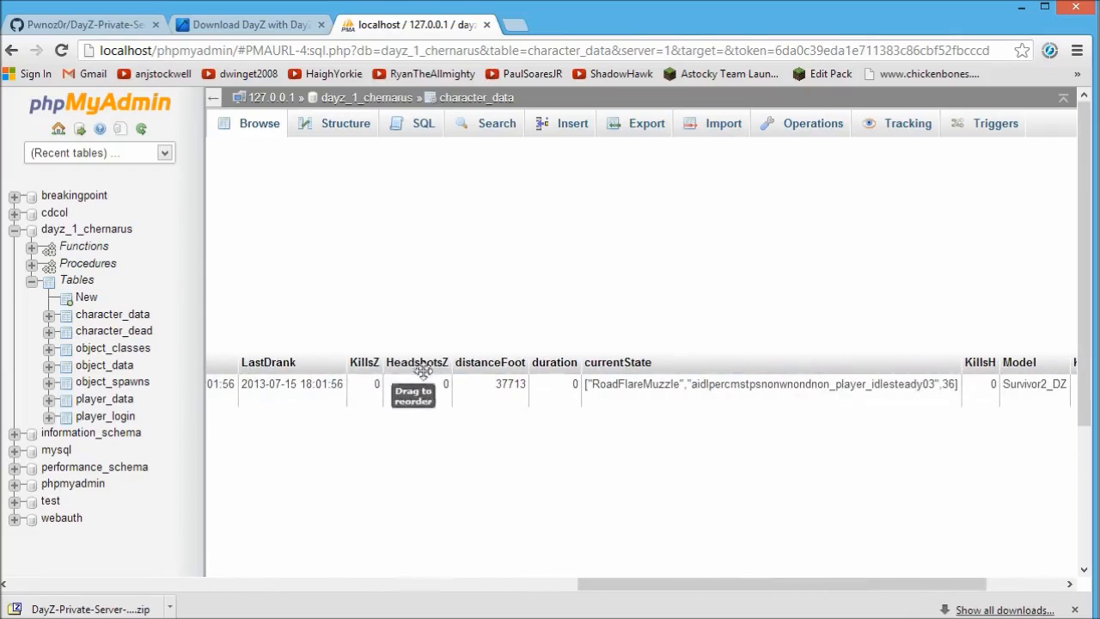
left_click_drag(727, 596, 277, 589)
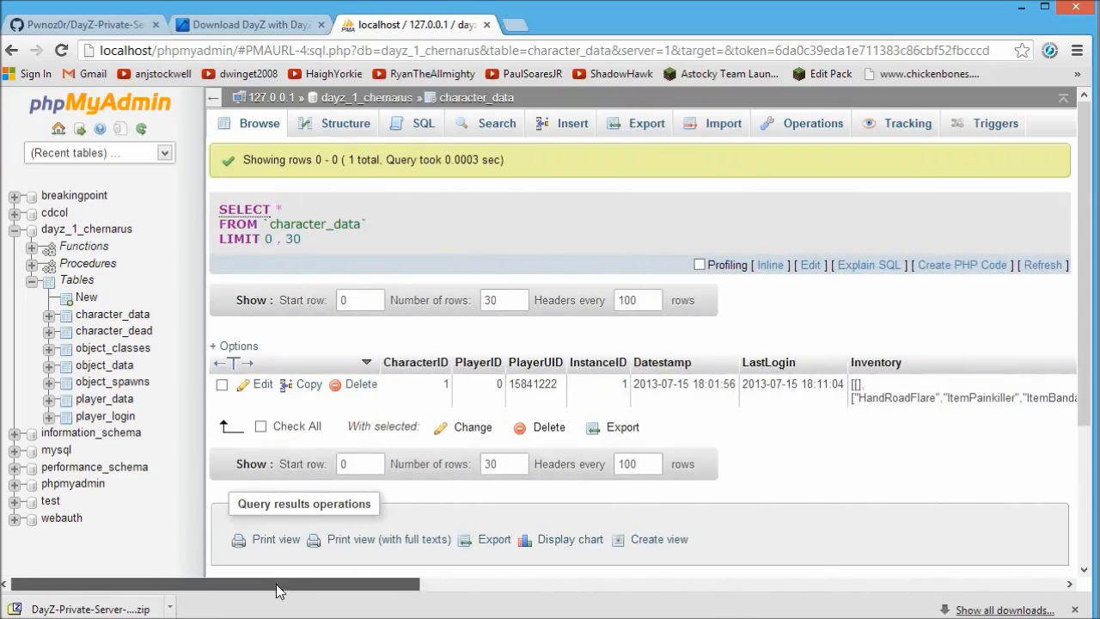
left_click_drag(277, 590, 239, 590)
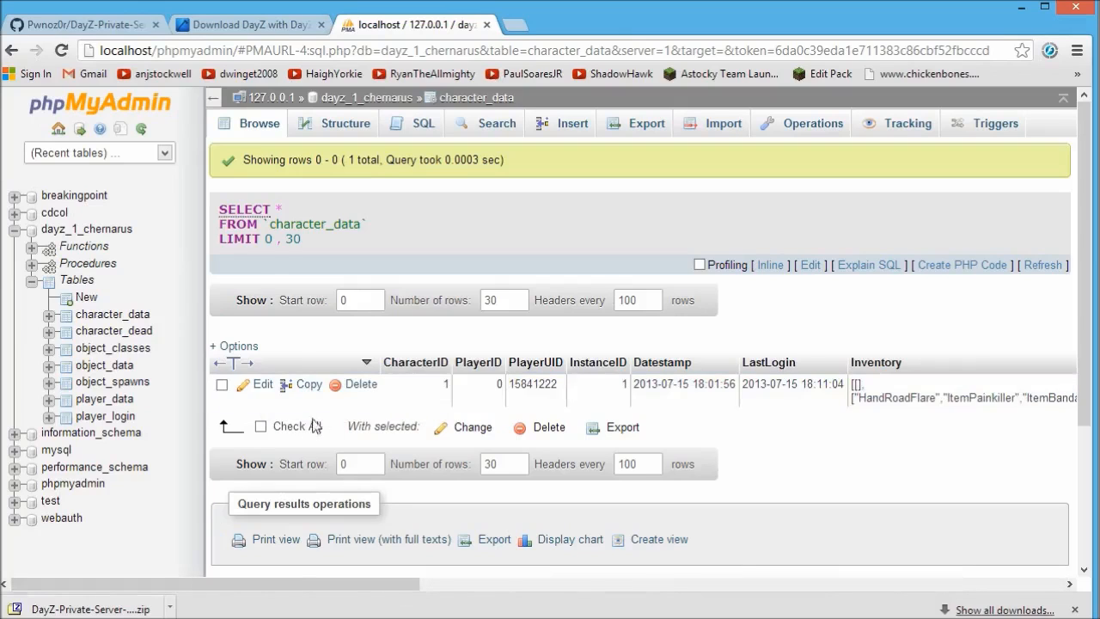
left_click_drag(368, 590, 515, 594)
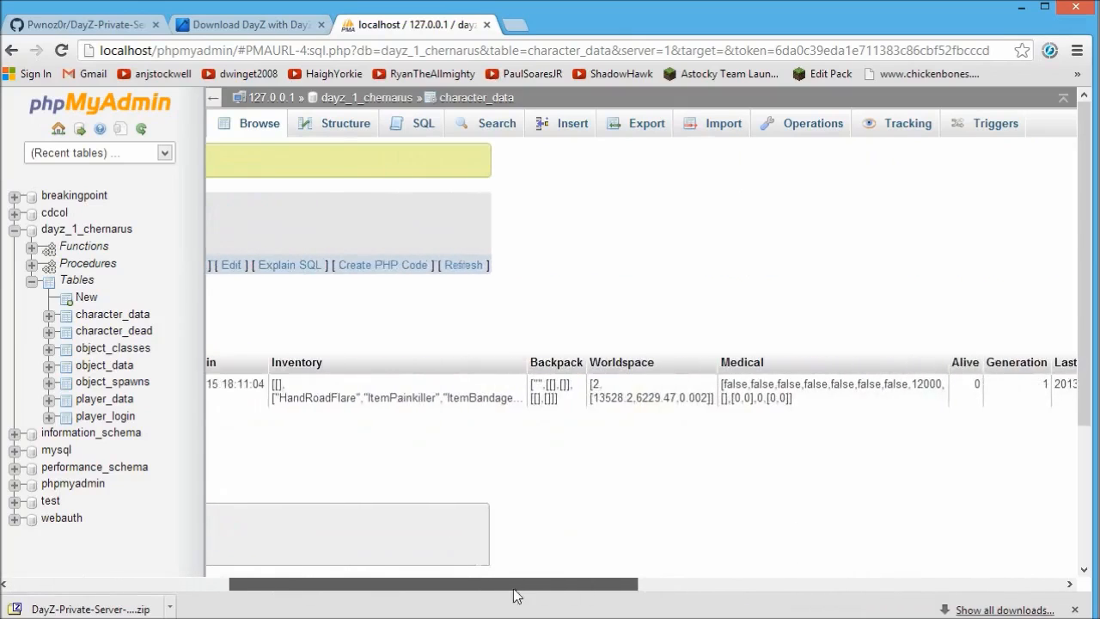
Copy the ItemBandage entry in the character's Inventory value, paste a second one, and save.
double_click(402, 397)
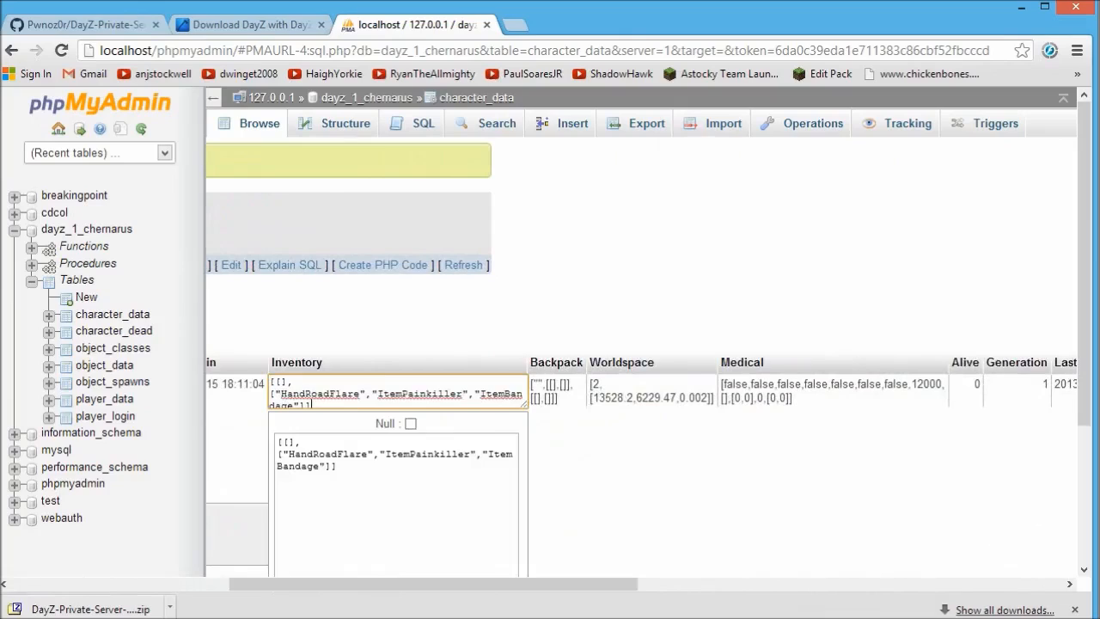
left_click(325, 466)
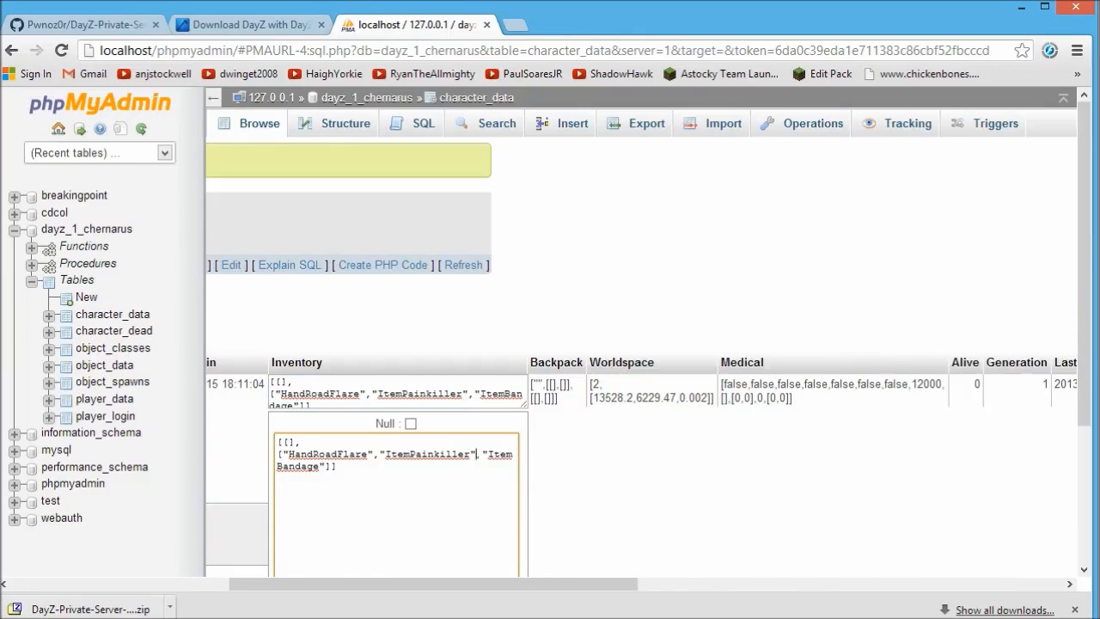
left_click_drag(476, 454, 337, 466)
key("ctrl+c")
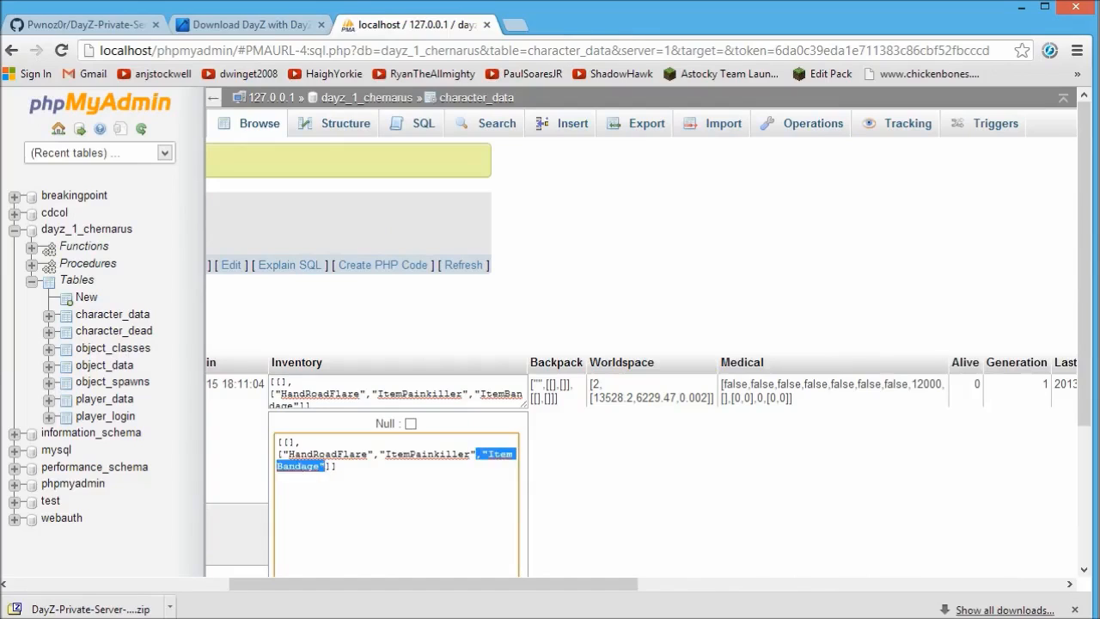
key("Right")
key("ctrl+v")
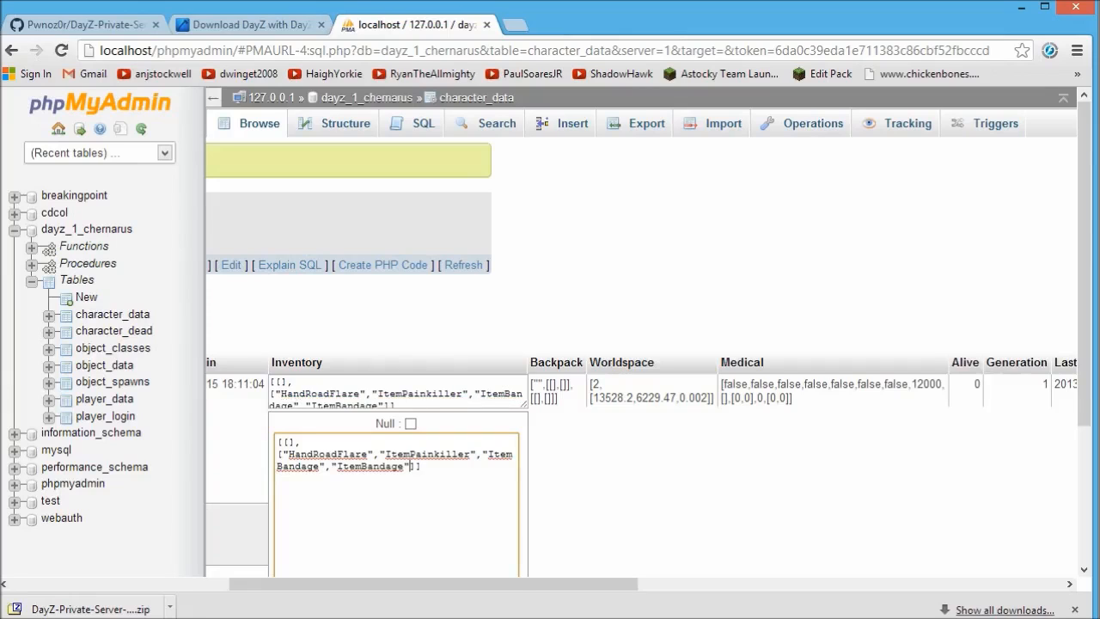
left_click_drag(1087, 344, 1090, 447)
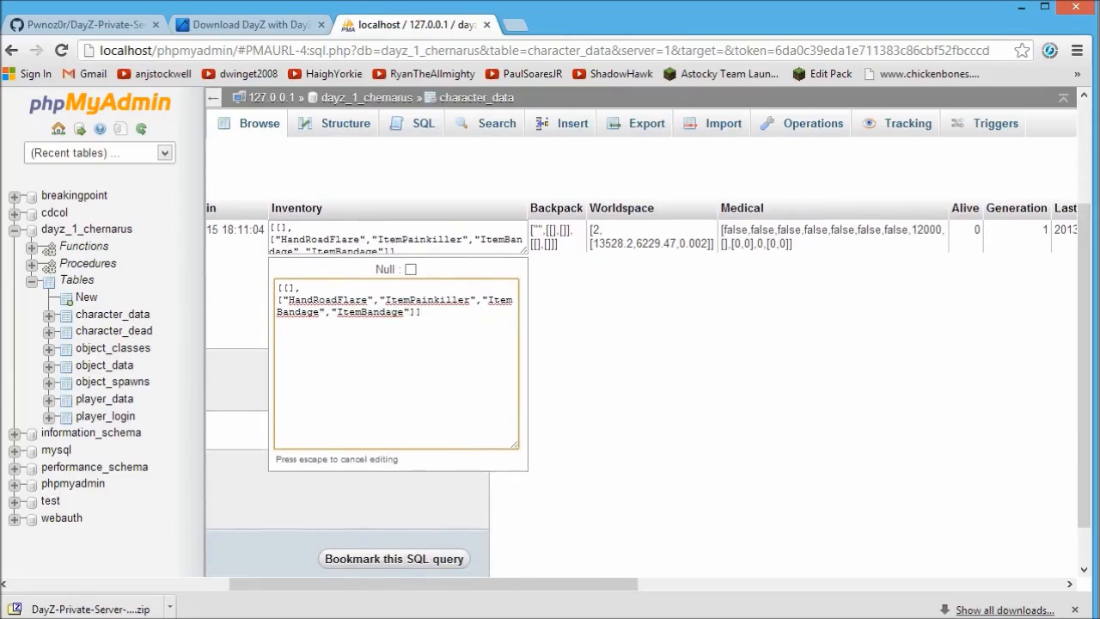
key("Return")
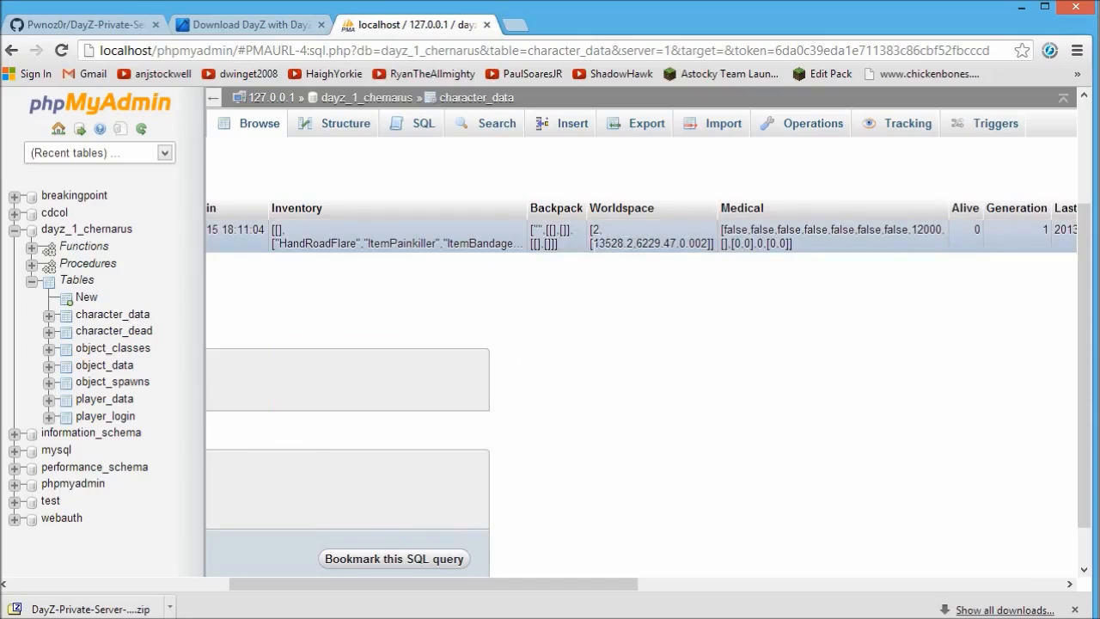
Scroll across all character_data columns, then collapse dayz_1_chernarus in the sidebar.
left_click_drag(434, 585, 161, 593)
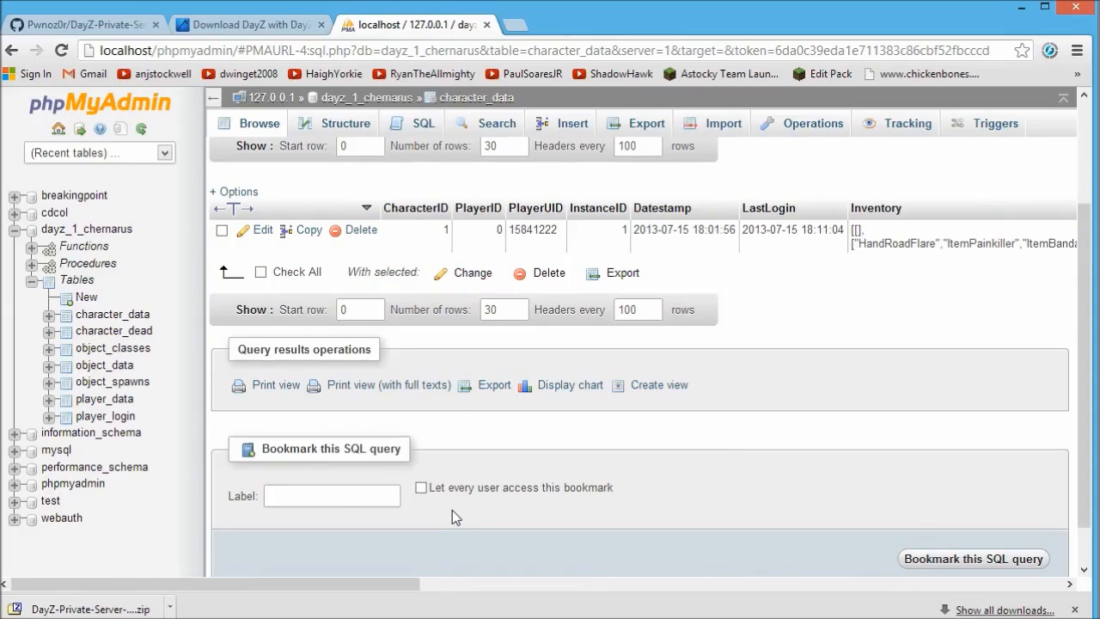
mouse_move(378, 593)
left_mouse_down()
mouse_move(400, 595)
mouse_move(357, 594)
left_mouse_up()
left_click_drag(384, 584, 722, 593)
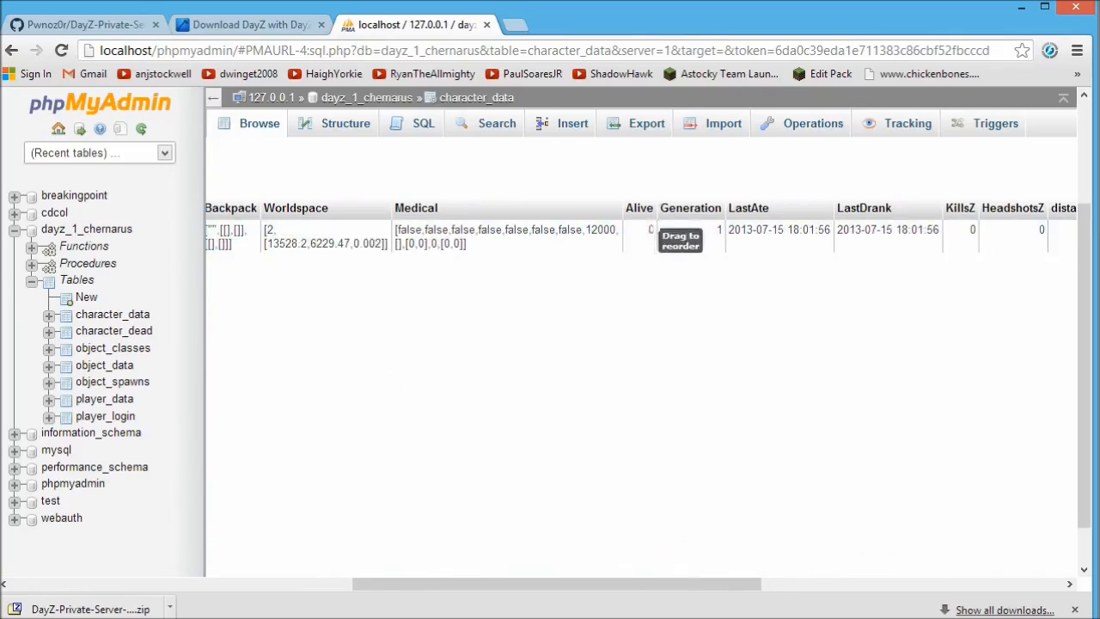
left_click_drag(498, 584, 367, 584)
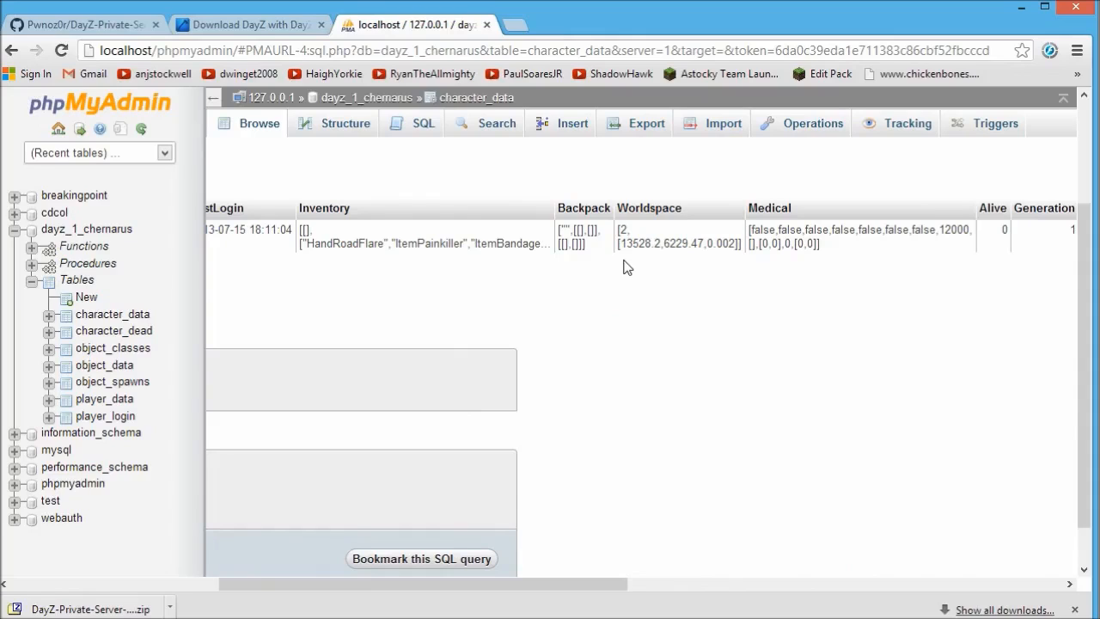
left_click(14, 229)
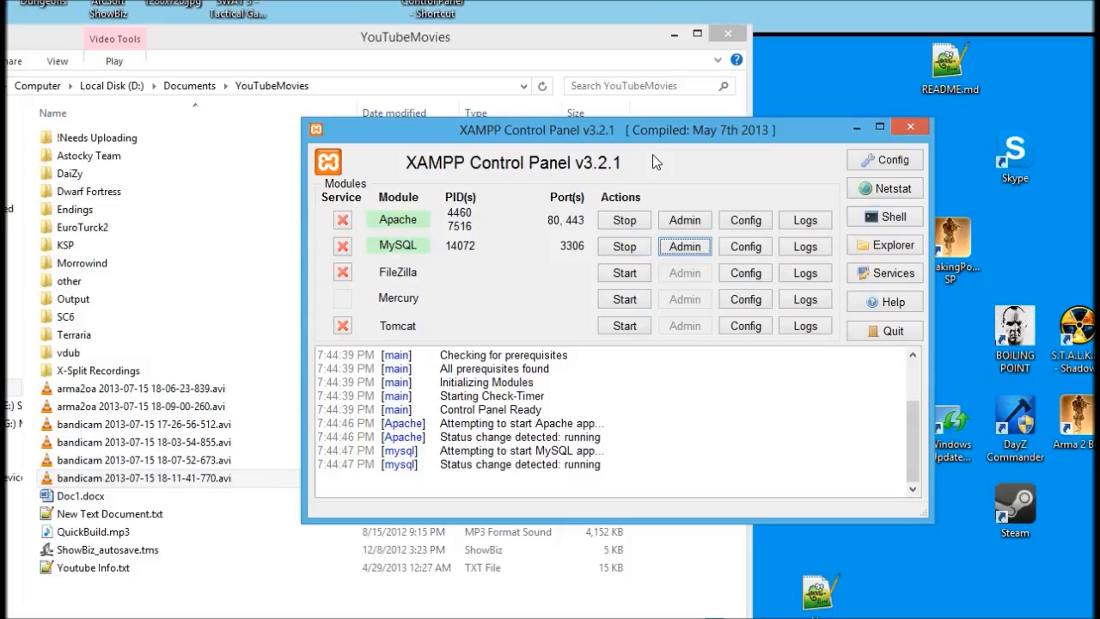
Back in phpMyAdmin, open the dayz_chernarus database and expand its Tables branch.
left_click_drag(655, 128, 697, 102)
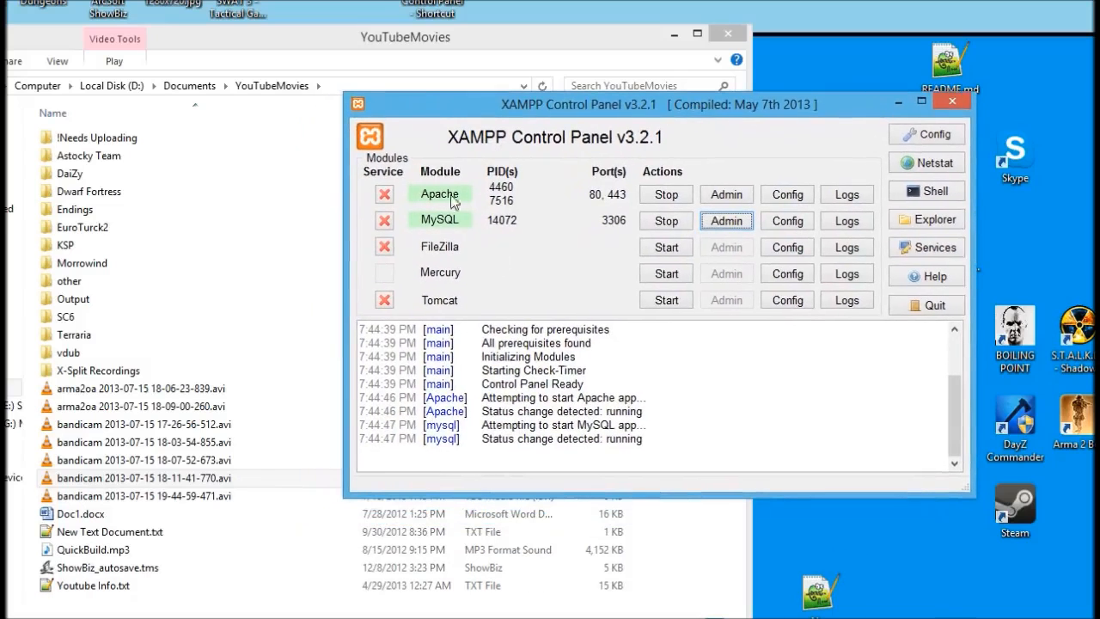
key("alt+Tab")
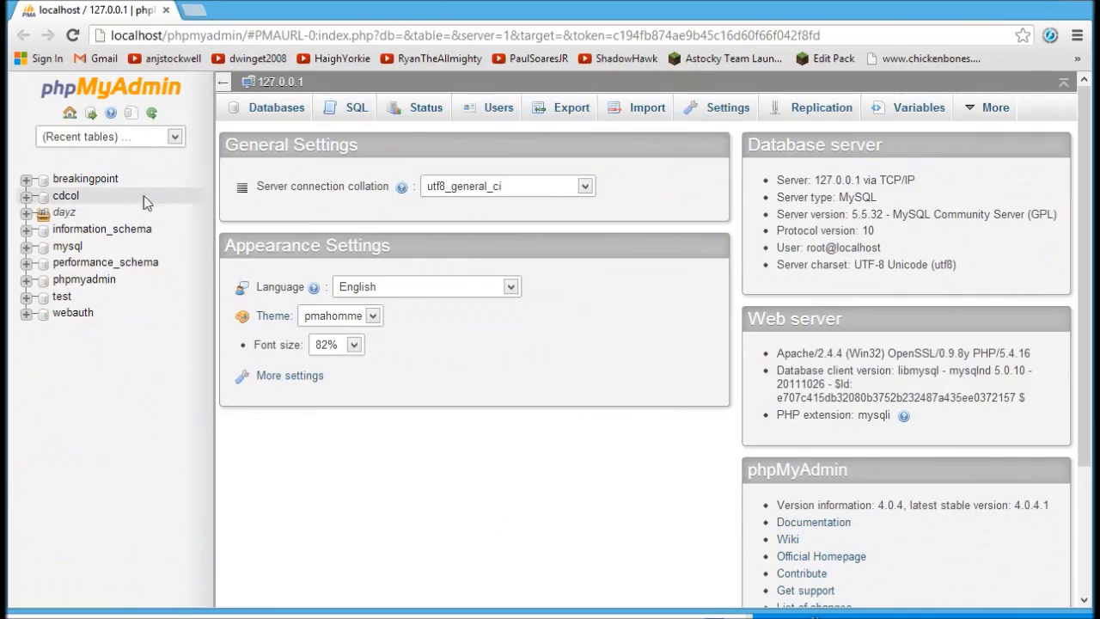
left_click(27, 213)
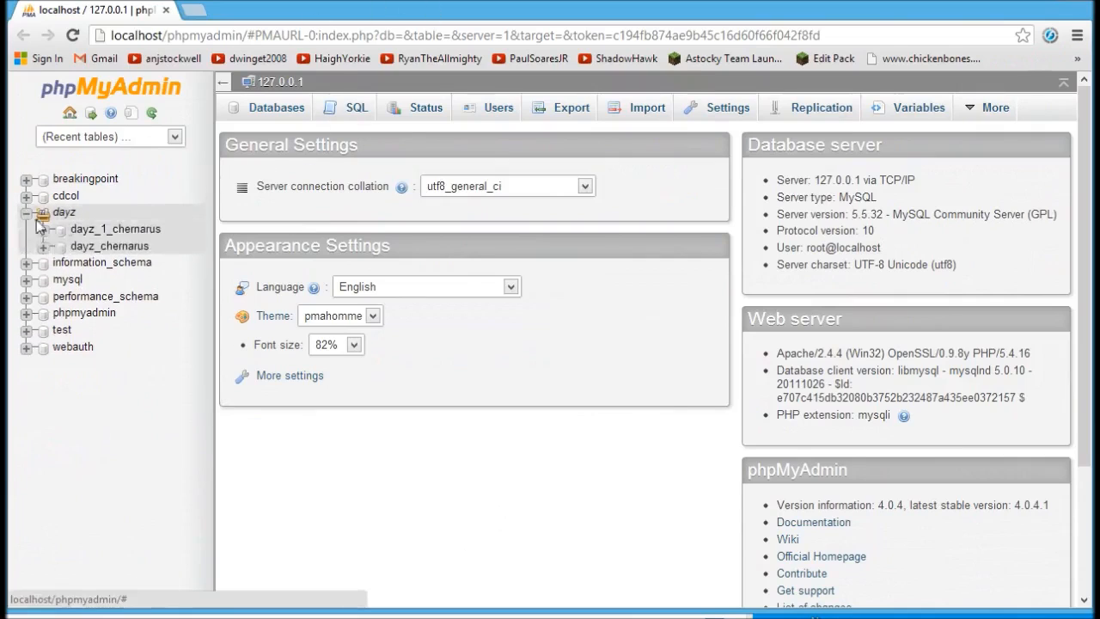
left_click(93, 247)
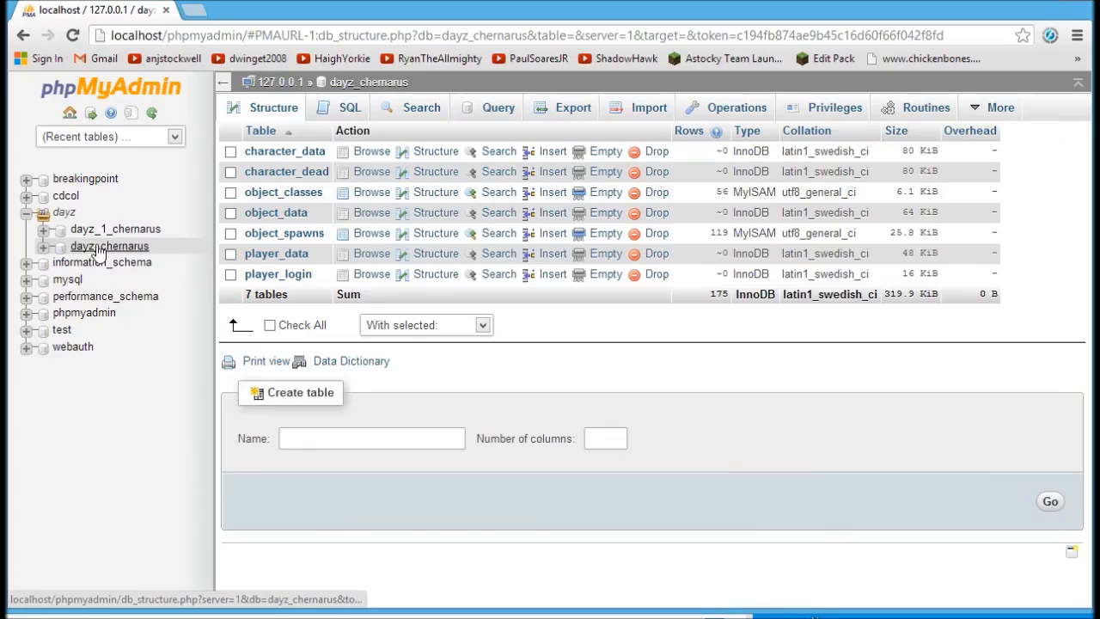
left_click(43, 248)
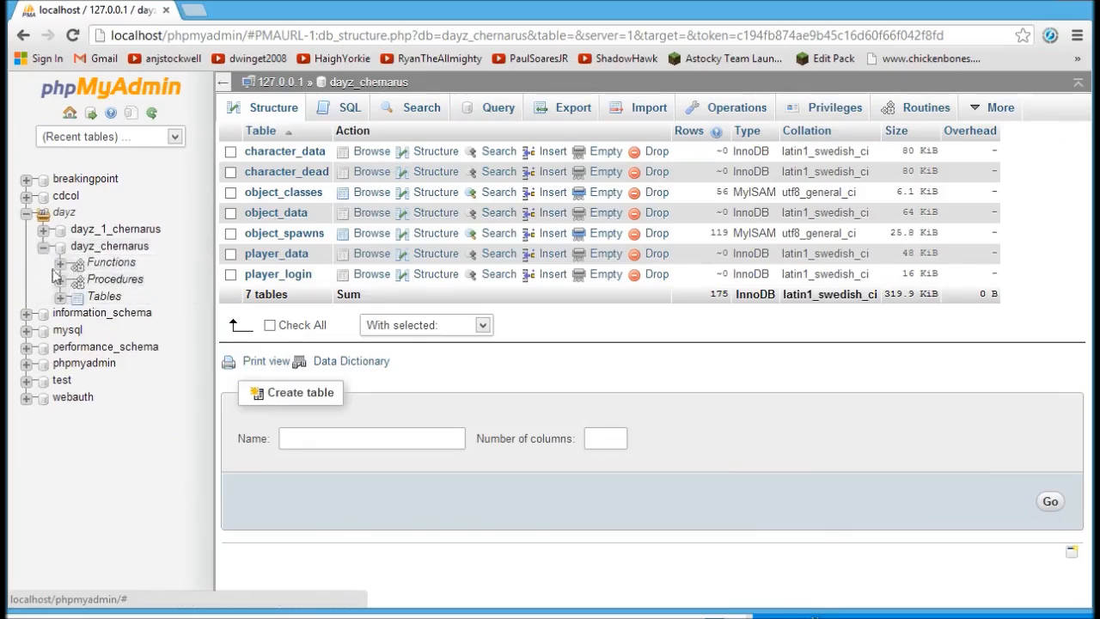
left_click(61, 297)
Browse dayz_chernarus's character_data, character_dead, object_classes, object_spawns and object_data tables.
left_click(121, 330)
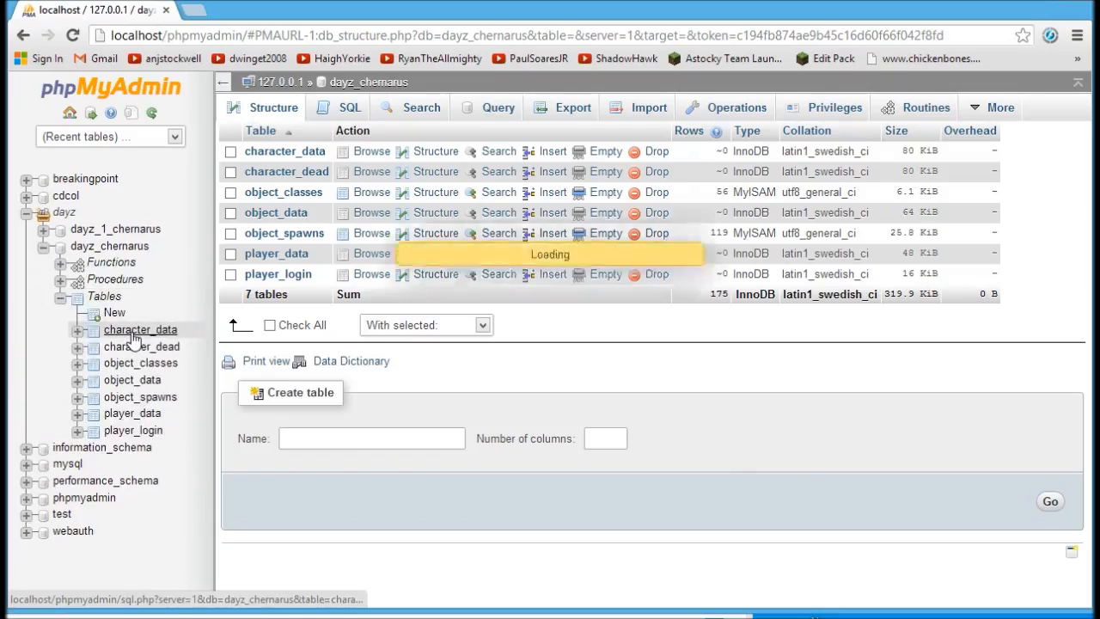
left_click(139, 348)
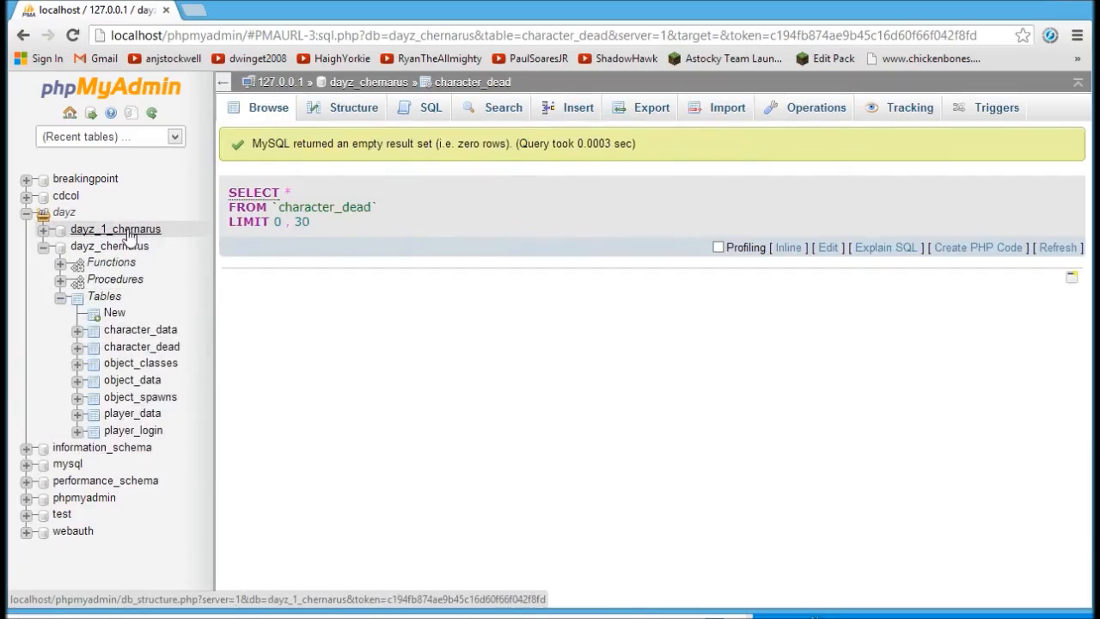
left_click(134, 366)
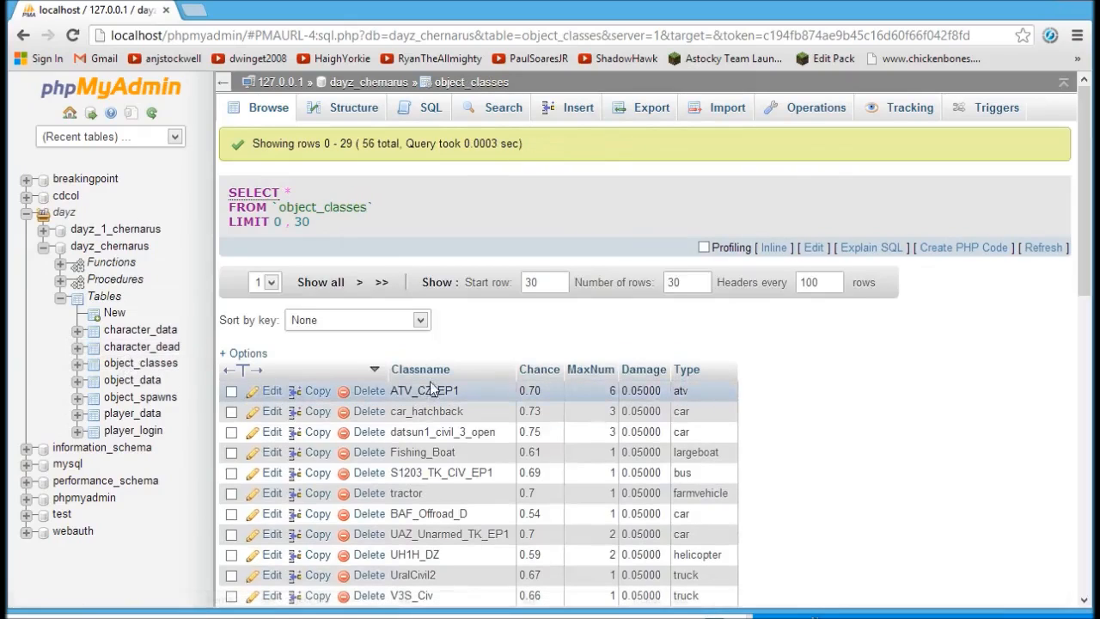
left_click(139, 398)
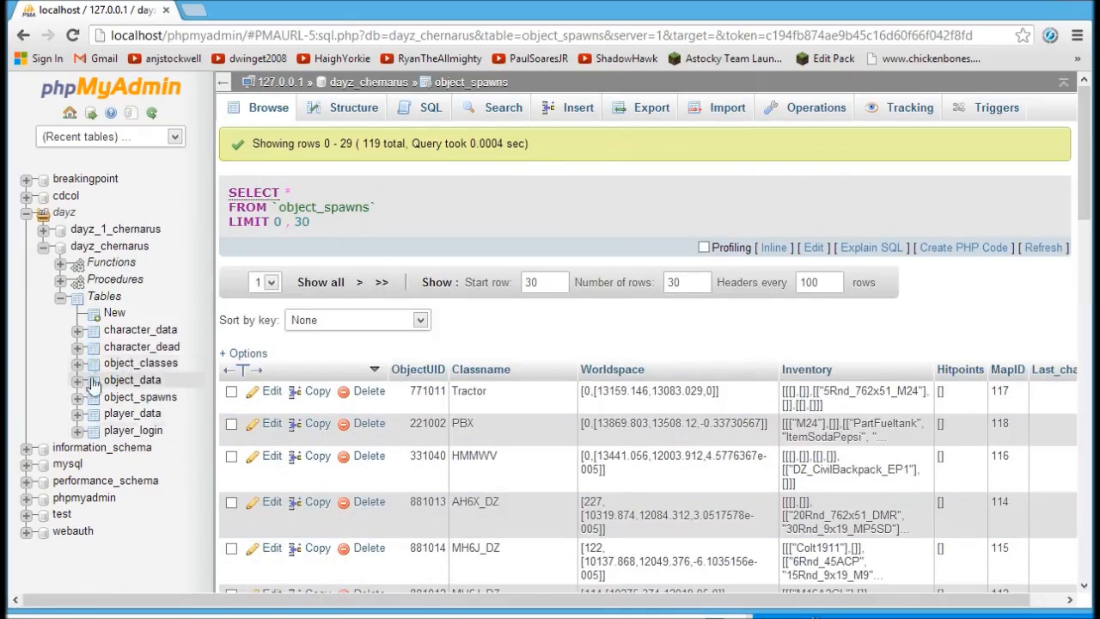
left_click(133, 383)
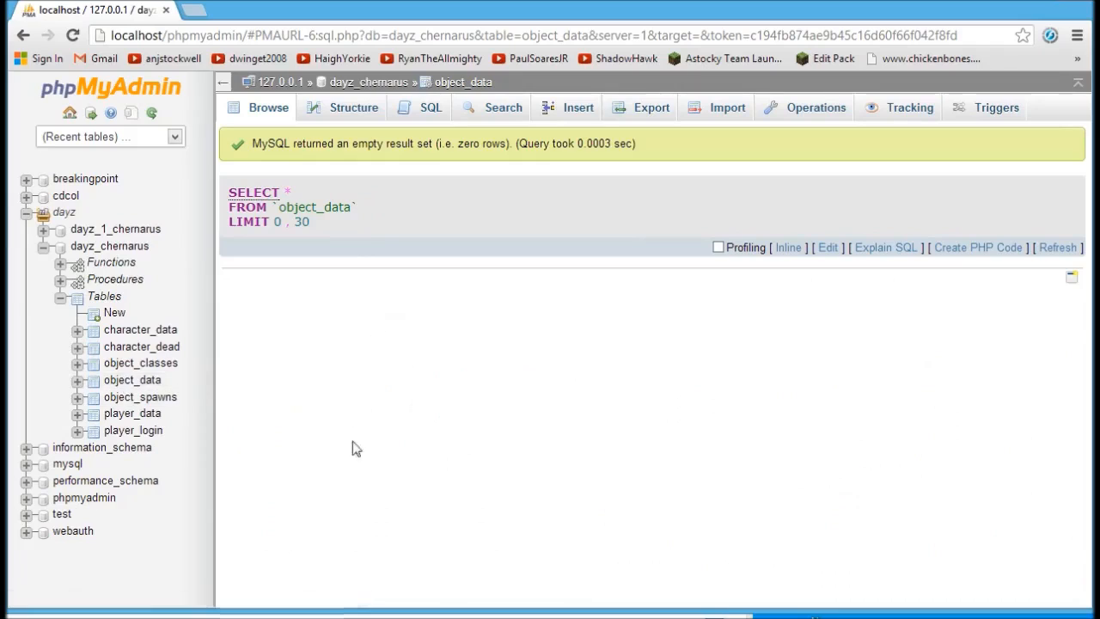
Compare with dayz_1_chernarus's 48-row object_data table, then collapse dayz_1_chernarus.
left_click(43, 246)
left_click(43, 228)
left_click(60, 279)
left_click(78, 363)
left_click(121, 381)
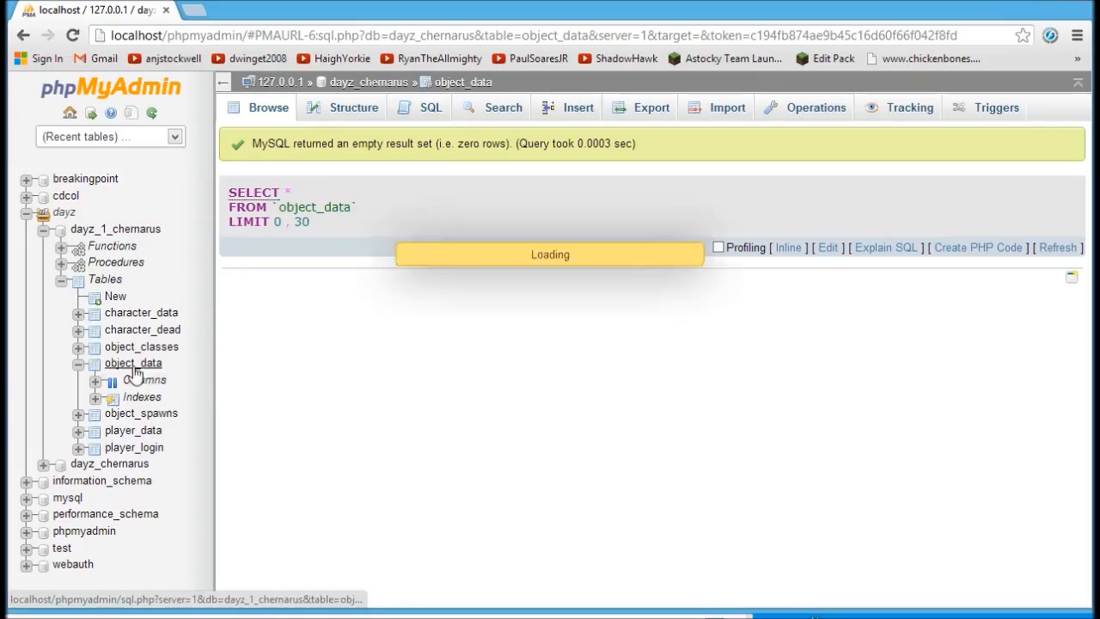
scroll(564, 333, "down", 3)
scroll(563, 340, "down", 3)
scroll(561, 348, "up", 7)
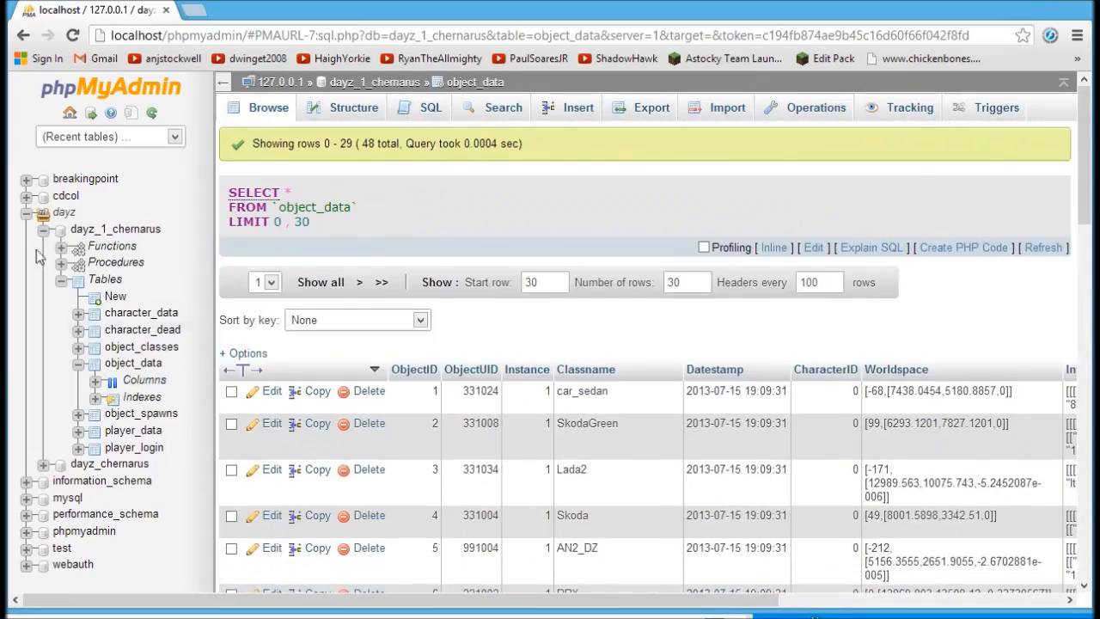
left_click(43, 229)
List dayz_chernarus's four routines, read the rndspawn function, then open pCleanup's definition.
left_click(96, 249)
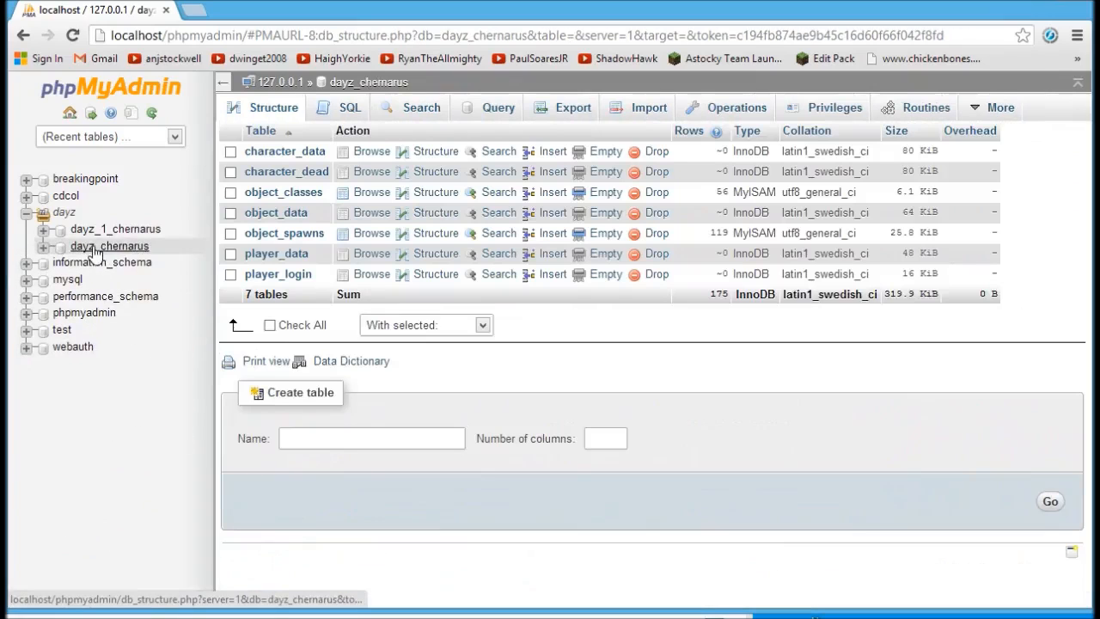
left_click(43, 247)
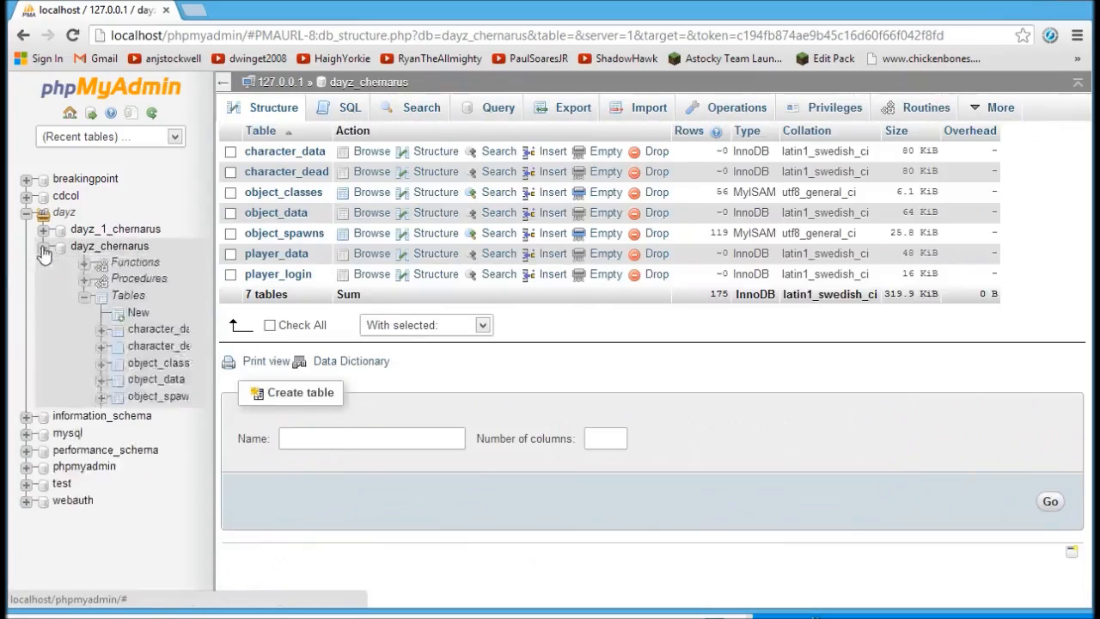
left_click(115, 263)
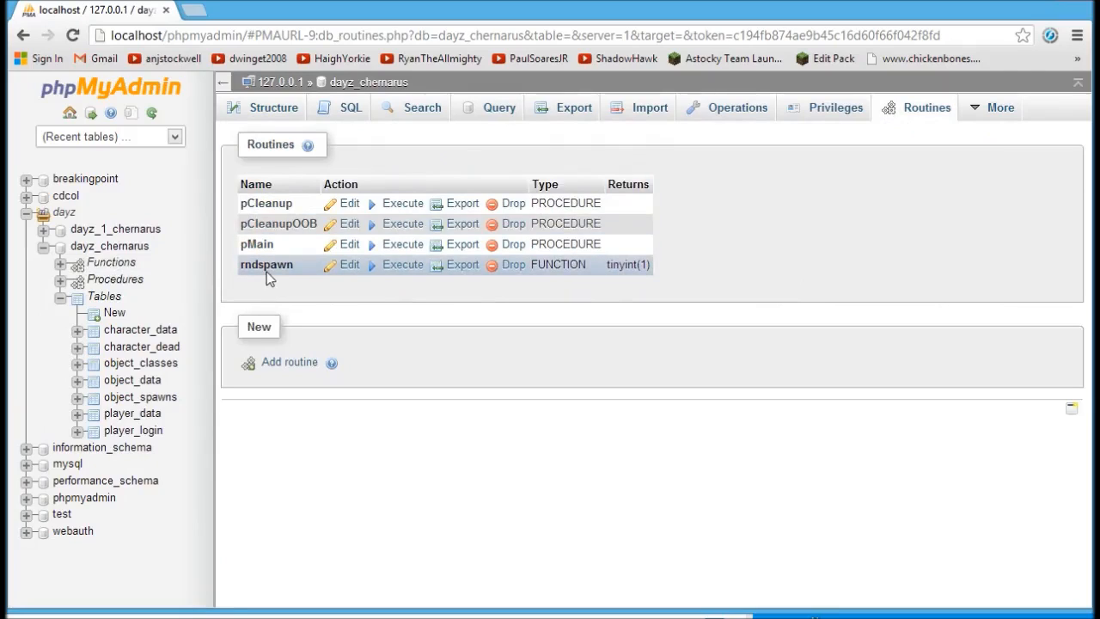
left_click(350, 266)
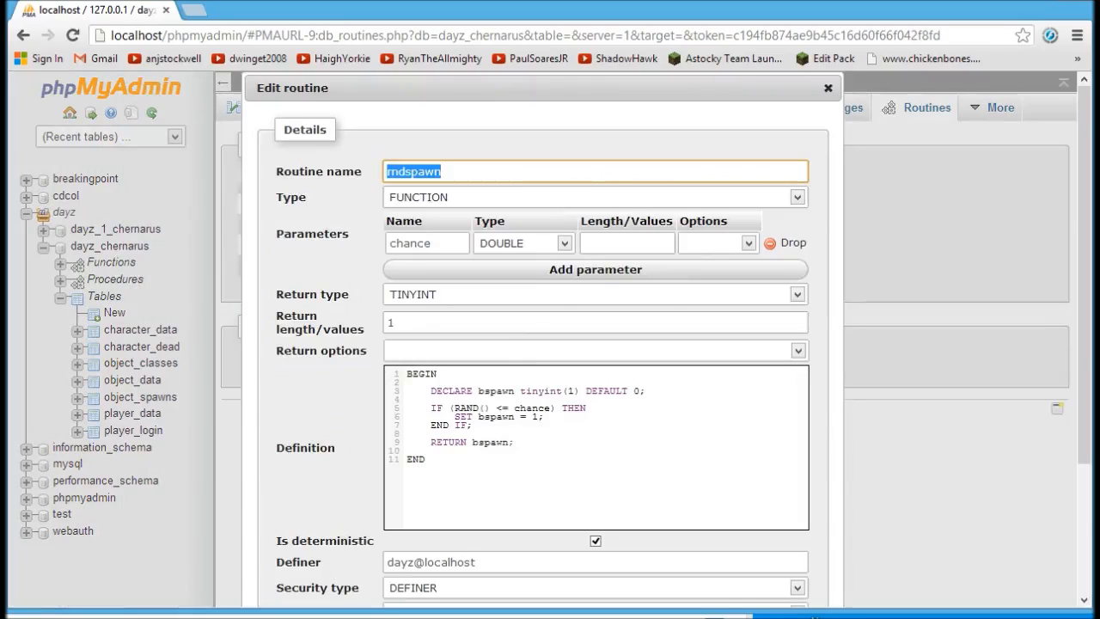
scroll(562, 454, "down", 2)
scroll(562, 381, "up", 1)
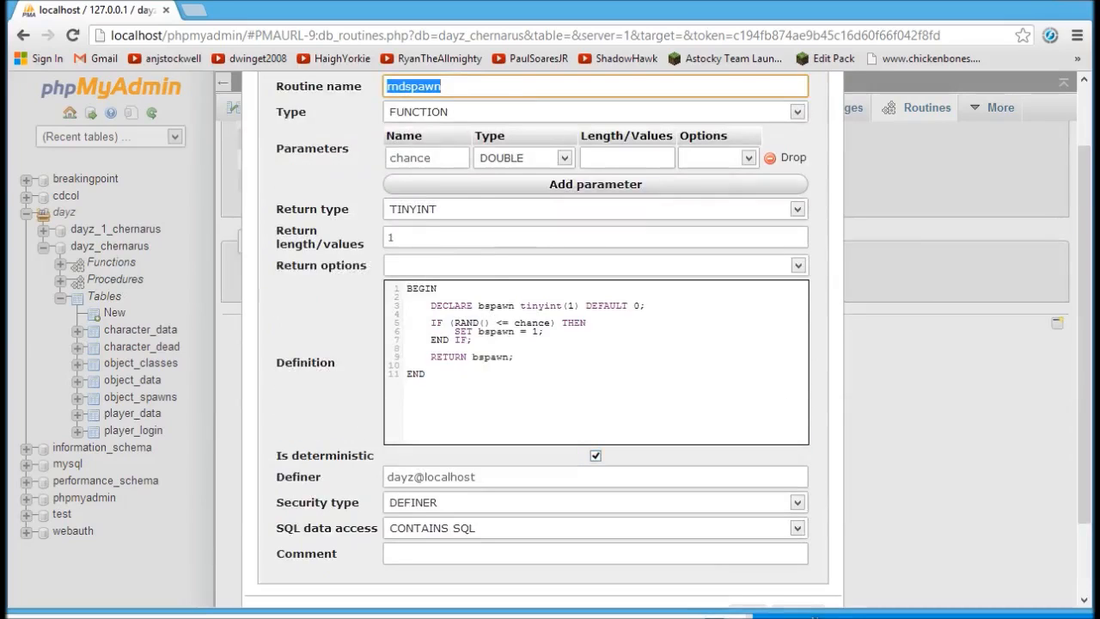
scroll(543, 344, "up", 1)
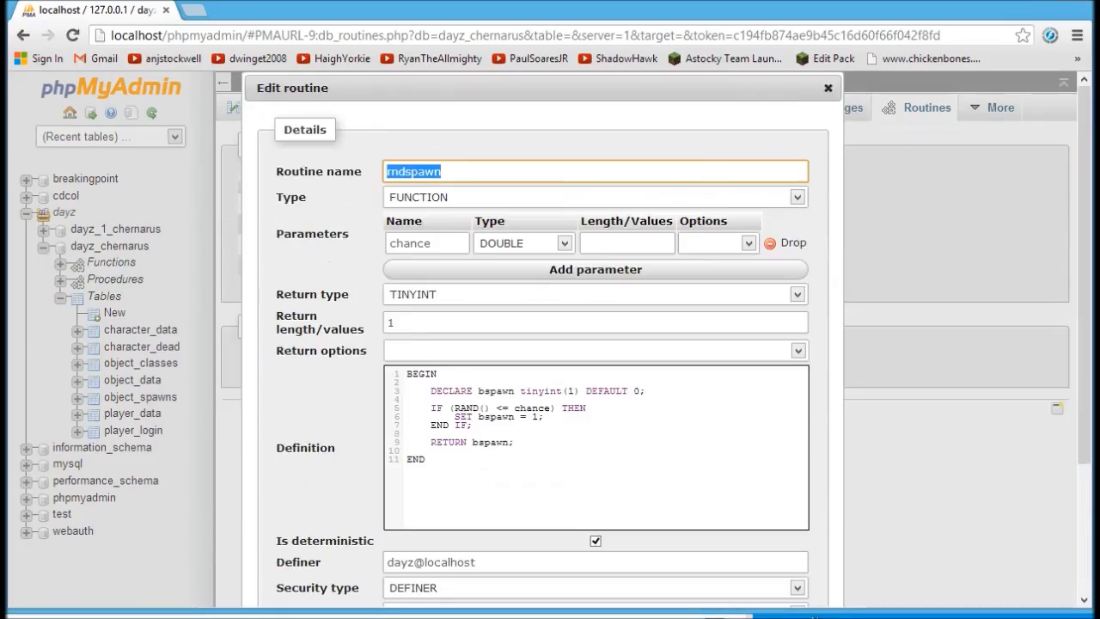
left_click(828, 87)
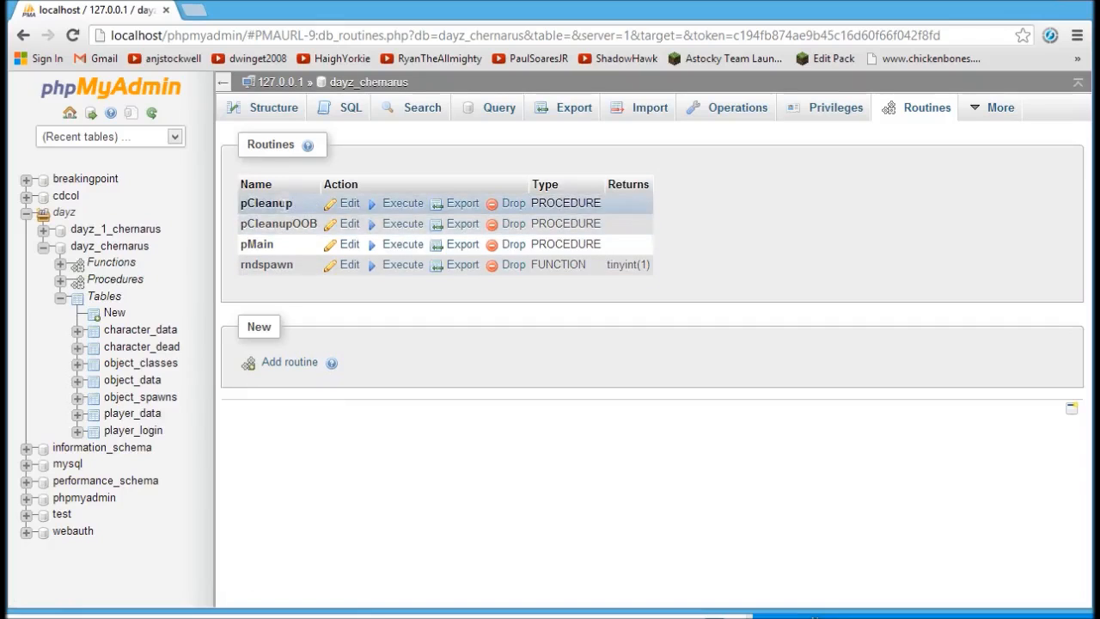
left_click(352, 206)
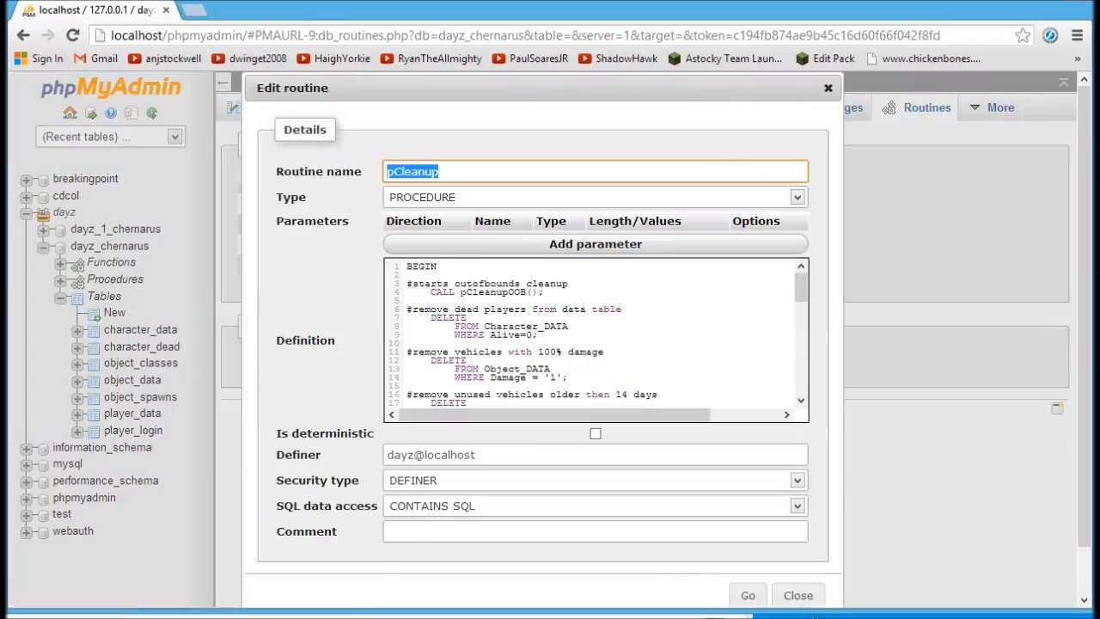
Read through the pCleanupOOB procedure's definition, which deletes objects beyond 15360 north, then close it.
left_click(829, 88)
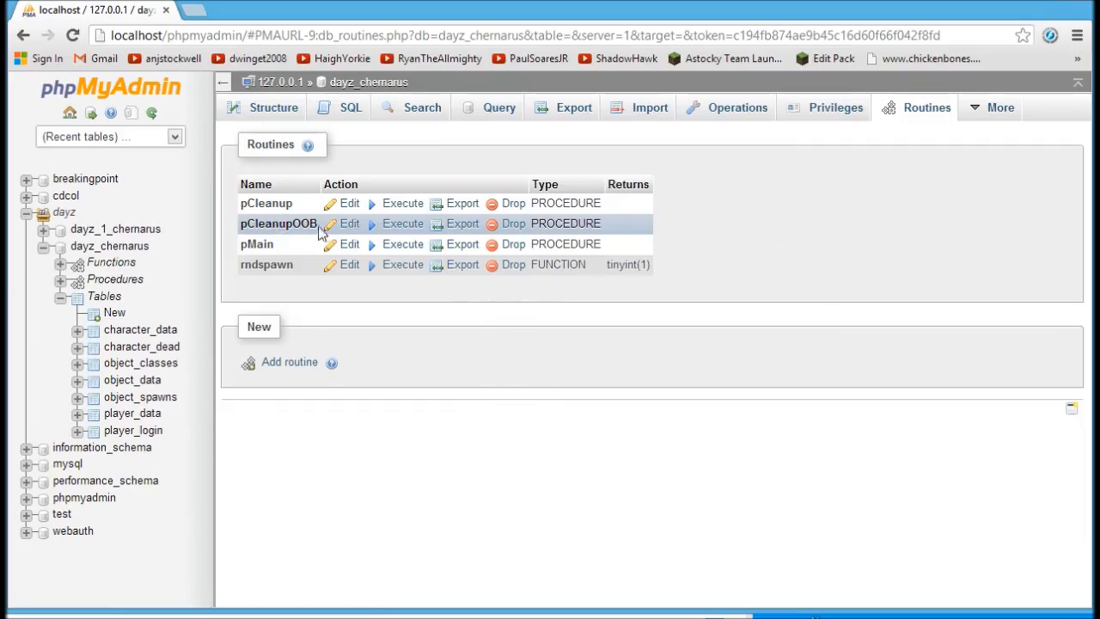
left_click(348, 224)
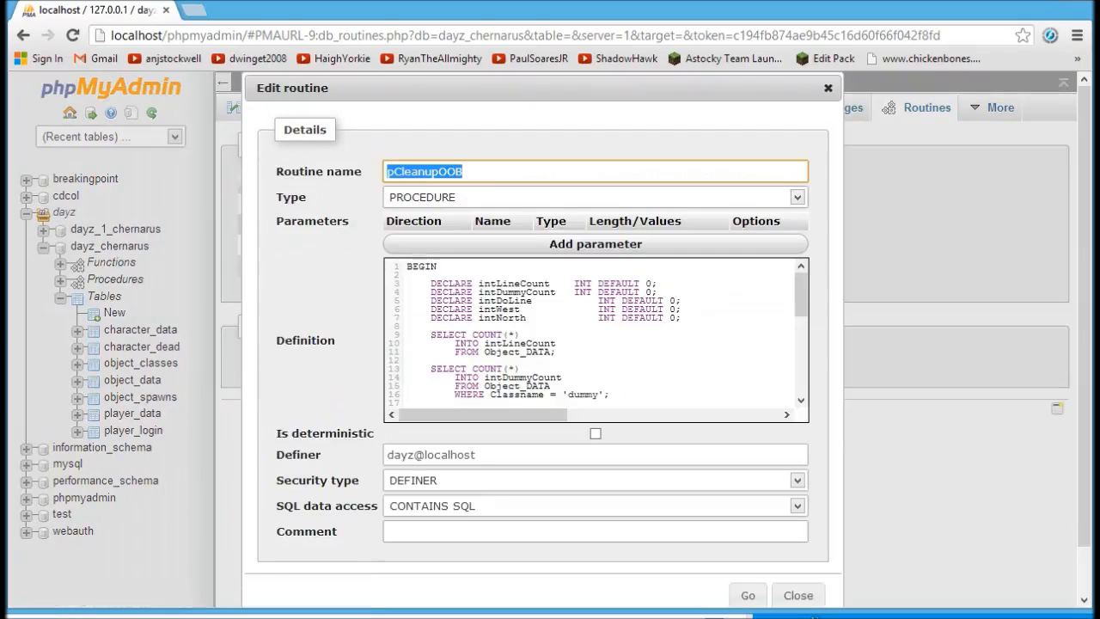
left_click_drag(805, 292, 808, 372)
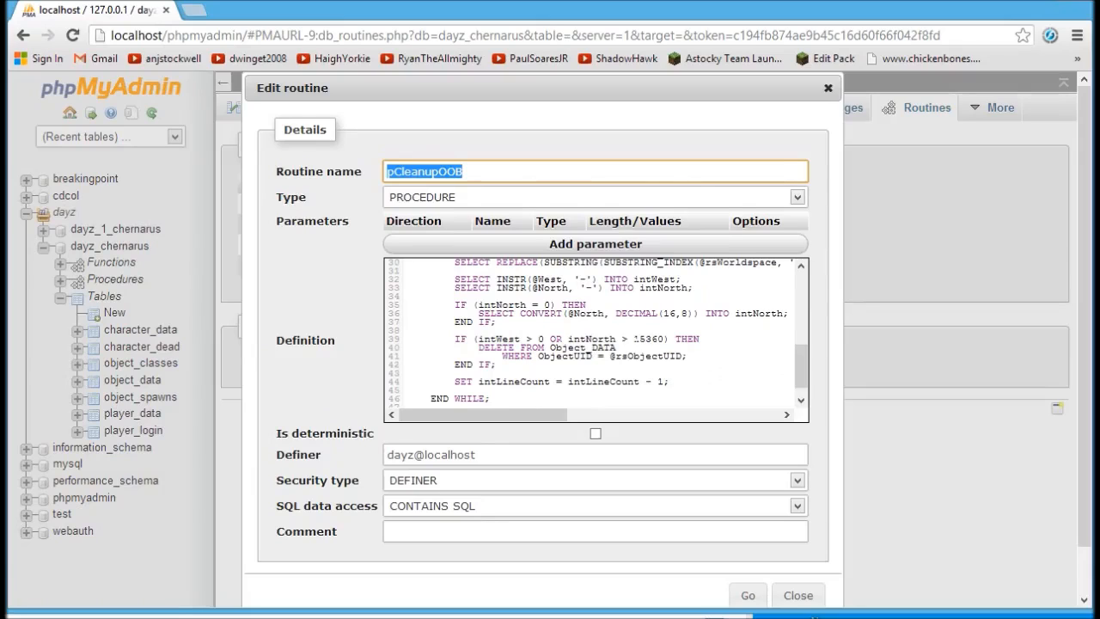
scroll(596, 339, "down", 3)
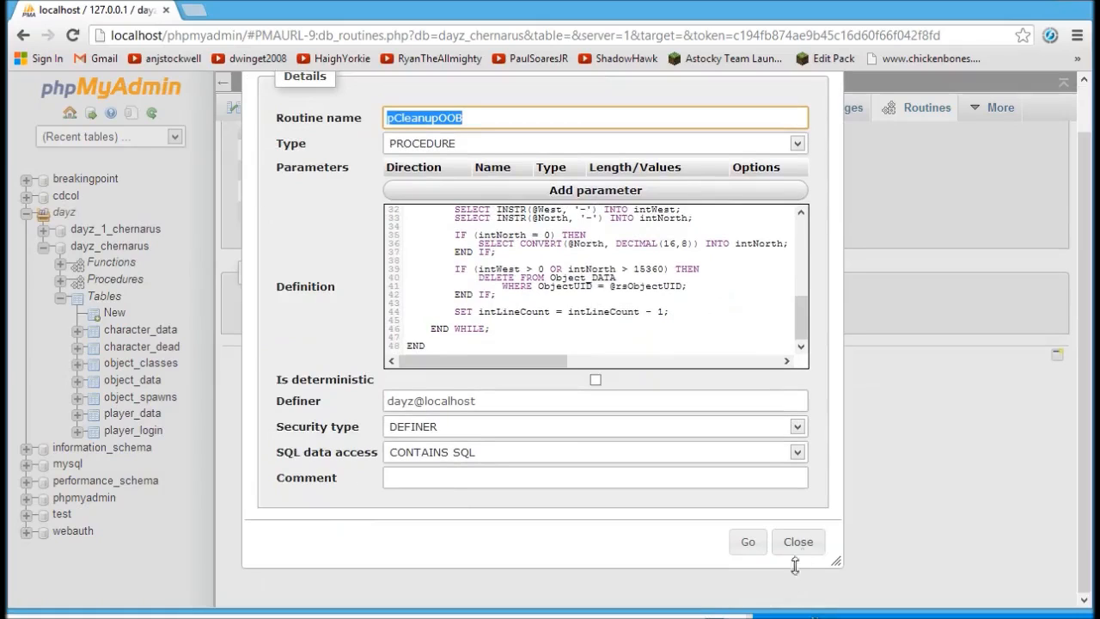
left_click(799, 543)
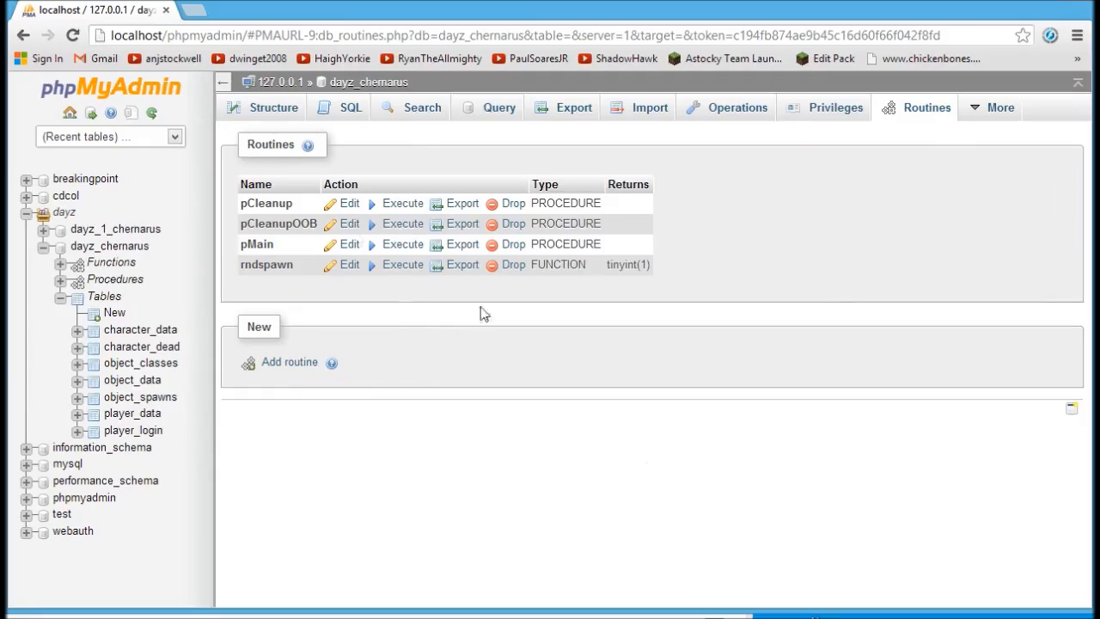
Reread pCleanup's full code, including old wire, tank trap, sandbag and bear trap removal, then close it.
left_click(350, 209)
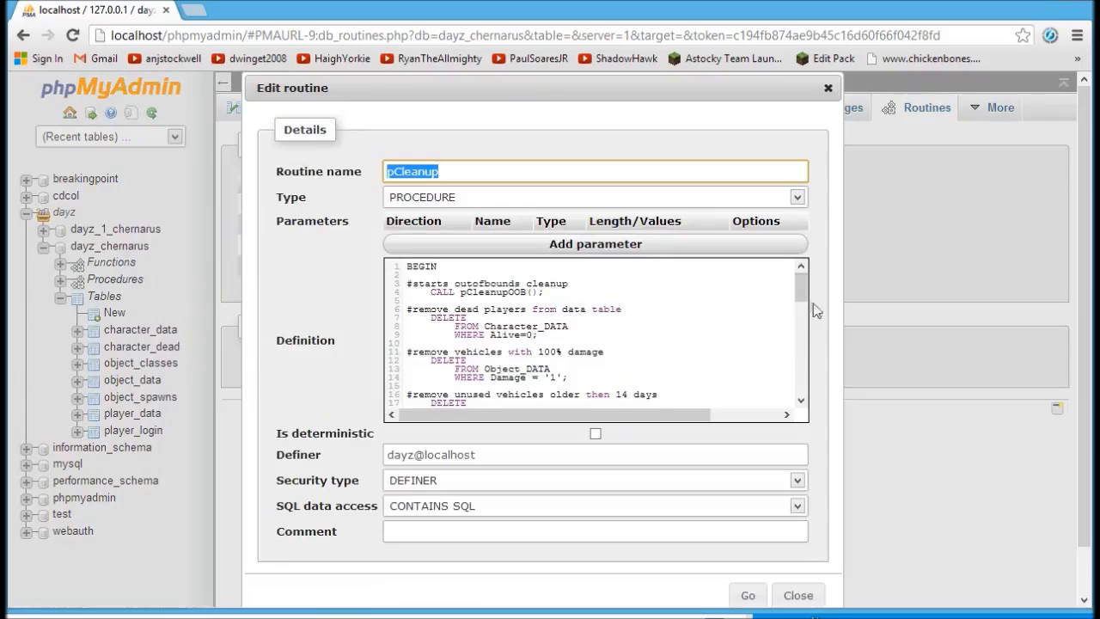
scroll(801, 292, "down", 1)
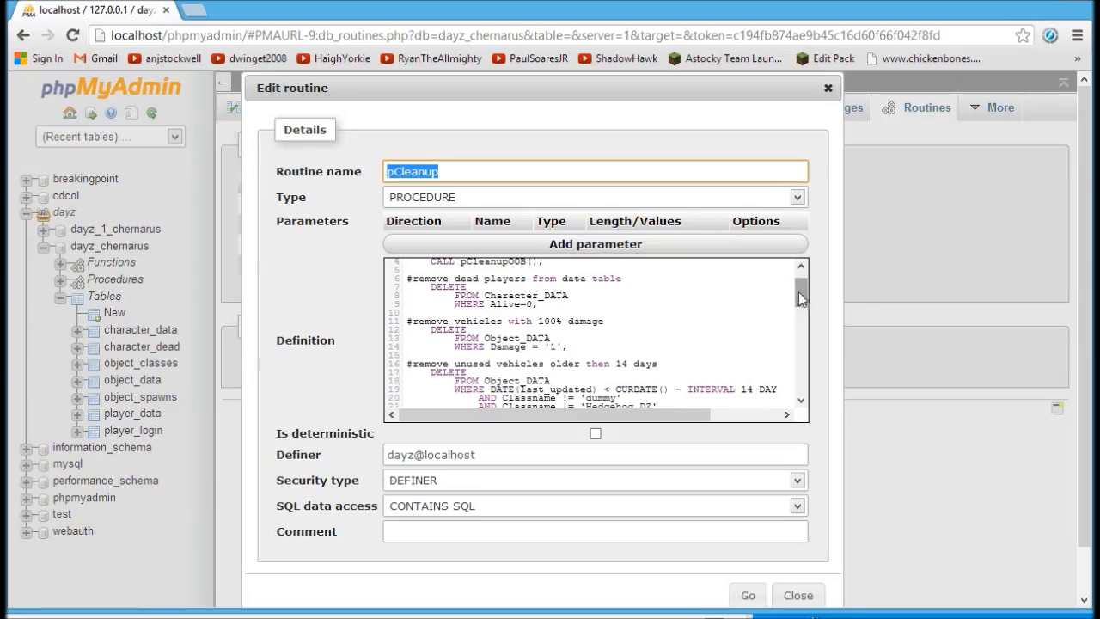
scroll(801, 297, "down", 2)
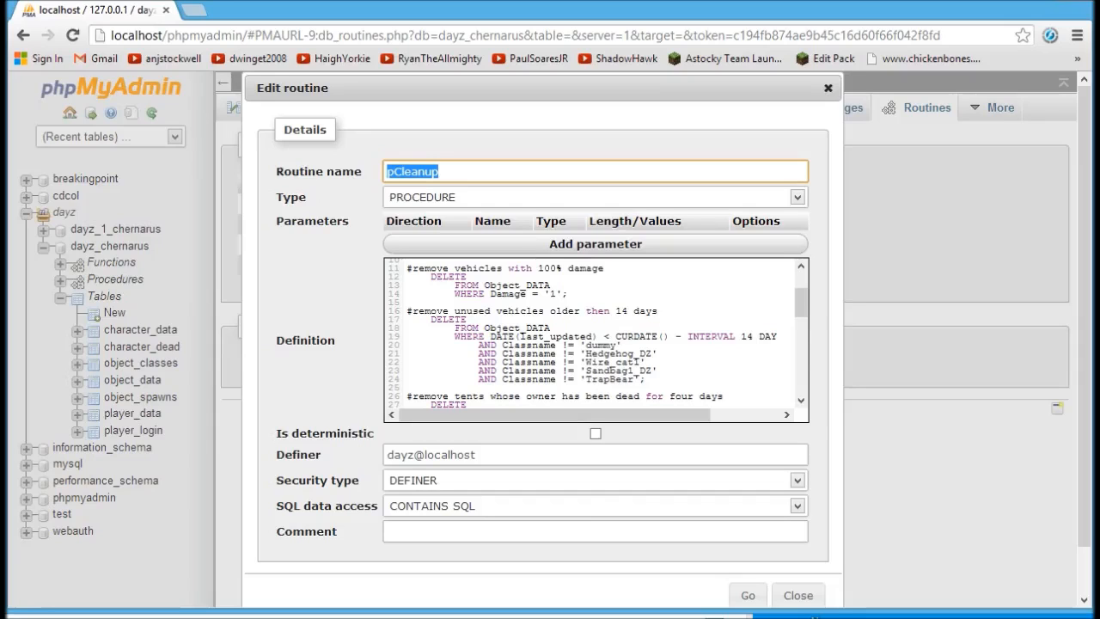
scroll(802, 305, "down", 3)
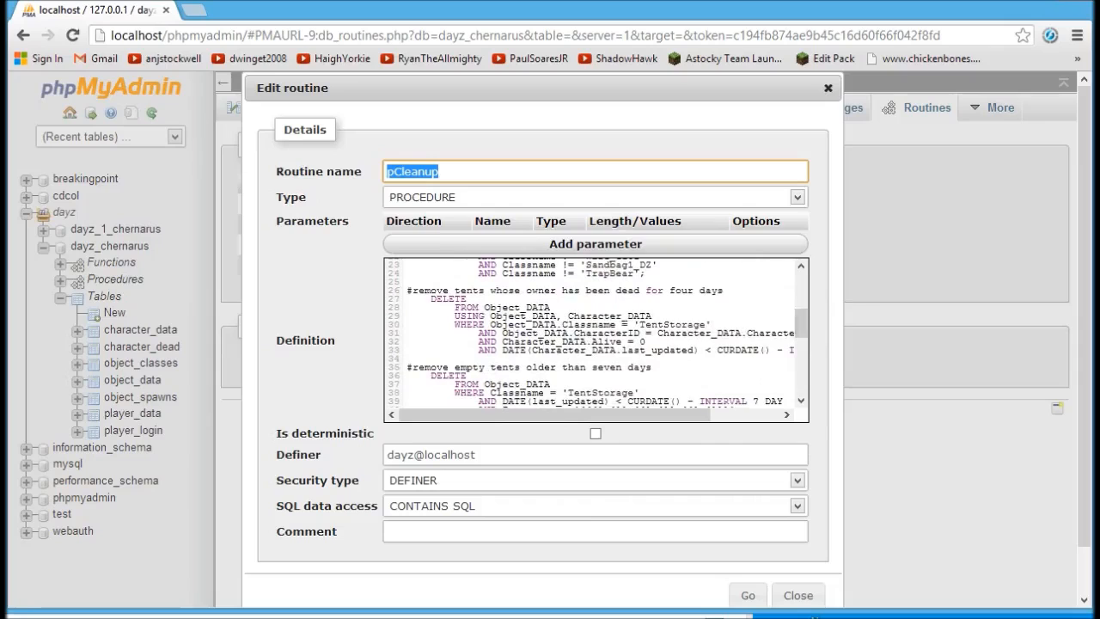
scroll(801, 326, "down", 3)
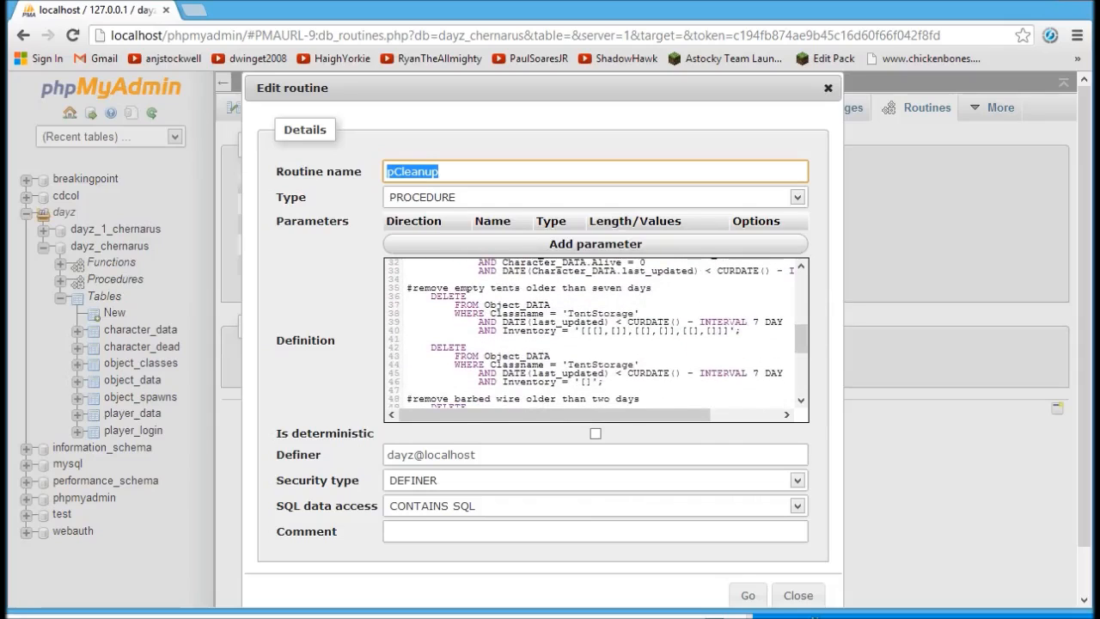
scroll(801, 339, "down", 4)
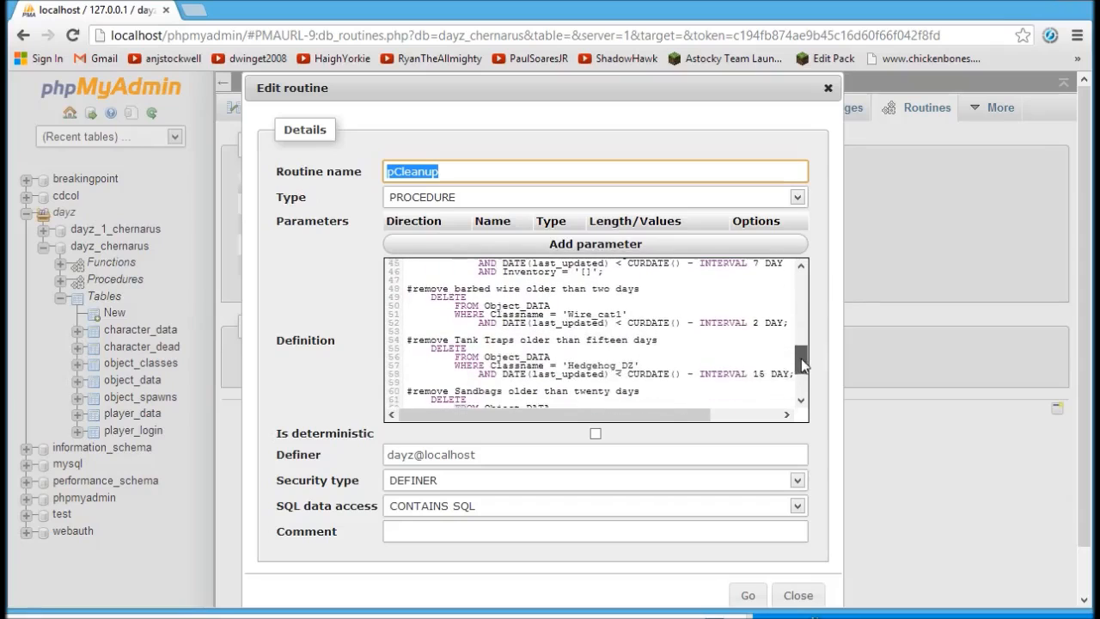
left_click_drag(801, 359, 802, 375)
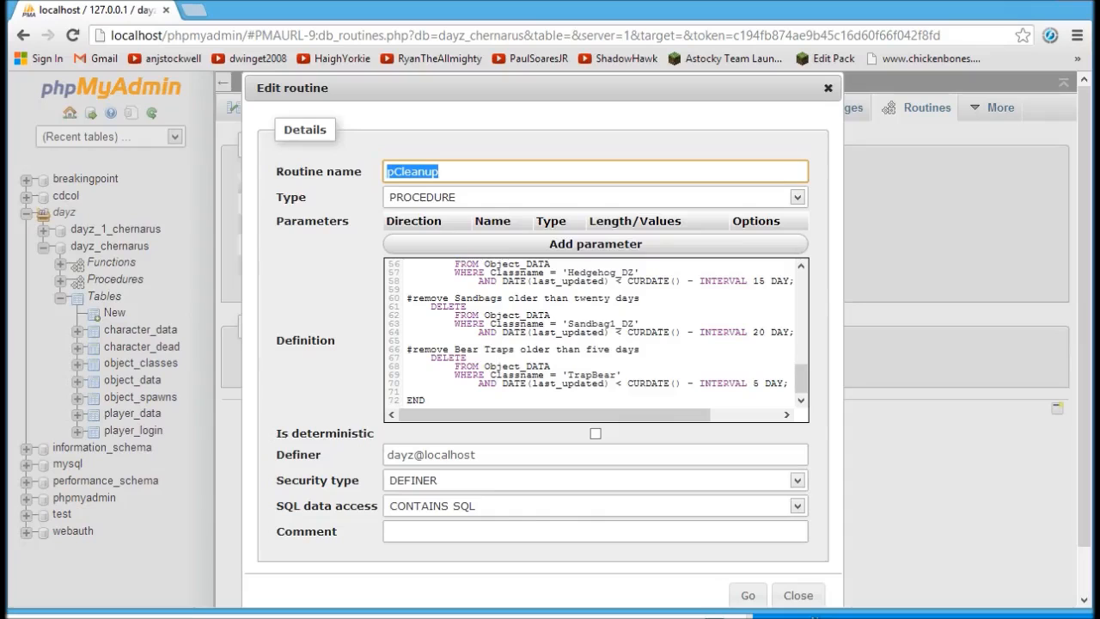
left_click(798, 594)
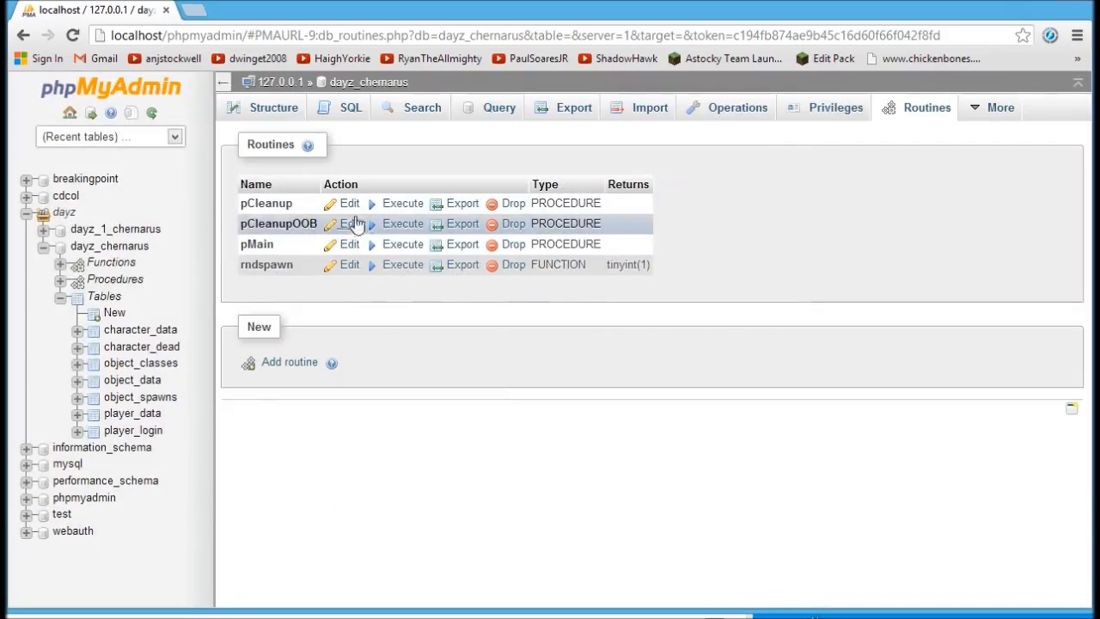
Run pCleanup on dayz_chernarus, then read pMain's definition and close its editor.
left_click(402, 205)
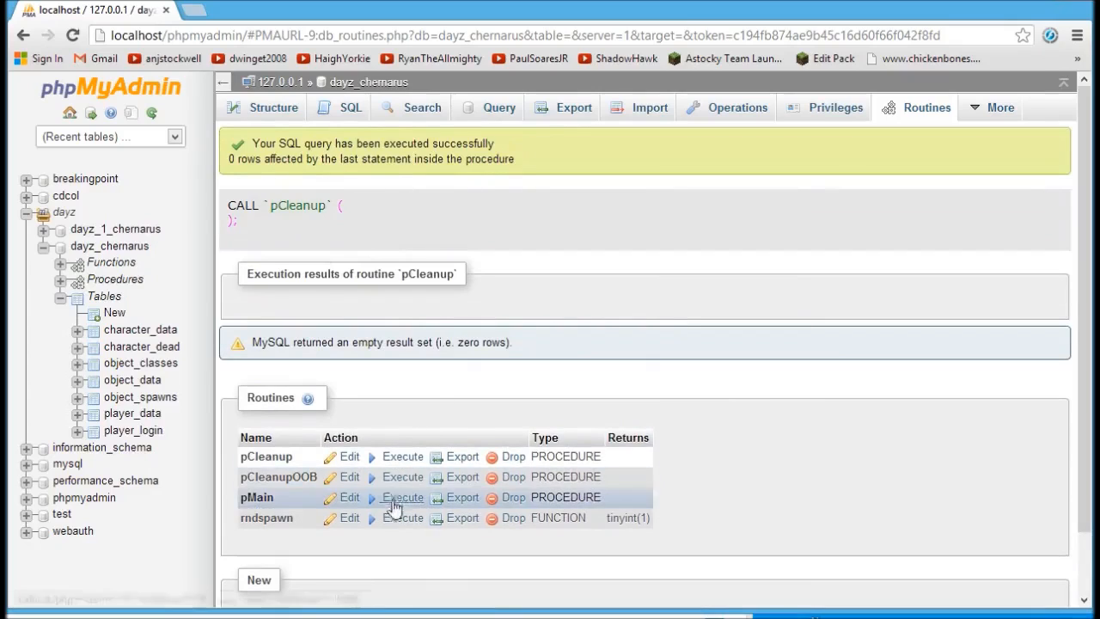
left_click(347, 498)
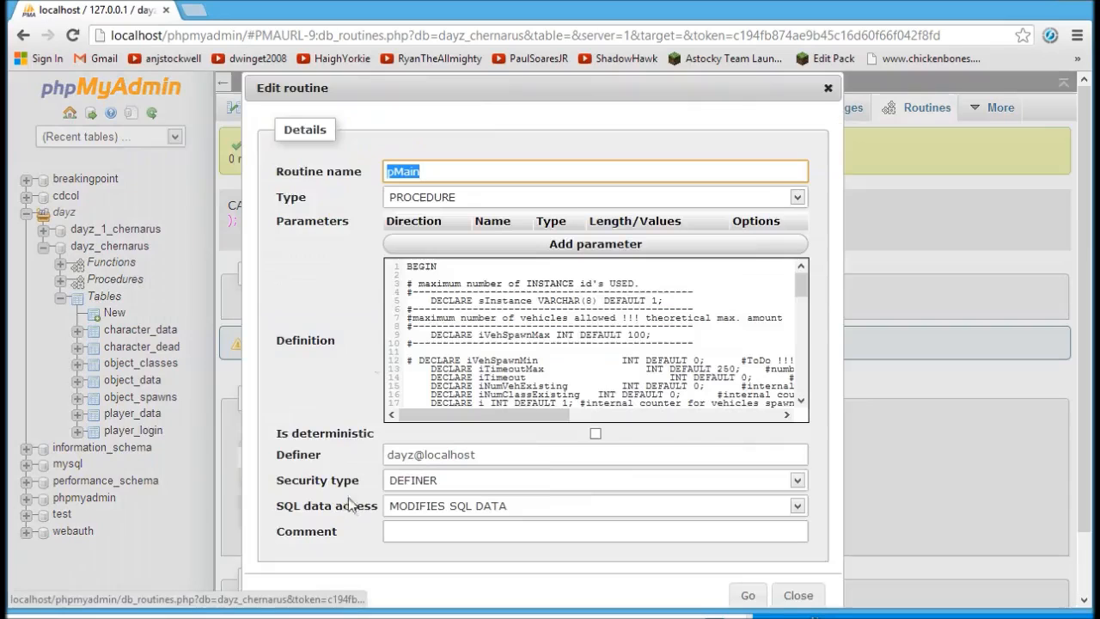
left_click_drag(802, 291, 809, 313)
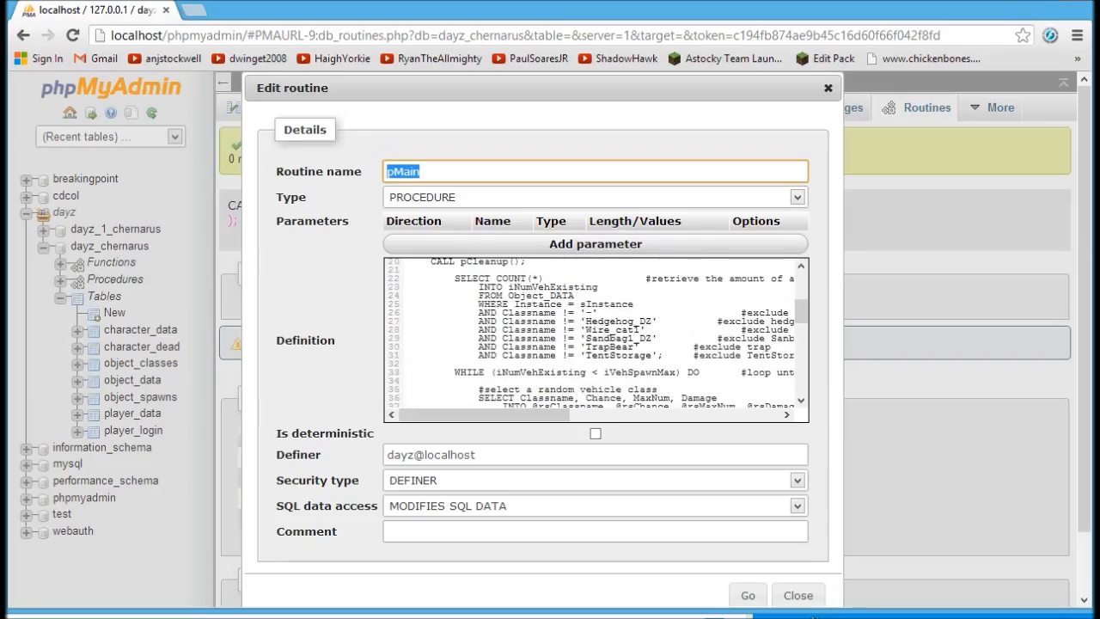
left_click_drag(805, 315, 805, 280)
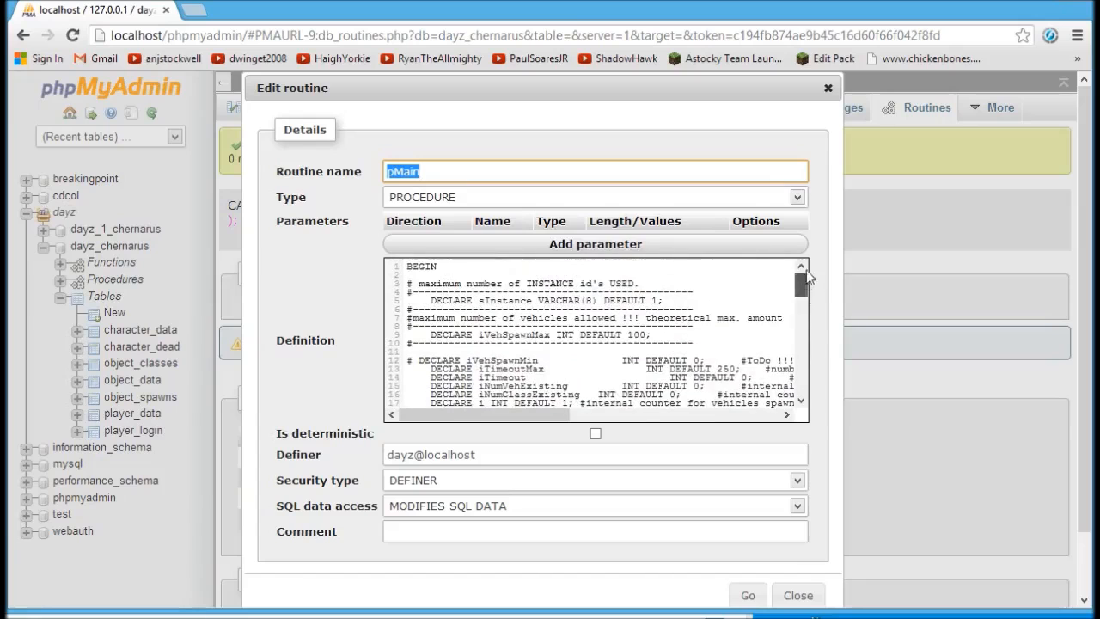
left_click(797, 595)
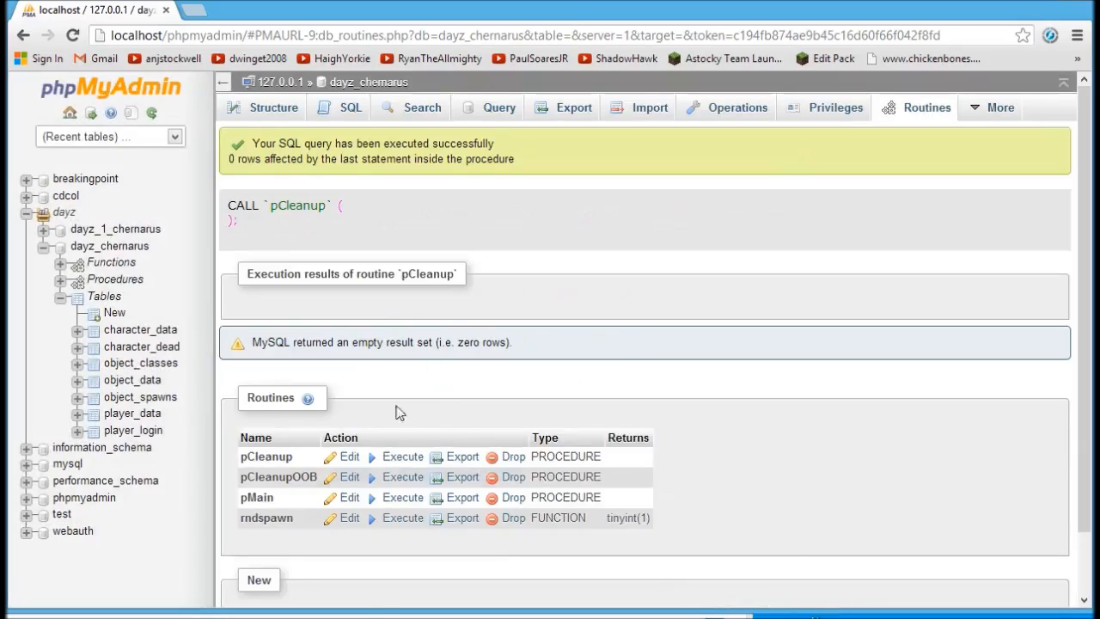
Run pMain to spawn vehicles and browse the 48 resulting rows in object_data.
left_click(403, 498)
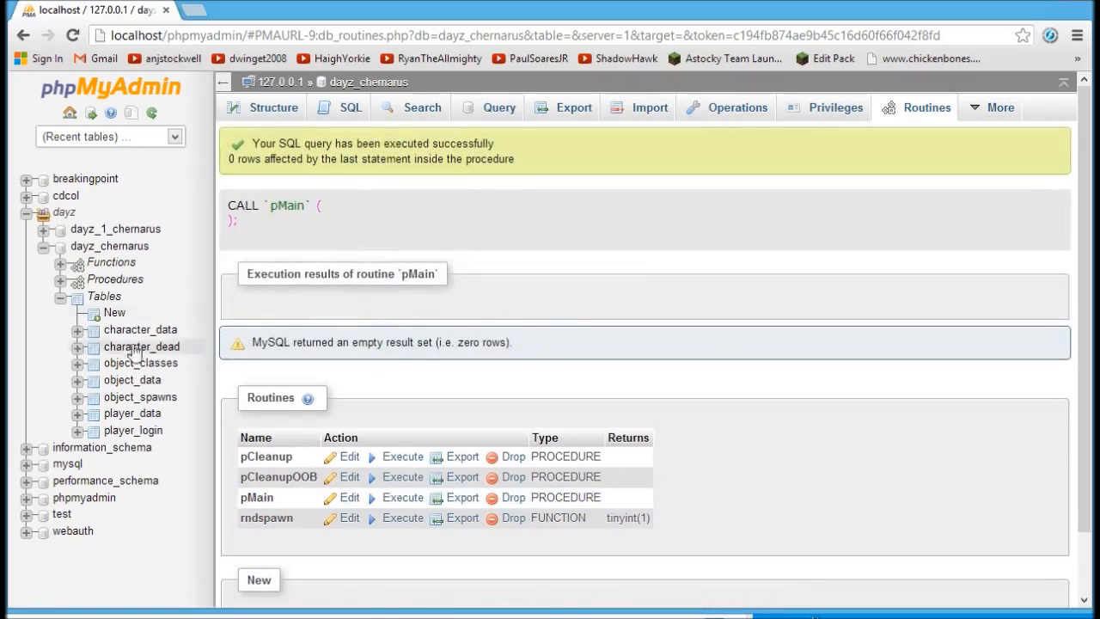
left_click(132, 380)
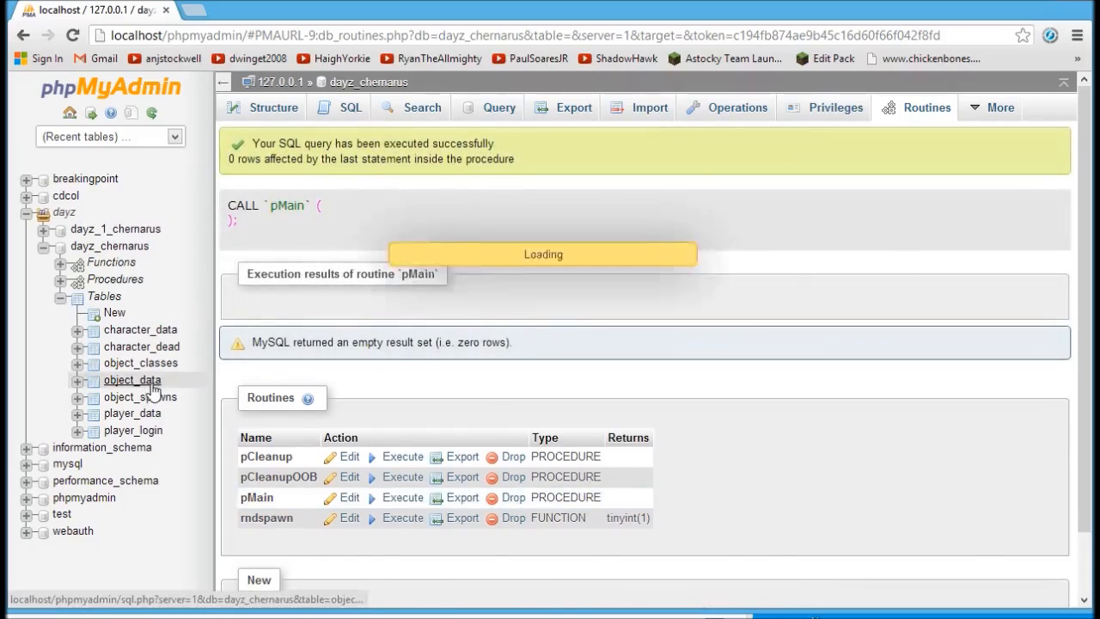
scroll(1079, 249, "down", 3)
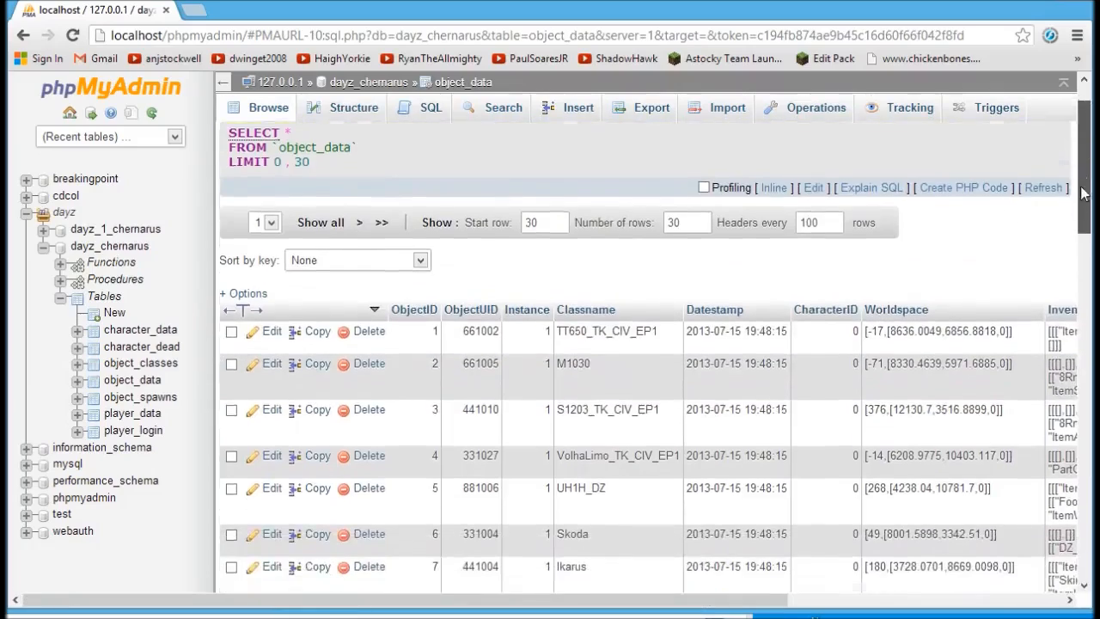
left_click_drag(1079, 249, 1085, 137)
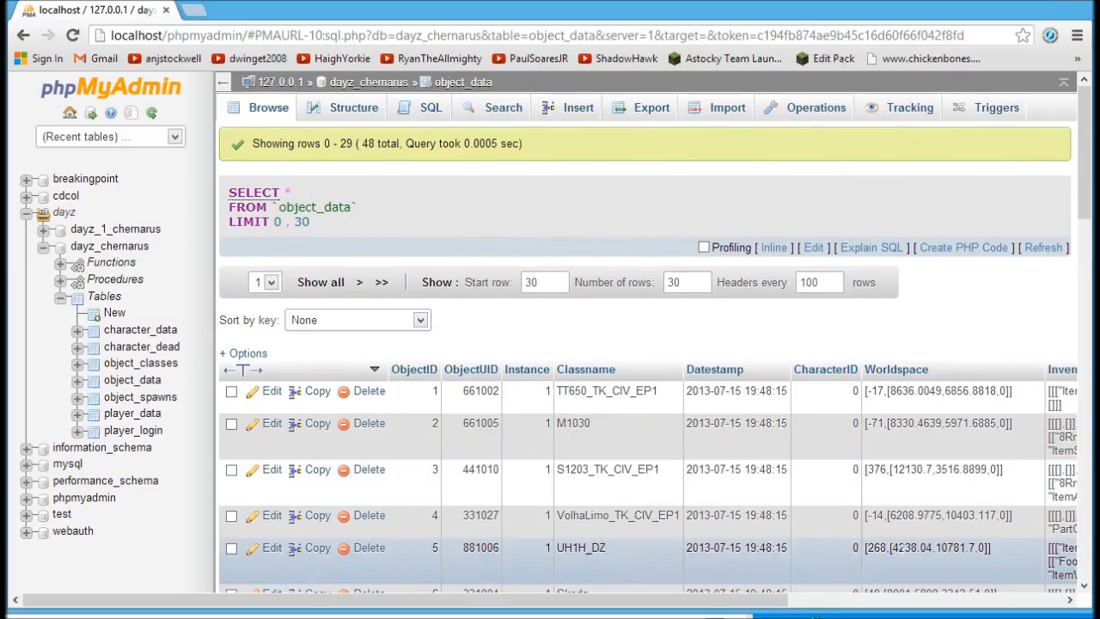
mouse_move(1085, 202)
left_mouse_down()
mouse_move(1090, 509)
mouse_move(1087, 215)
left_mouse_up()
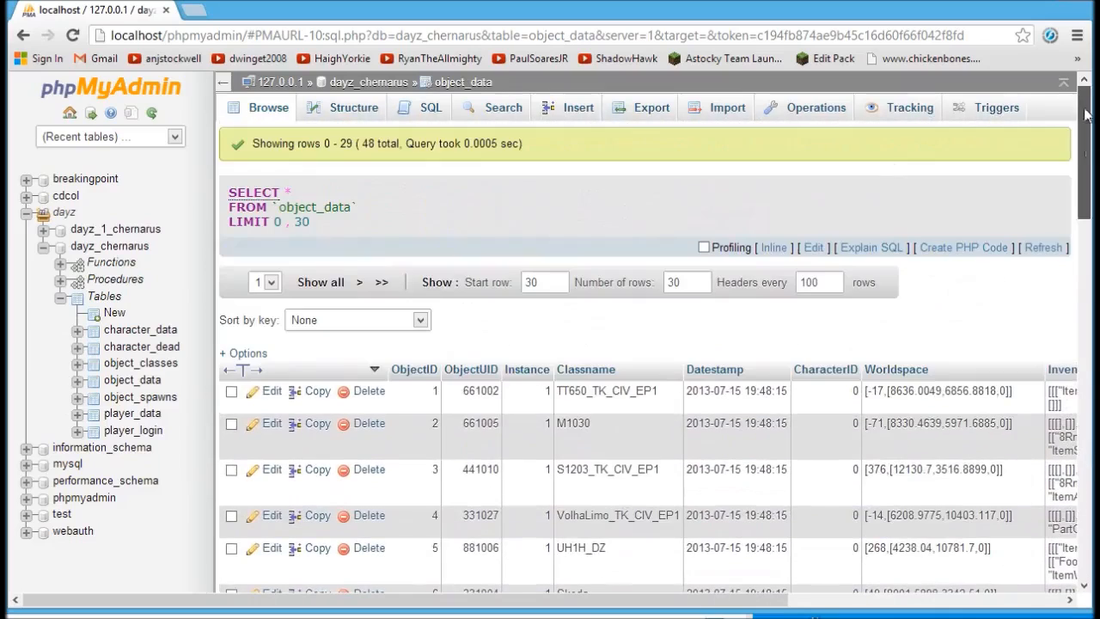
Collapse the dayz_chernarus and dayz_1_chernarus branches in the sidebar tree and open a new browser tab.
left_click(43, 245)
left_click(44, 230)
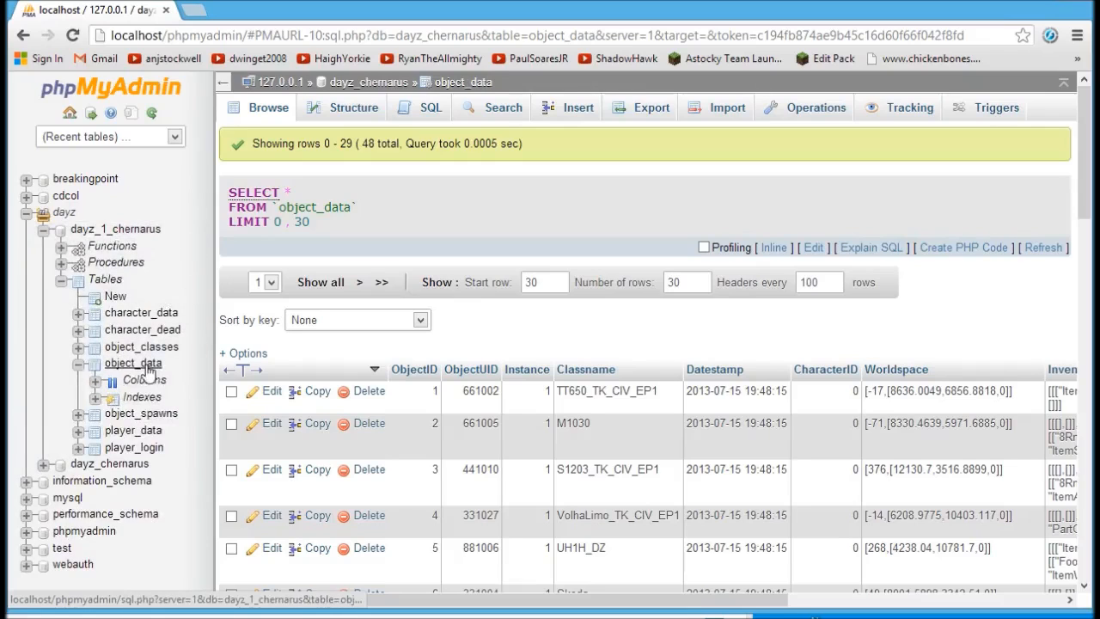
left_click(79, 365)
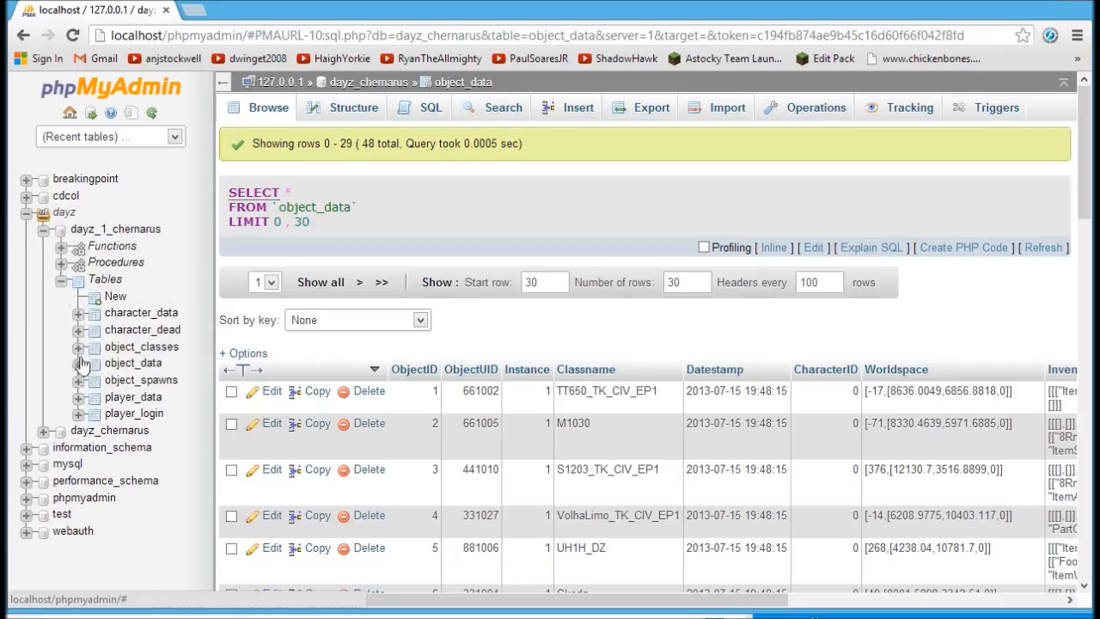
left_click(61, 283)
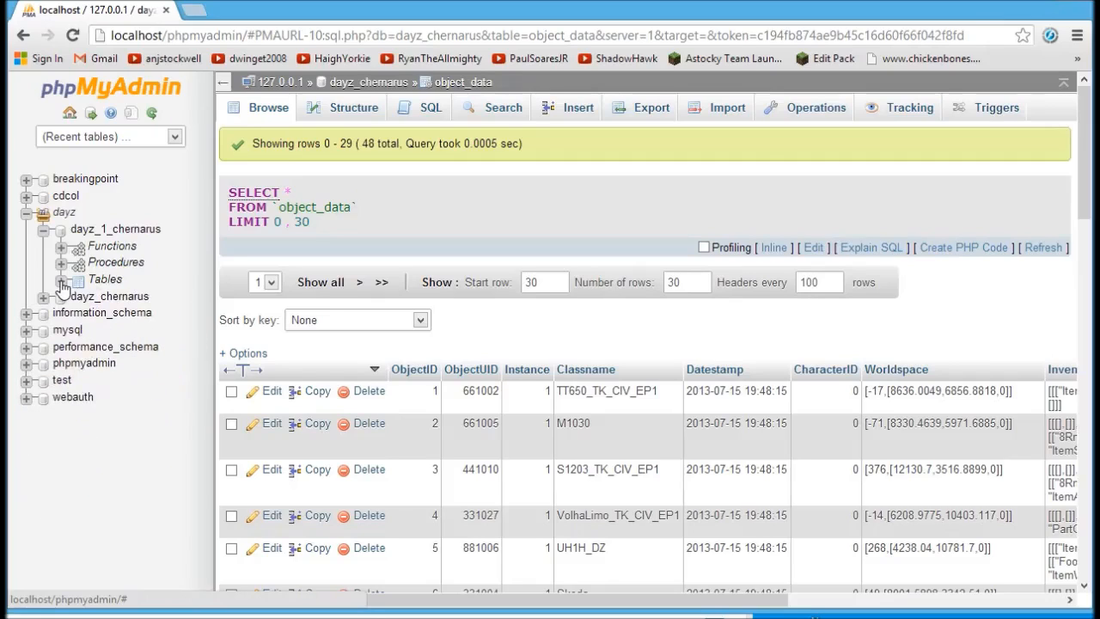
key("ctrl+t")
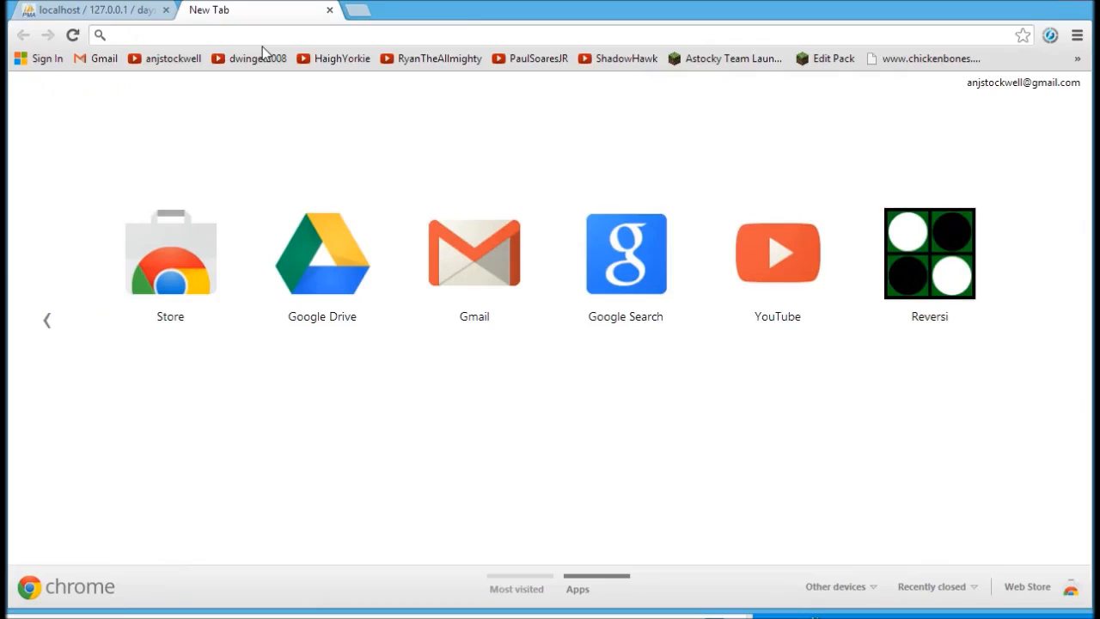
Log in to the router at 192.168.0.1, check the DayZ UDP 2302–2305 forwarding rule, and launch cmd.
type("192.168.0.1")
key("Return")
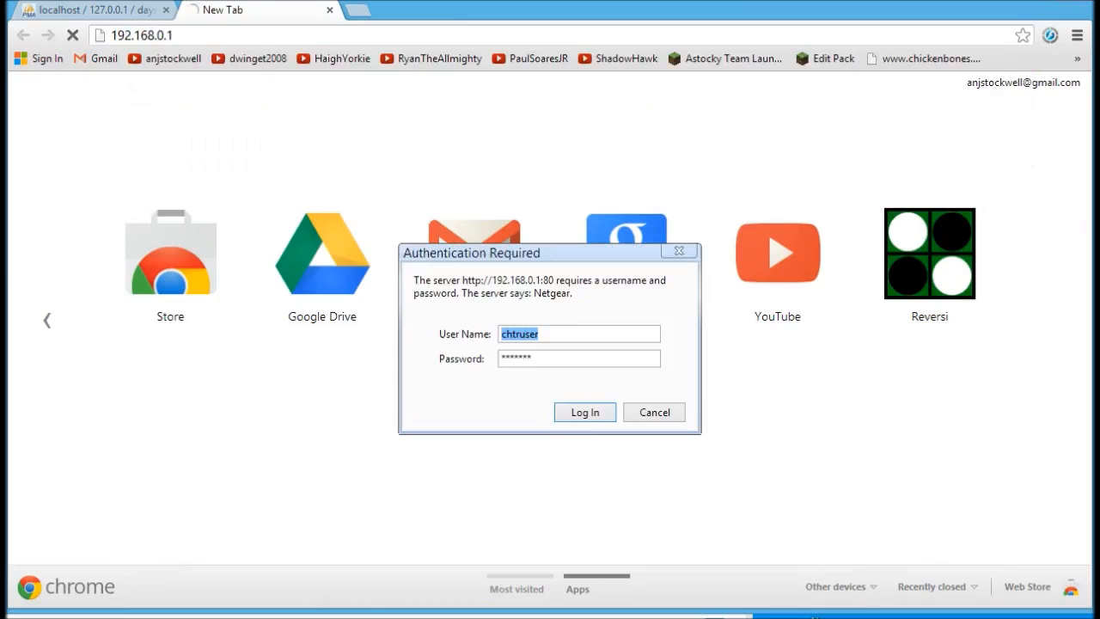
left_click(574, 416)
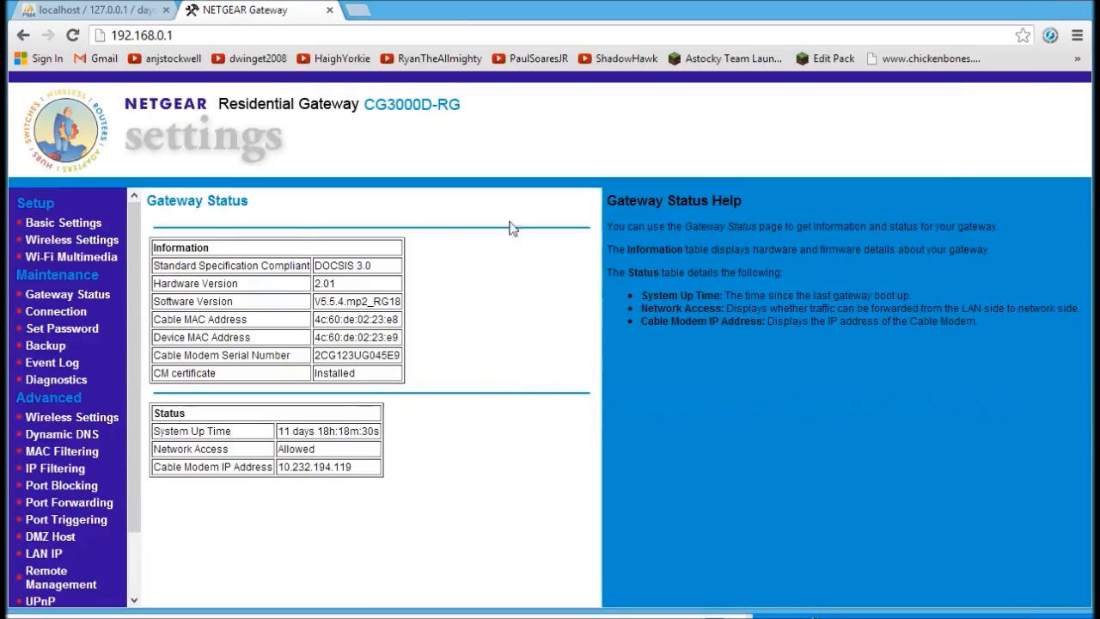
scroll(123, 529, "down", 2)
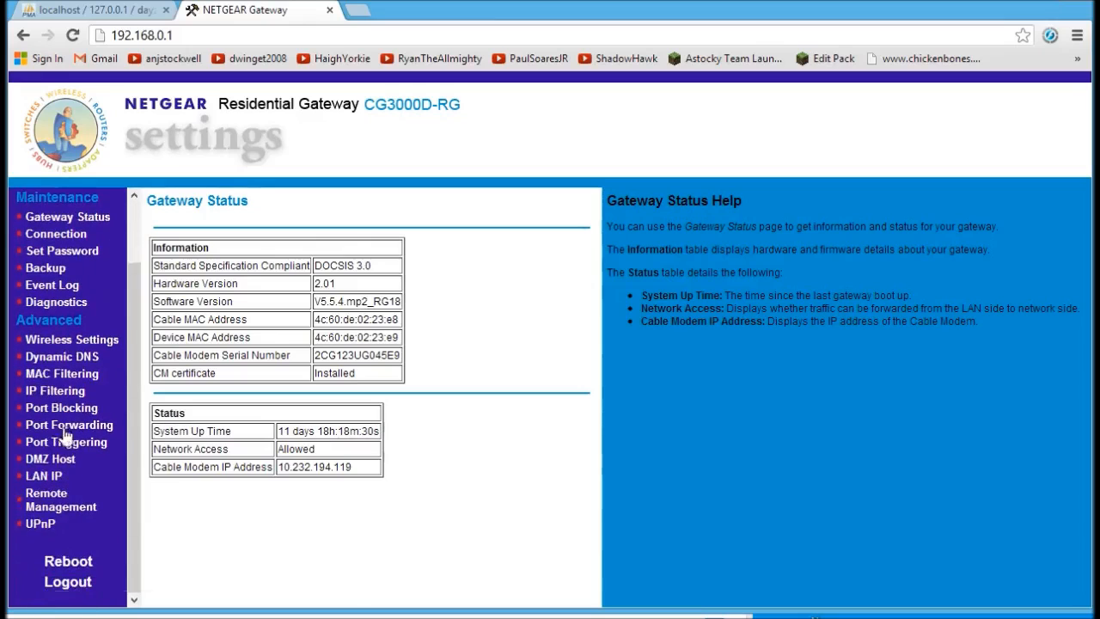
left_click(69, 427)
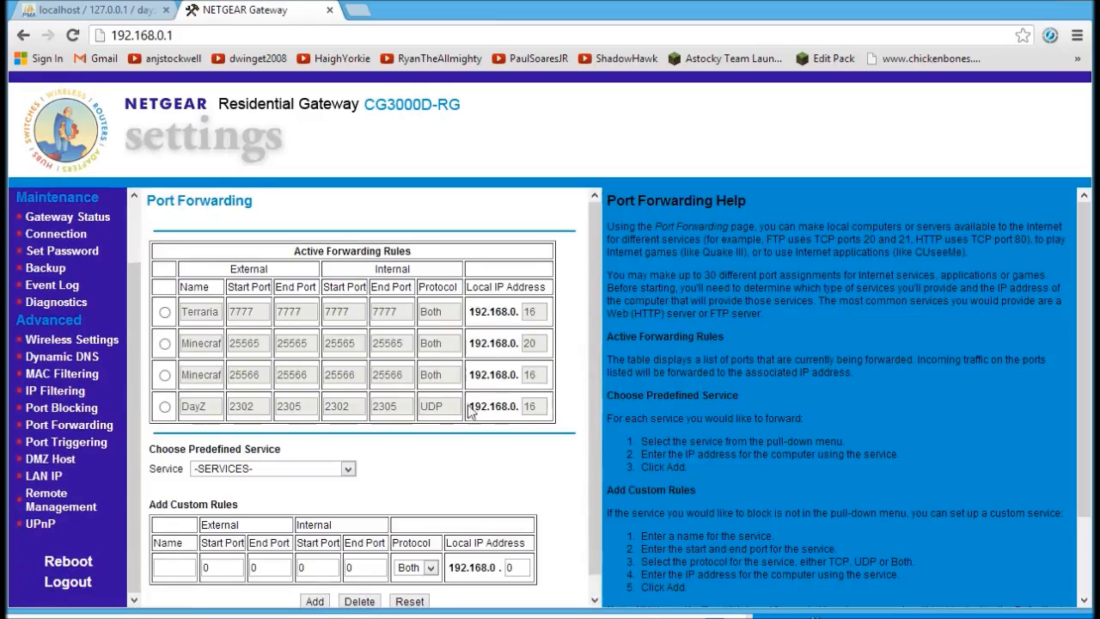
left_click_drag(470, 410, 518, 407)
left_click(557, 416)
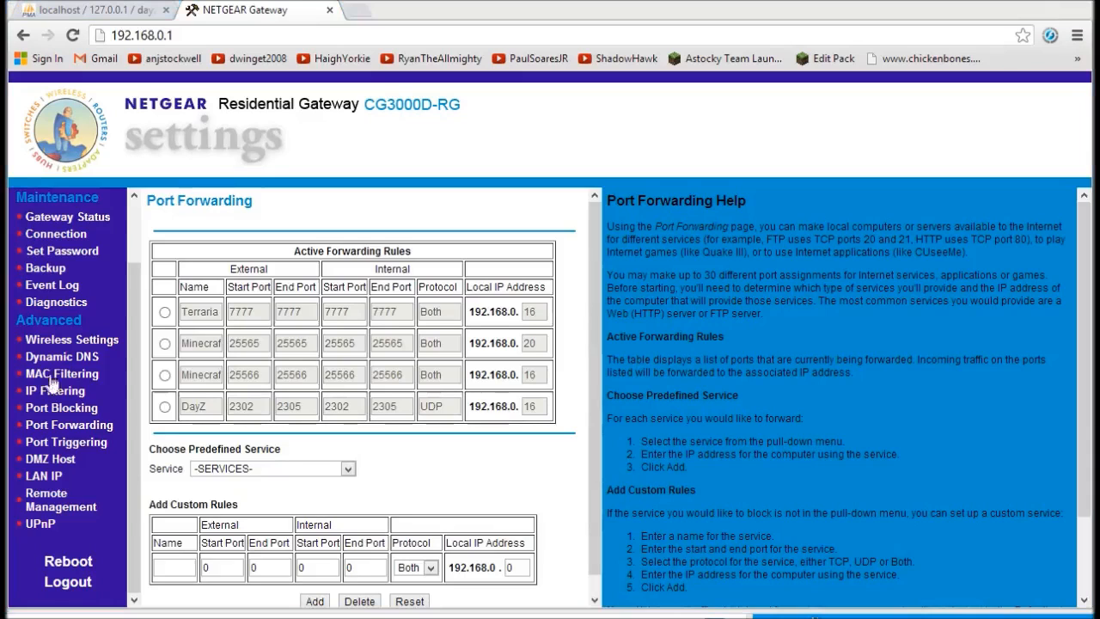
key("Return")
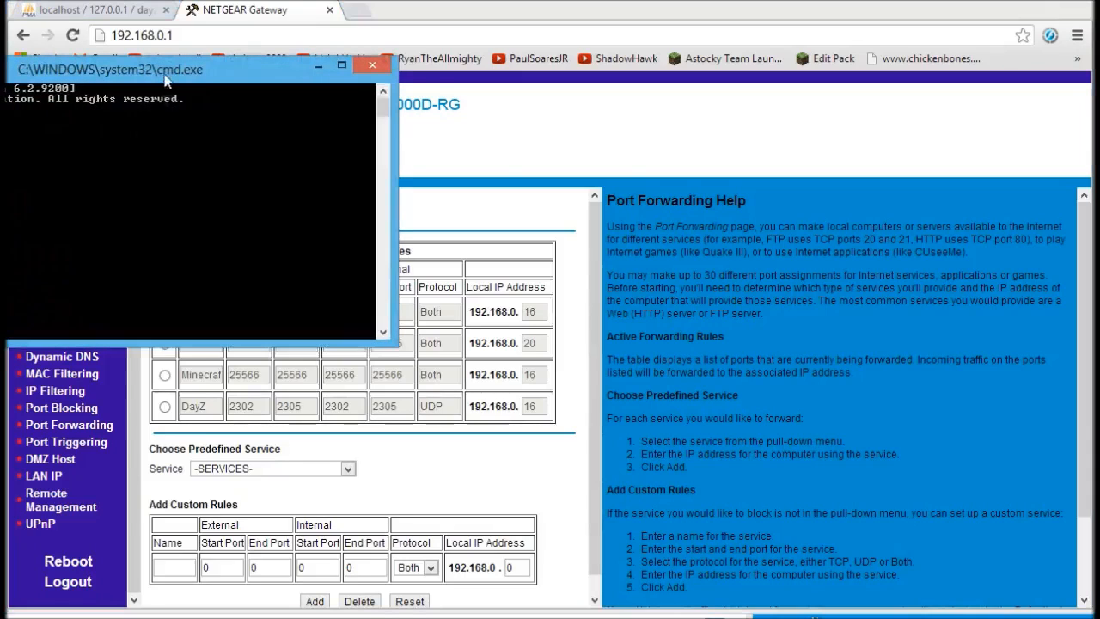
Run ipconfig to confirm the PC's address is 192.168.0.16, then close cmd and the router tab.
left_click_drag(165, 77, 513, 207)
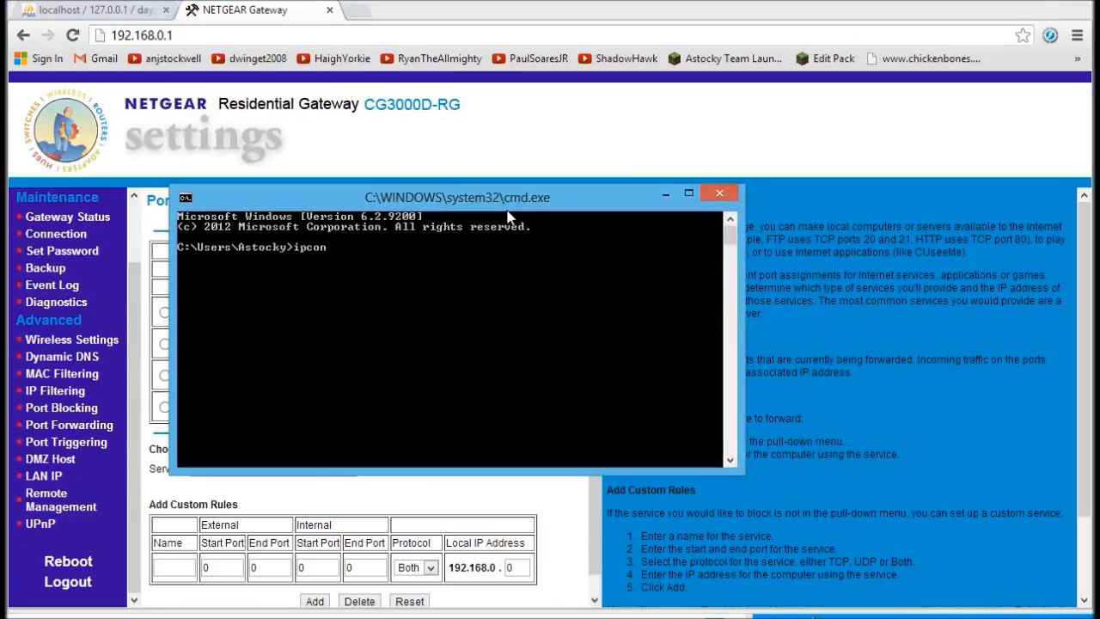
type("ipconfig")
key("Return")
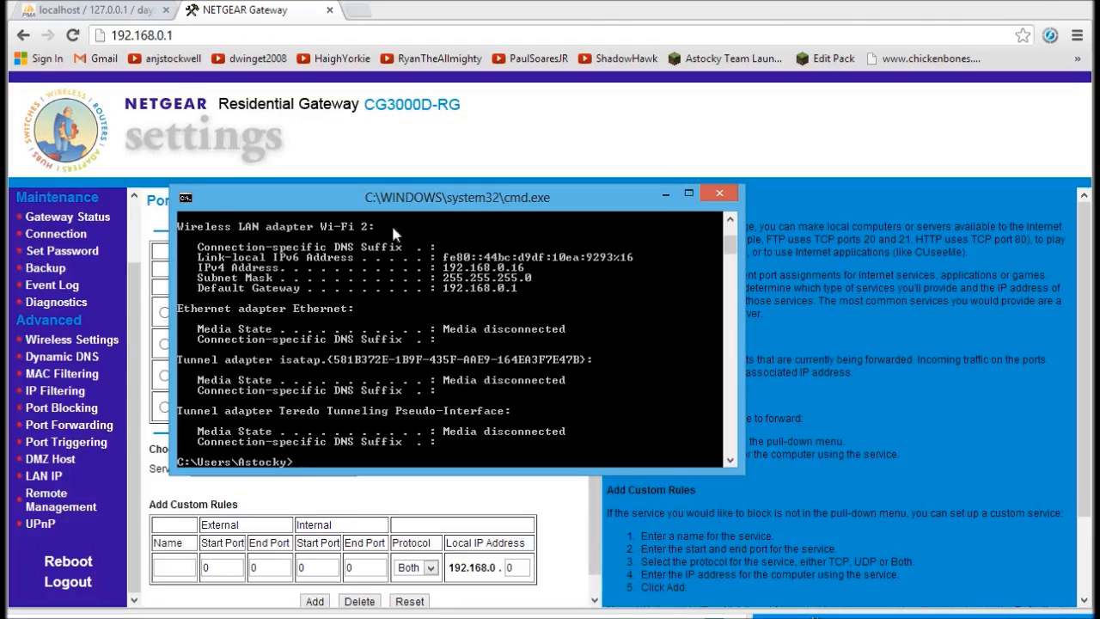
mouse_move(731, 248)
left_mouse_down()
mouse_move(731, 225)
mouse_move(732, 258)
mouse_move(731, 231)
left_mouse_up()
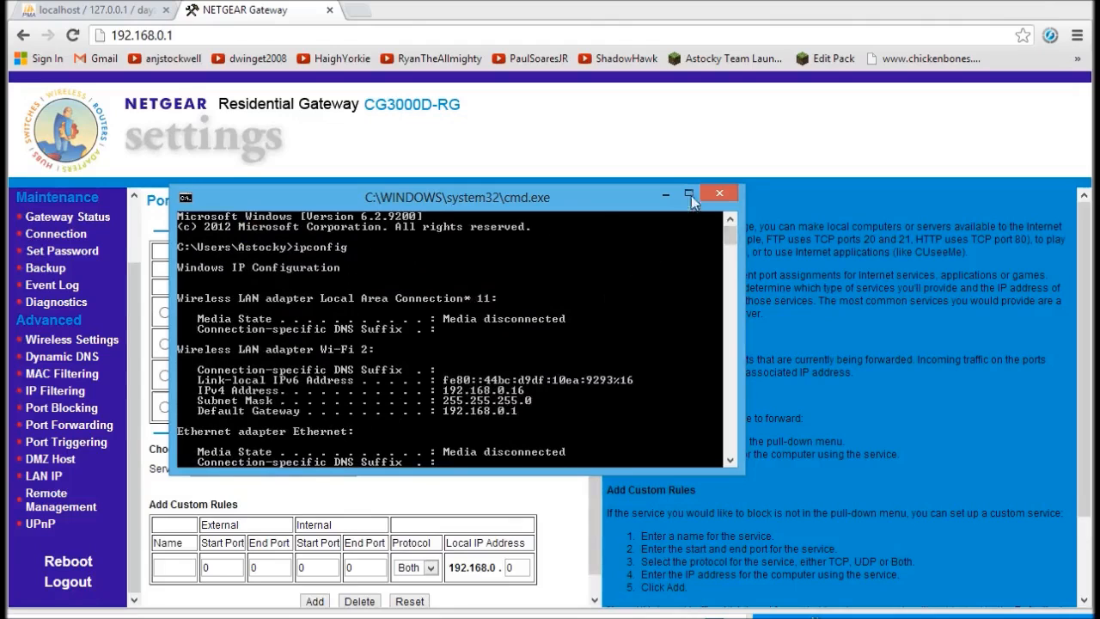
left_click(719, 194)
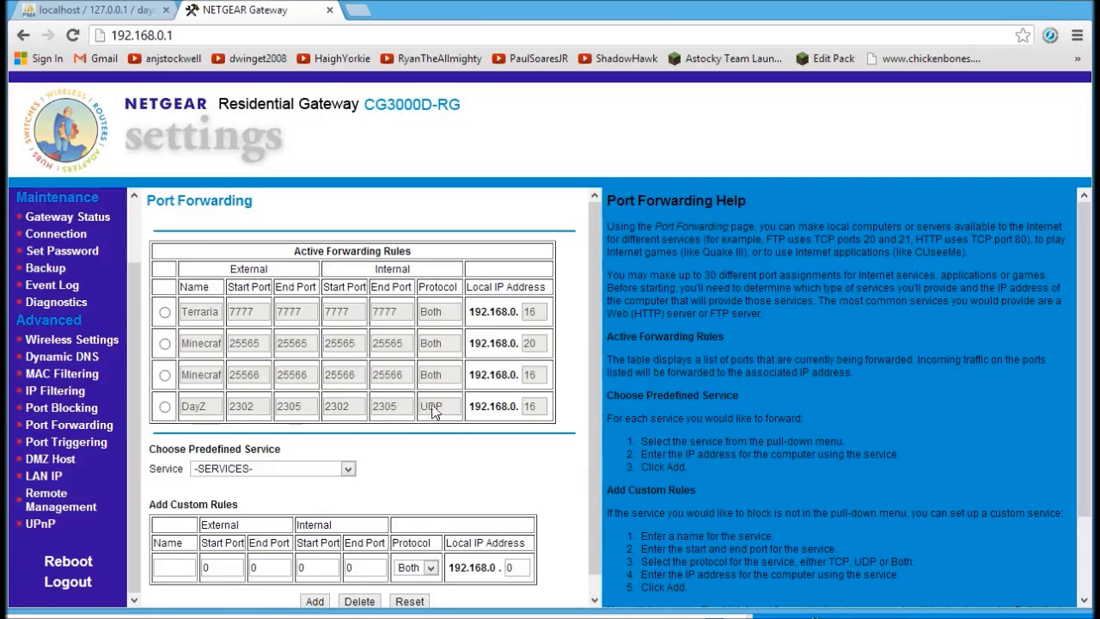
left_click(329, 10)
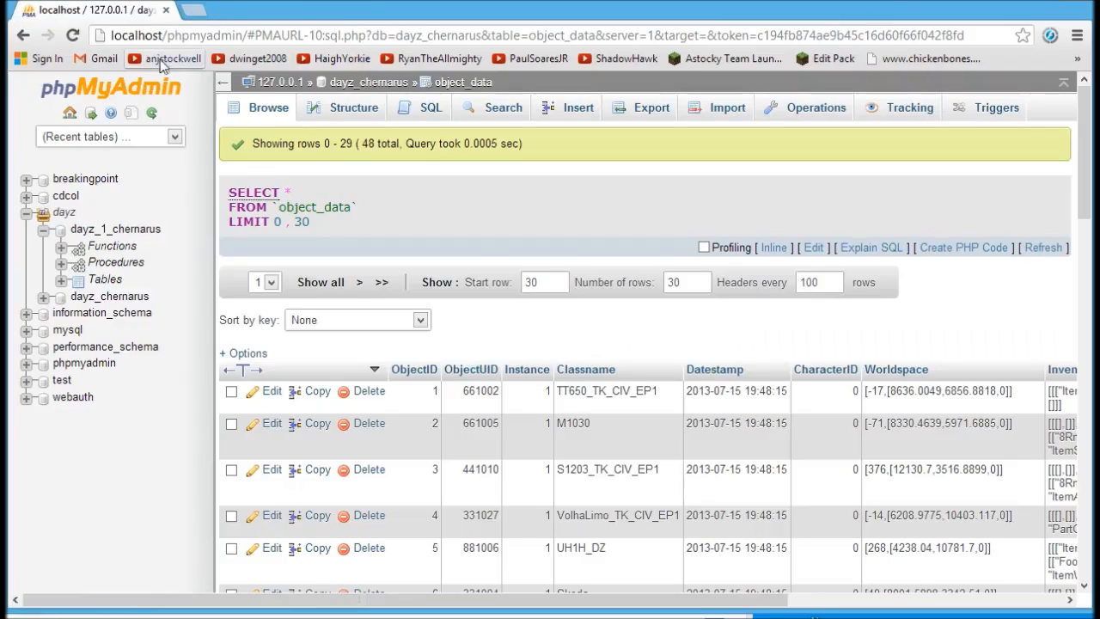
Close Chrome and open server.cfg from games > arma 2 operation arrowhead > cfgdayz in Notepad++.
left_click(166, 10)
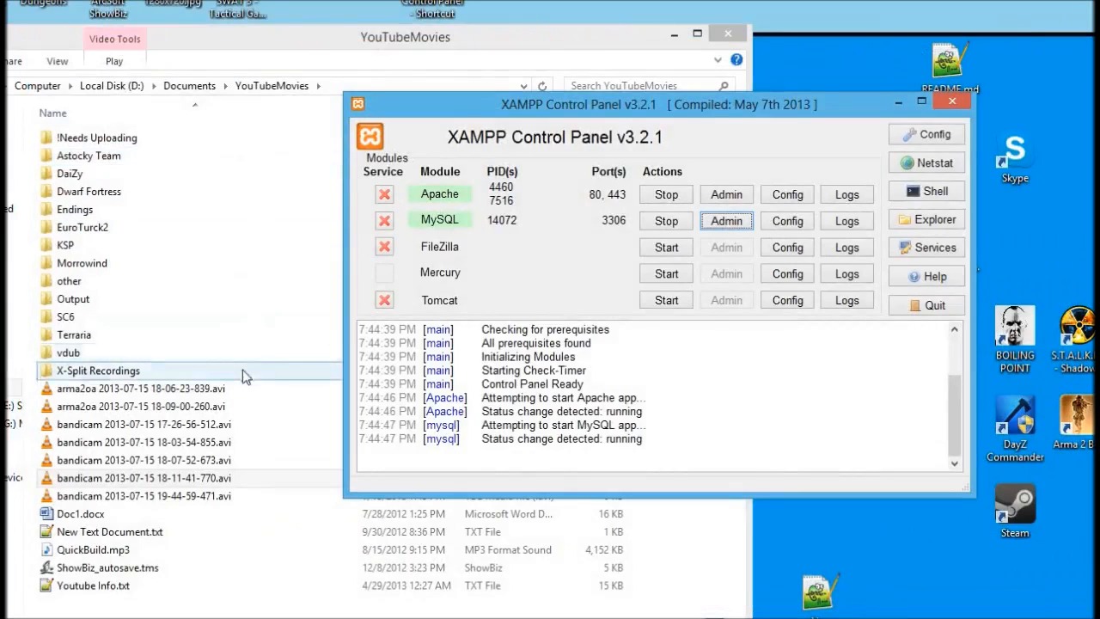
left_click(673, 35)
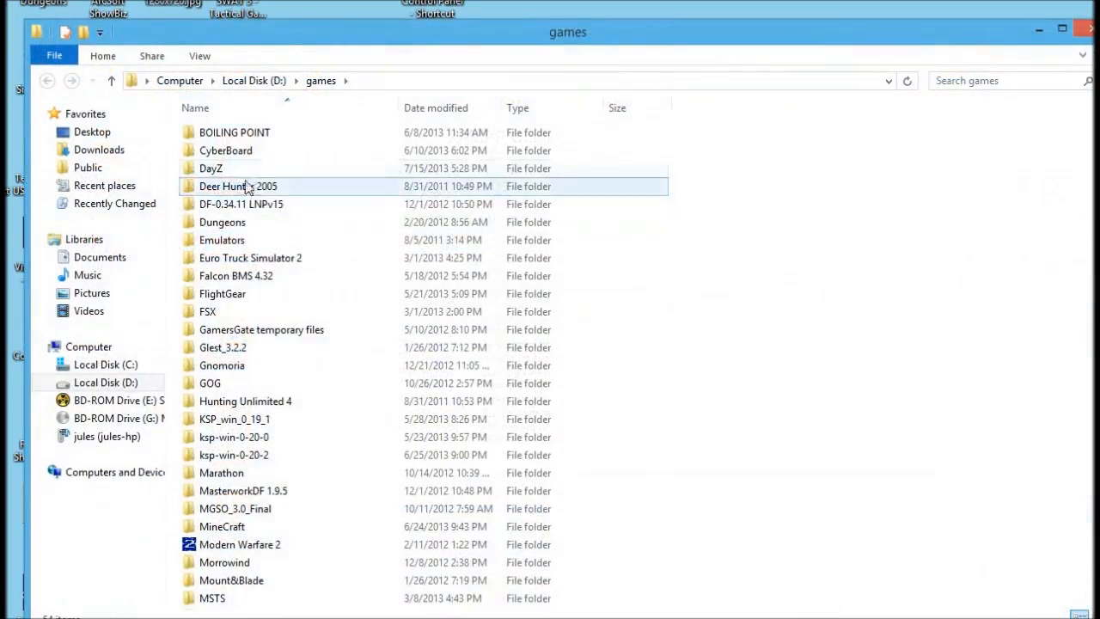
double_click(251, 166)
double_click(257, 135)
left_click_drag(379, 39, 381, 29)
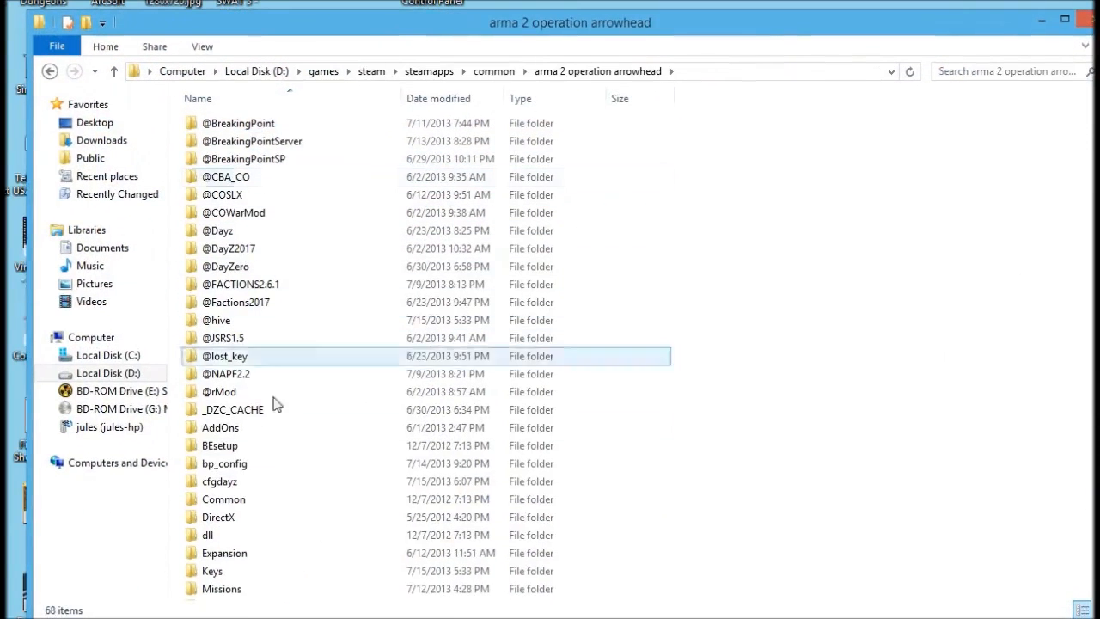
double_click(211, 482)
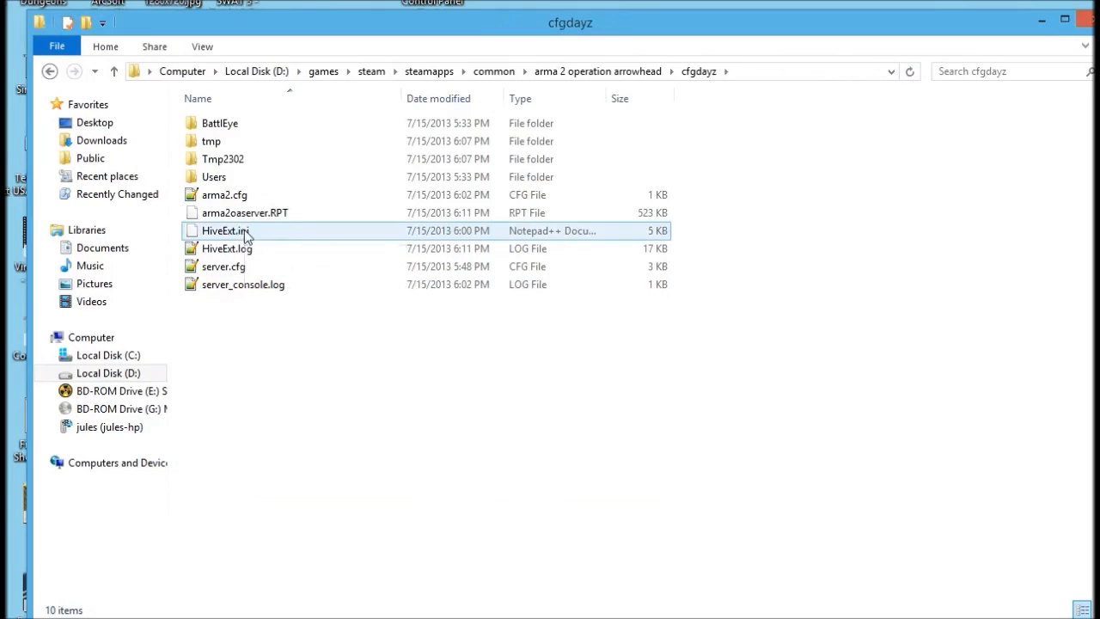
double_click(225, 267)
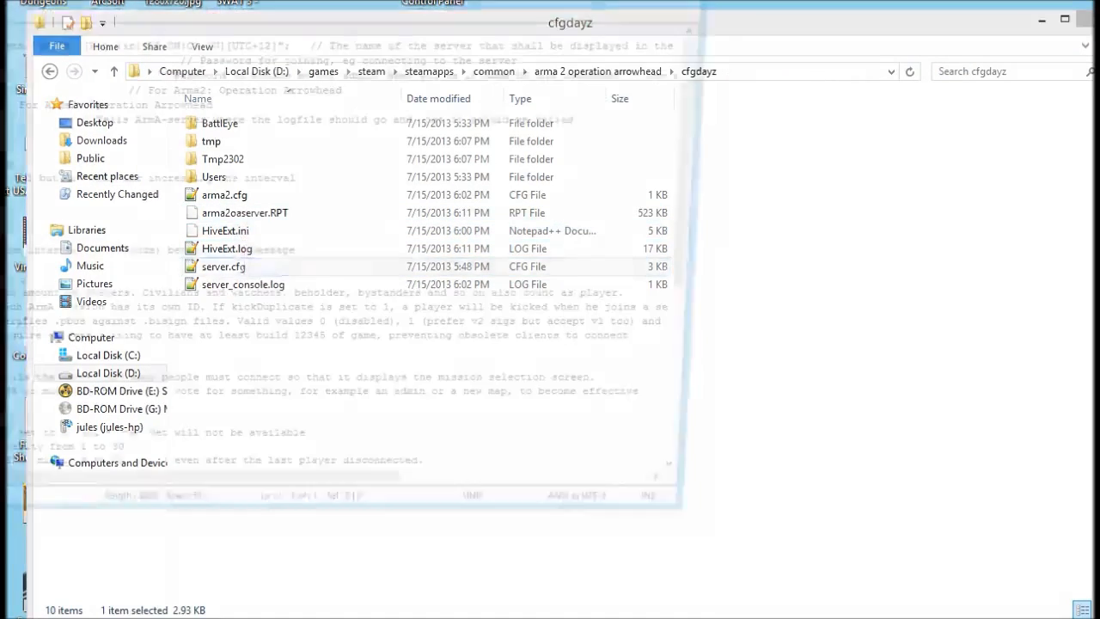
left_click_drag(43, 0, 492, 8)
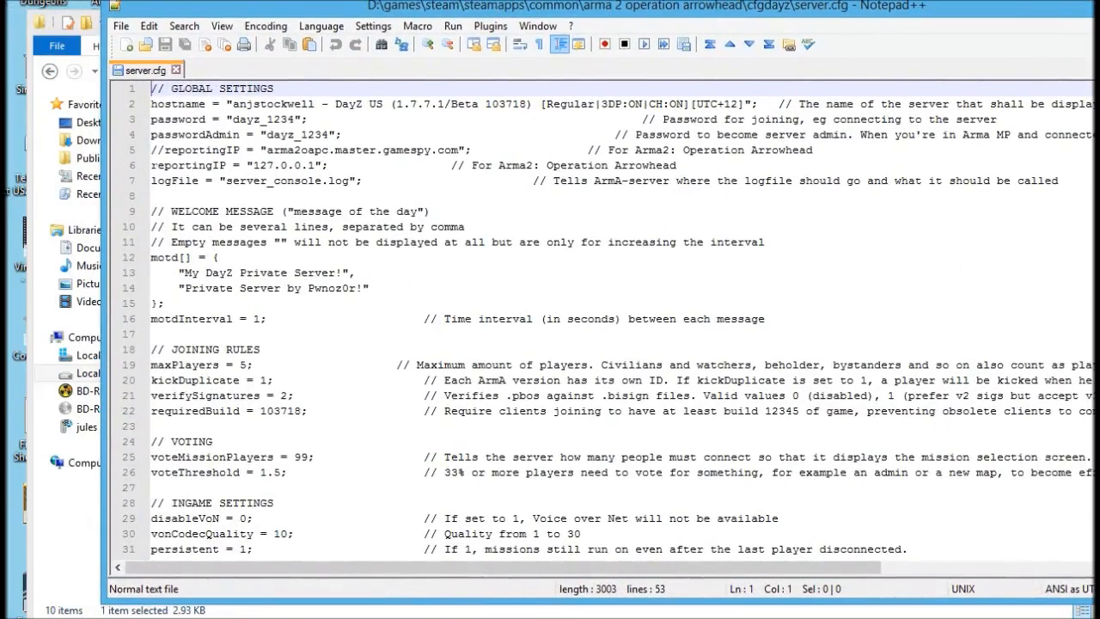
Comment out the 127.0.0.1 reportingIP line and uncomment the gamespy master-server reportingIP line.
left_click(152, 165)
type("//")
key("Up")
key("BackSpace")
key("BackSpace")
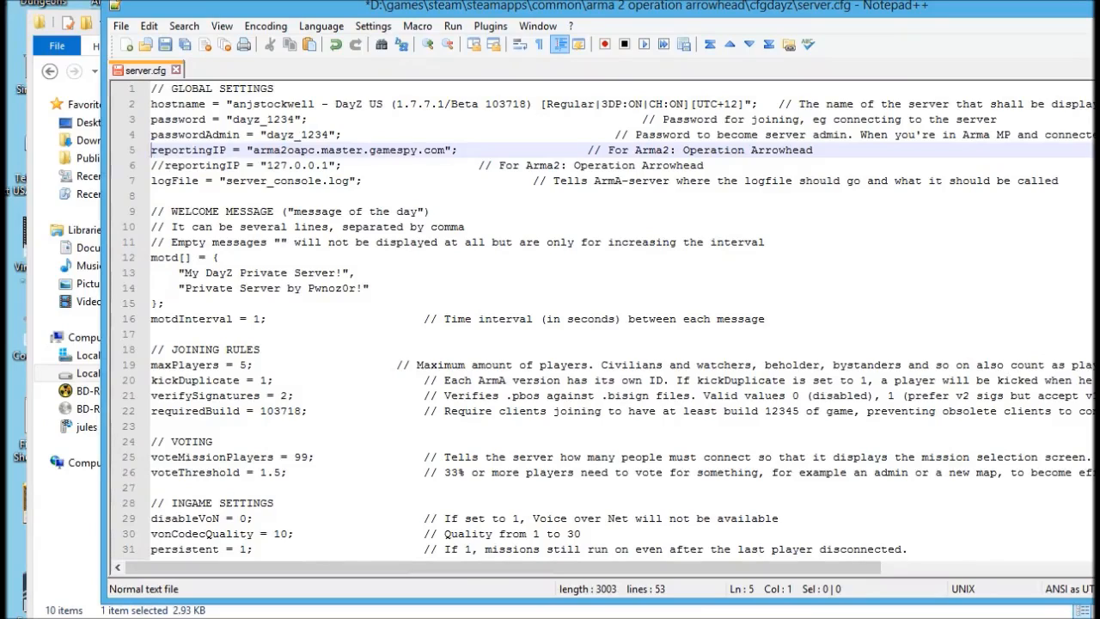
left_click_drag(458, 151, 151, 150)
left_click_drag(341, 165, 267, 165)
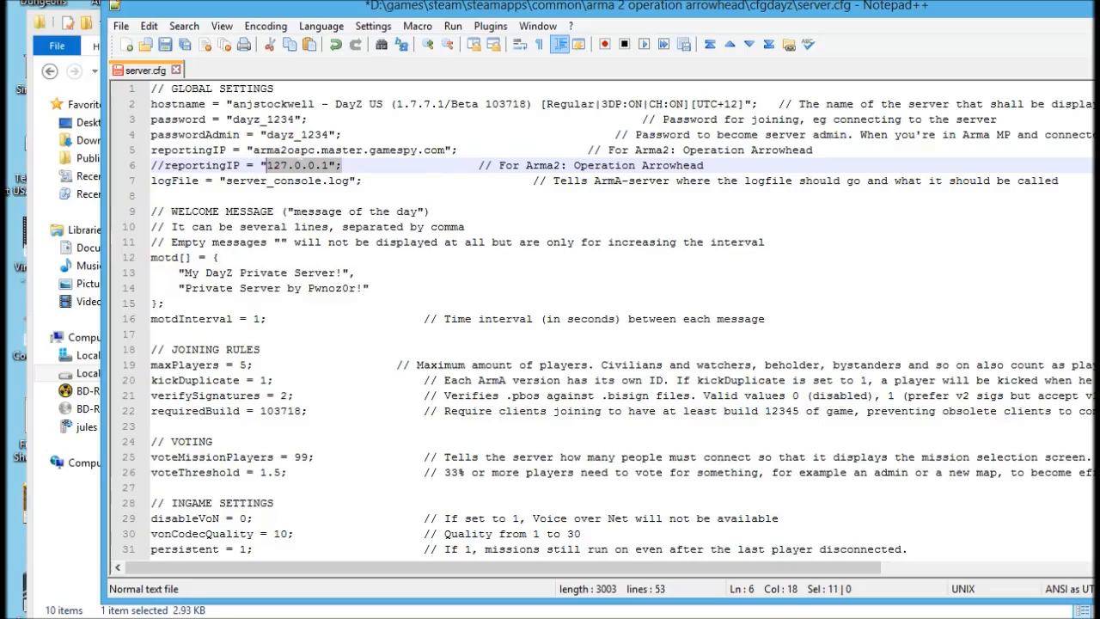
left_click(163, 303)
Change BattlEye from 0 to 1, save server.cfg, and close Notepad++.
scroll(550, 318, "down", 2)
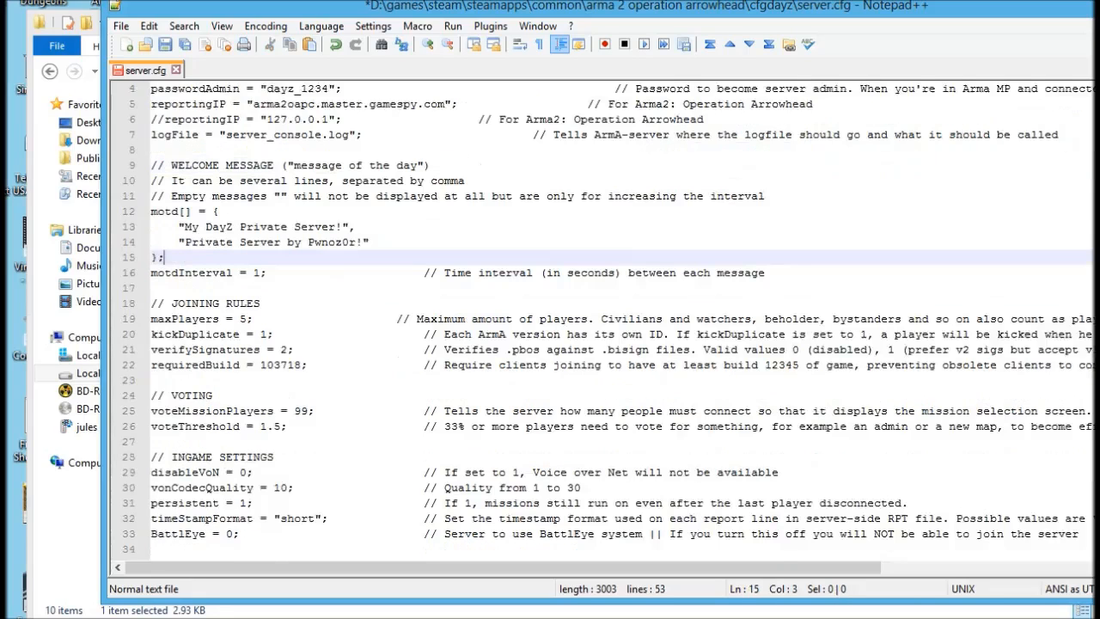
left_click(232, 487)
key("BackSpace")
type("1")
left_click(166, 45)
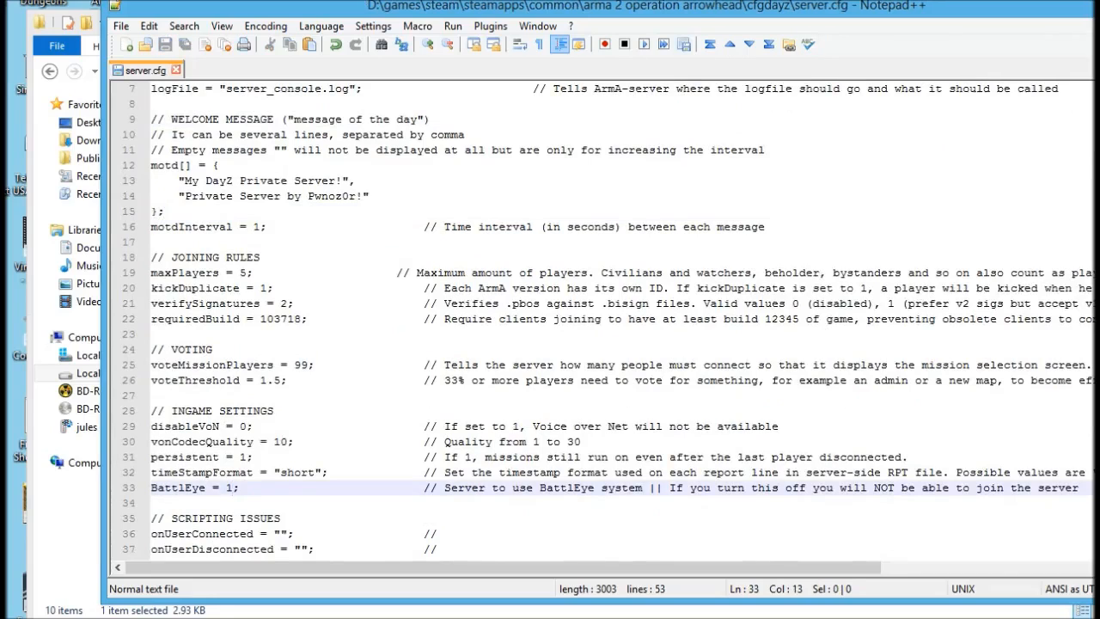
left_click(1098, 4)
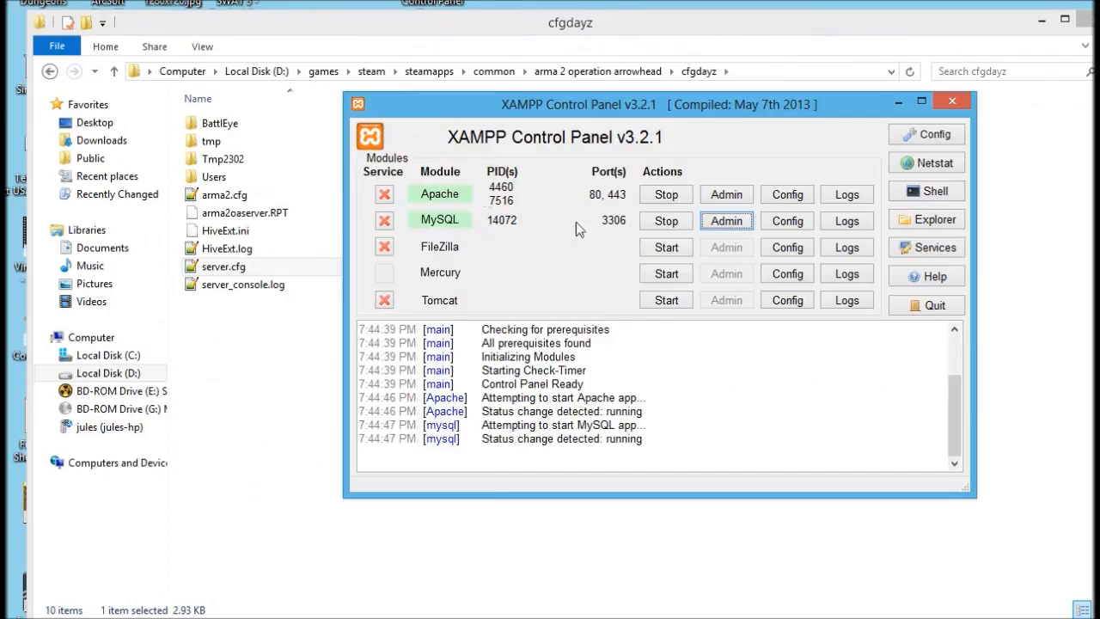
left_click(232, 402)
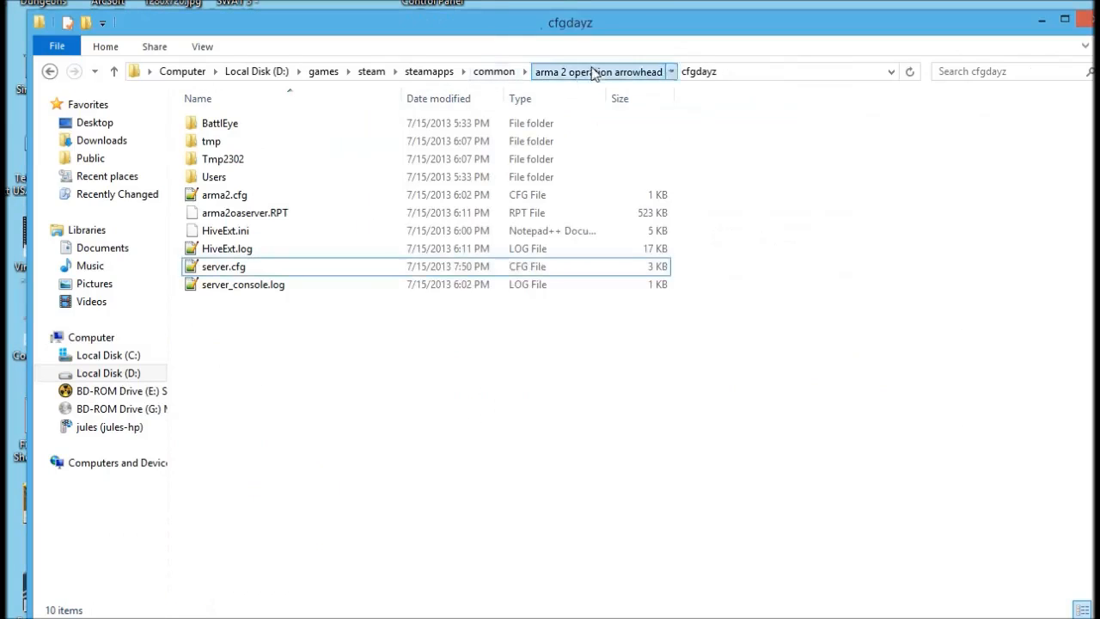
left_click(597, 71)
left_click(277, 356)
scroll(276, 412, "down", 4)
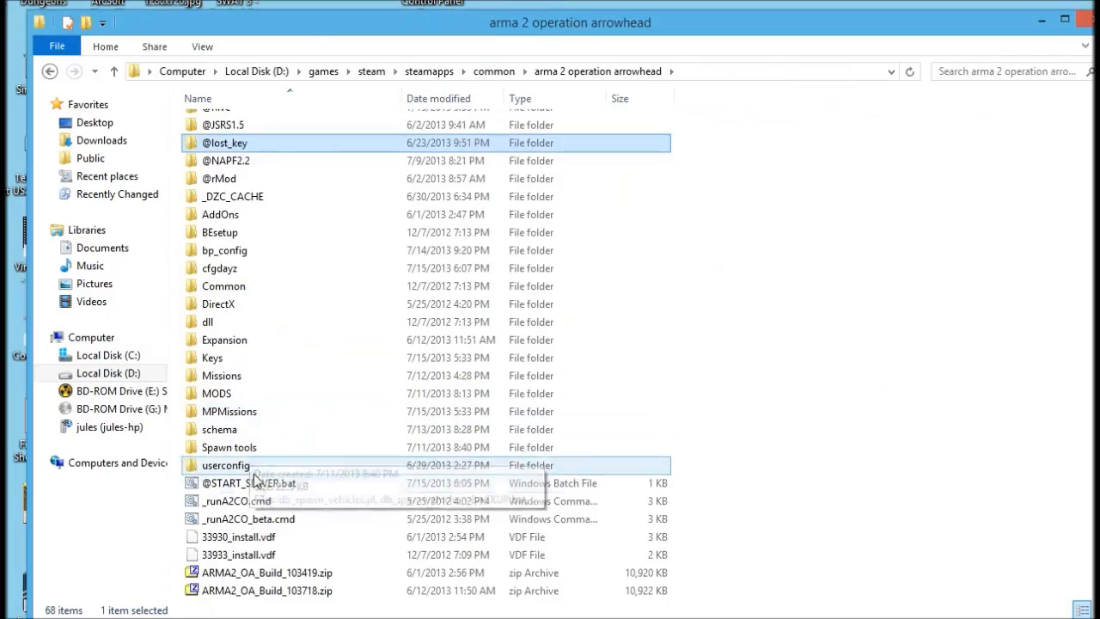
left_click(258, 483)
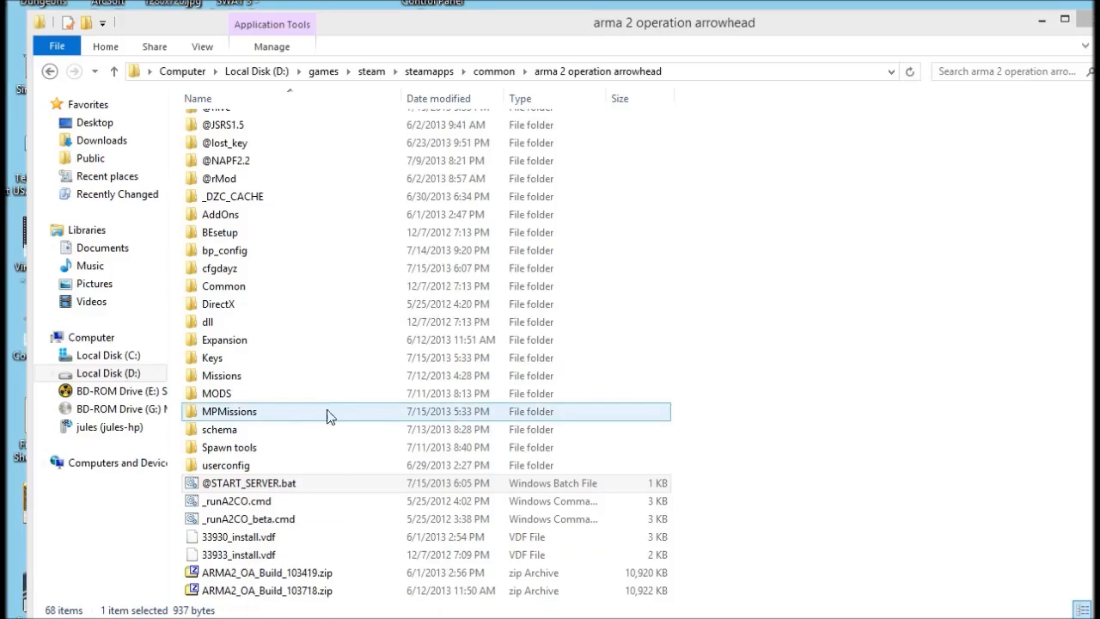
left_click_drag(246, 79, 219, 17)
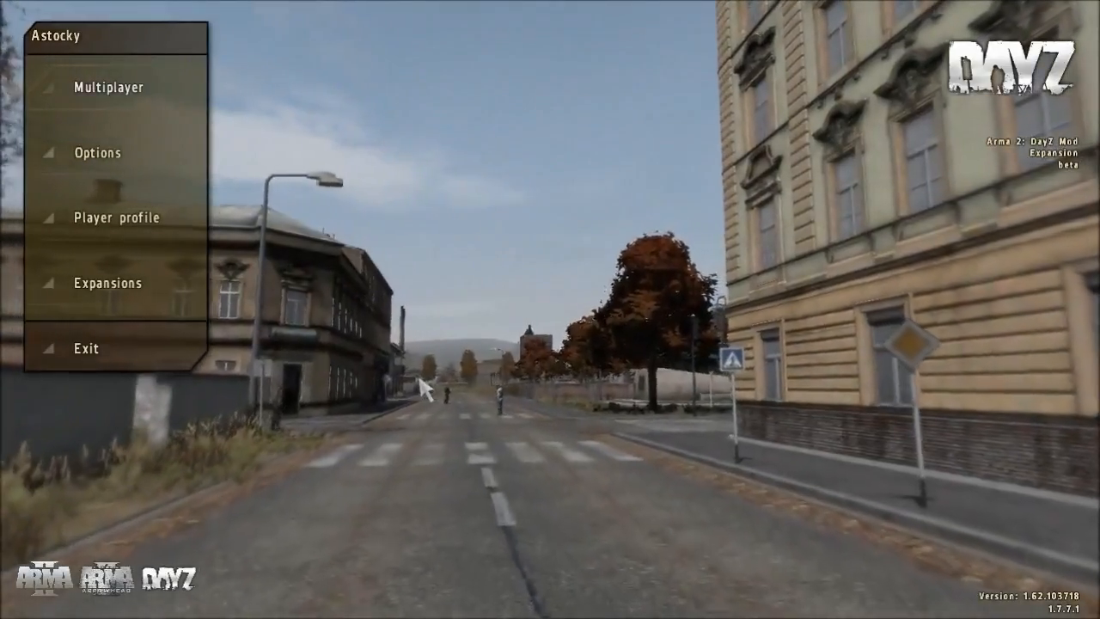
Filter the internet server list to hide full servers, refresh, and join the private DayZ US server.
left_click(129, 91)
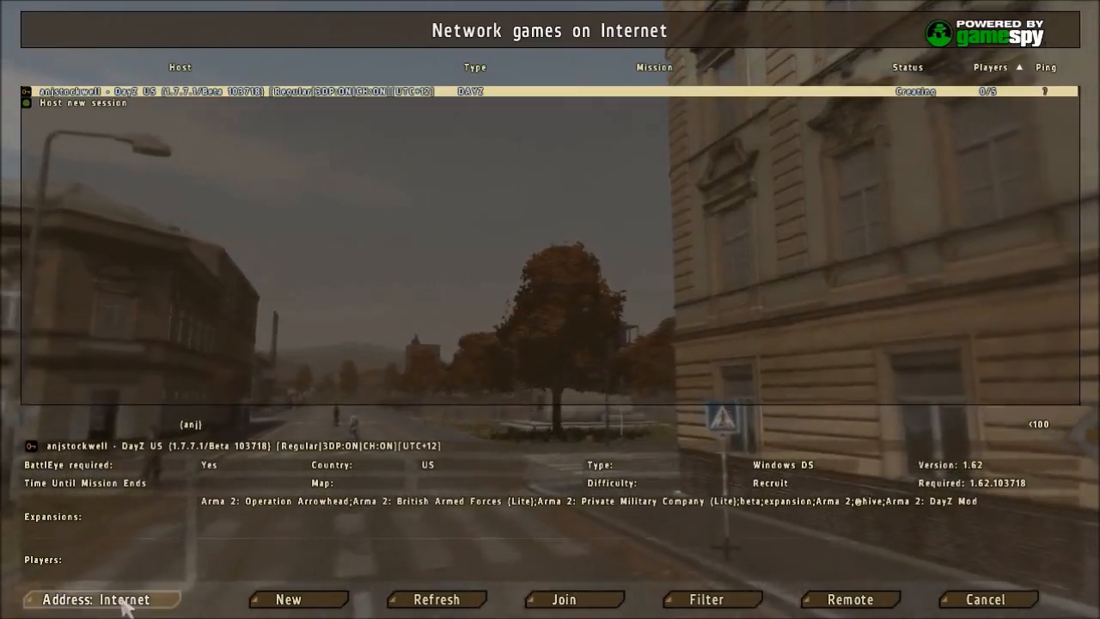
left_click(706, 599)
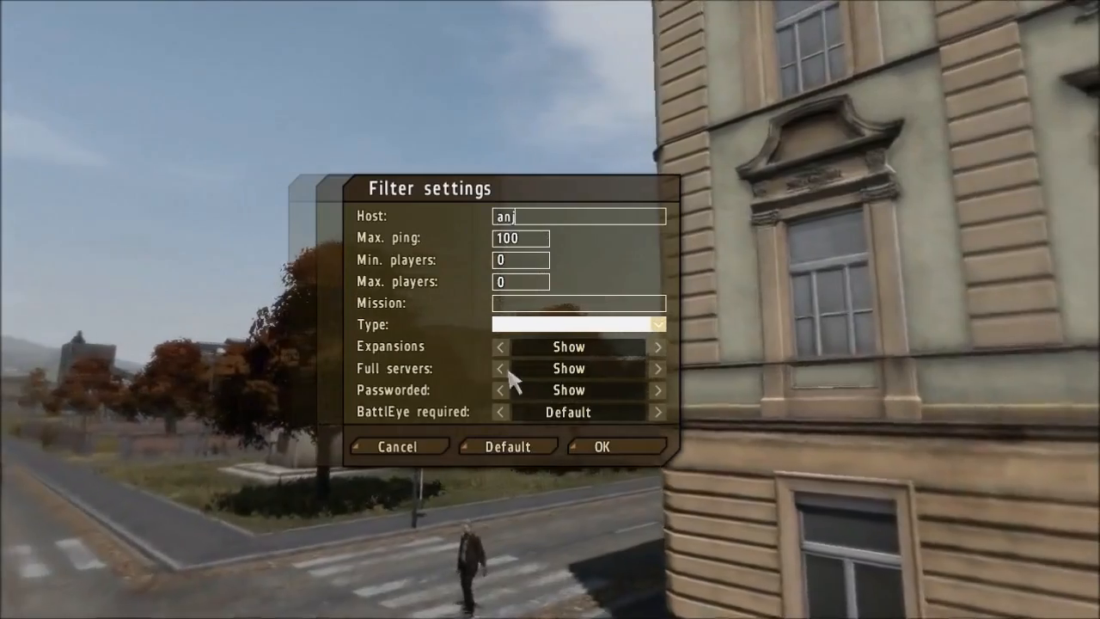
left_click(502, 367)
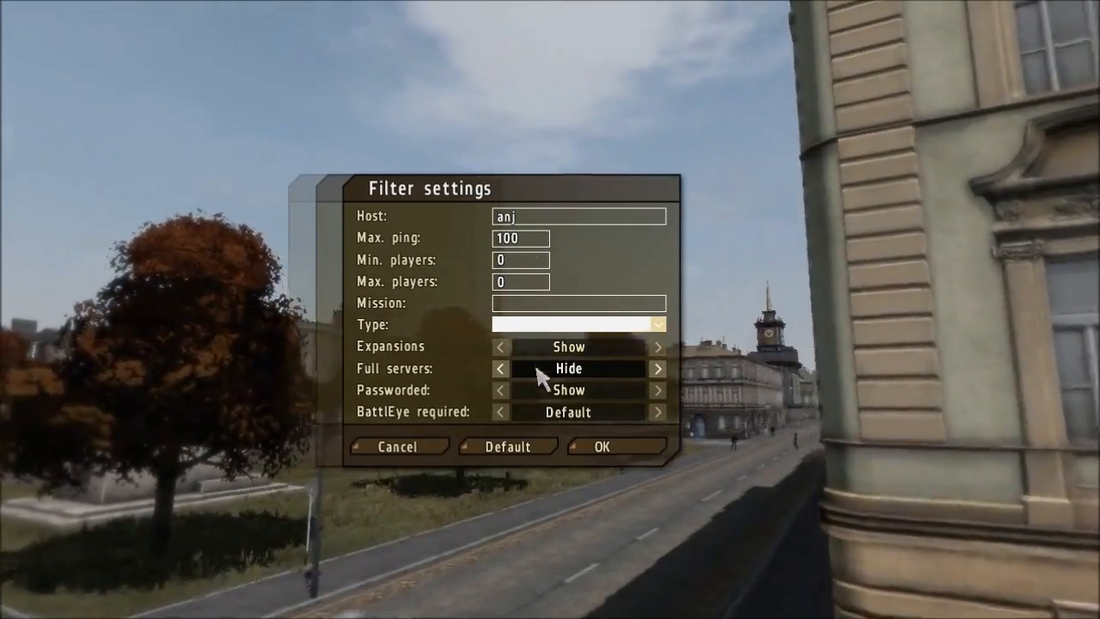
left_click(628, 440)
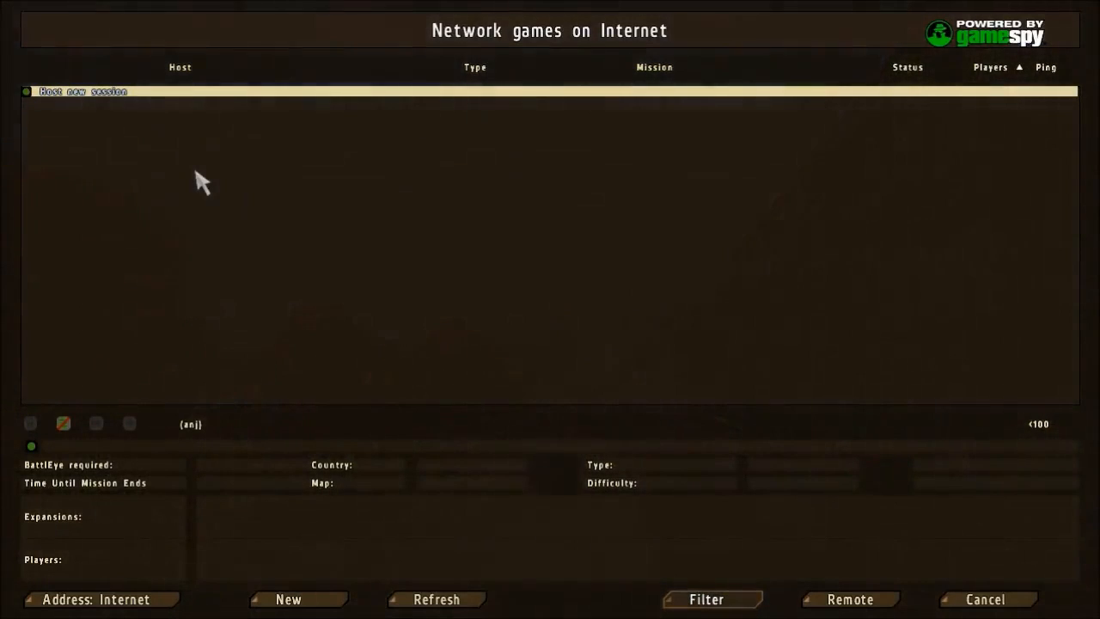
key("Return")
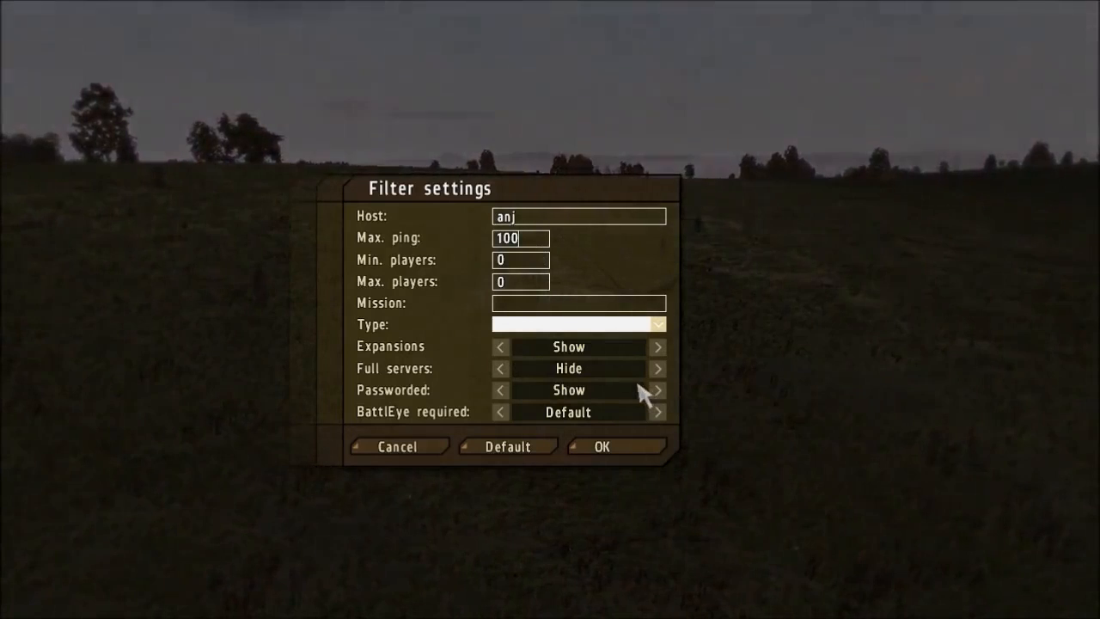
left_click(642, 455)
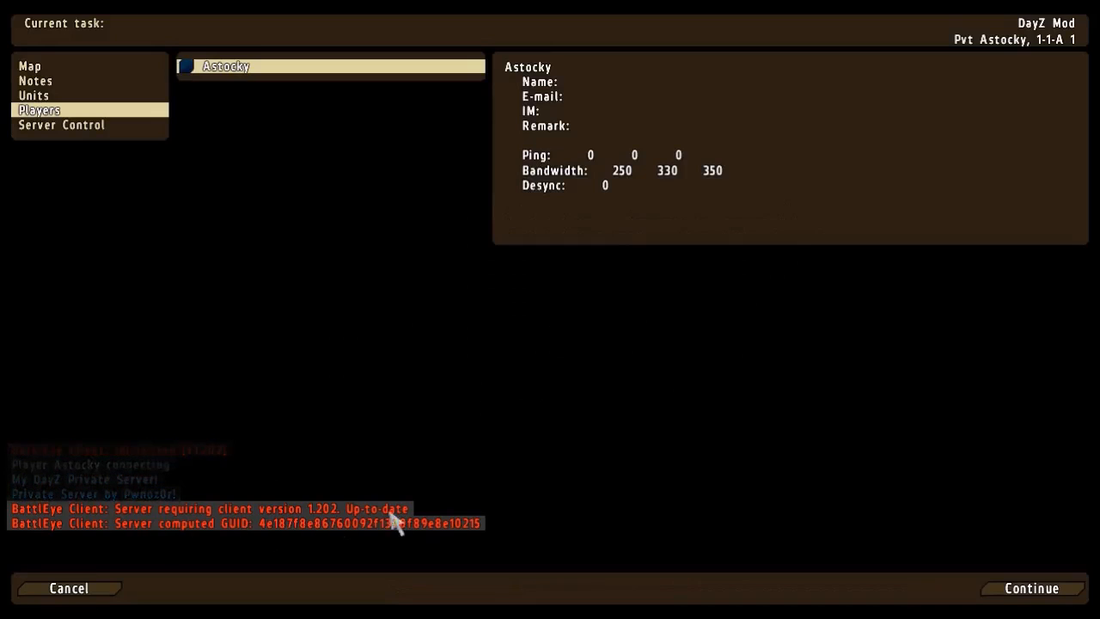
left_click(1062, 582)
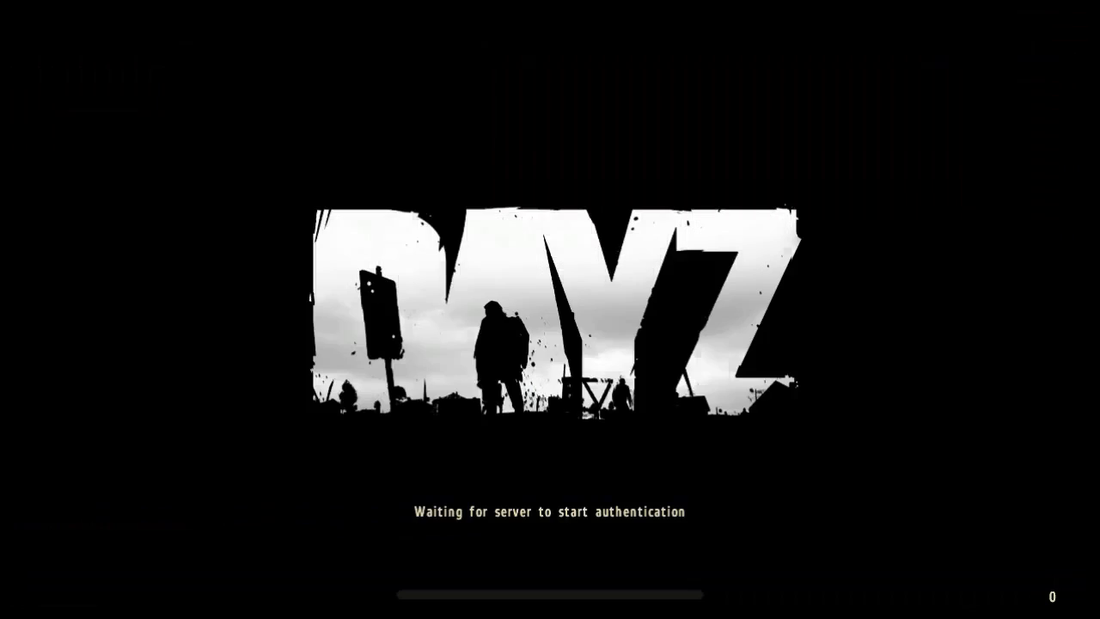